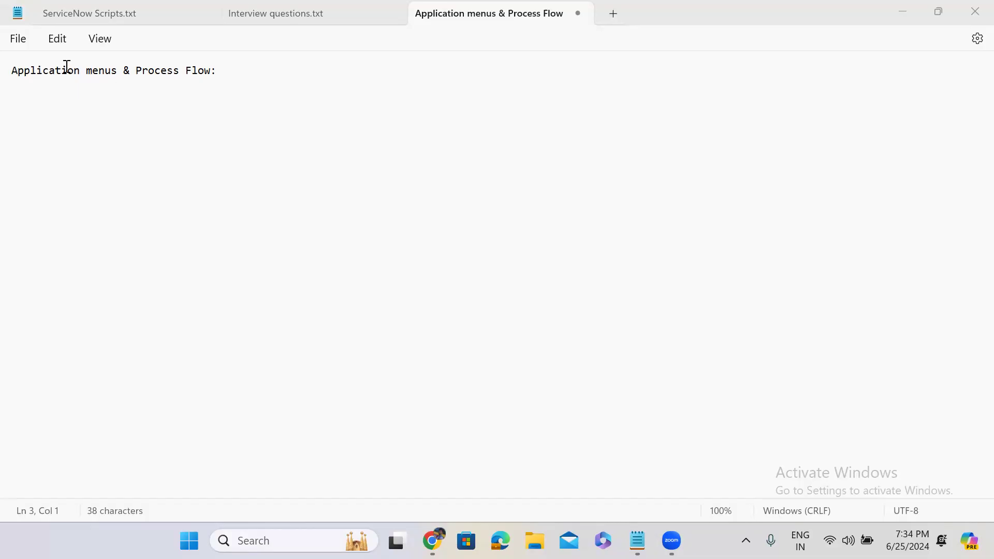
Step: Add an "Application menus:" heading below the title line by copying the words from the title
drag(11, 71, 119, 74)
key(ctrl+c)
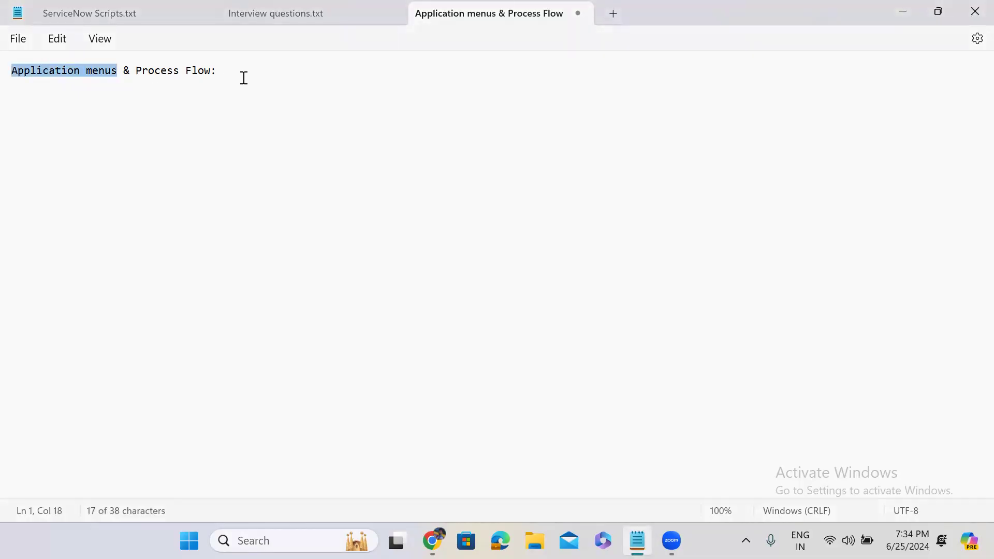
click(244, 78)
key(Return)
key(Return)
key(Return)
key(ctrl+v)
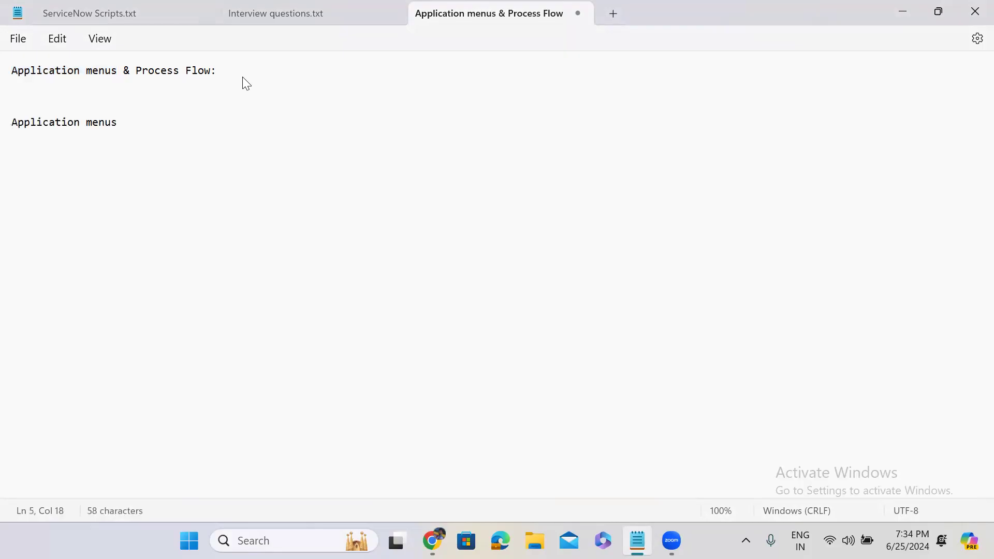
text(:)
key(Return)
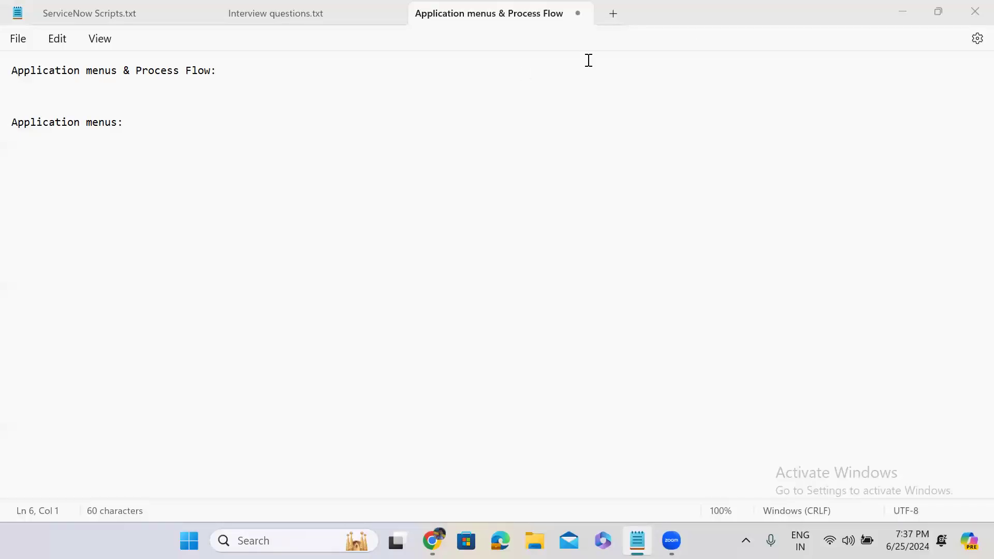
Step: Switch to ServiceNow in the browser and clear the "tables" filter from the All applications navigator
click(894, 11)
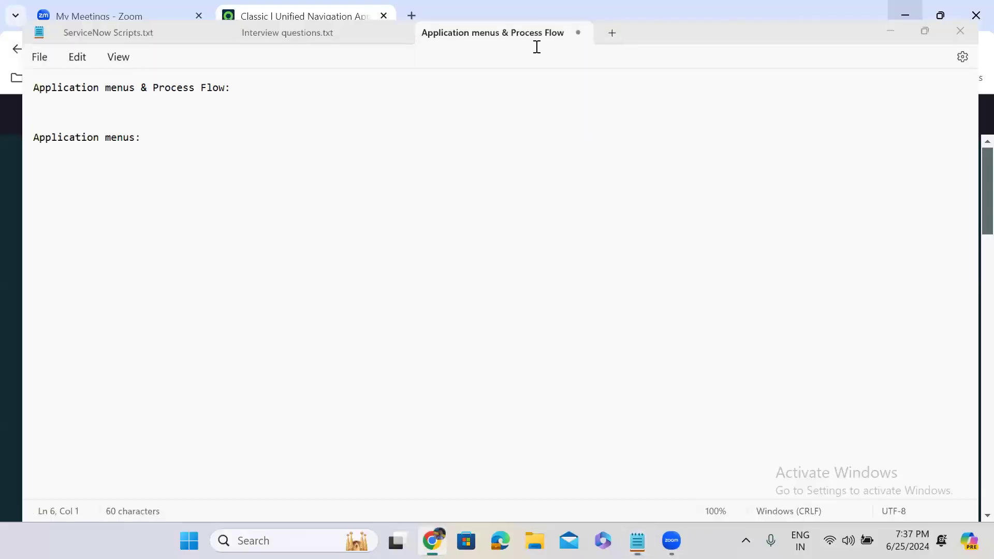
click(92, 123)
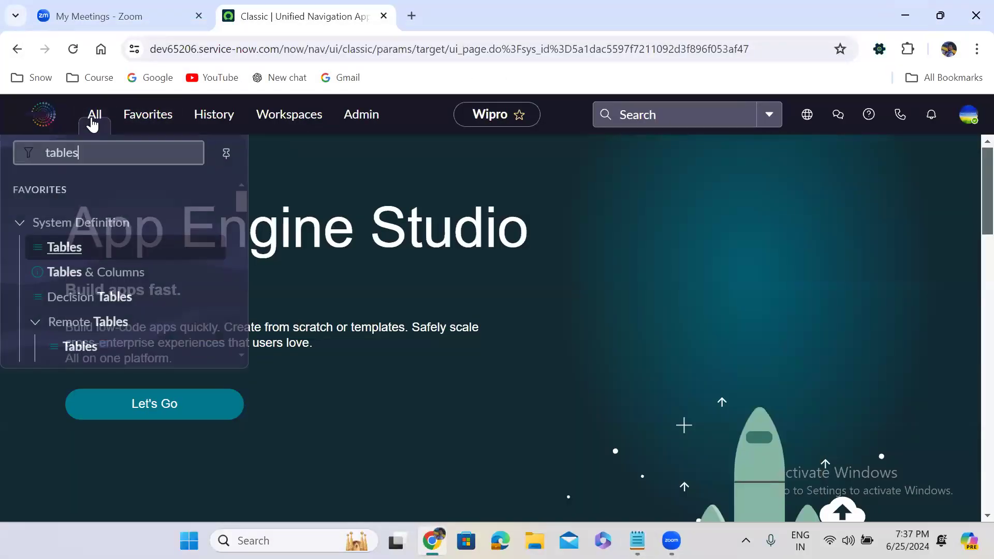
click(21, 216)
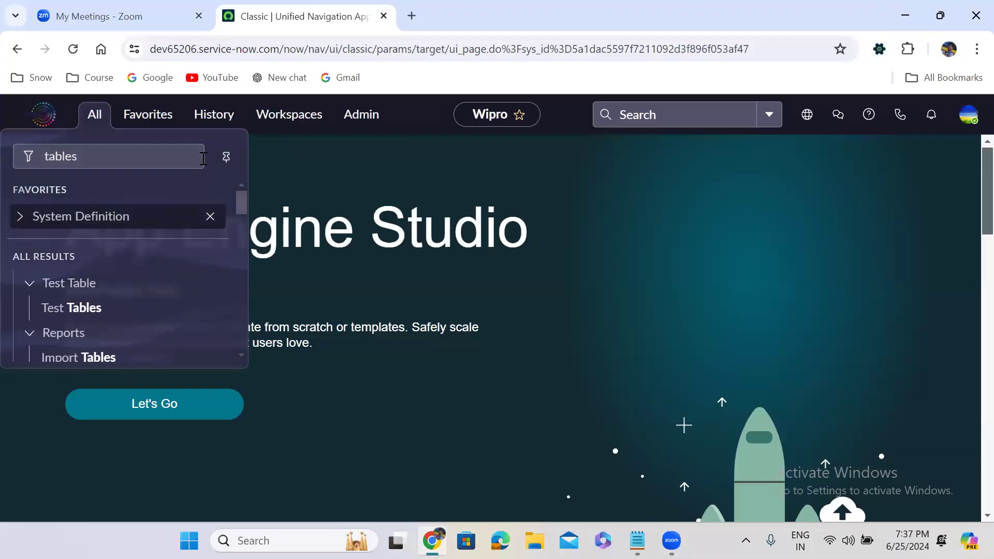
double_click(178, 153)
key(BackSpace)
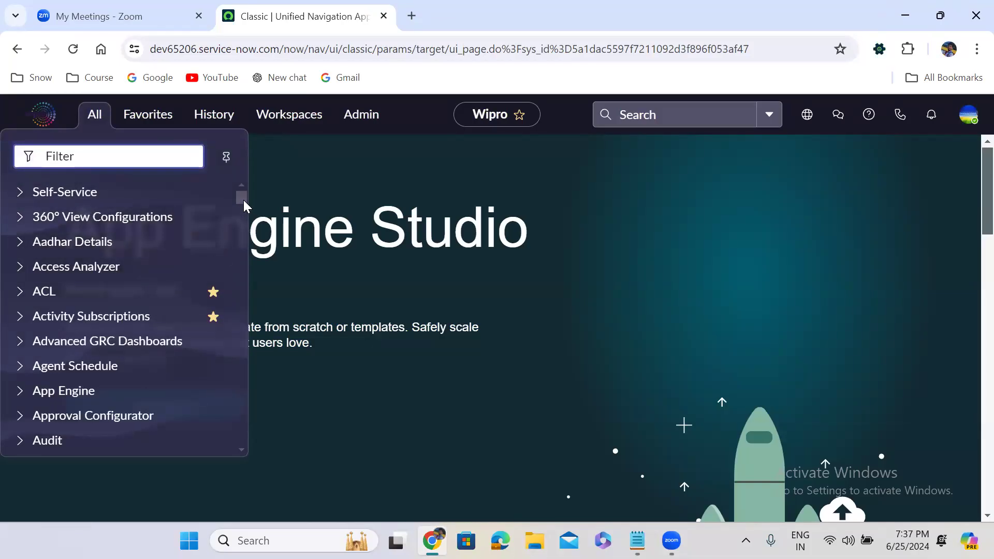
Step: Look through the full list of application menus in the navigator and collapse Finance Case Management
scroll(244, 213, down, 20)
drag(241, 220, 246, 182)
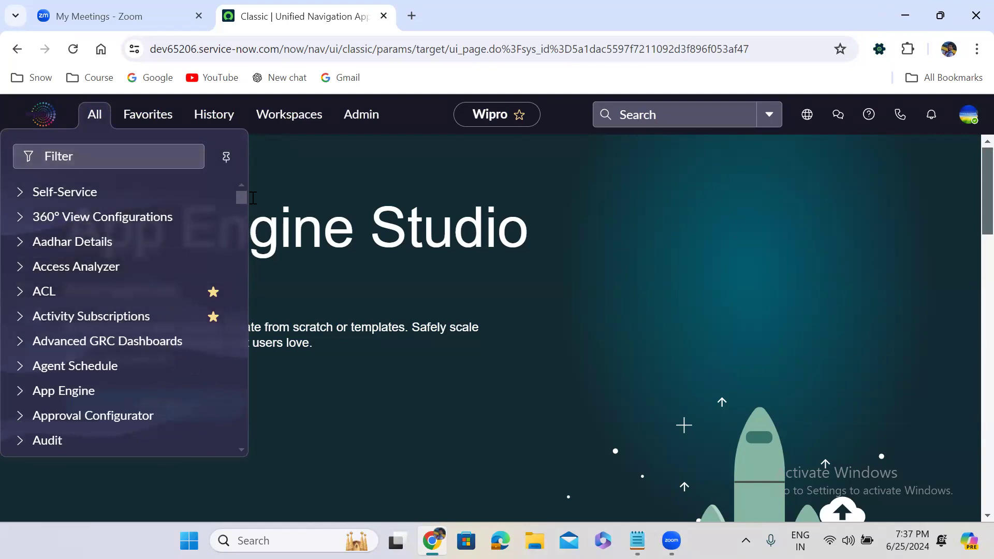
drag(240, 202, 243, 247)
scroll(105, 303, down, 1)
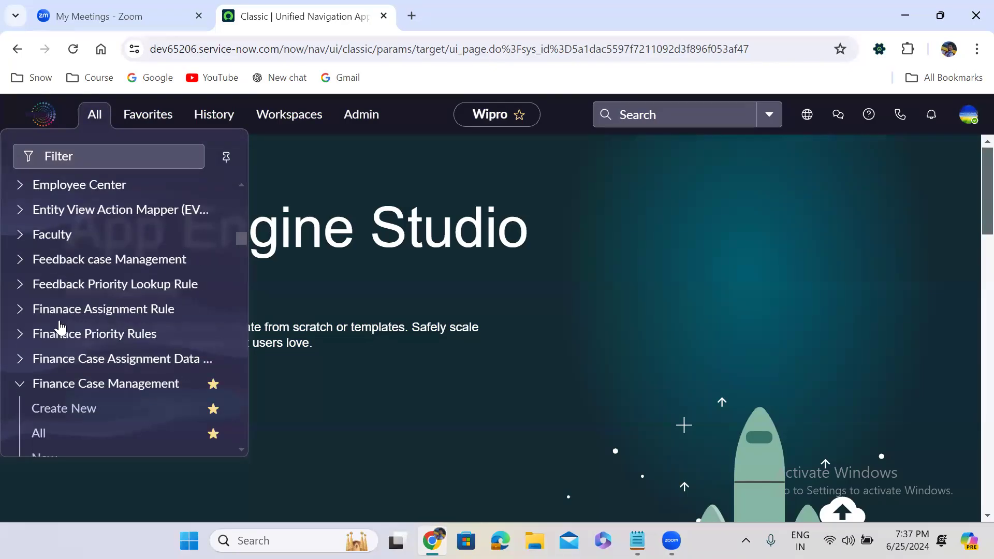
scroll(104, 303, up, 1)
click(19, 399)
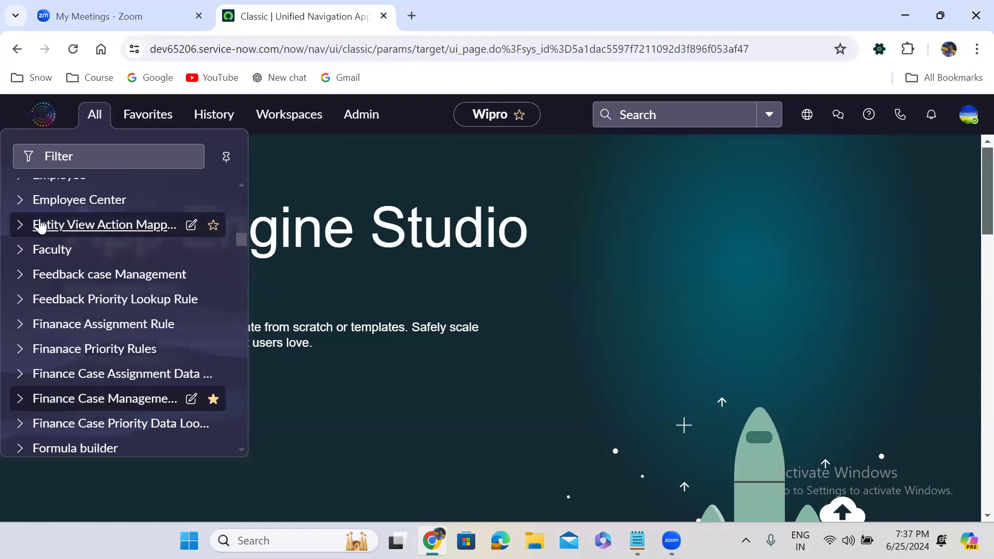
drag(240, 238, 263, 145)
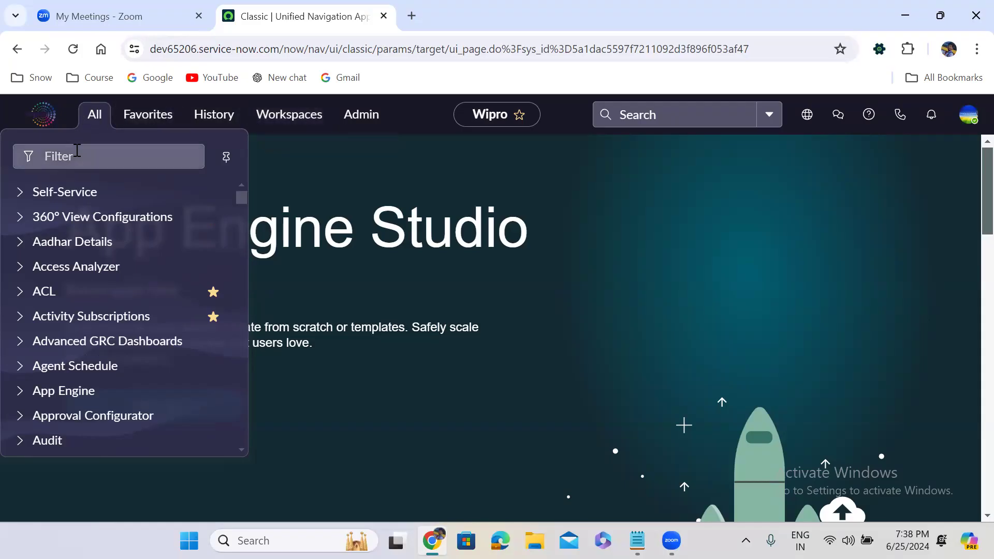
Step: Filter the navigator for "application menus" and open the Application Menus list in a new browser tab
click(62, 156)
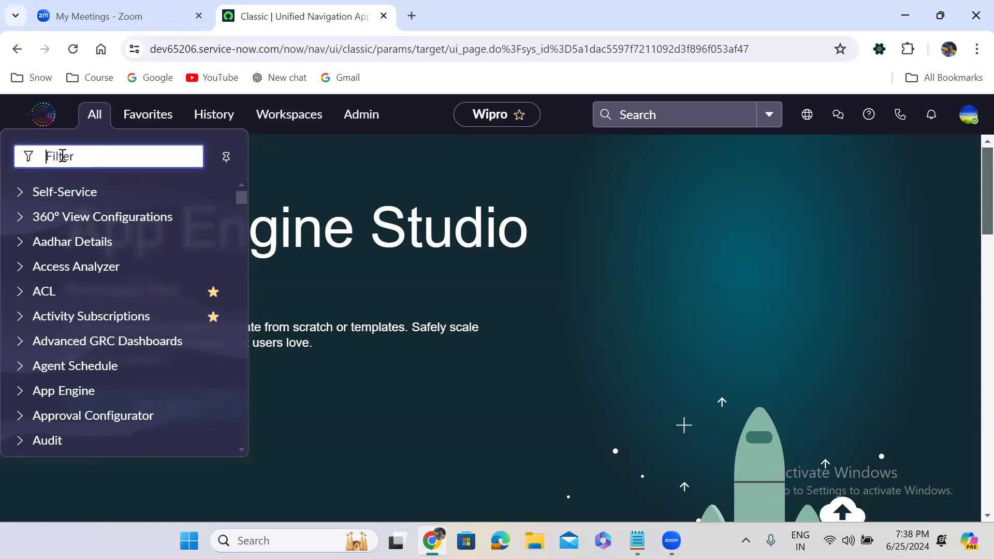
text(app)
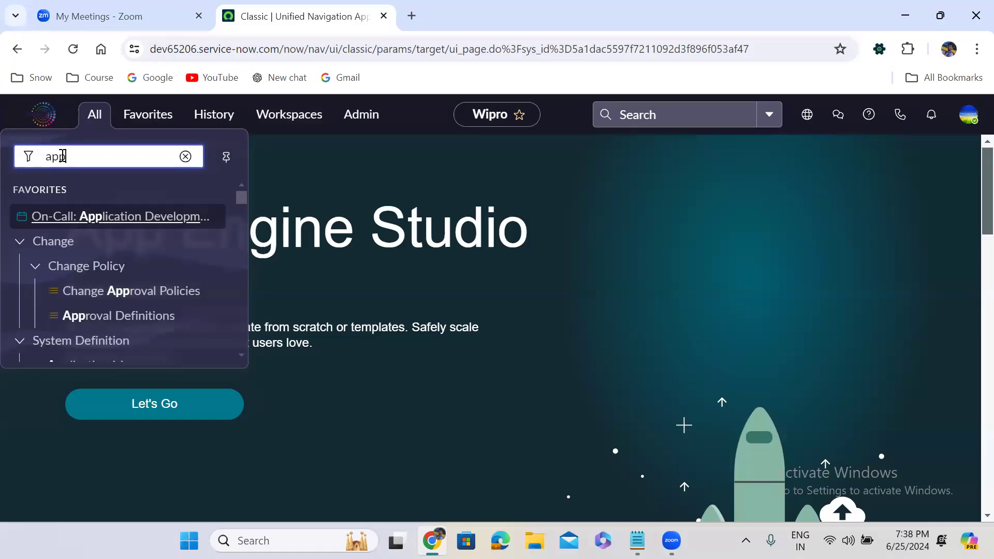
text(lication menus)
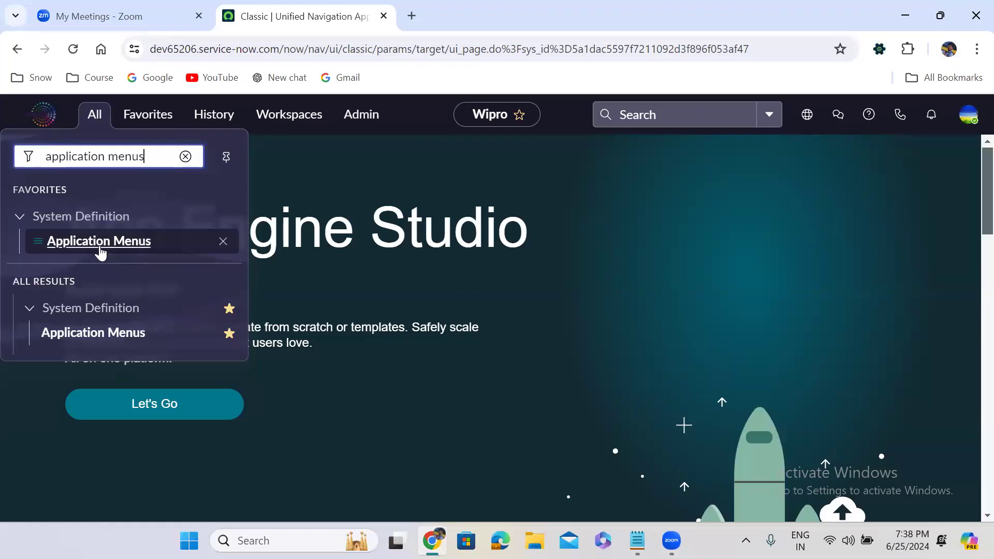
right_click(96, 340)
click(248, 128)
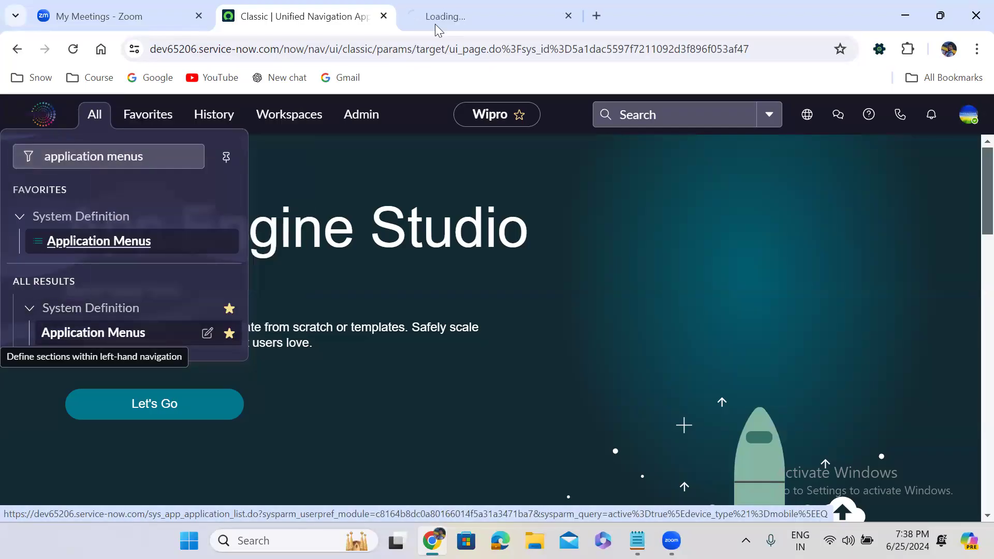
click(503, 7)
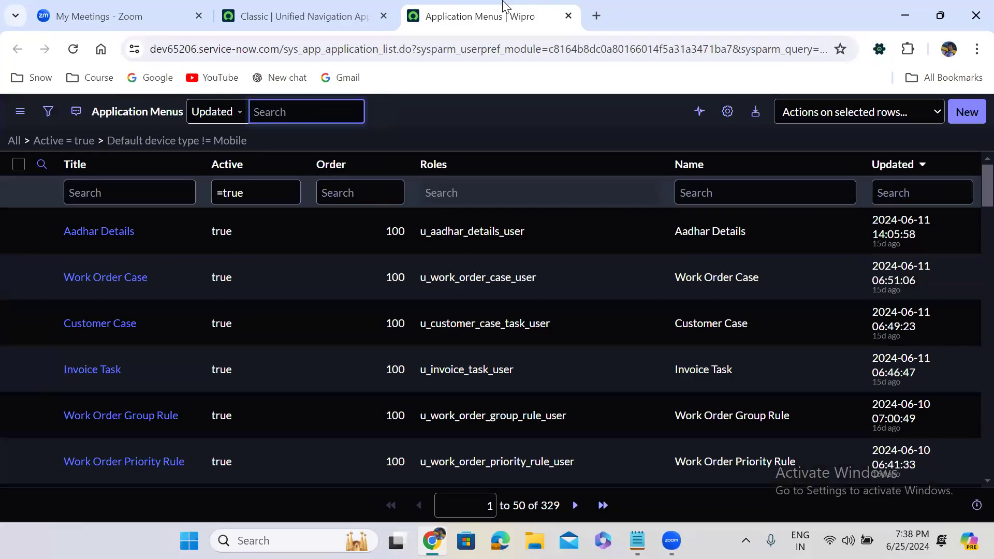
Step: Clear the navigator filter and expand Self-Service to view its modules, collapsing it again
click(313, 7)
click(85, 123)
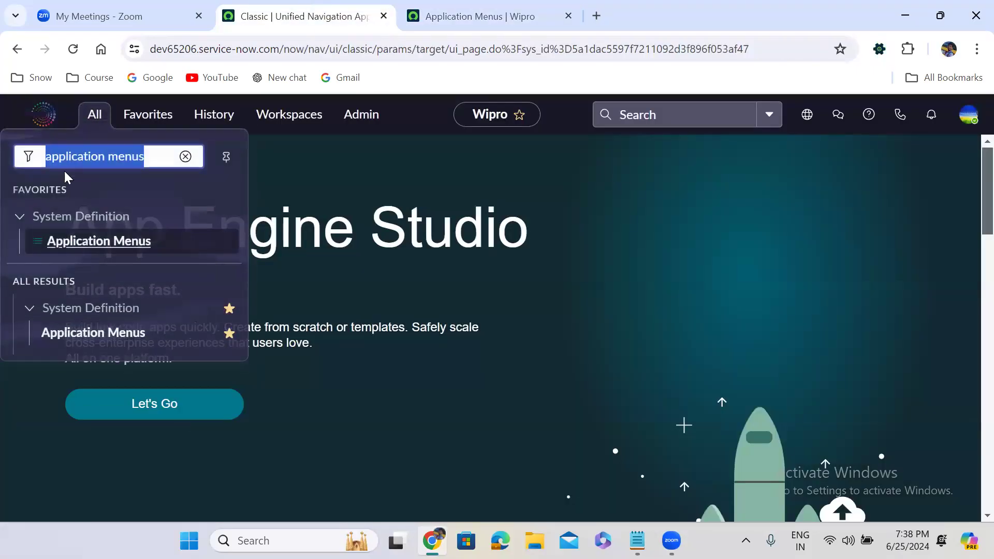
click(186, 156)
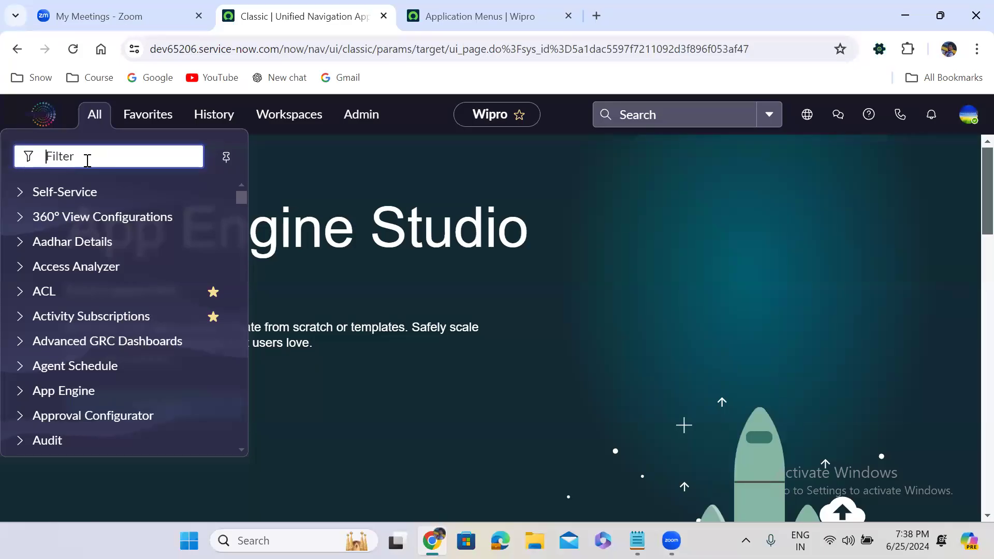
click(21, 194)
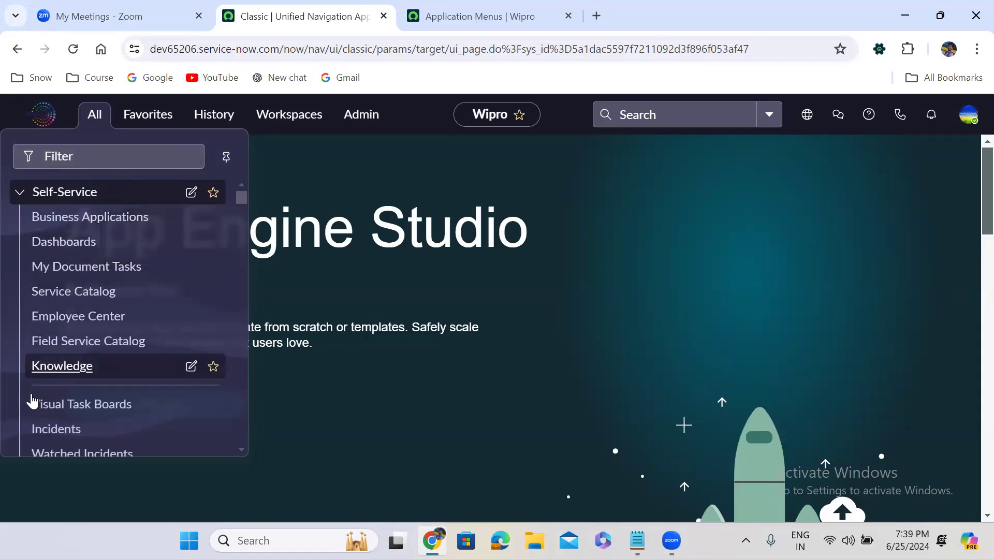
click(21, 192)
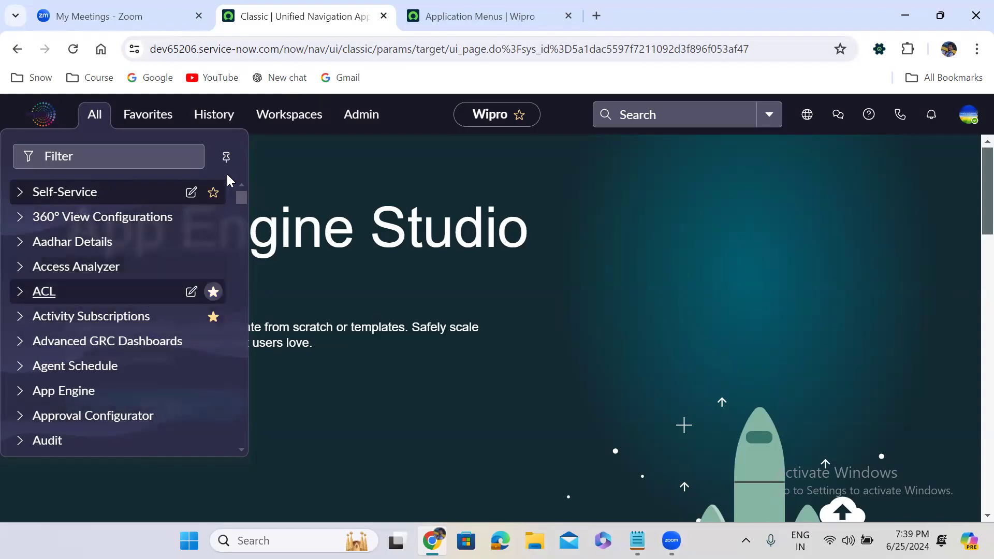
Step: Filter the navigator for "application me" to locate the Application Menus module under System Definition
click(515, 3)
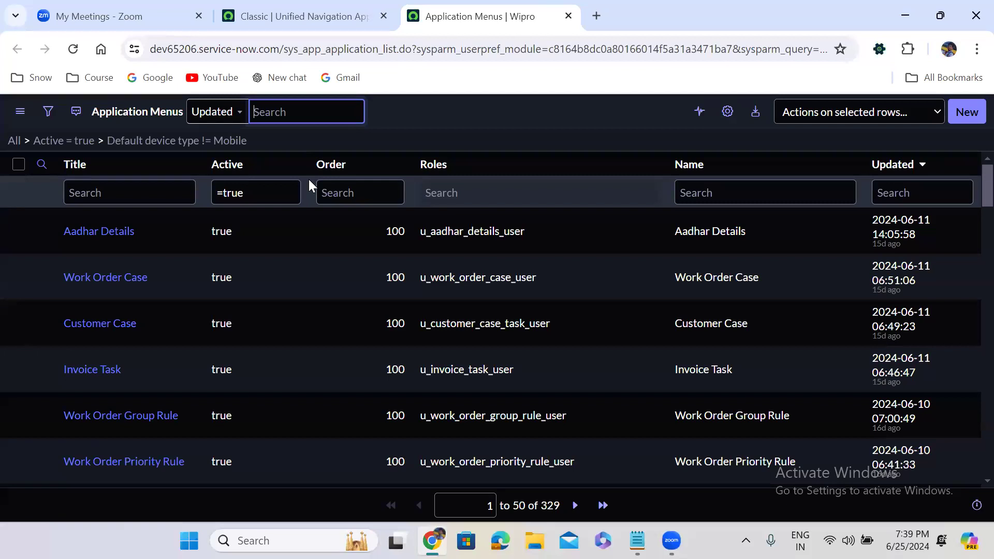
click(362, 7)
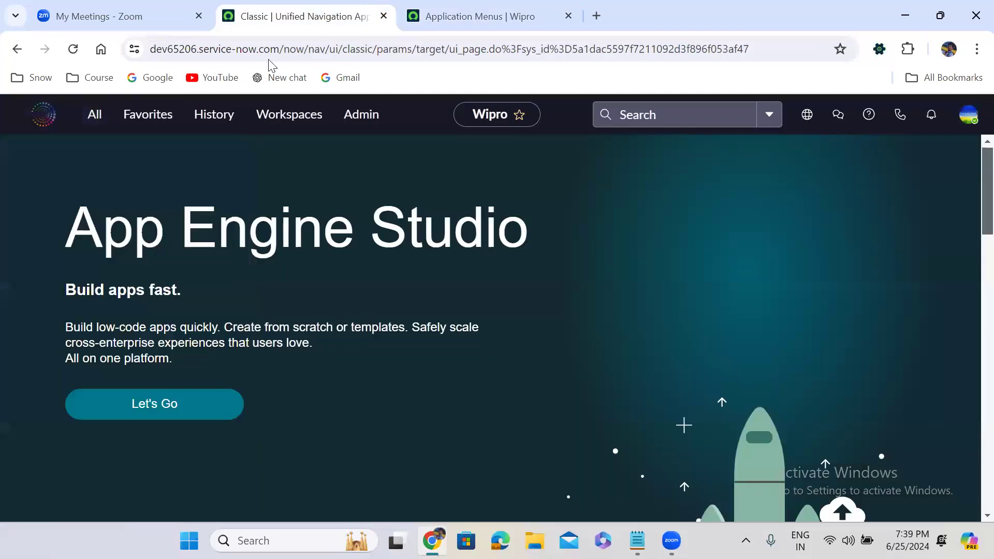
click(95, 123)
text(applicati)
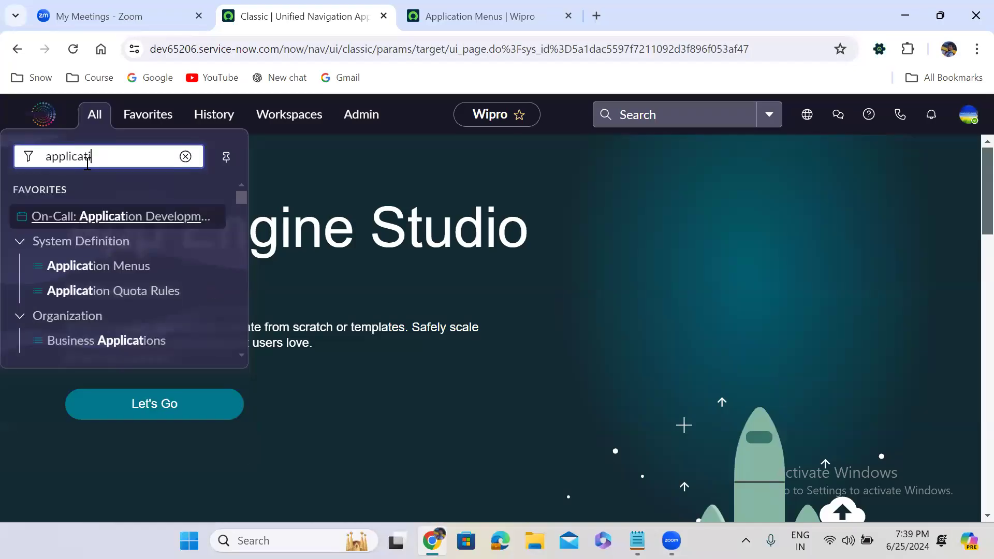
text(on me)
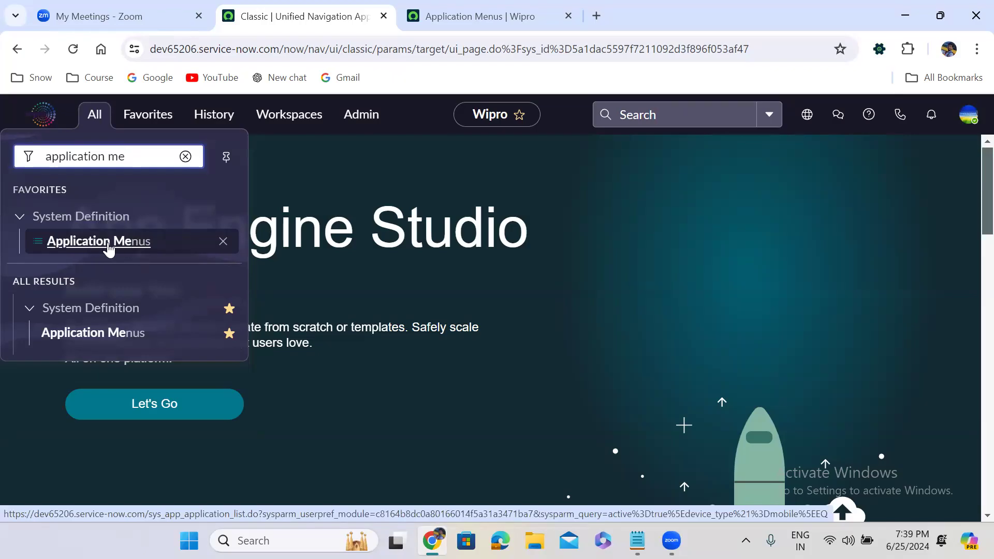
Step: Create a new record in the Application Menus list and title it "Custom Incident Management"
click(476, 7)
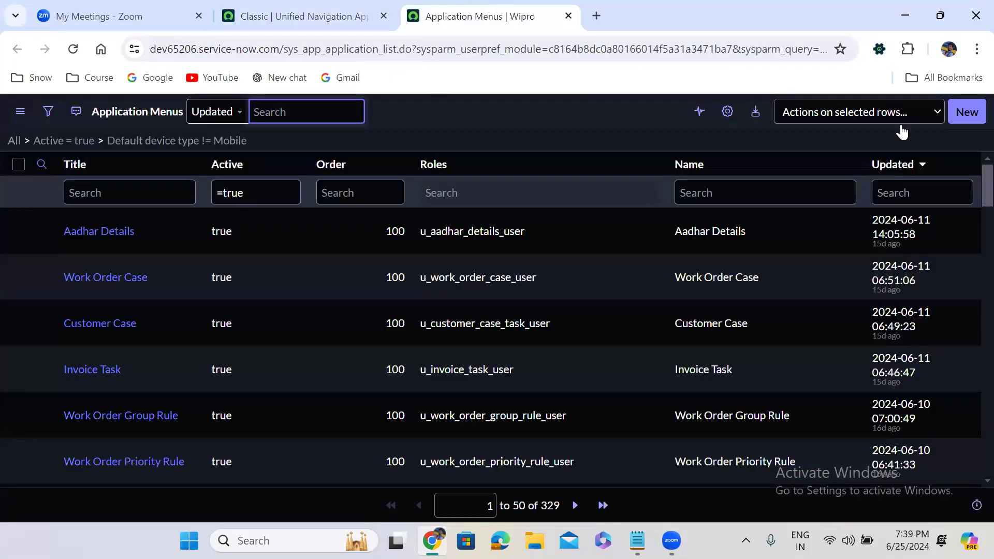
click(967, 112)
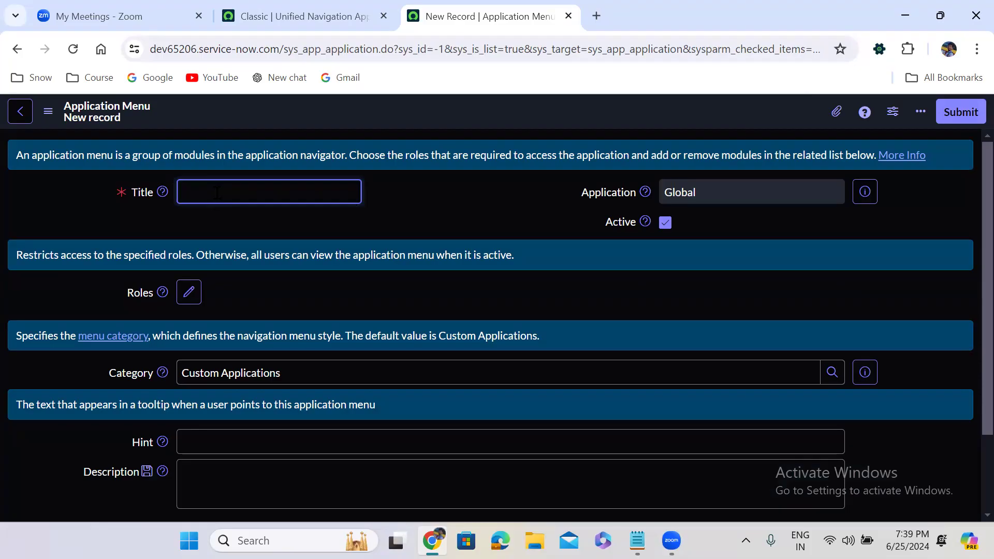
text(Custom Incident Managemnet)
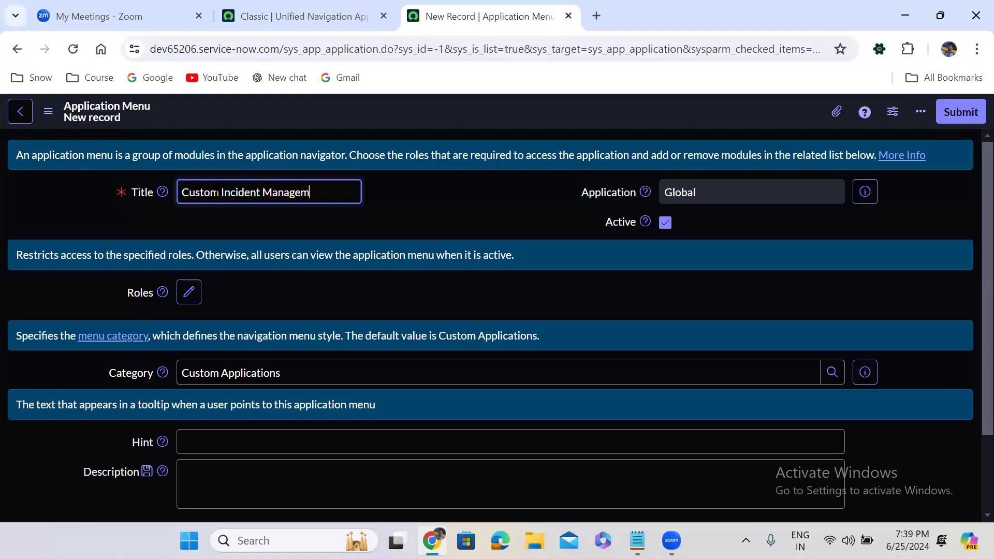
double_click(317, 191)
text(Management)
click(433, 216)
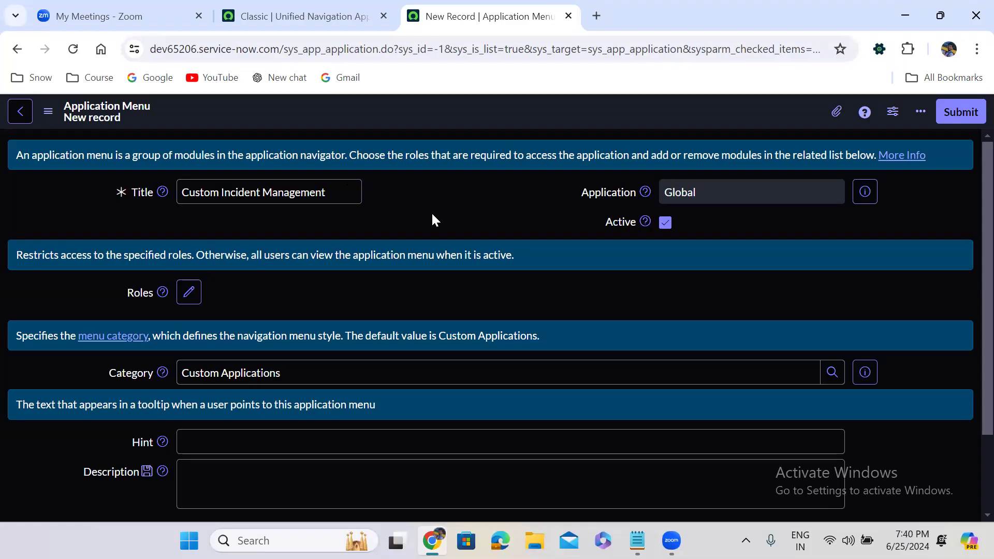
Step: Set the application menu's hint to "Employee can use the menu to access the Custom Incidents"
scroll(431, 211, down, 3)
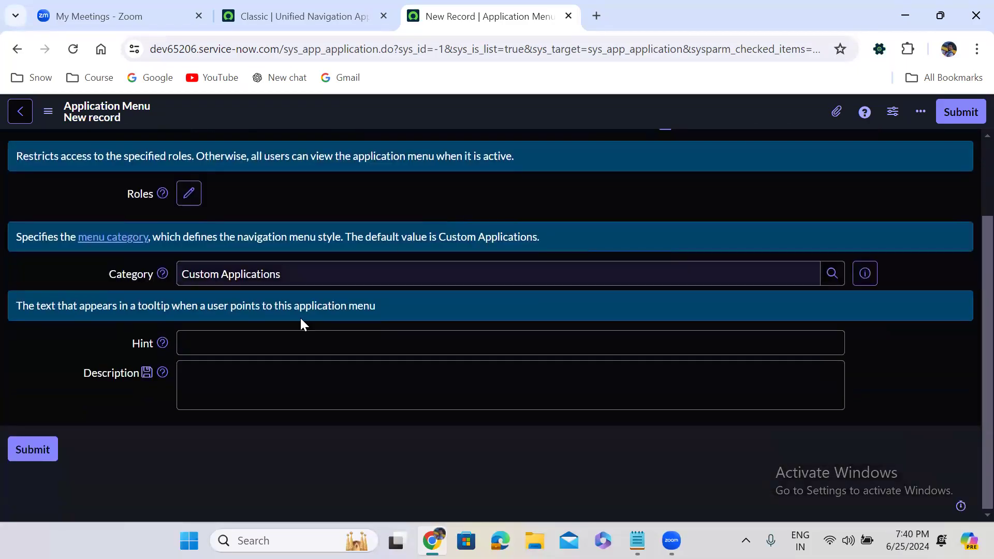
click(204, 341)
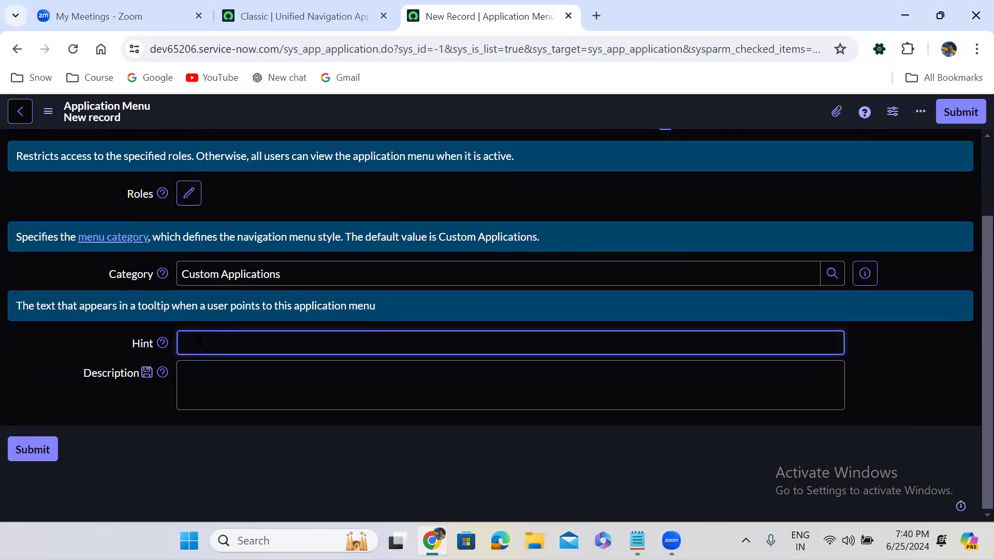
text(Employees)
key(BackSpace)
key(BackSpace)
text(can use)
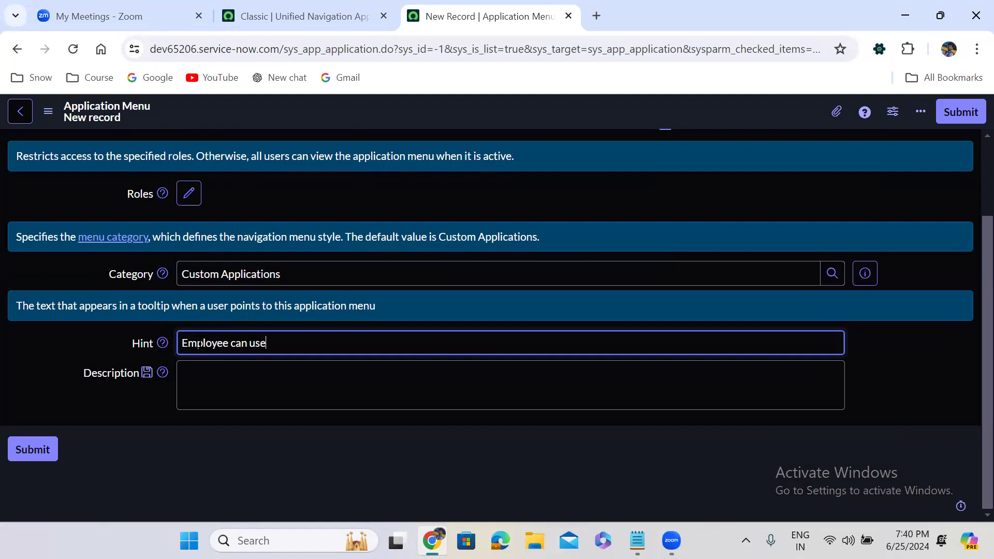
text( the menu to access the Custom Incidents)
click(228, 437)
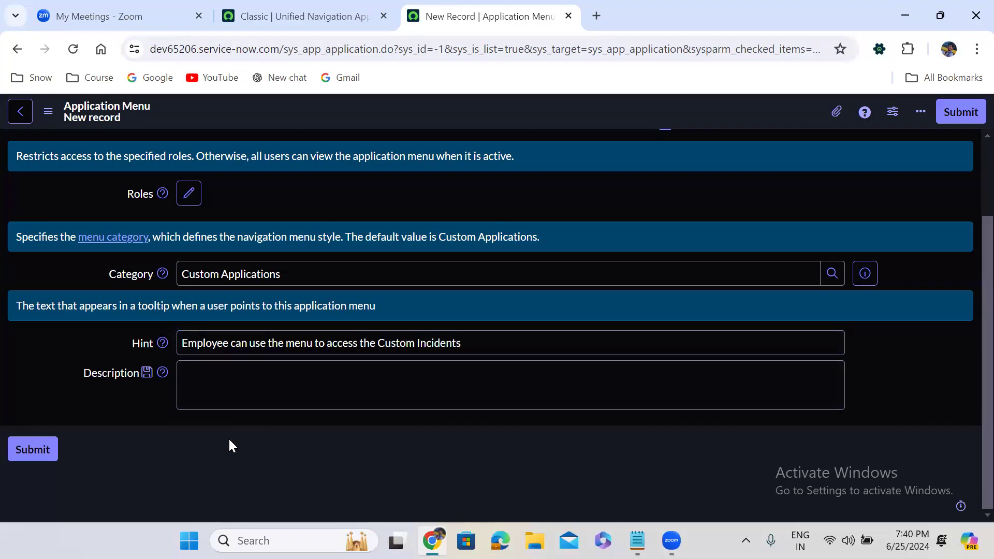
Step: Save the new Custom Incident Management application menu record while staying on its form
scroll(969, 151, up, 2)
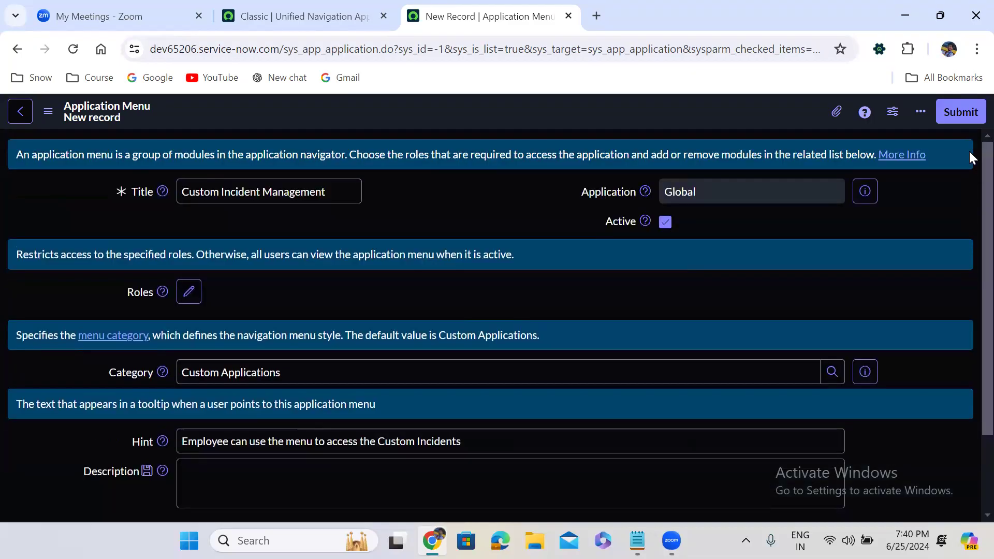
right_click(434, 108)
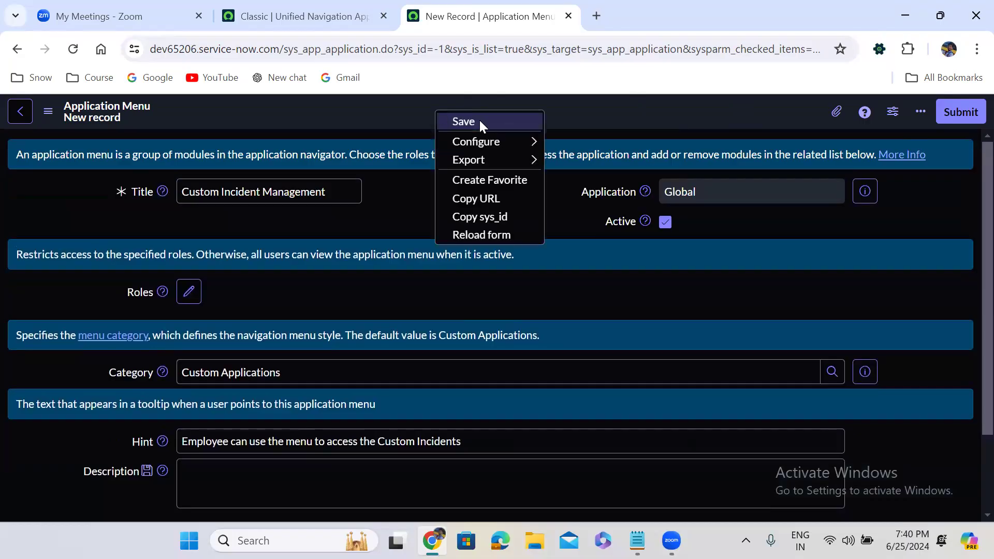
click(478, 119)
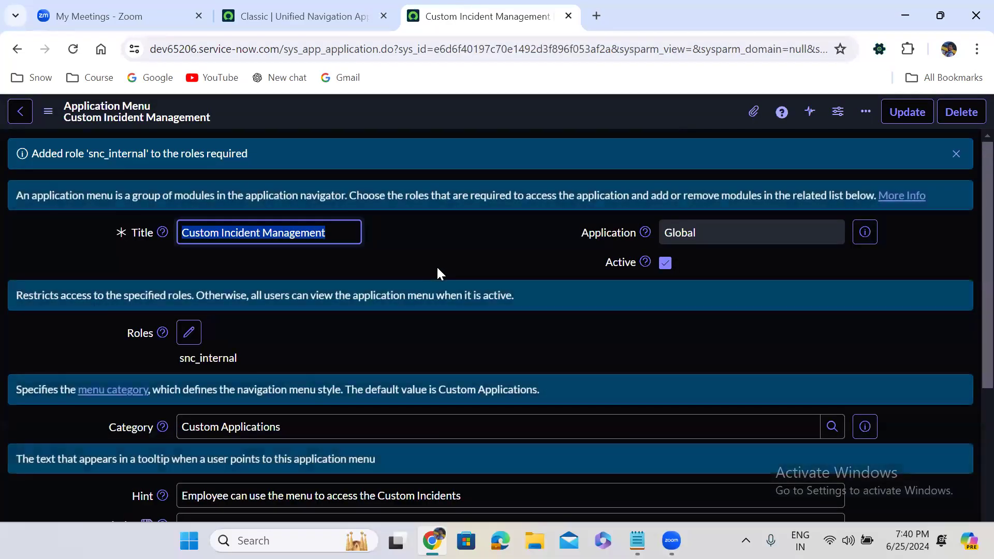
Step: Add a new module to the Custom Incident Management application menu and title it "Create New"
click(437, 270)
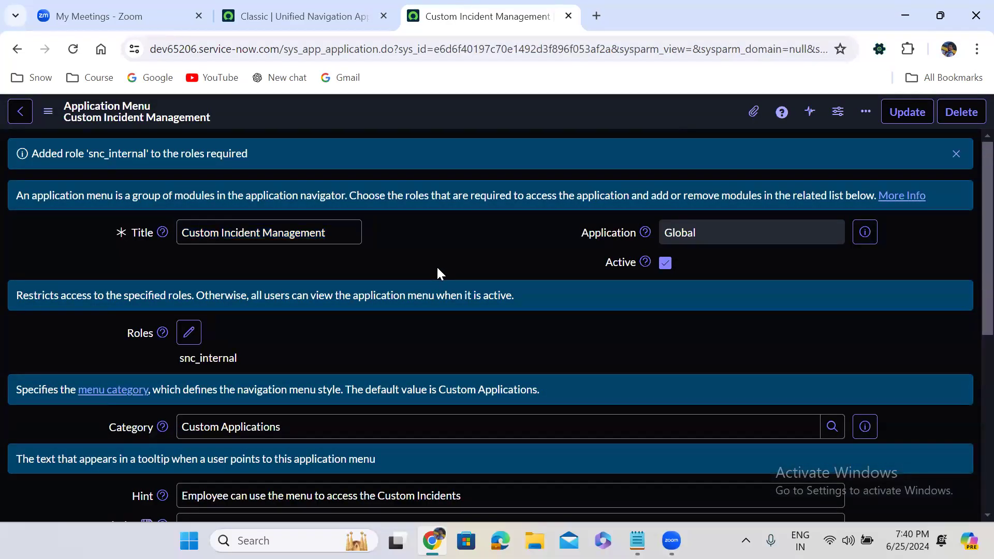
scroll(438, 269, down, 6)
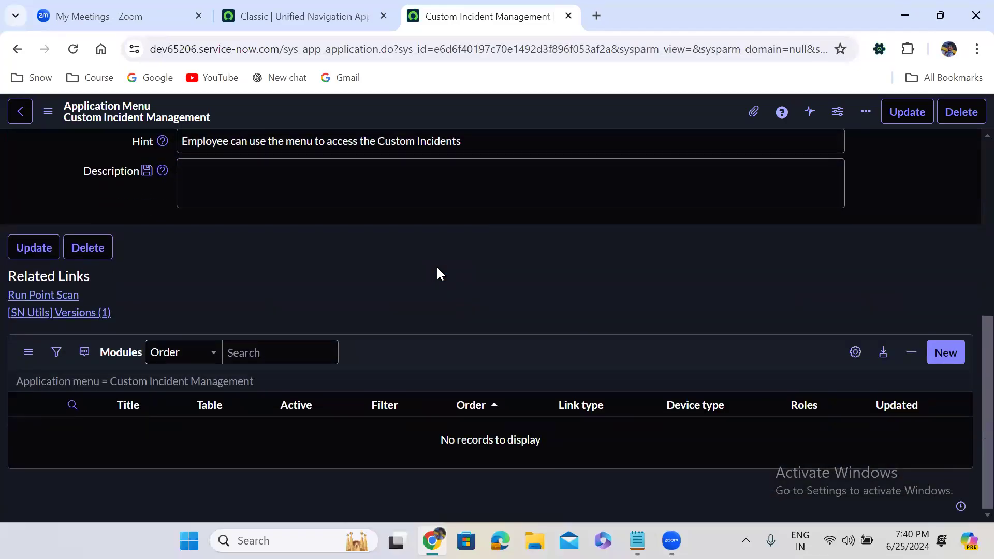
scroll(438, 269, up, 7)
scroll(437, 268, down, 7)
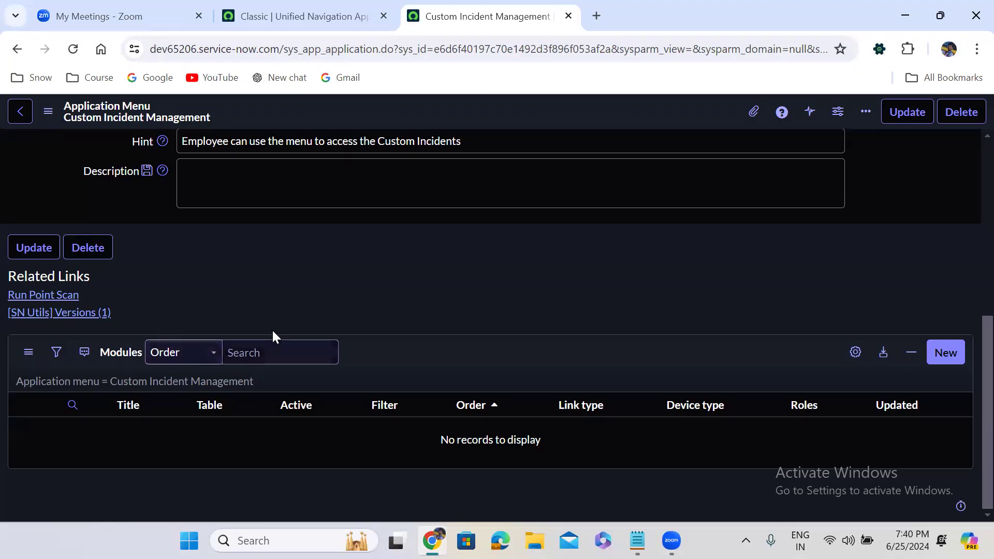
click(946, 352)
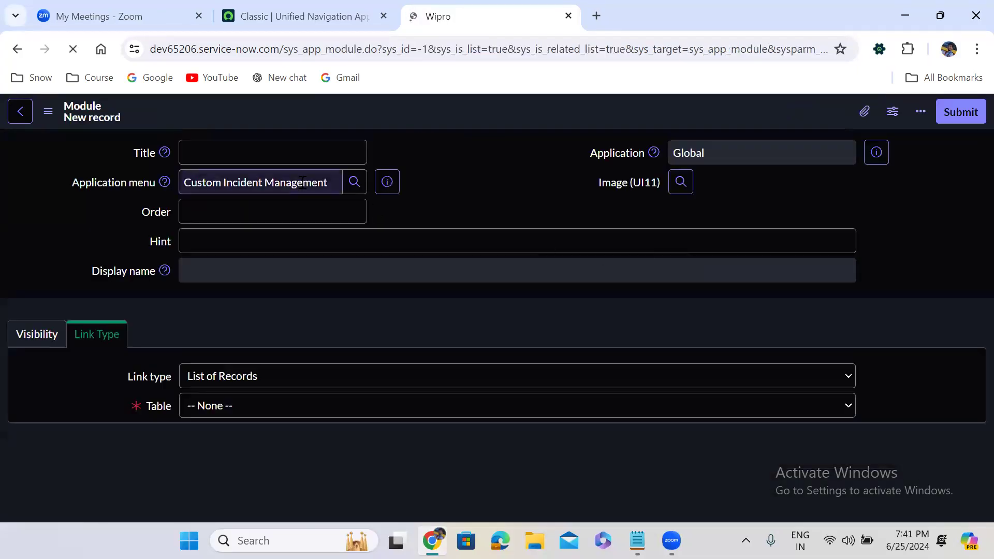
click(243, 157)
text(Cretae)
key(BackSpace)
key(BackSpace)
key(BackSpace)
text(ate New)
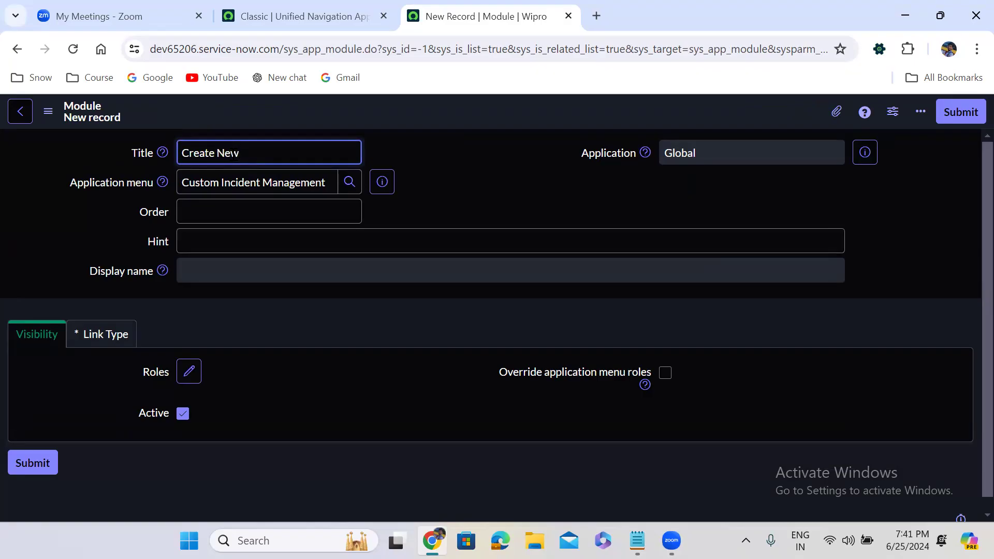
Step: Set the Create New module's order to 100
click(232, 213)
text(1)
click(182, 247)
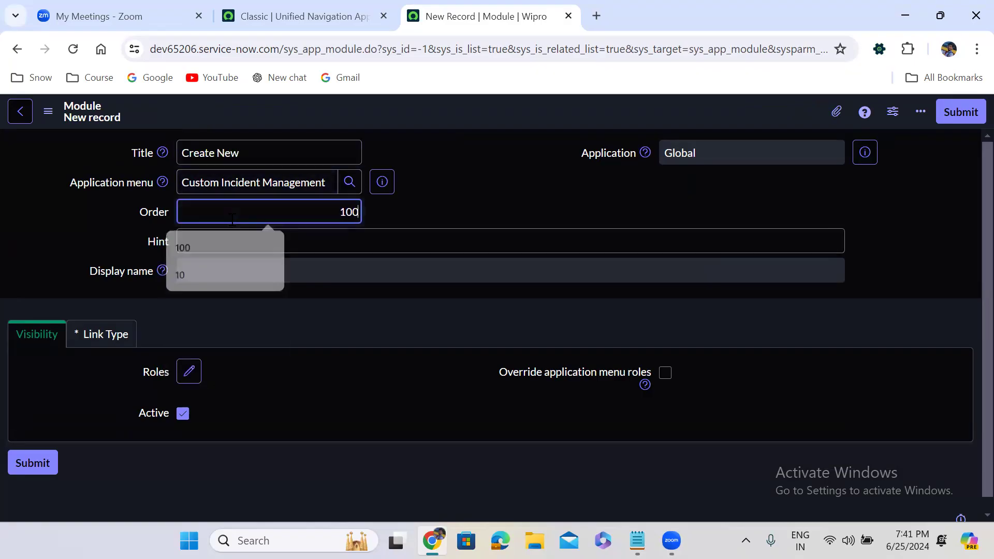
click(432, 198)
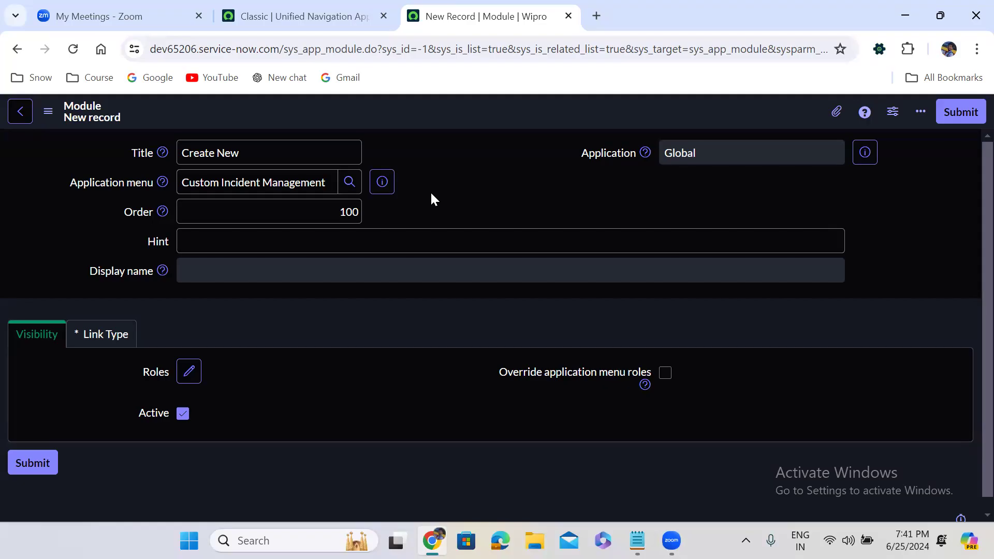
Step: Clear the navigator filter and expand the Self-Service application to examine the sequence of its modules
click(304, 30)
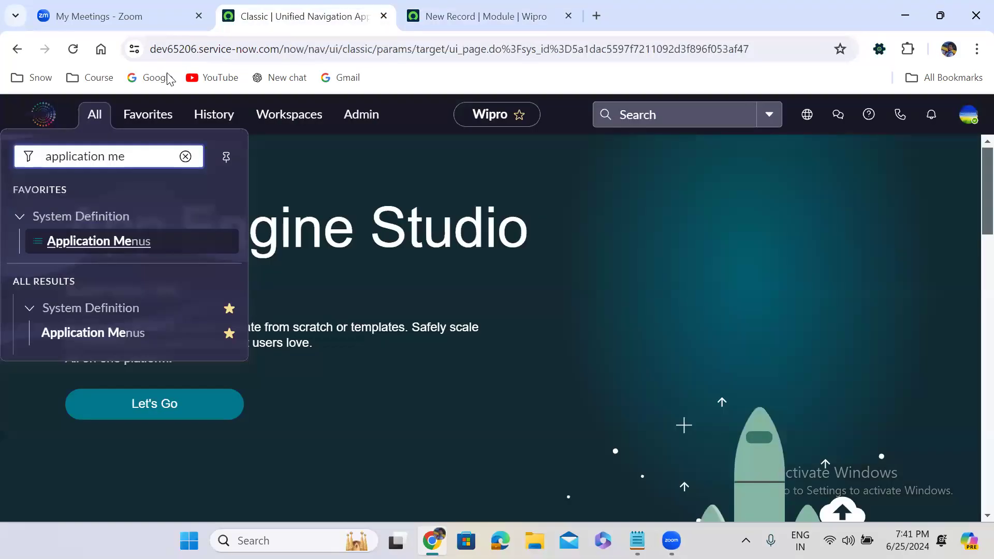
click(91, 121)
click(93, 123)
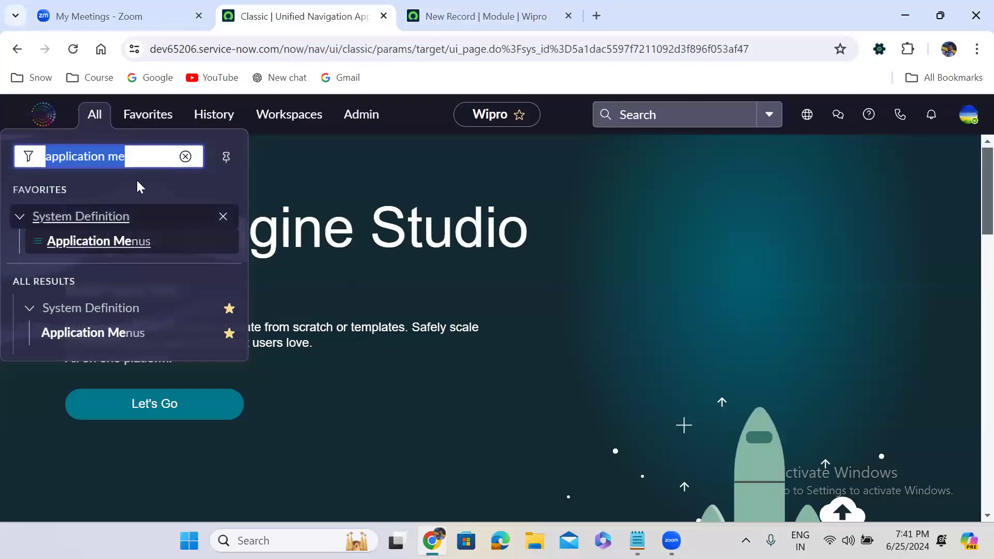
click(185, 157)
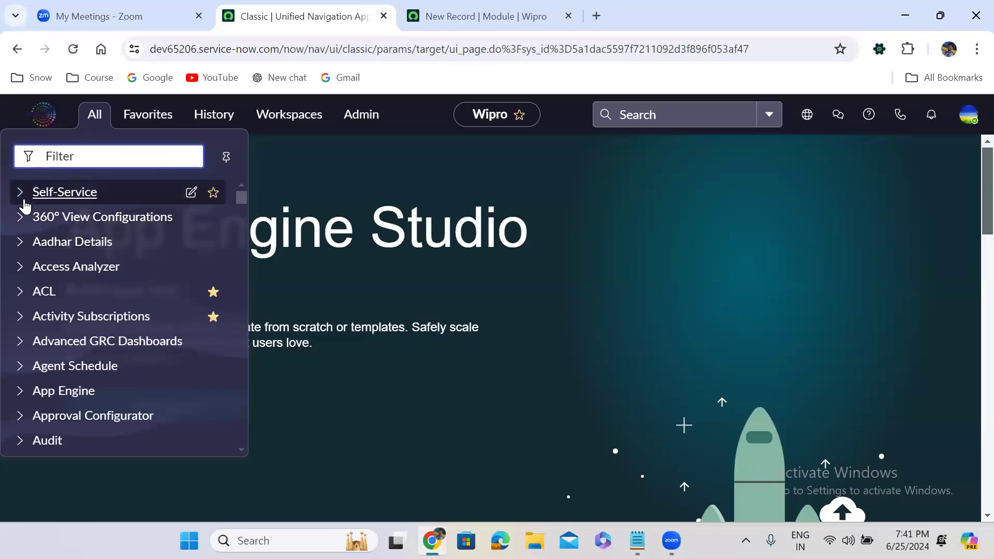
click(24, 200)
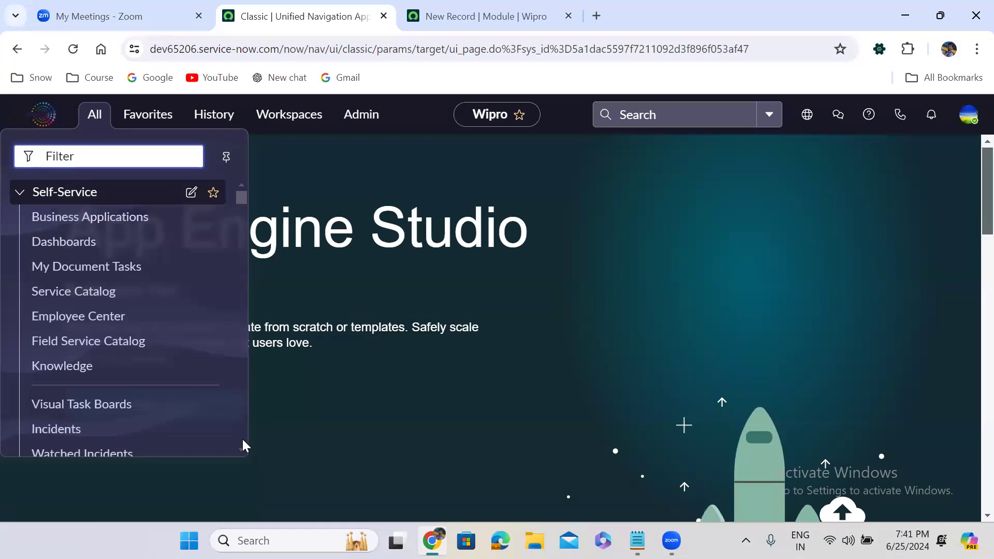
scroll(245, 450, down, 7)
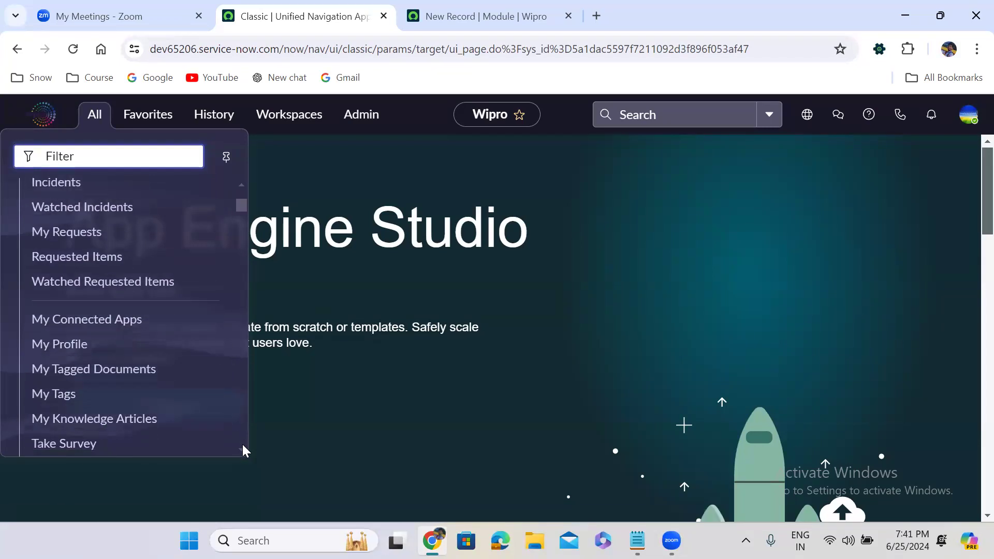
scroll(245, 451, down, 3)
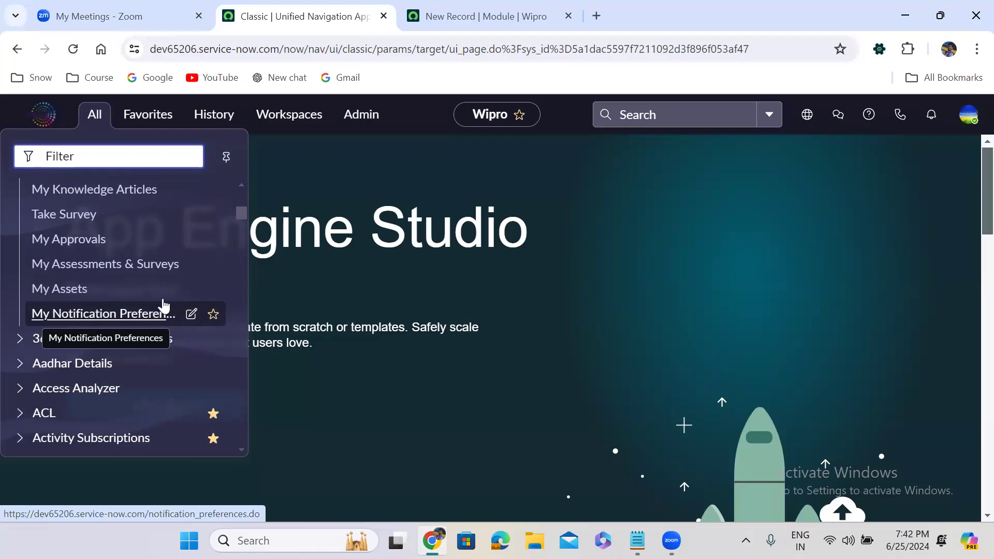
drag(245, 213, 241, 184)
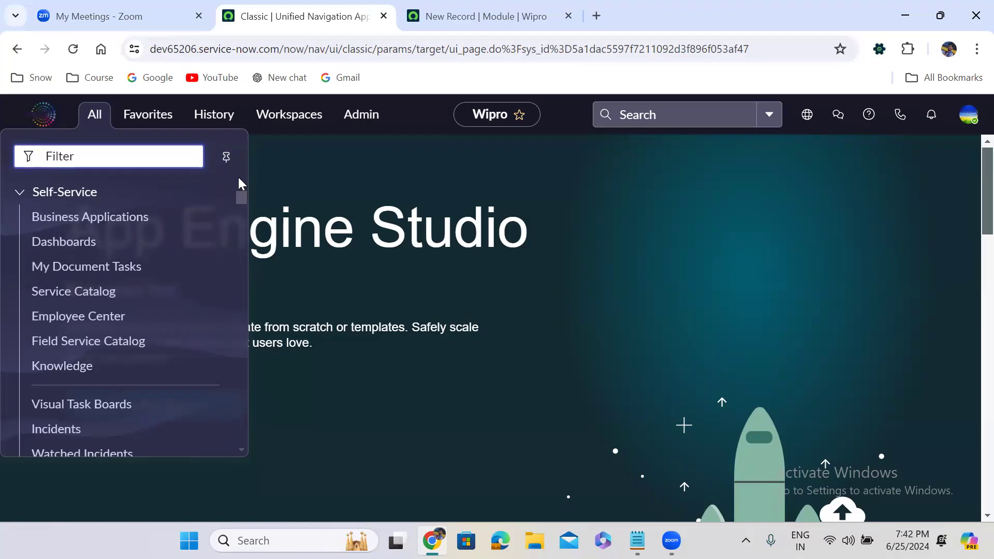
Step: Return to the new module record and set its hint to "Create Custom Incident"
click(472, 15)
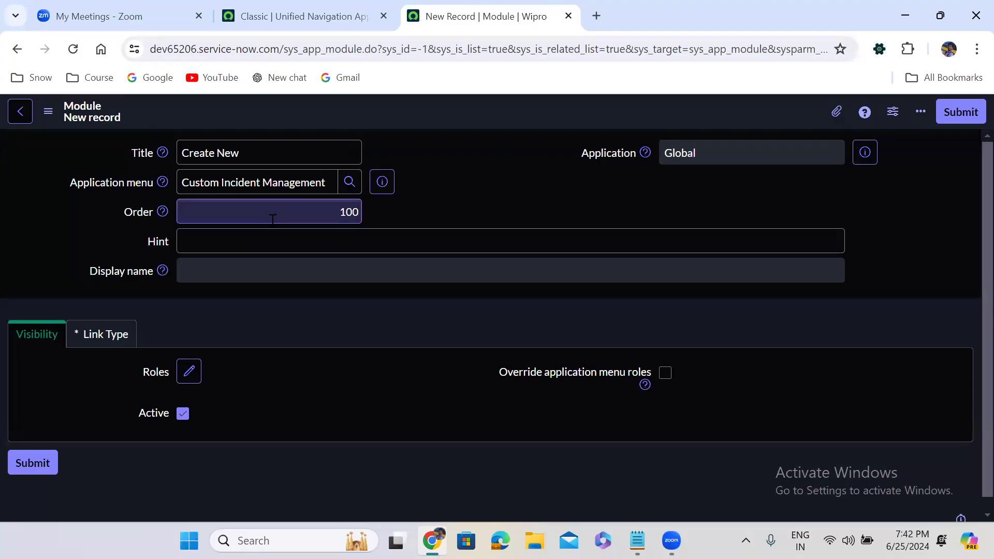
click(304, 218)
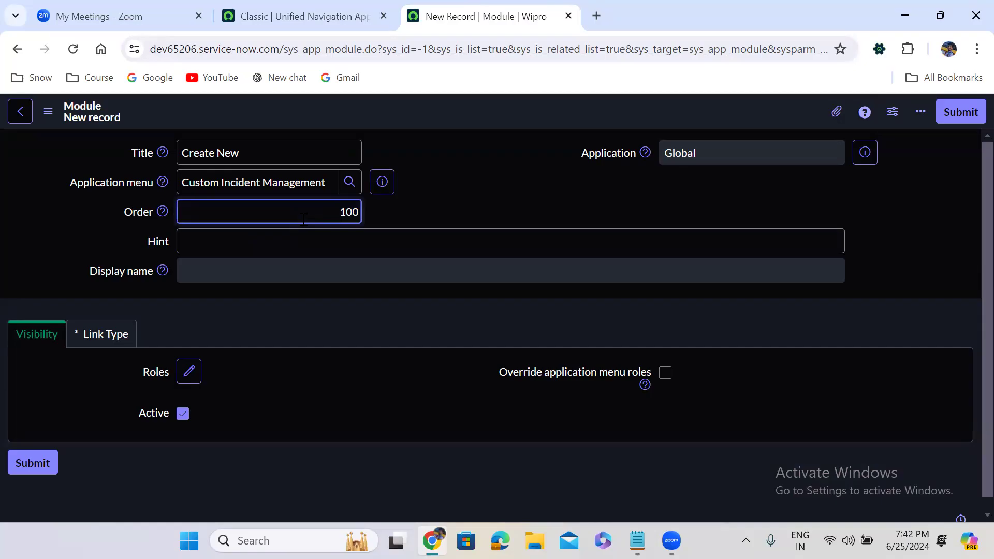
click(242, 248)
text(Create C)
key(BackSpace)
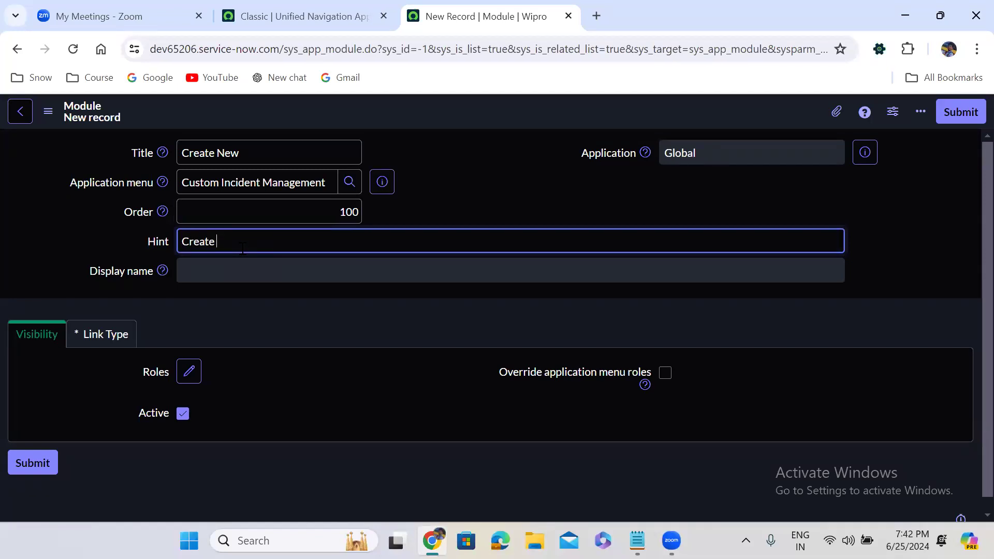
text(Custom Incident)
Step: Set the Create New module's link type to New Record
click(119, 334)
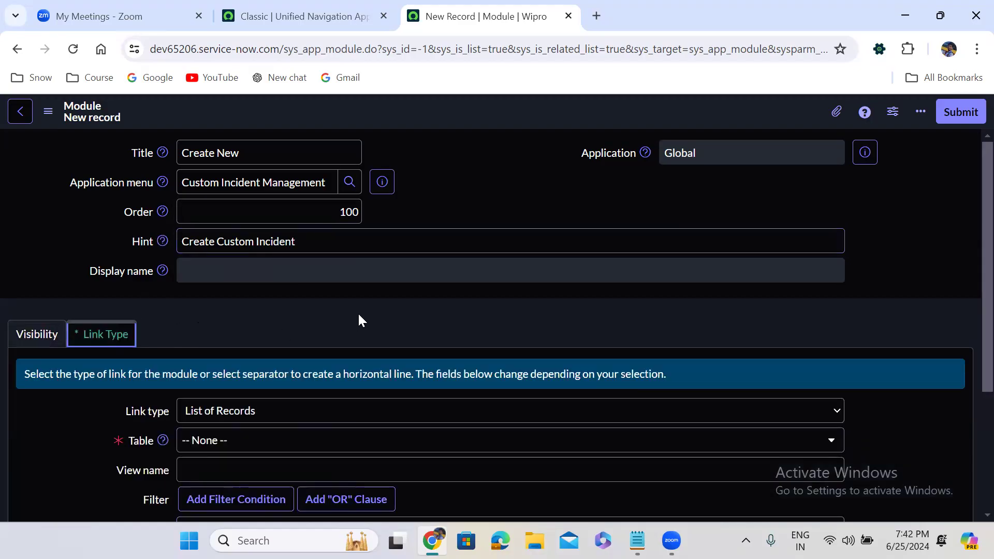
scroll(358, 312, down, 1)
scroll(358, 313, down, 3)
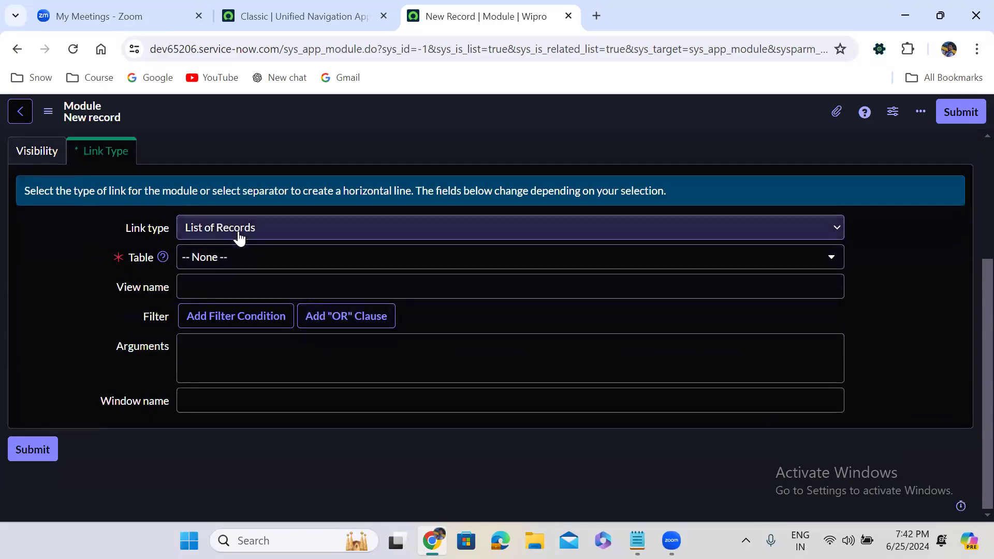
click(238, 231)
click(240, 355)
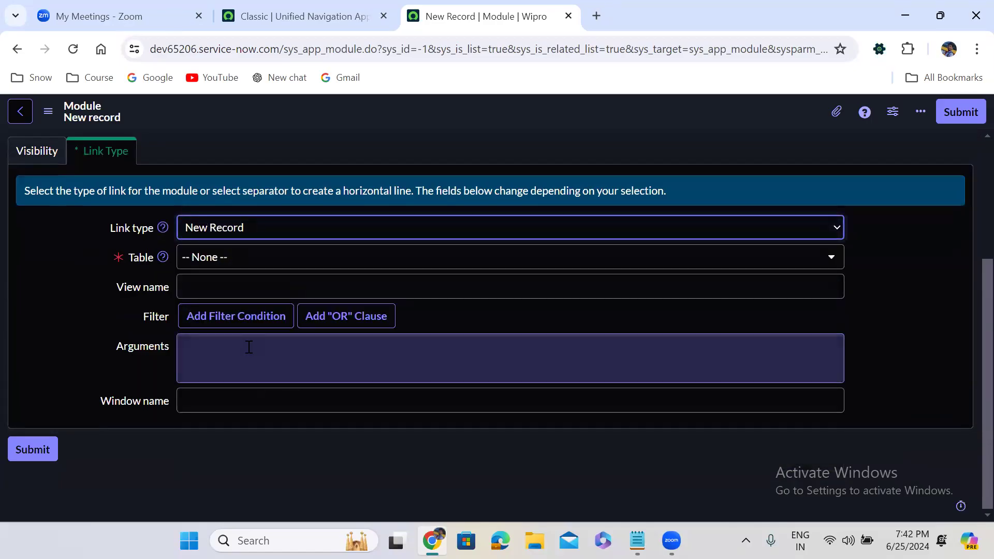
Step: Choose Incident [u_incident] as the Create New module's table and submit the record
click(243, 262)
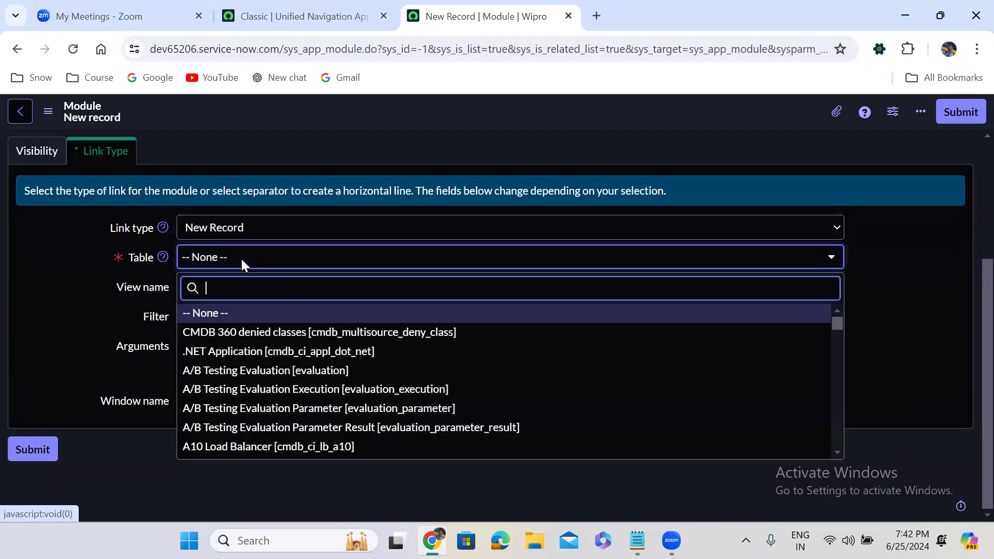
text(incident)
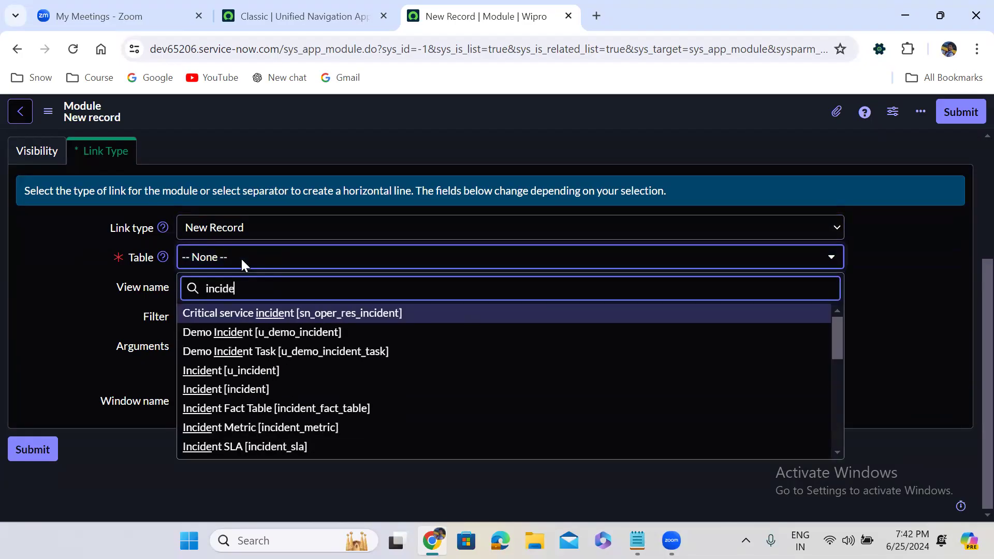
key(Down)
key(Down)
key(Down)
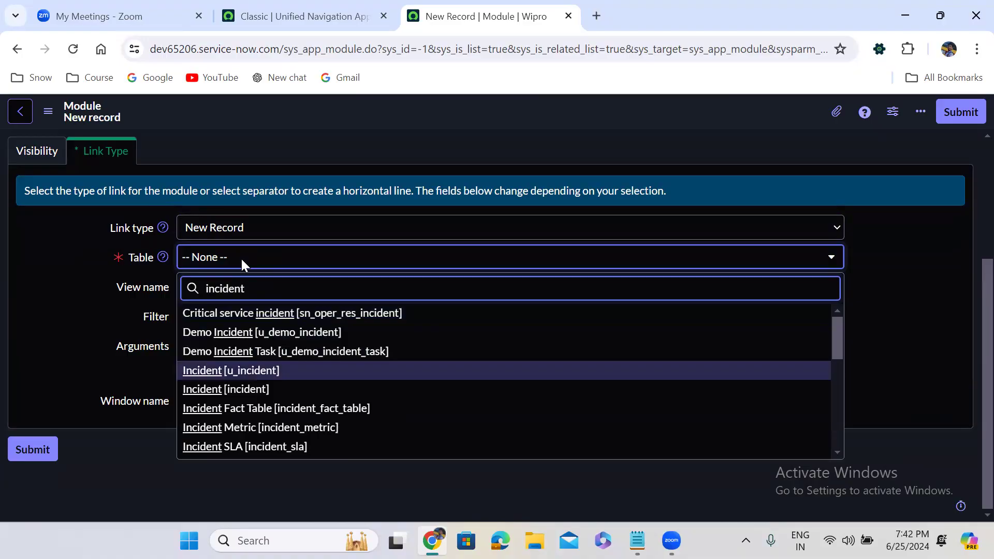
click(242, 371)
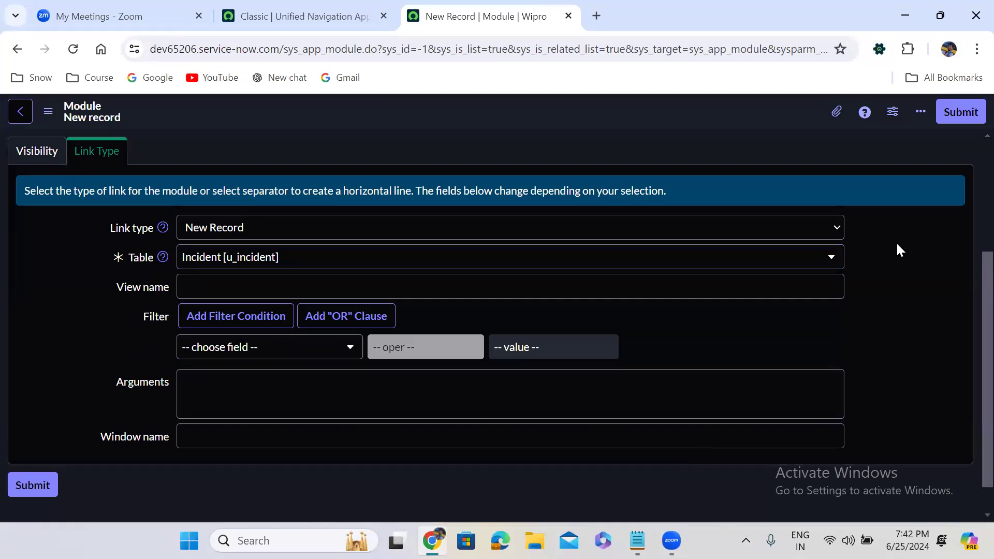
click(961, 111)
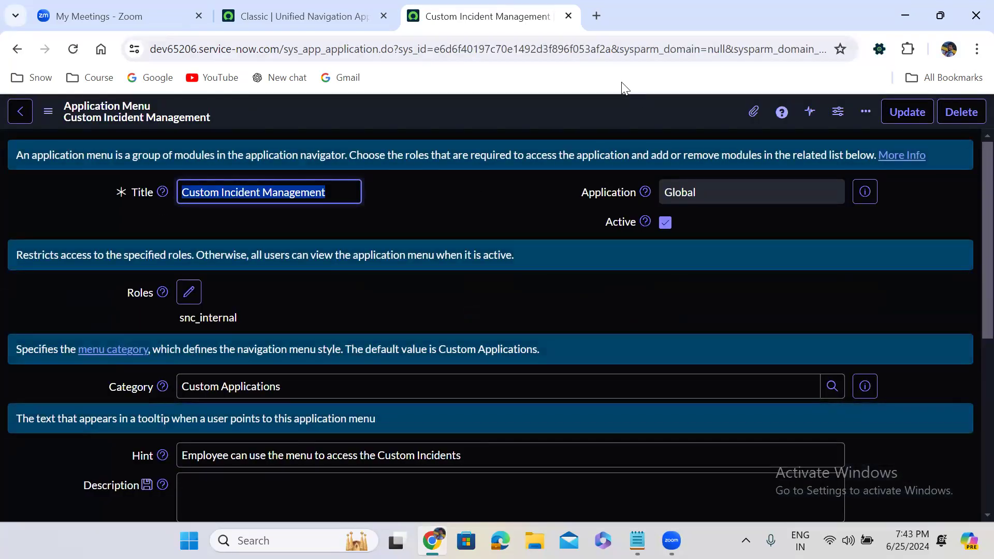
Step: Add another module to the Custom Incident Management menu, titled "New" with order 200
click(464, 268)
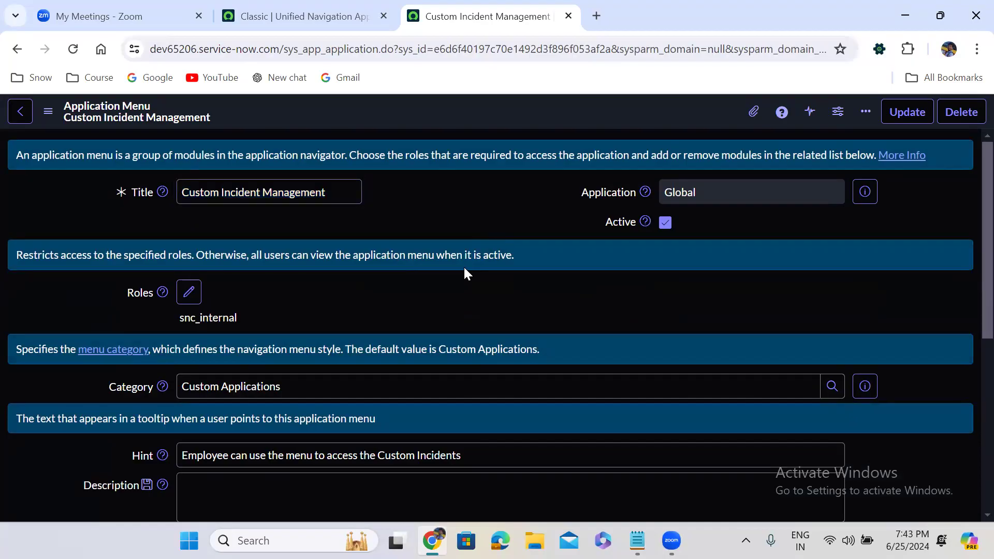
scroll(464, 265, down, 6)
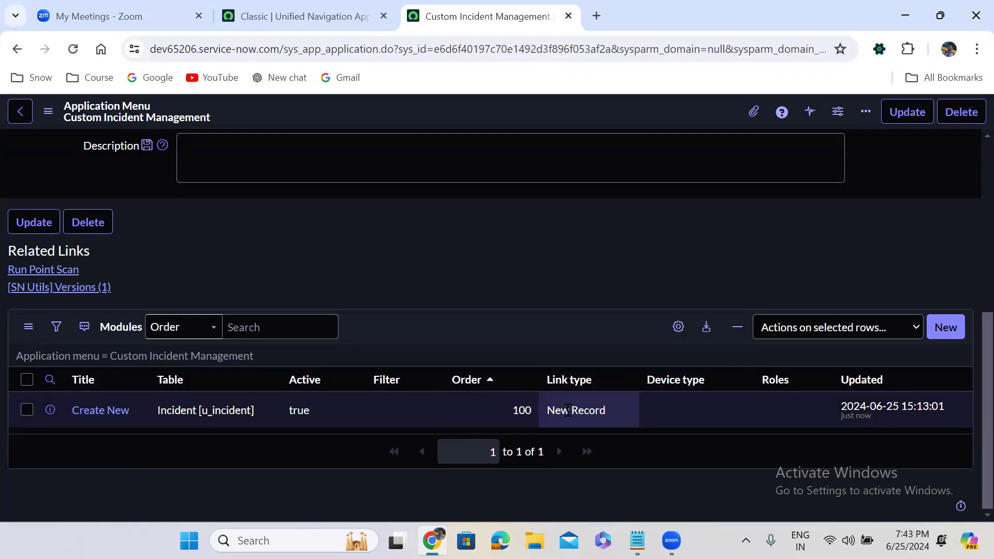
click(947, 327)
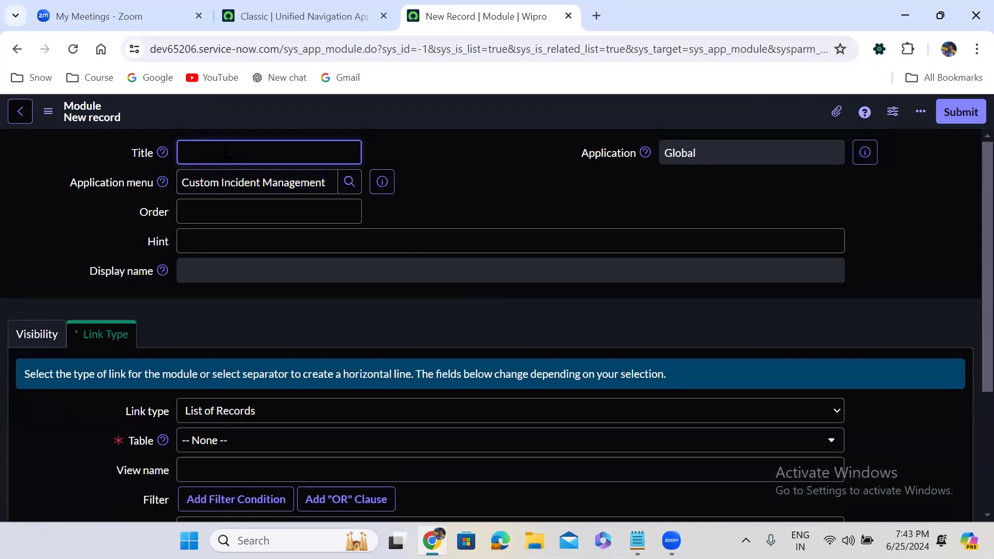
text(New)
click(296, 207)
text(200)
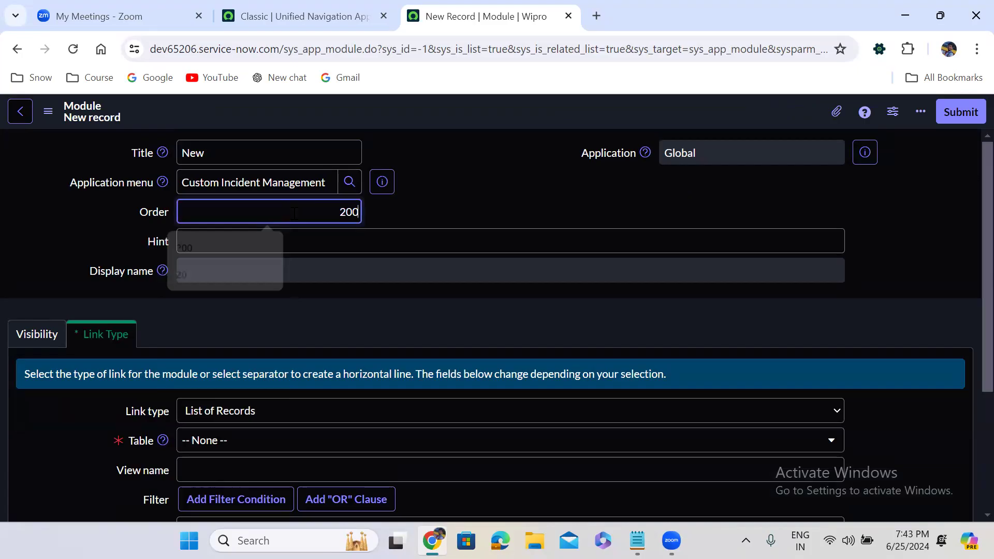
click(456, 191)
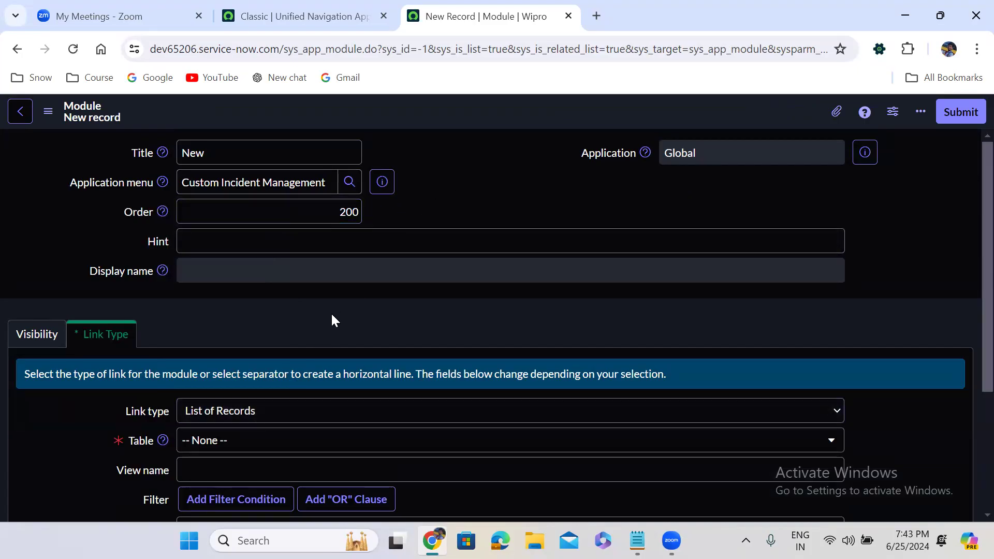
Step: Set the New module's table to Incident [u_incident], keeping List of Records as the link type
scroll(331, 312, down, 3)
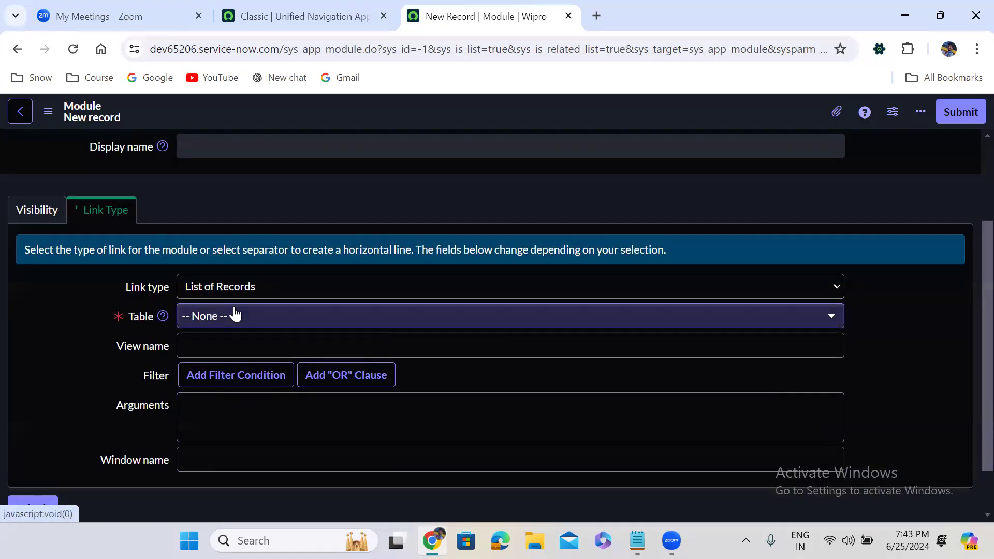
click(236, 314)
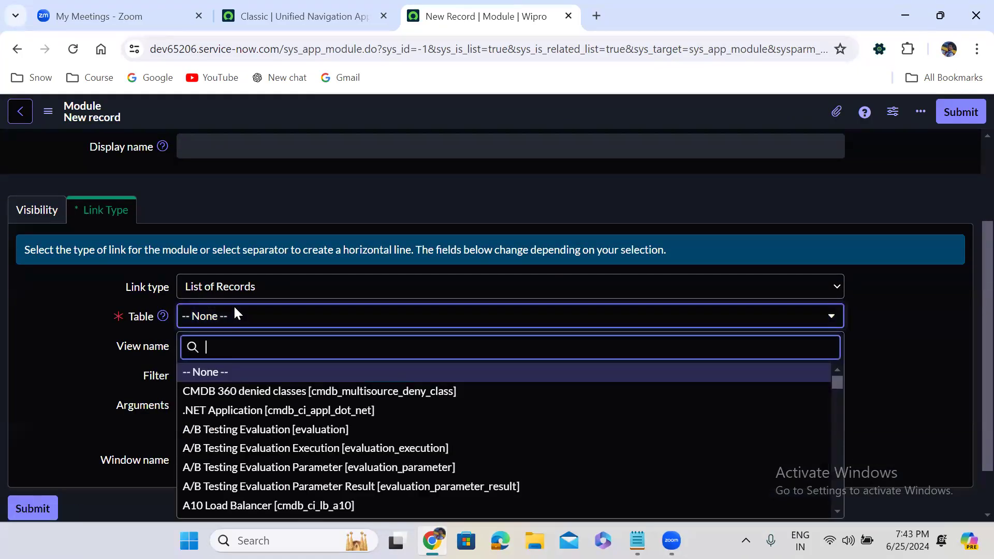
text(u_)
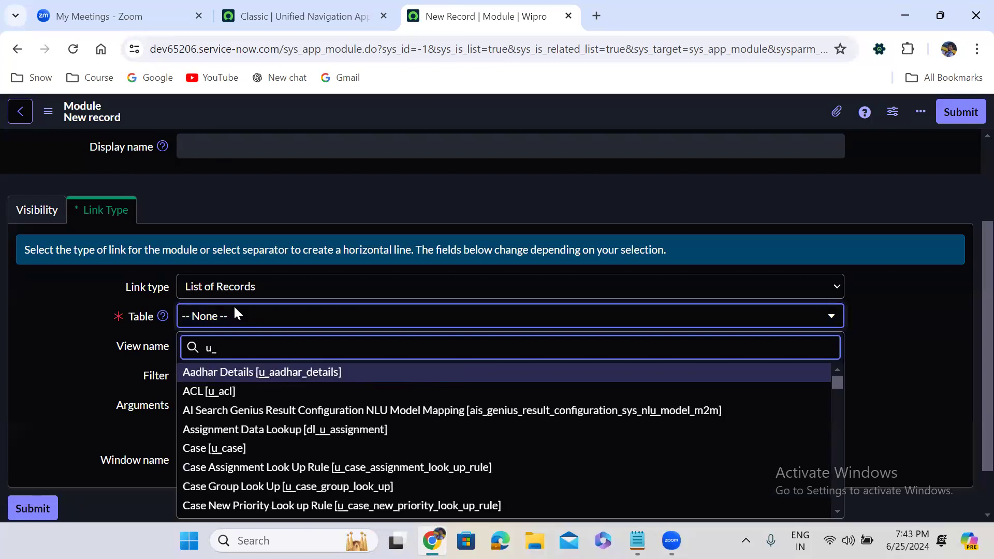
text(incident)
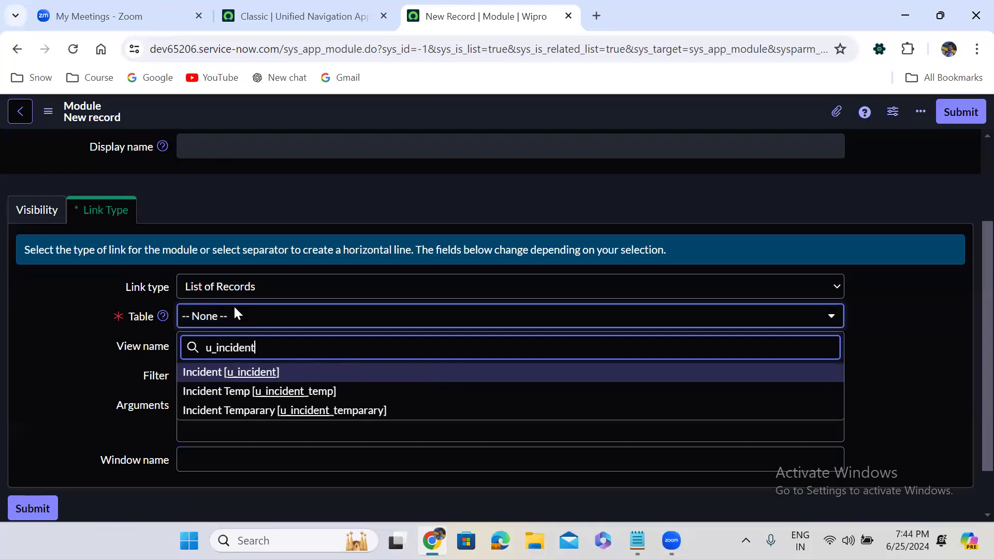
key(Down)
key(Up)
key(Return)
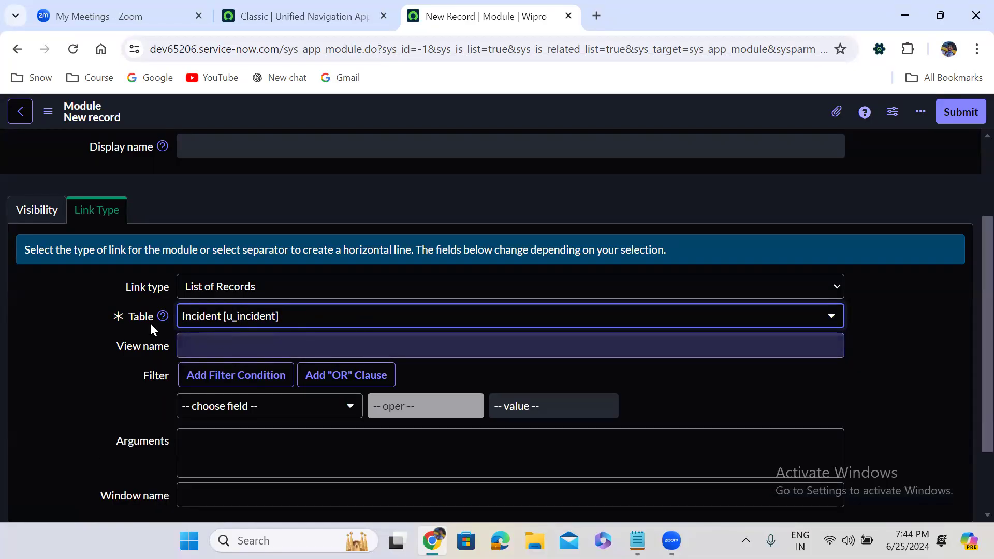
Step: Review the New module's visibility and link type settings, and submit the record
click(35, 220)
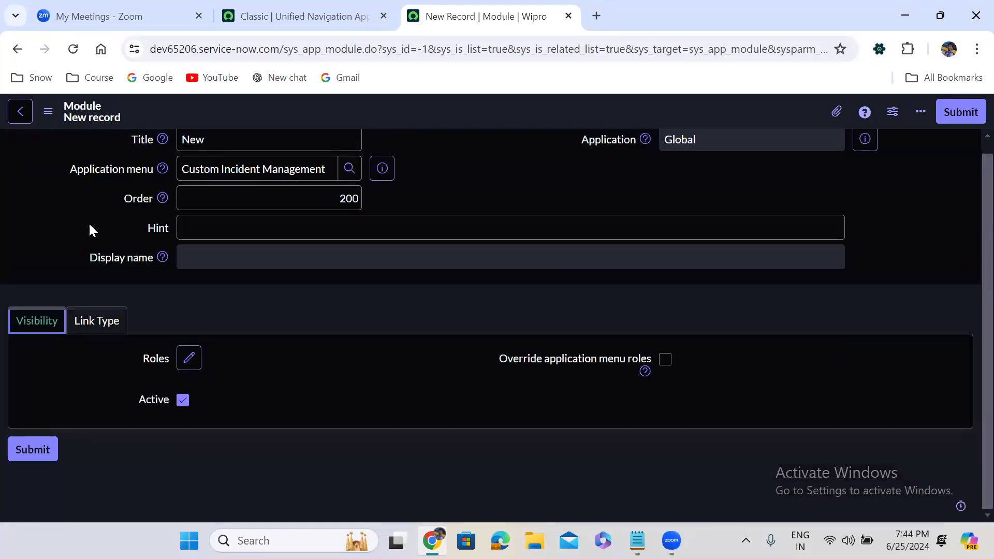
click(91, 334)
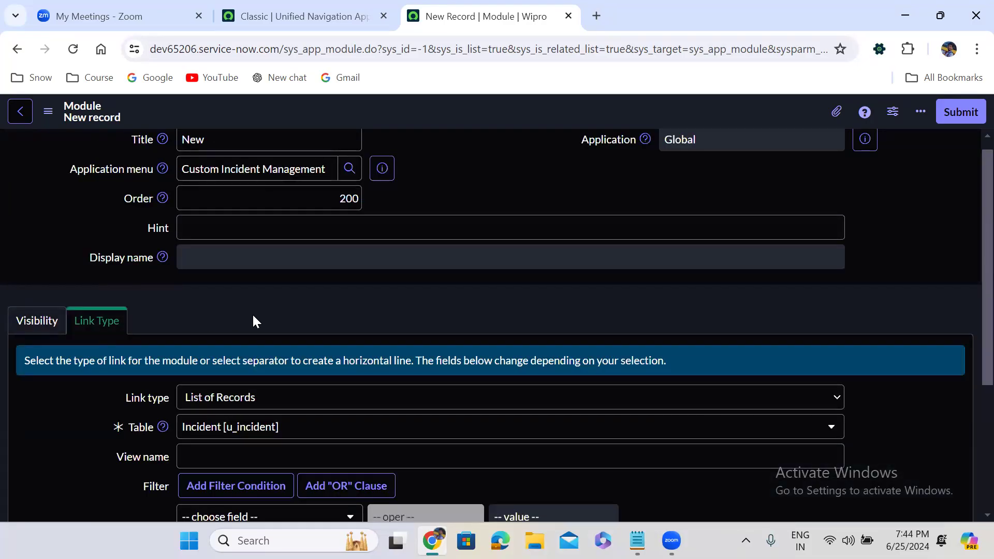
scroll(253, 315, down, 2)
scroll(253, 318, down, 2)
scroll(253, 318, up, 4)
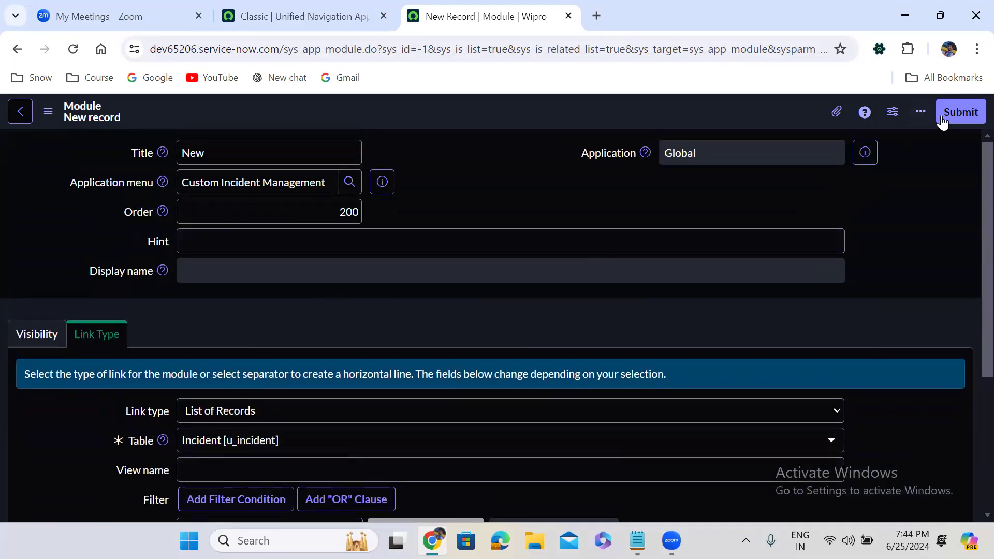
click(961, 110)
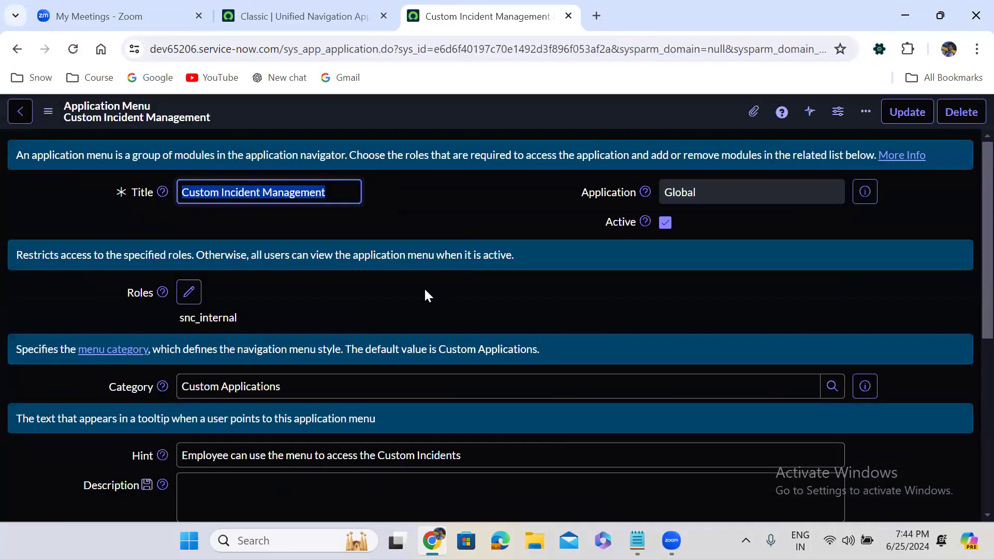
Step: Add another module to the Custom Incident Management menu, titled "In Progress" with order 300
click(384, 276)
scroll(384, 274, down, 6)
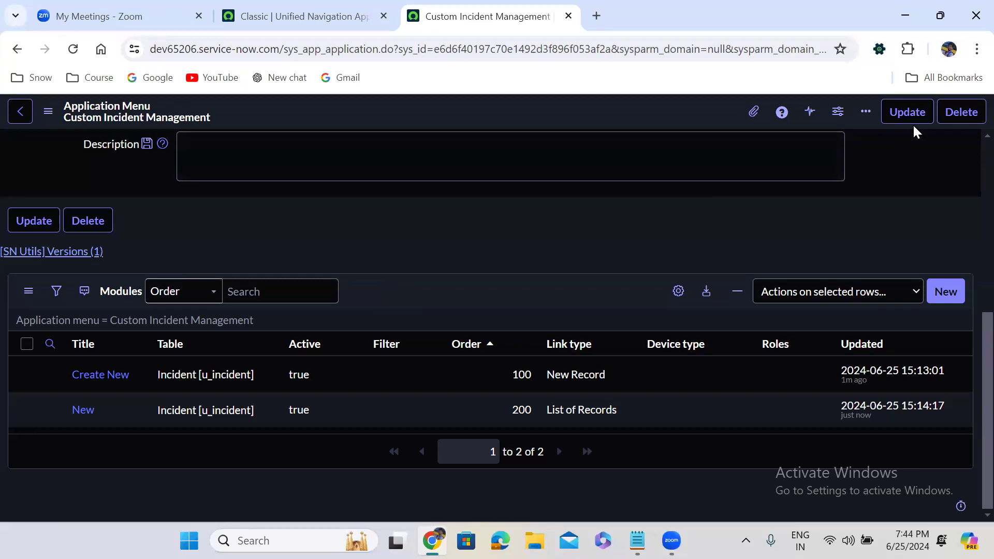
click(943, 290)
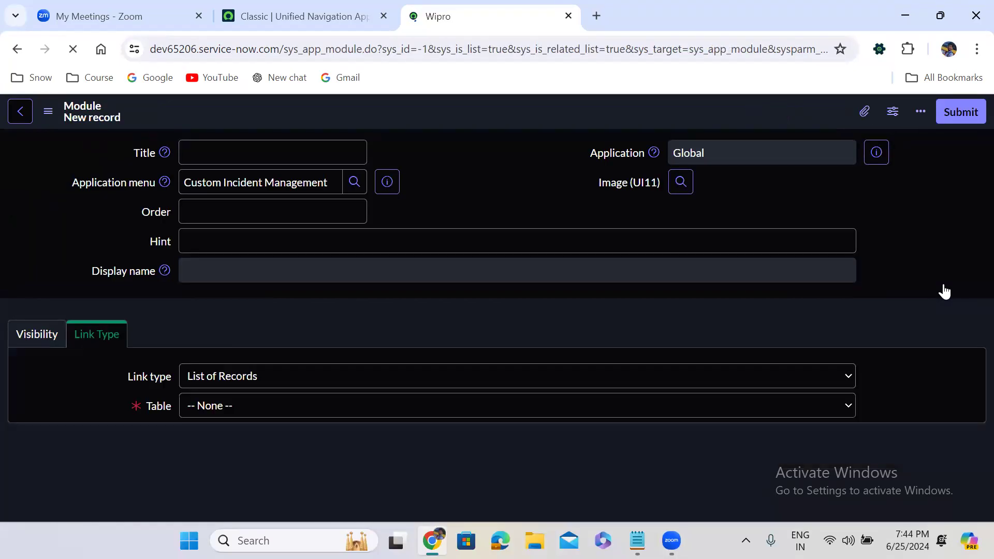
click(310, 147)
text(In Progress)
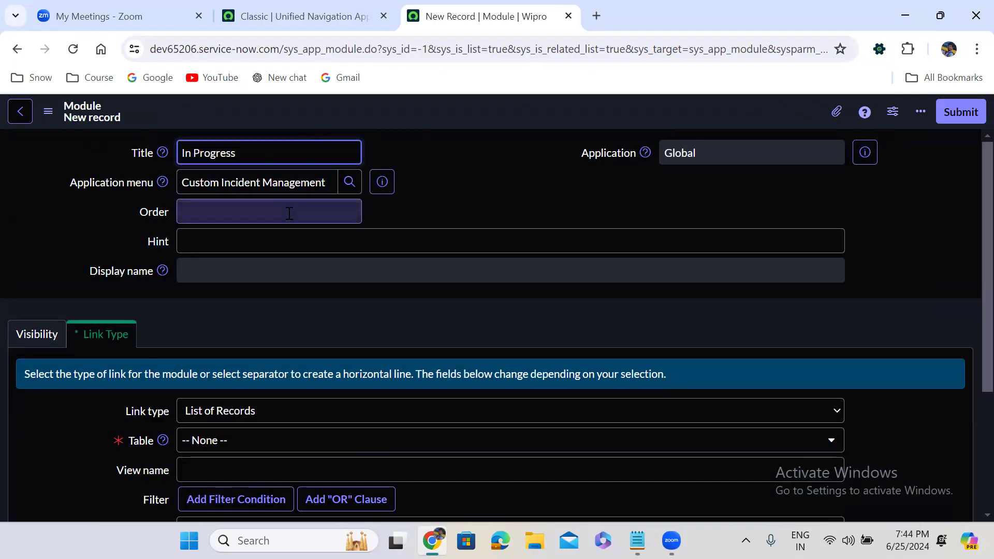
click(289, 213)
text(2)
key(BackSpace)
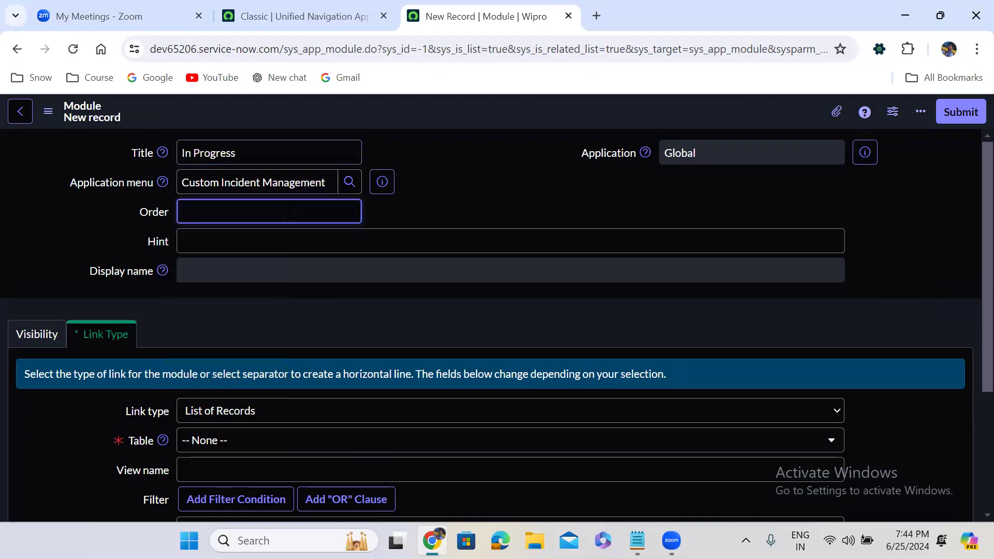
text(300)
click(274, 245)
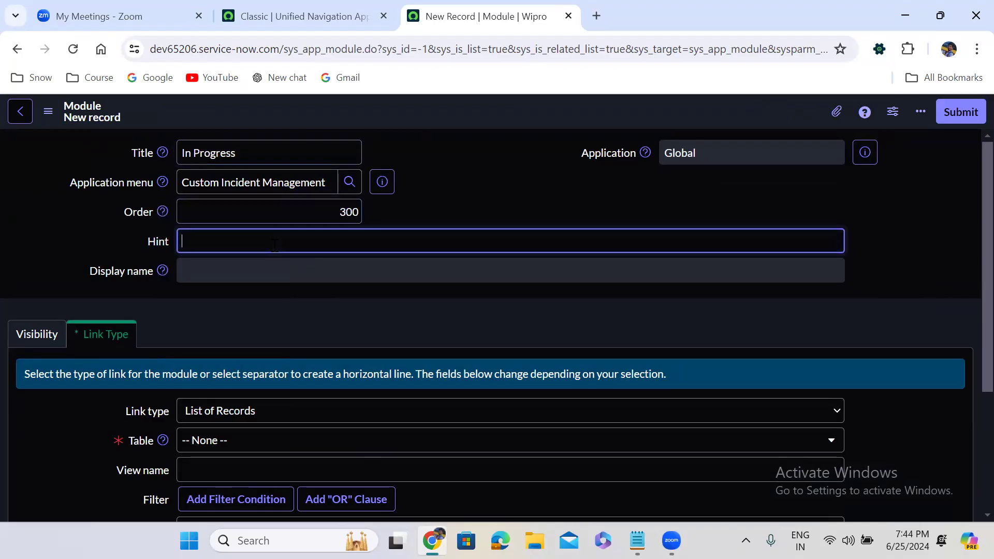
Step: Set the In Progress module's table to Incident [u_incident], keeping List of Records as the link type
click(246, 441)
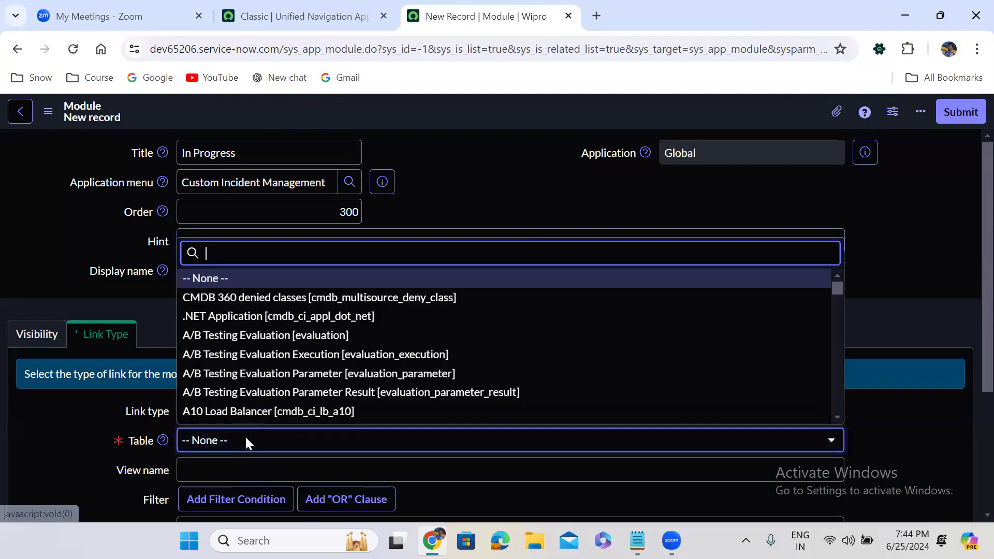
text(incident)
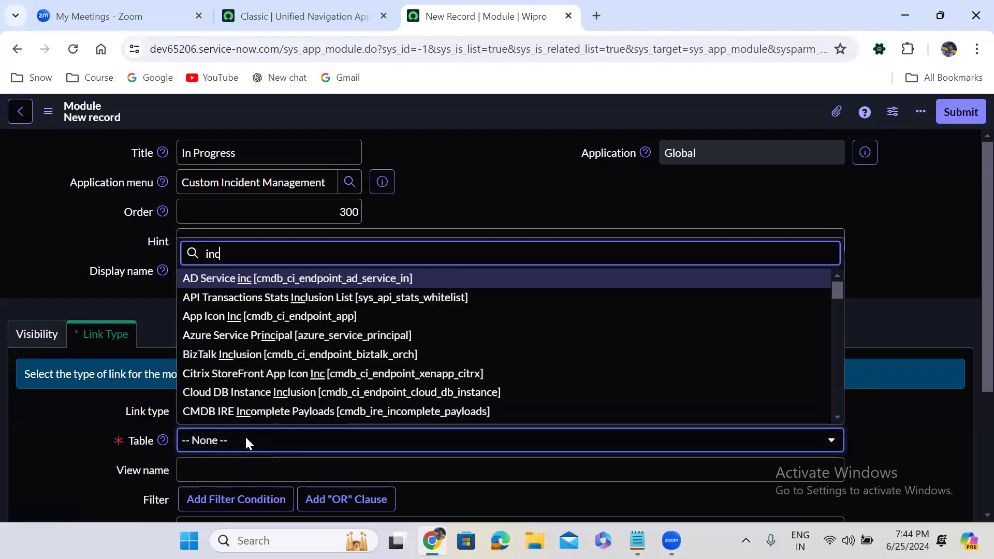
key(Down)
key(Down)
key(Down)
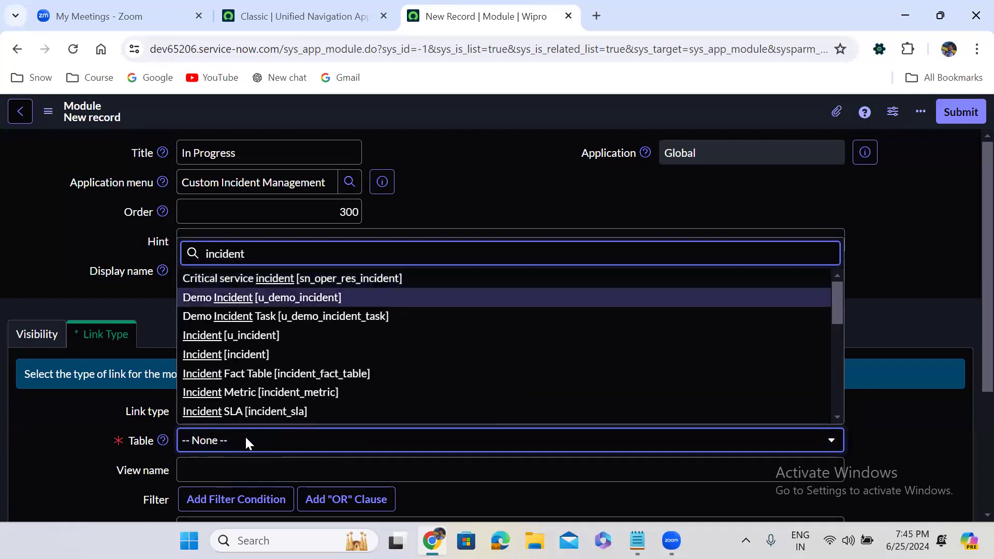
key(Return)
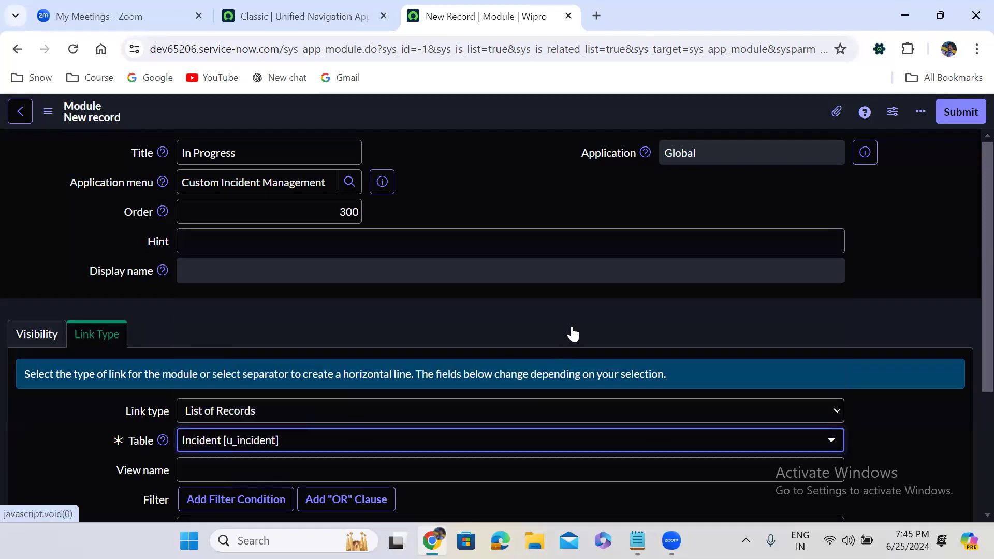
Step: Filter the In Progress module's records by State is In Progress and submit the module
scroll(571, 327, down, 3)
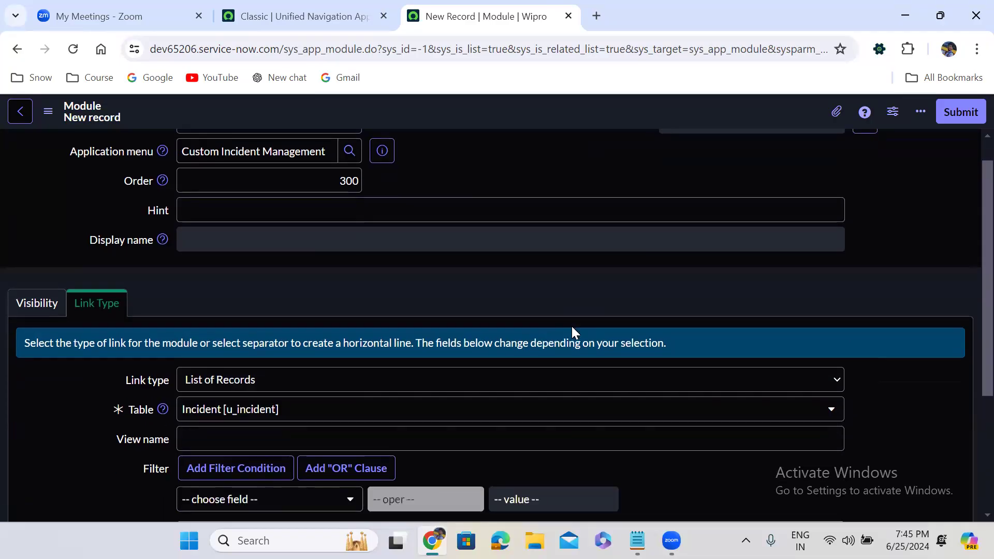
click(247, 380)
text(sta)
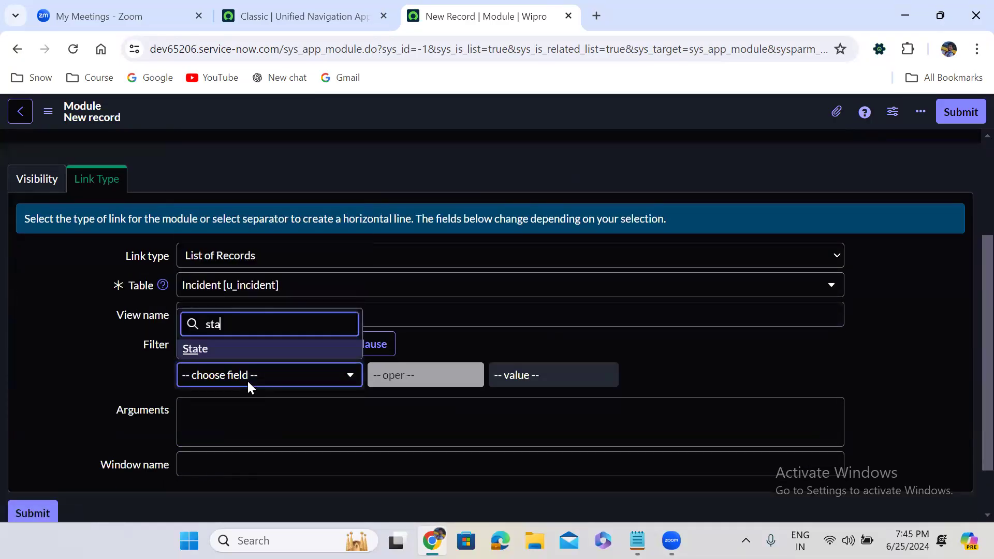
click(226, 356)
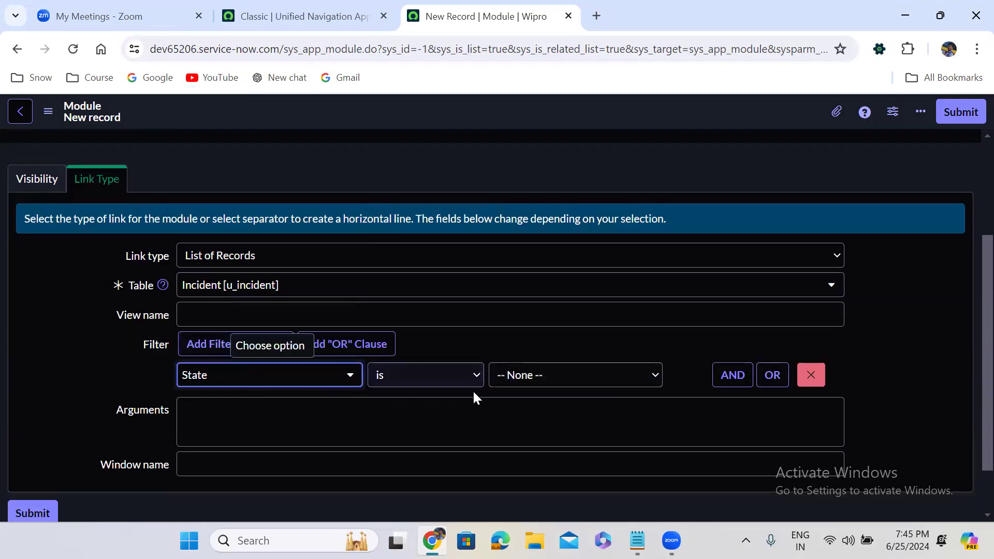
click(556, 380)
click(538, 422)
click(966, 114)
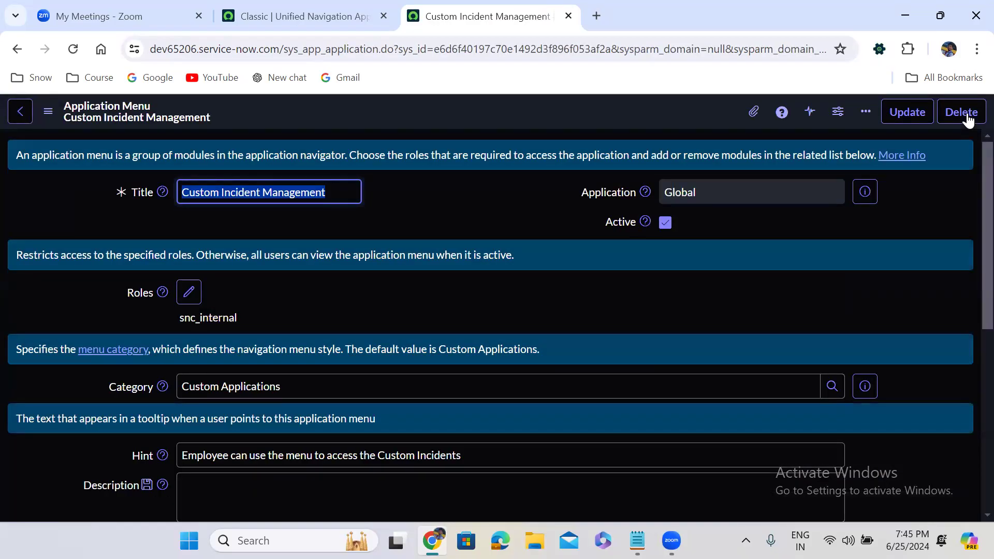
Step: Open the New module's record from the Custom Incident Management modules list in a separate browser tab
click(537, 278)
scroll(537, 278, down, 1)
scroll(536, 275, down, 6)
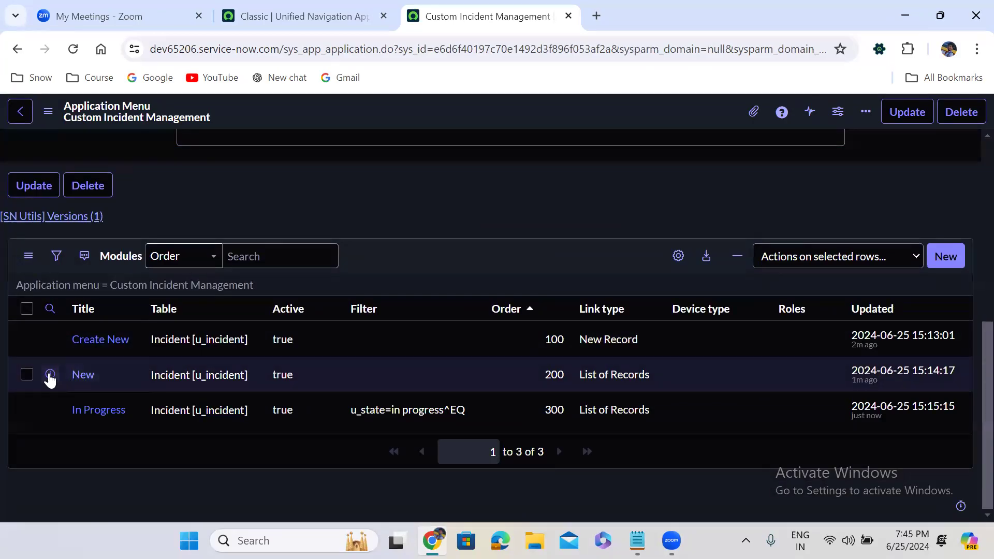
right_click(50, 374)
click(138, 166)
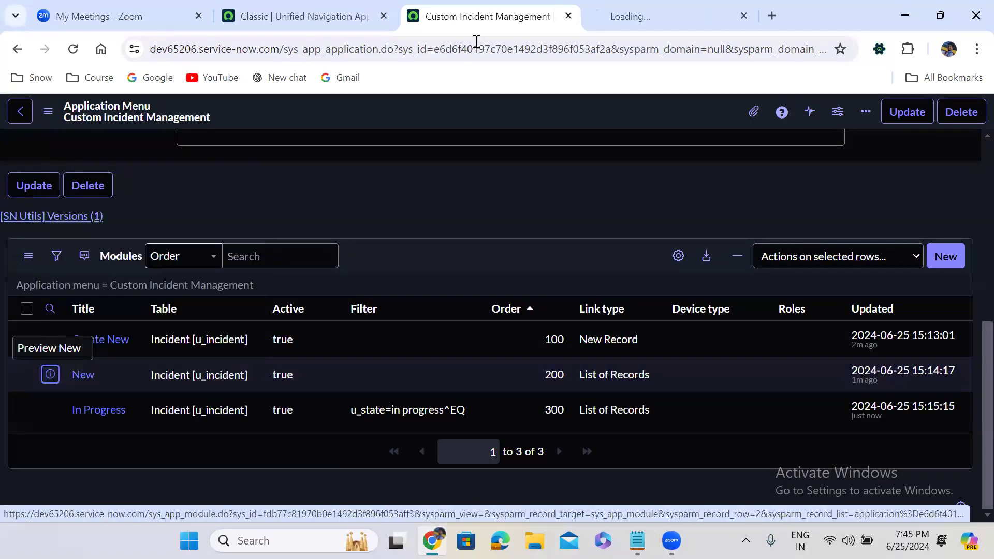
click(620, 6)
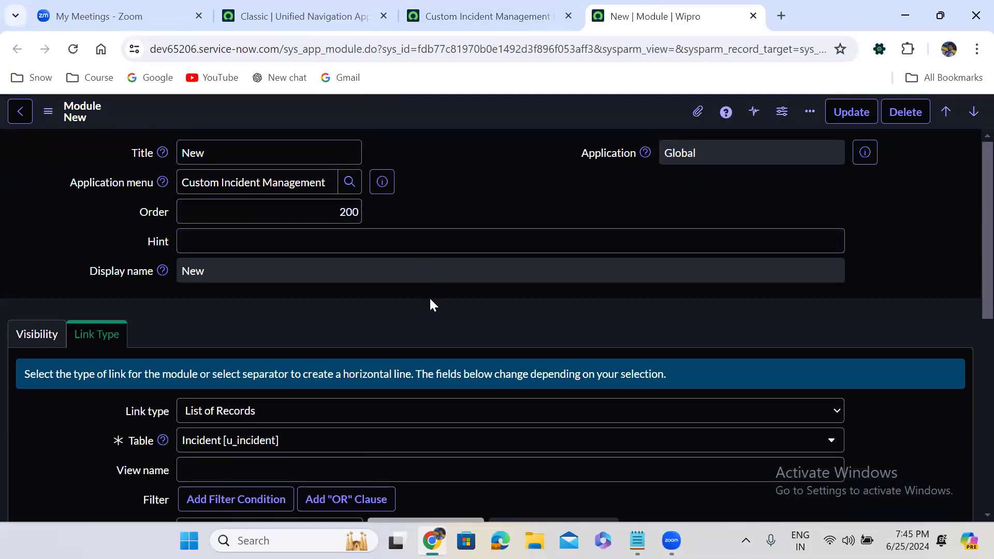
Step: Add the filter condition State is New to the New module and save the record
scroll(431, 304, down, 5)
click(278, 284)
text(stat)
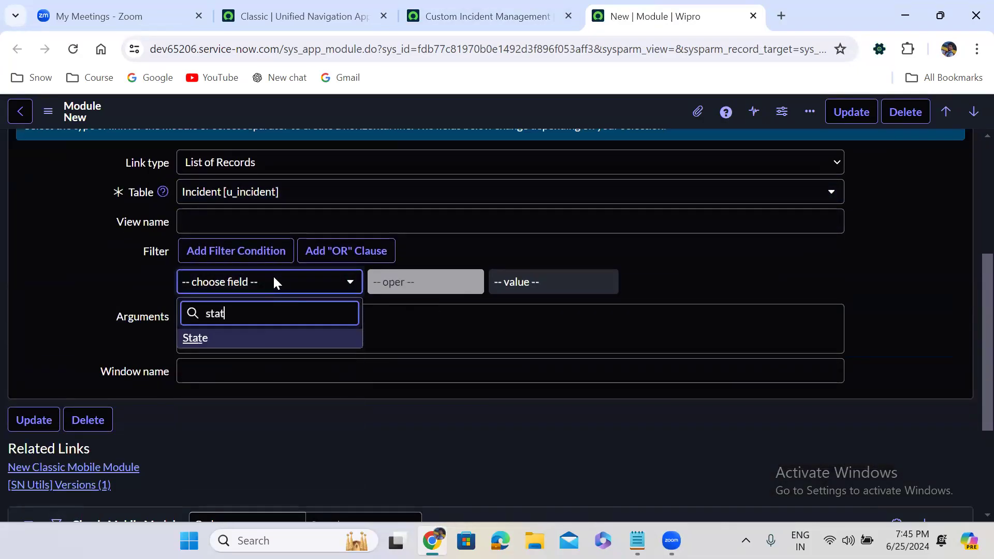
click(268, 342)
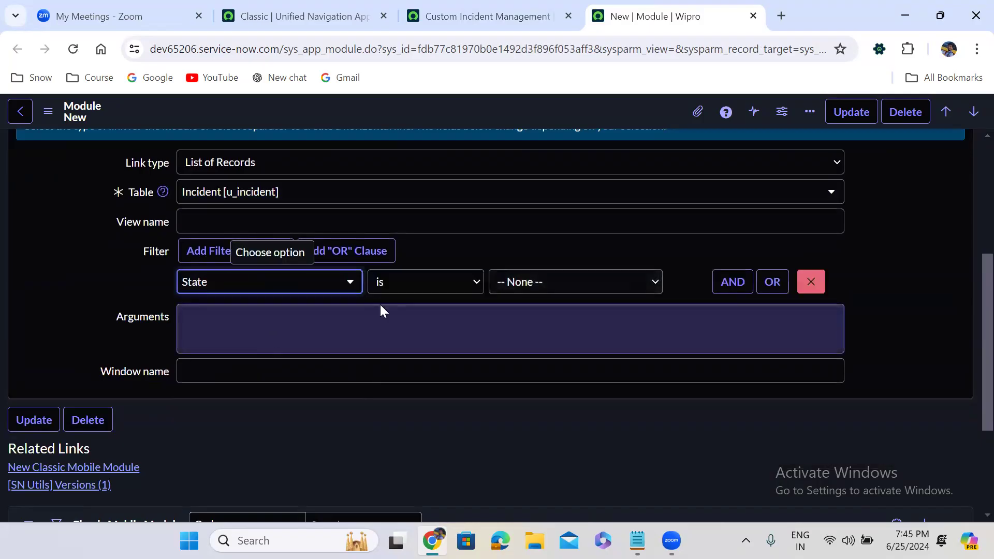
click(553, 288)
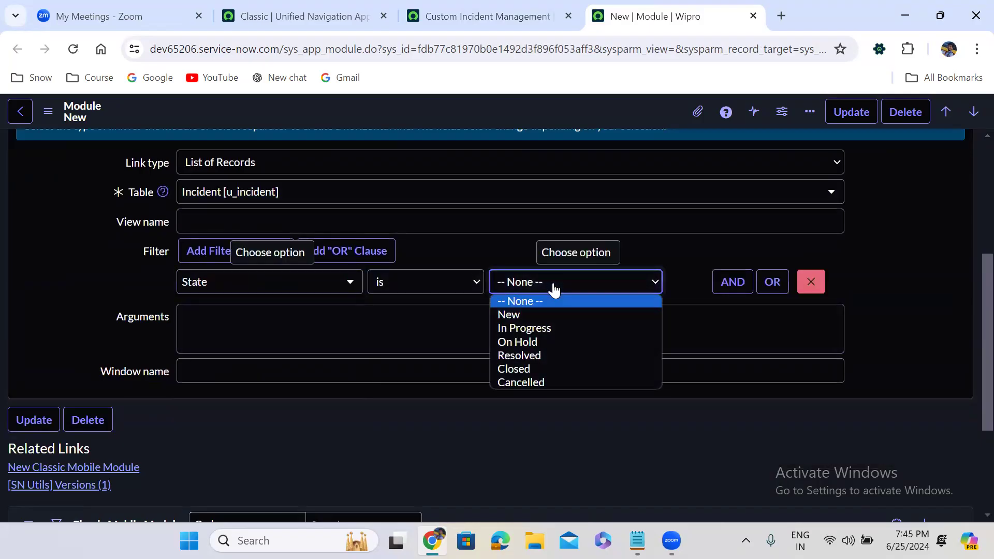
click(537, 316)
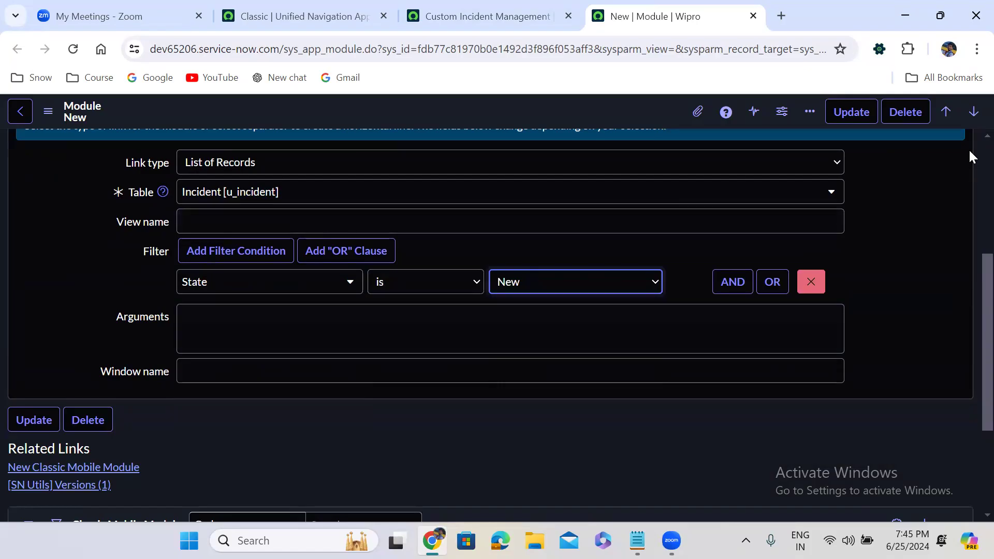
scroll(968, 148, up, 5)
click(50, 344)
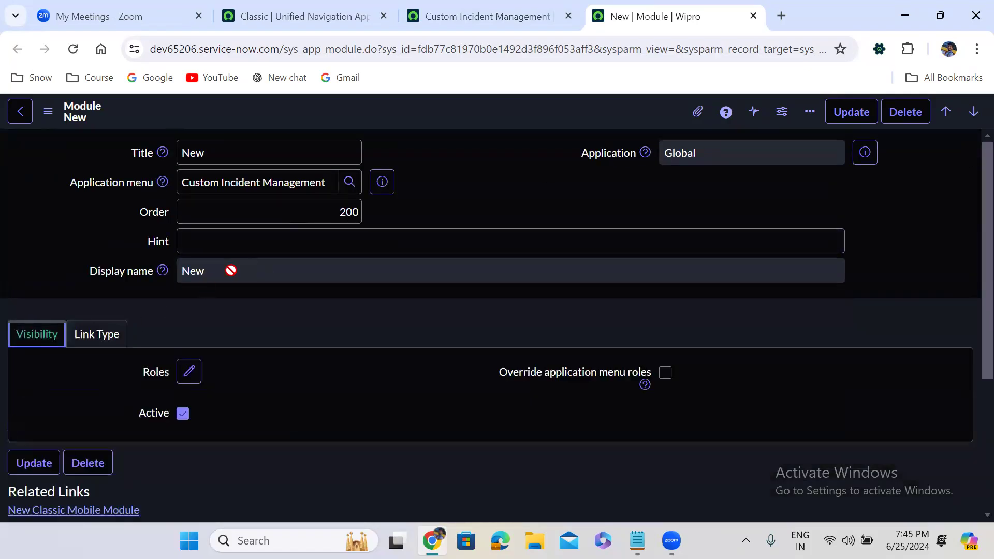
right_click(451, 113)
click(485, 126)
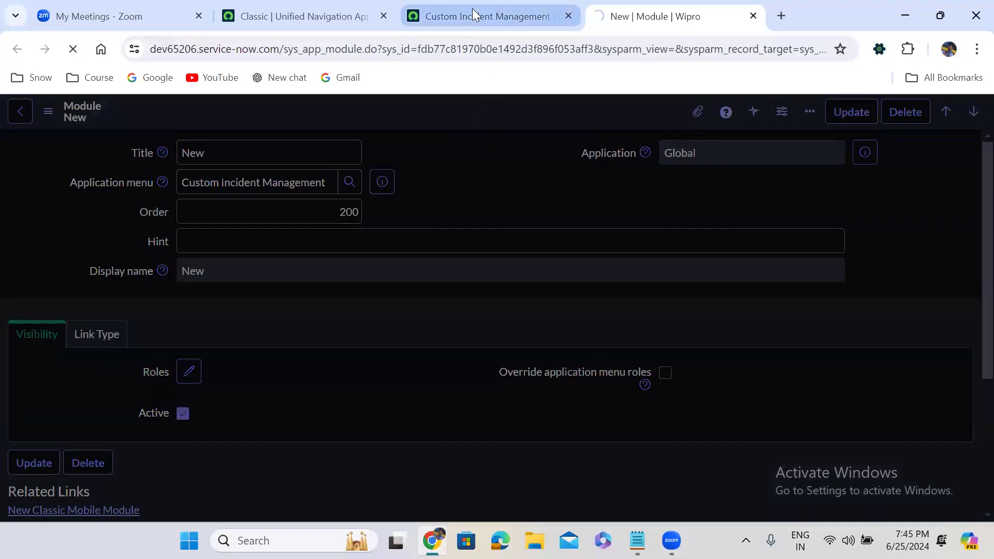
Step: Return to the Custom Incident Management record and check the filters in its modules list
mouse_move(472, 8)
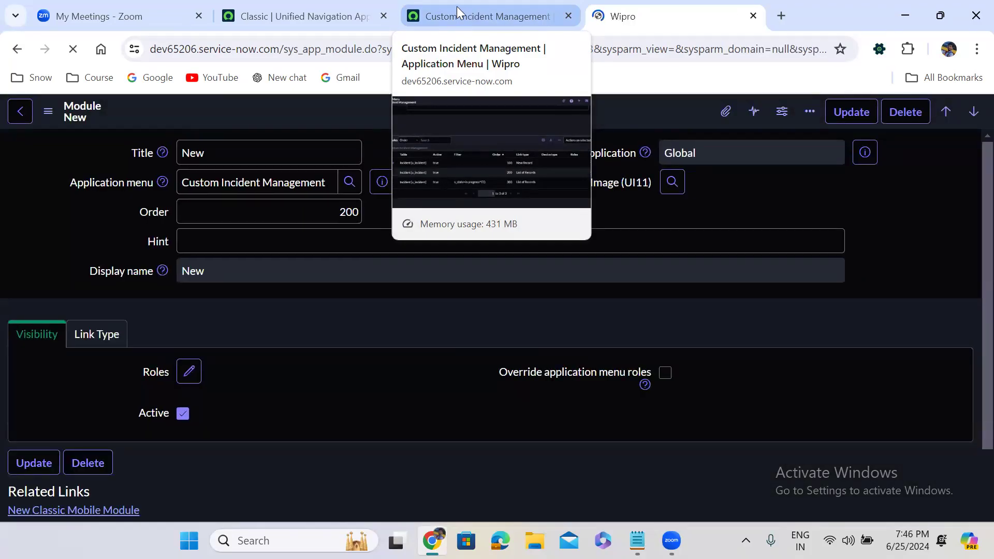
click(333, 11)
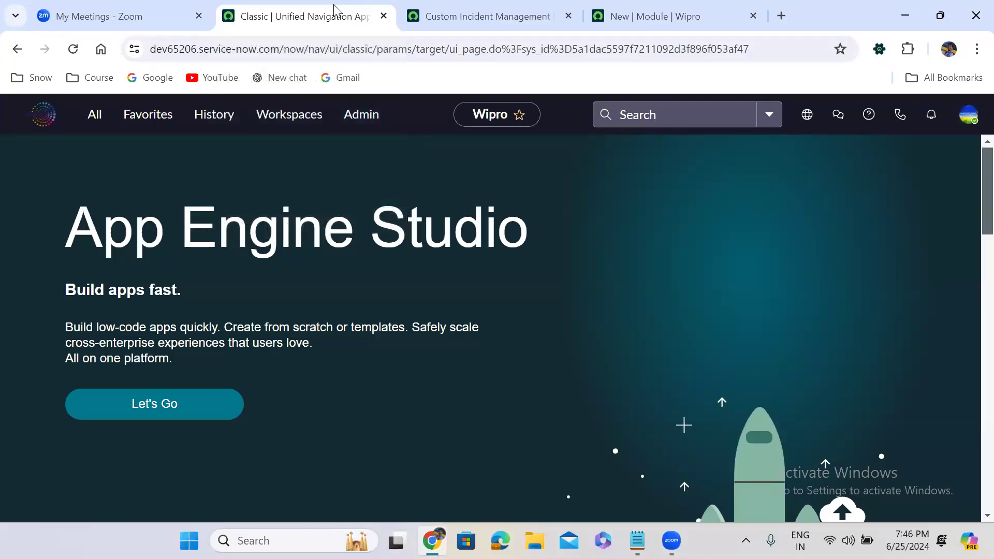
click(527, 11)
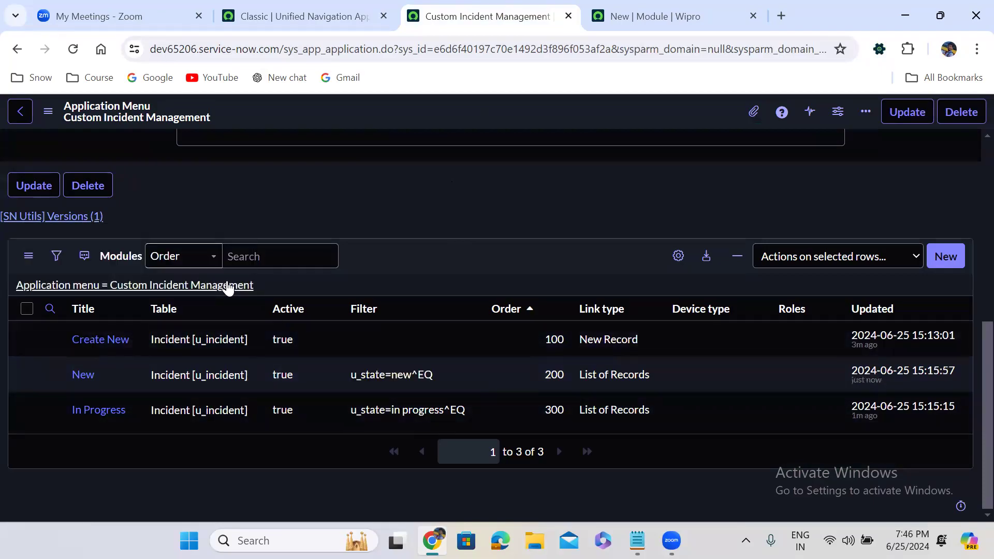
Step: Log out of the instance from its home page and log back in as admin with the account password
click(342, 10)
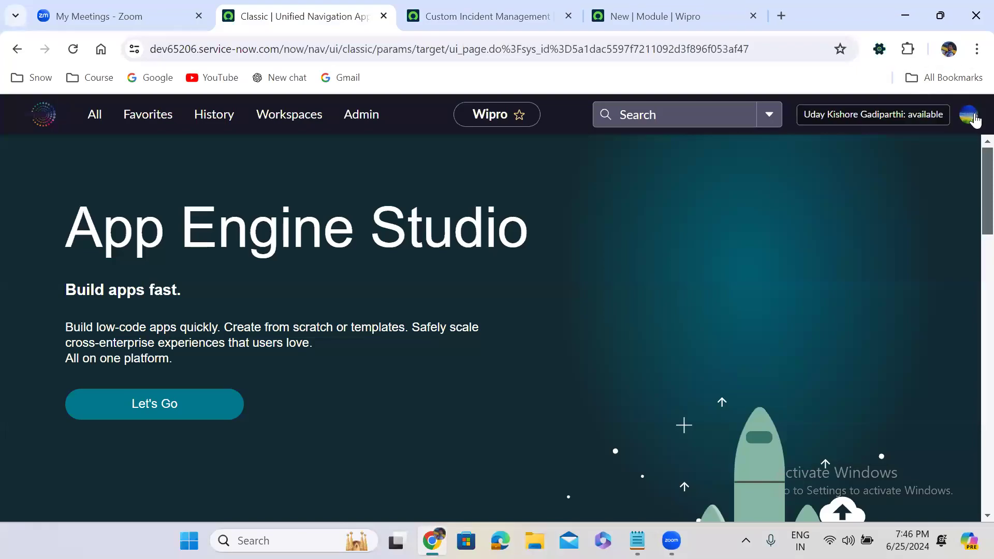
click(969, 115)
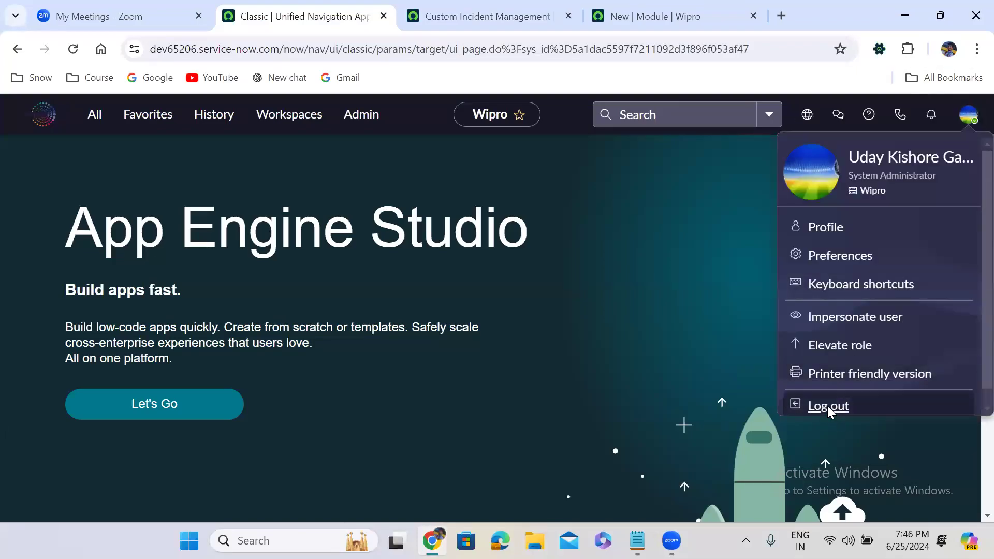
click(828, 406)
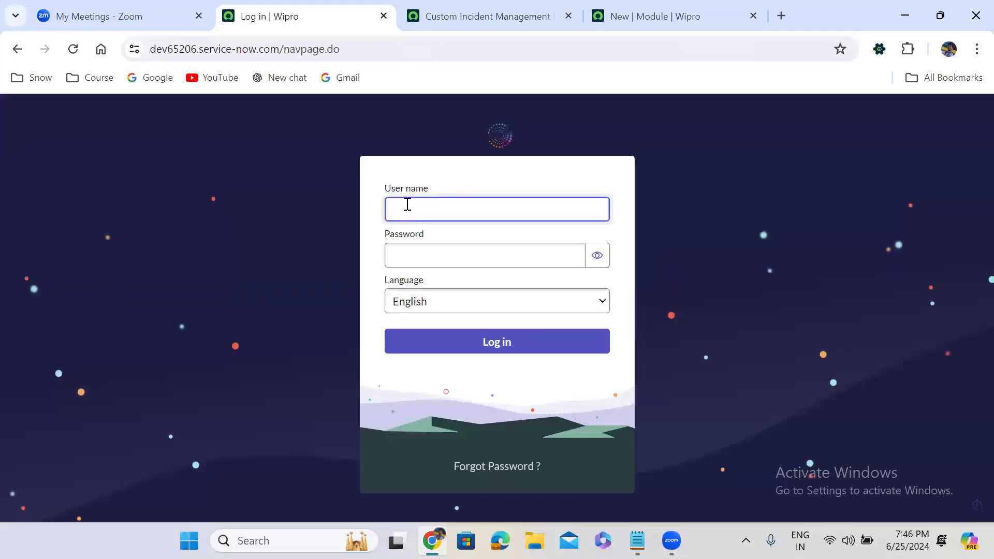
text(admin)
key(Tab)
text(*****)
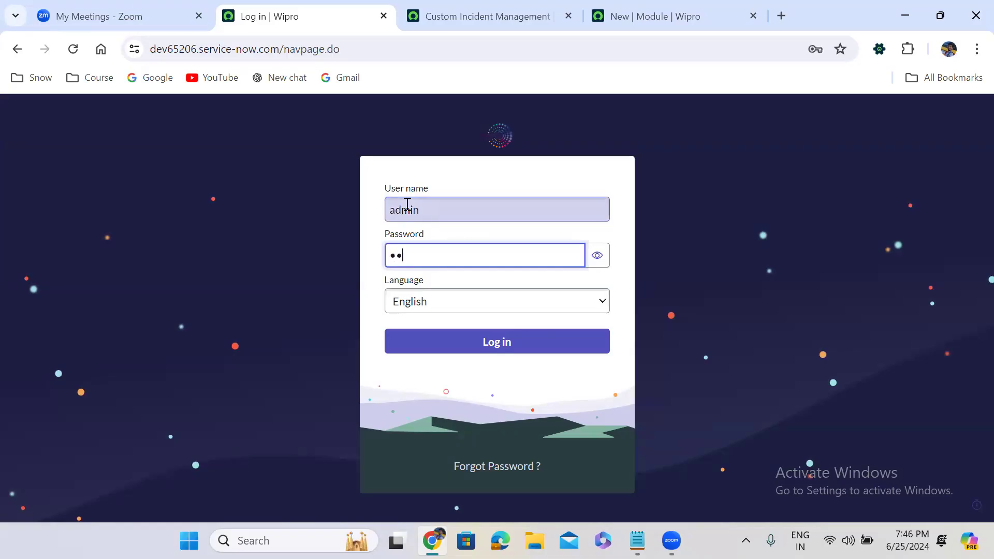
text(****)
click(472, 343)
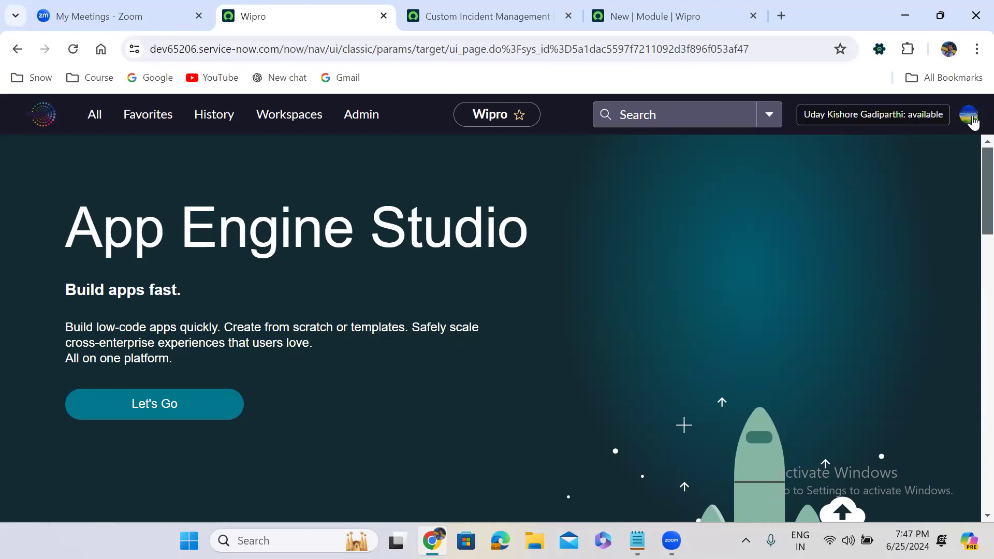
Step: Find Custom Incident Management in the application navigator and open its Create New module to check the blank form
click(94, 116)
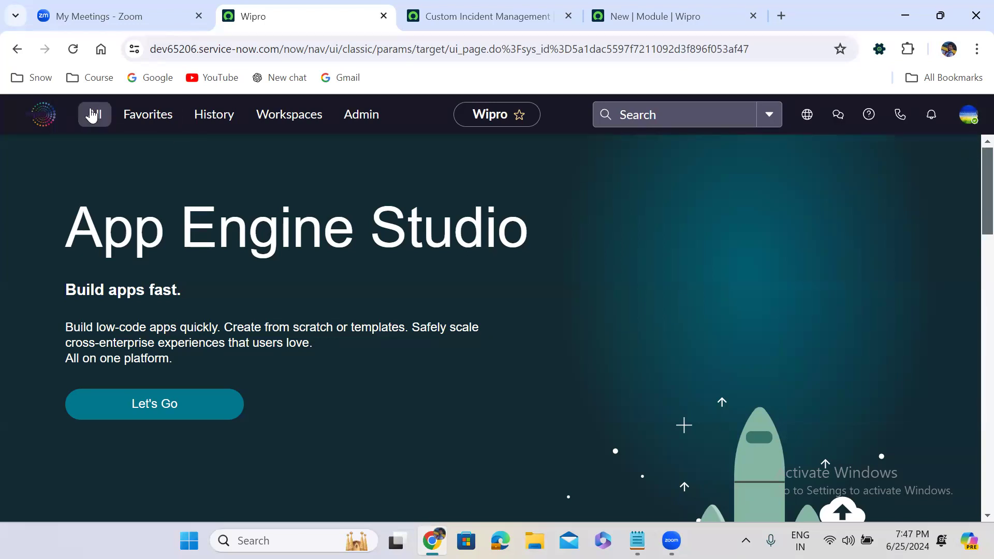
text(c)
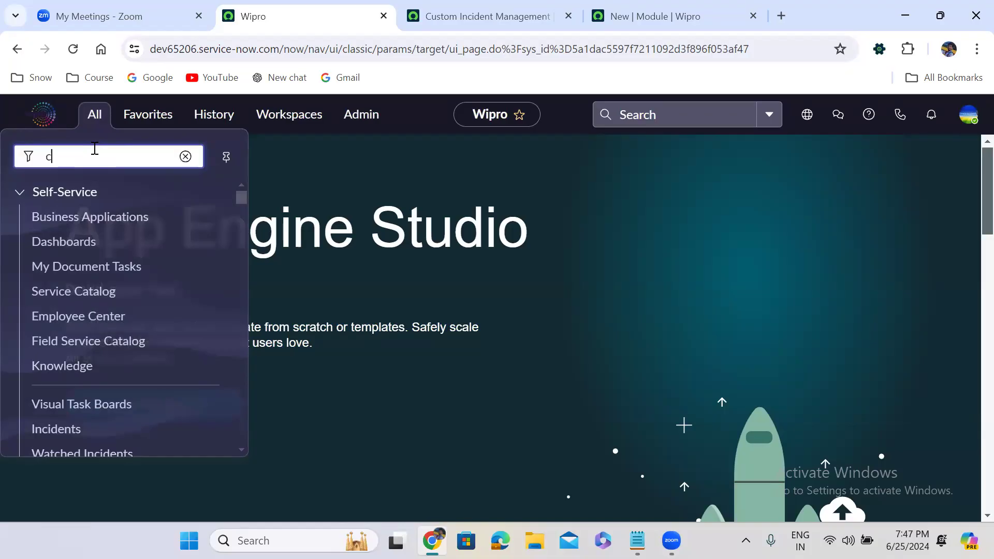
text(ustom in)
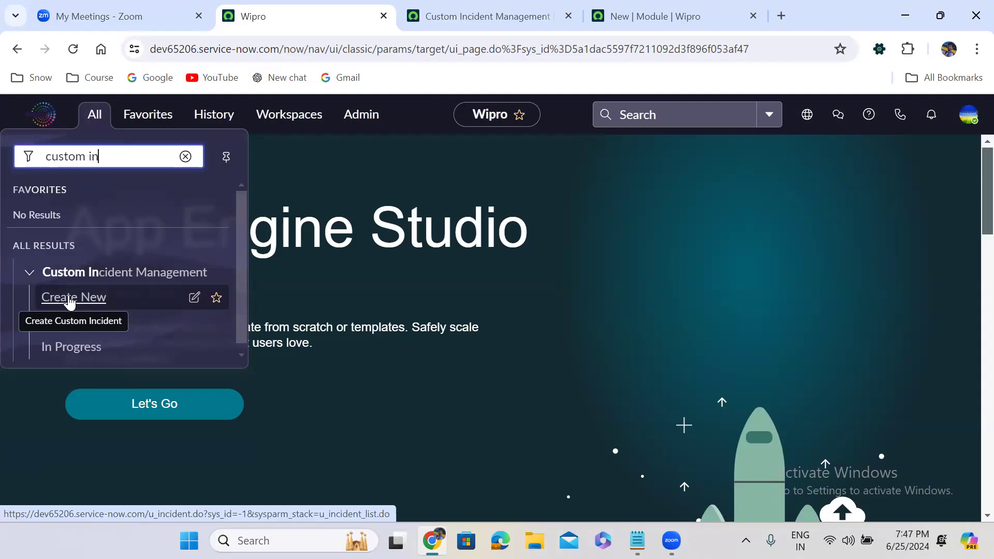
click(69, 303)
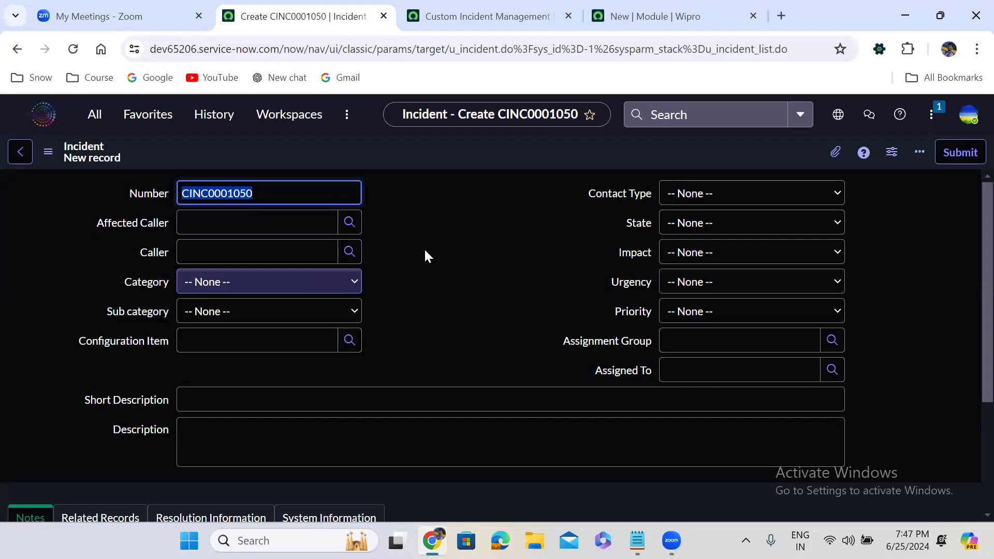
click(442, 252)
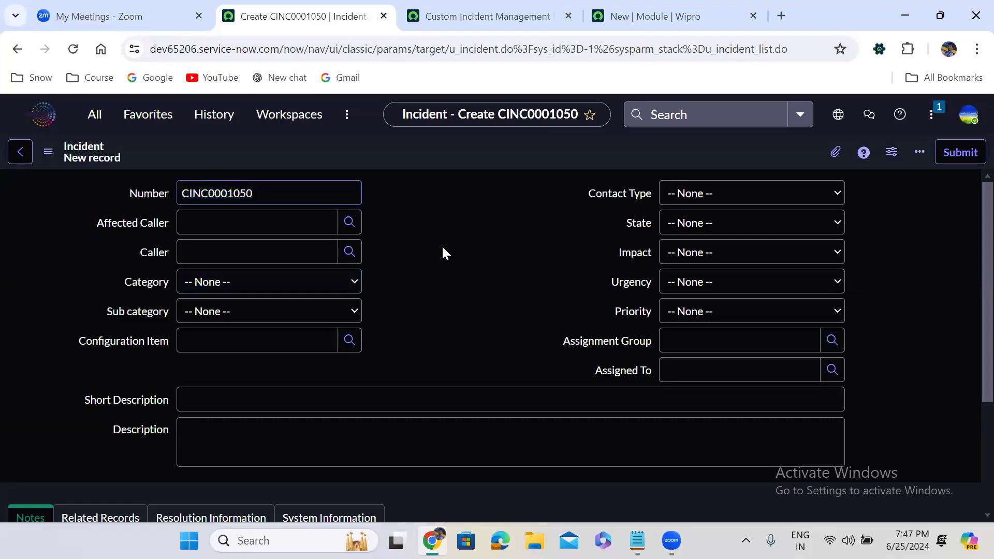
Step: Open the New and In Progress modules of Custom Incident Management to check their filtered incident lists
click(100, 123)
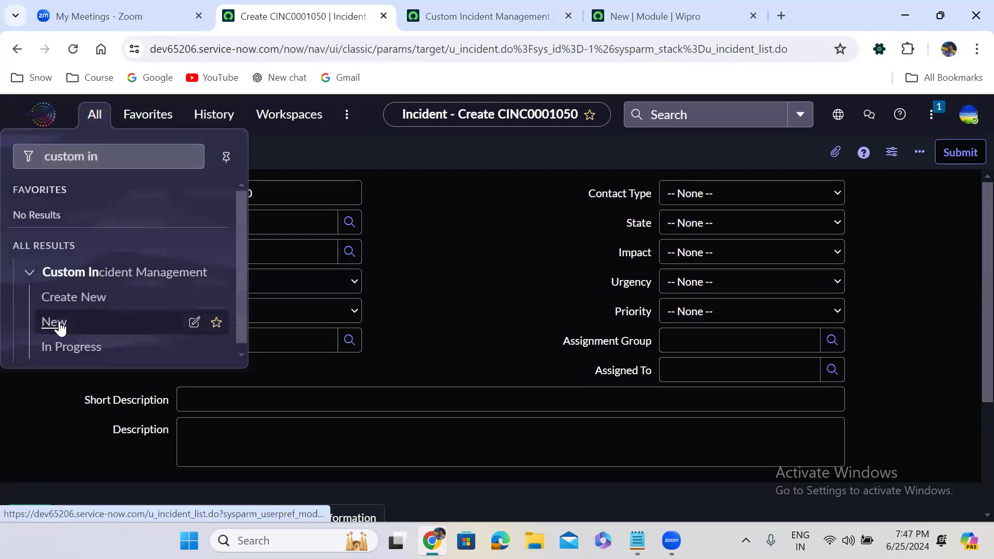
click(58, 324)
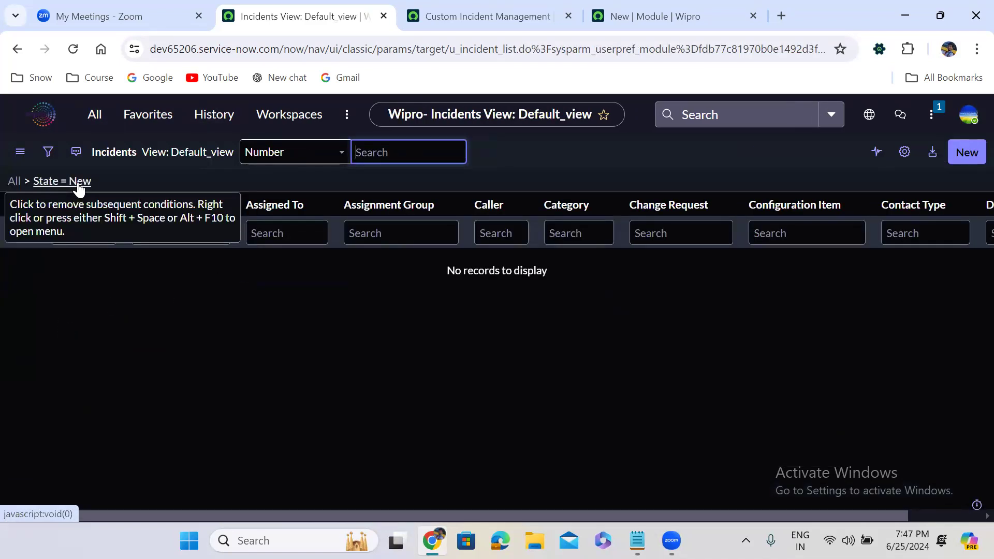
click(93, 112)
click(68, 348)
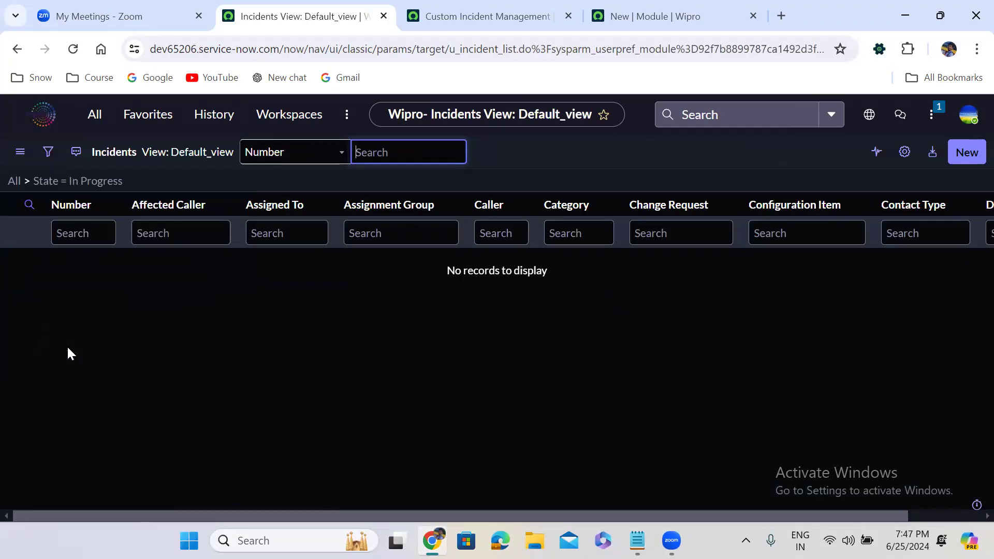
Step: Start another module from the Custom Incident Management record, titled On Hold with order 400
click(636, 15)
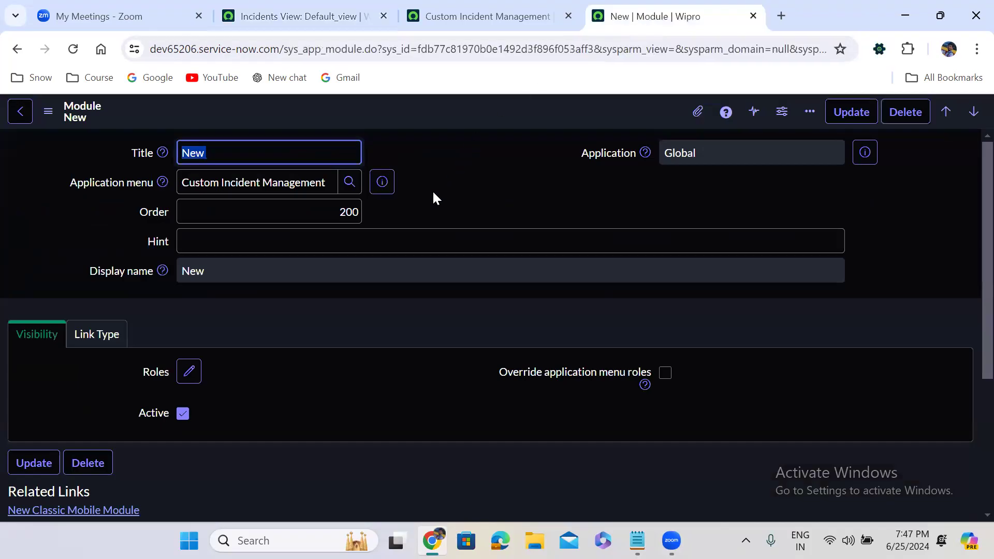
click(539, 7)
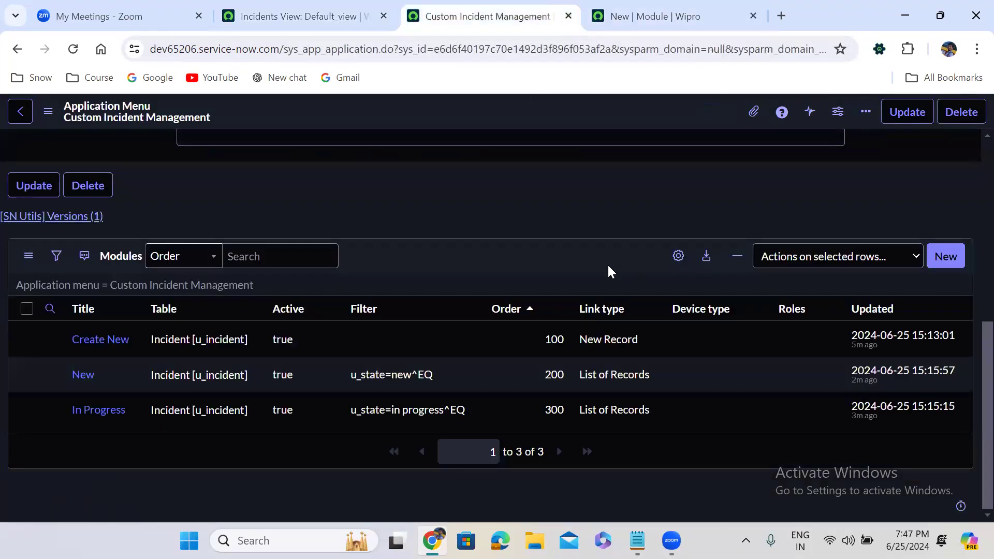
click(947, 257)
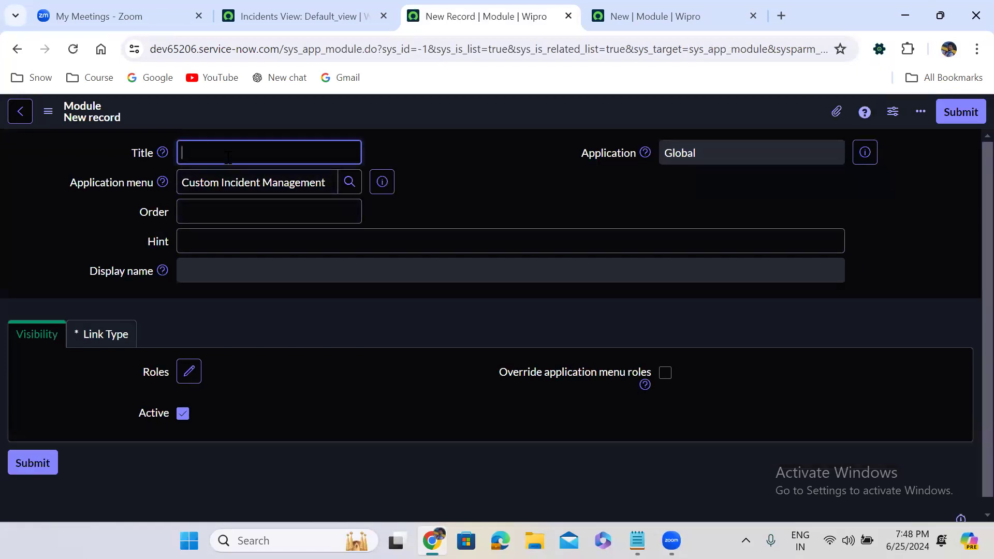
text(On Hold)
click(299, 211)
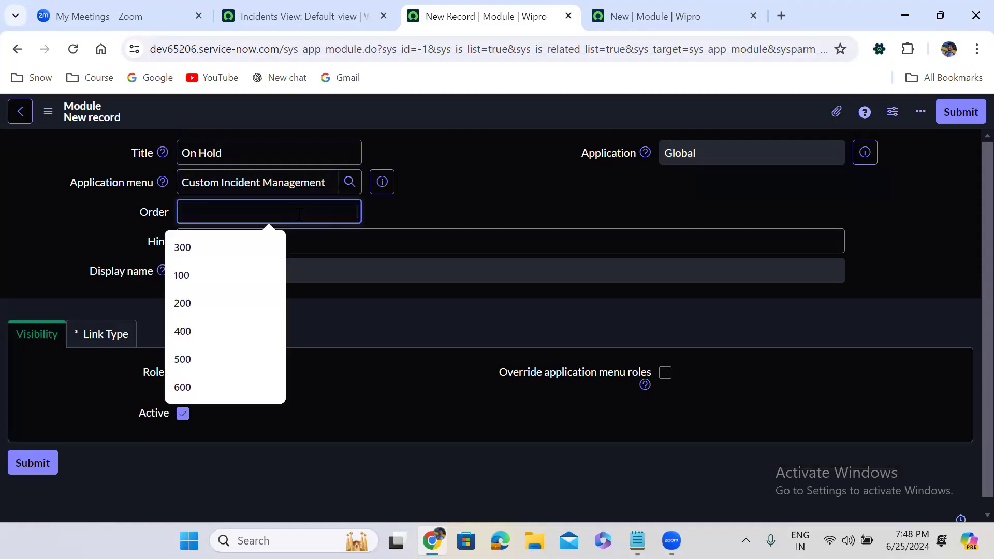
text(400)
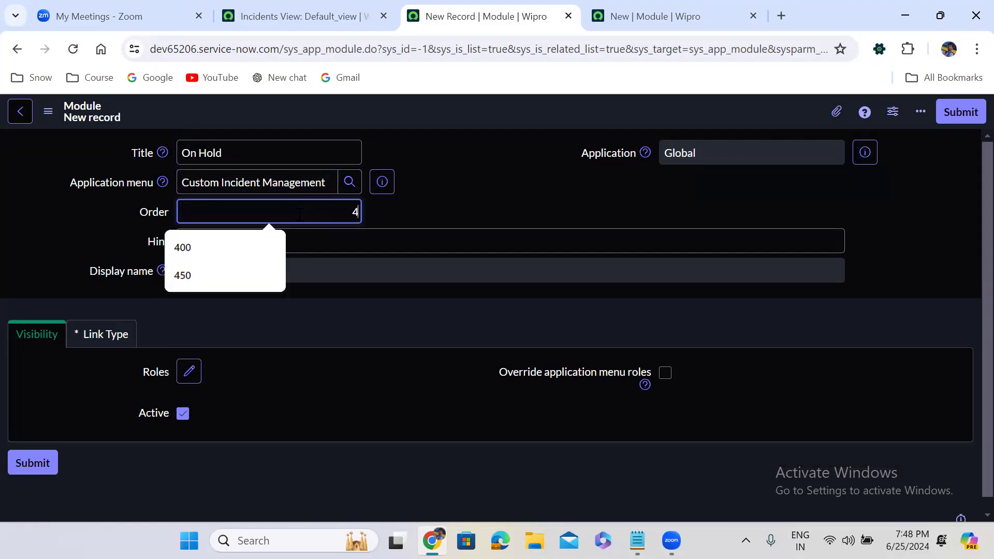
Step: Set the On Hold module's link type to List of Records and its table to Incident [u_incident]
click(126, 346)
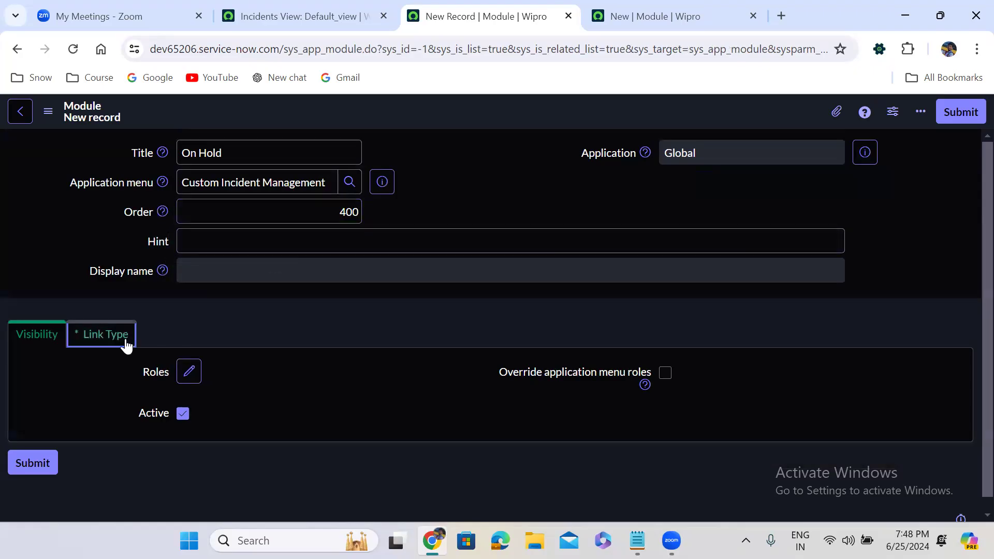
click(266, 410)
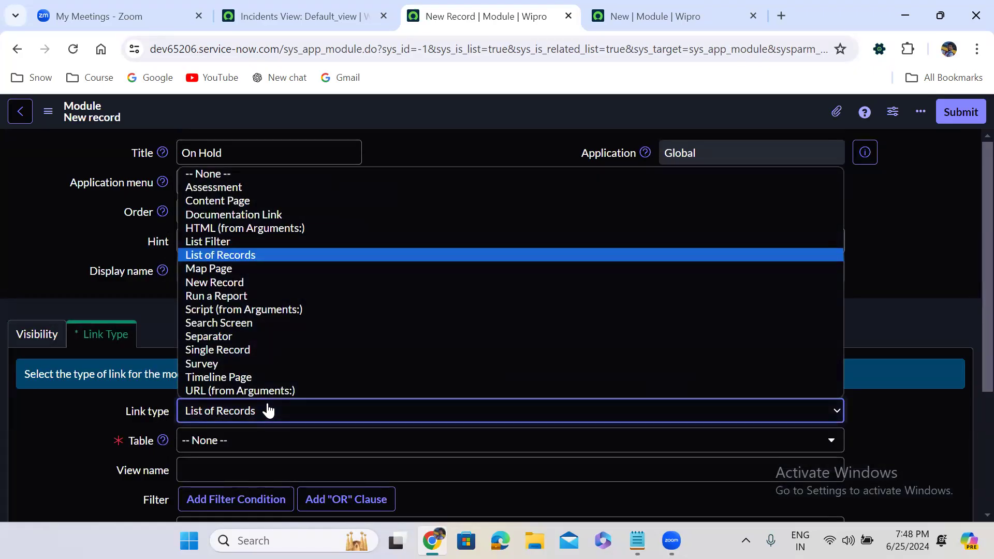
key(Up)
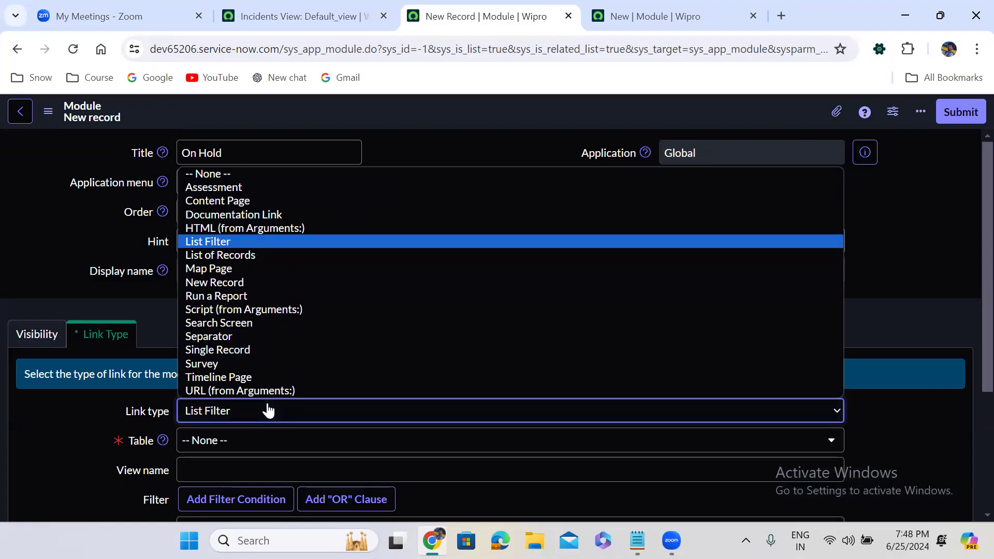
key(Down)
key(Return)
click(569, 313)
scroll(569, 314, down, 3)
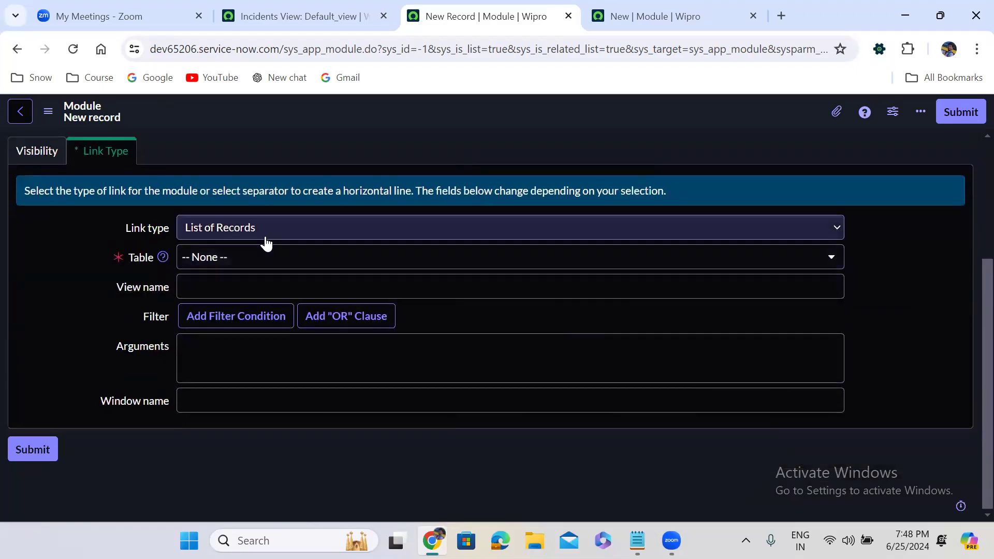
click(253, 257)
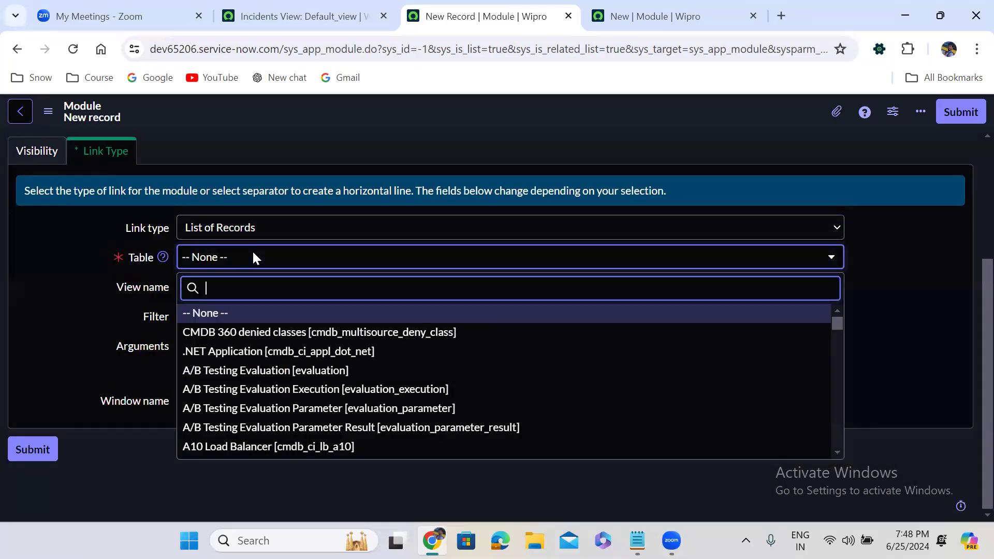
text(incident)
key(Down)
key(Down)
key(Down)
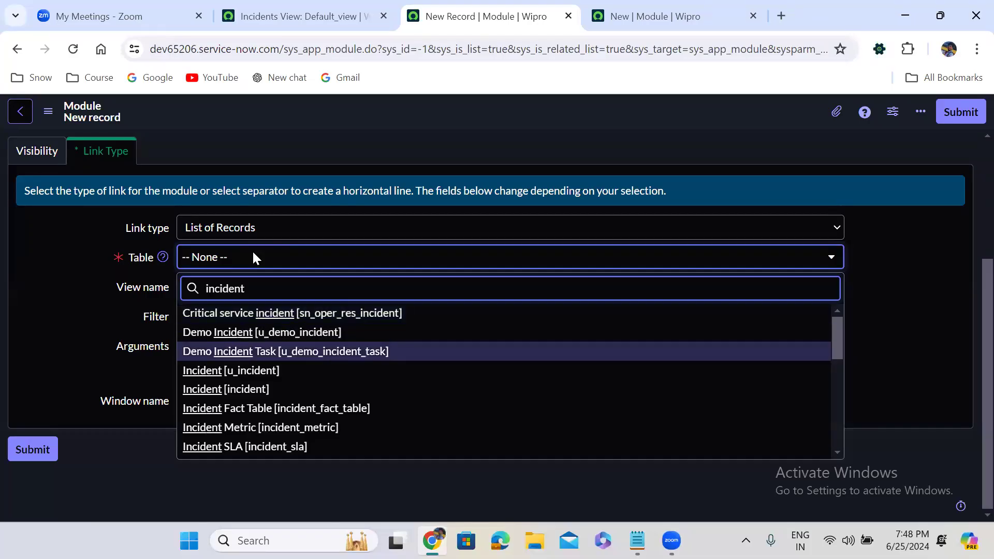
key(Return)
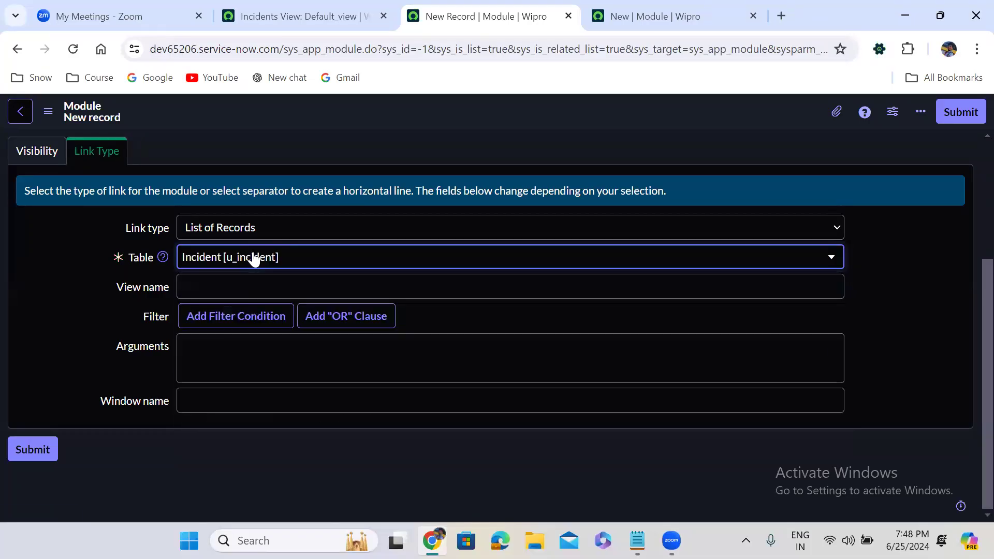
Step: Add the filter condition State is On Hold to the On Hold module and save the record
click(267, 337)
click(250, 347)
text(st)
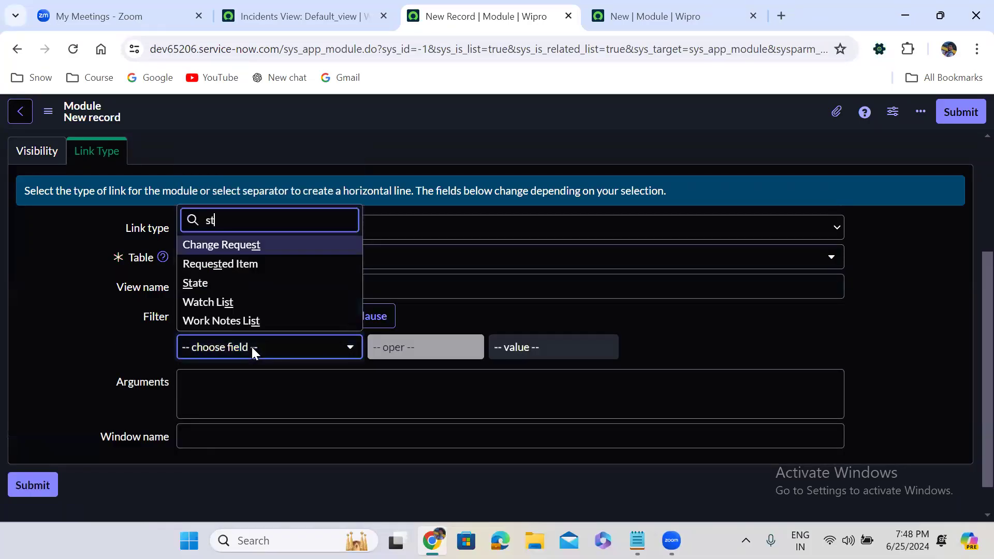
text(a)
click(244, 327)
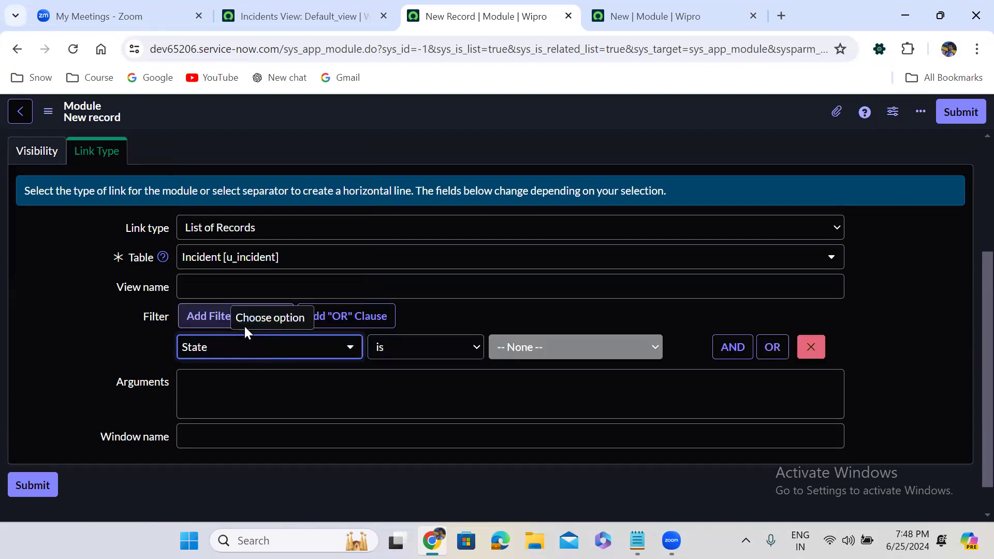
click(521, 349)
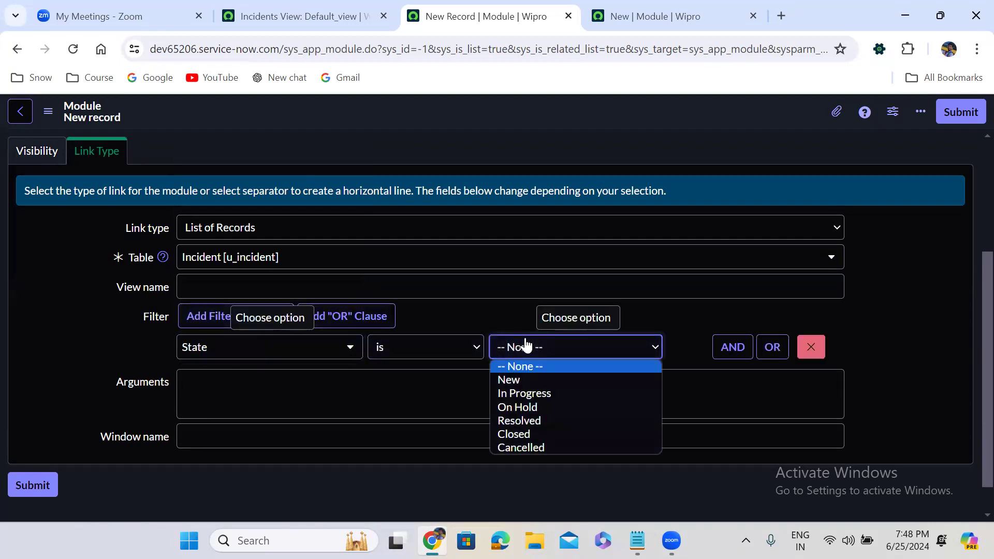
click(537, 406)
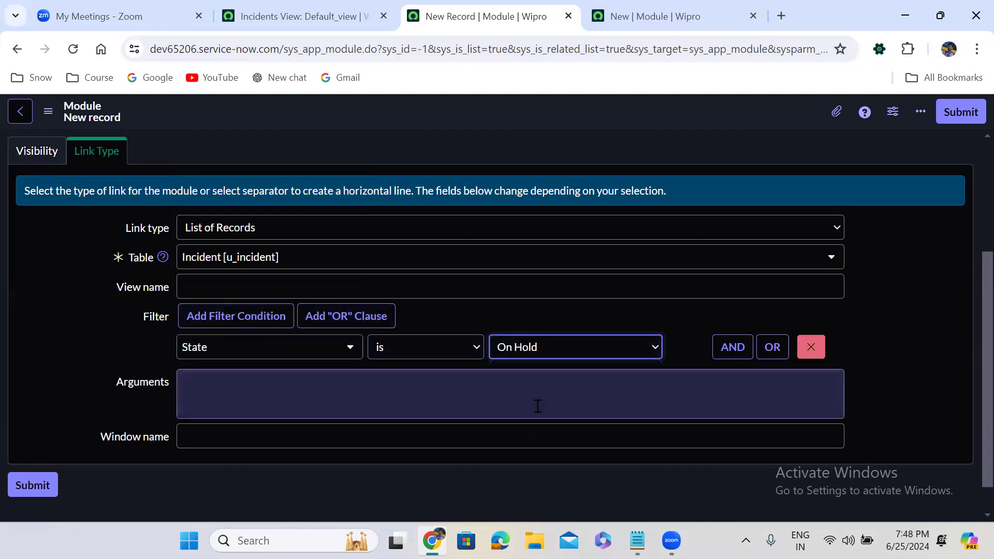
right_click(489, 107)
click(523, 119)
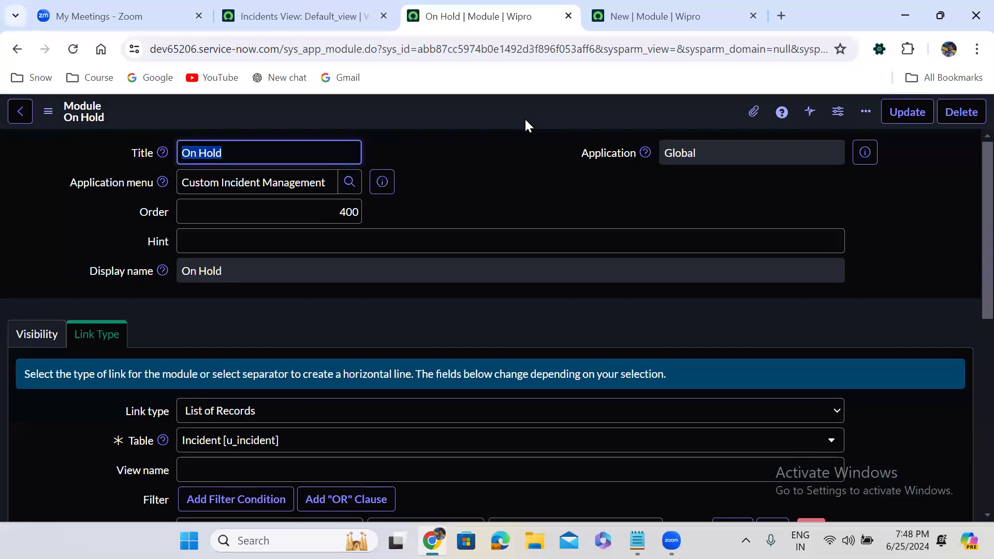
Step: Open the parent Custom Incident Management record from the On Hold module and go to its modules list
click(470, 206)
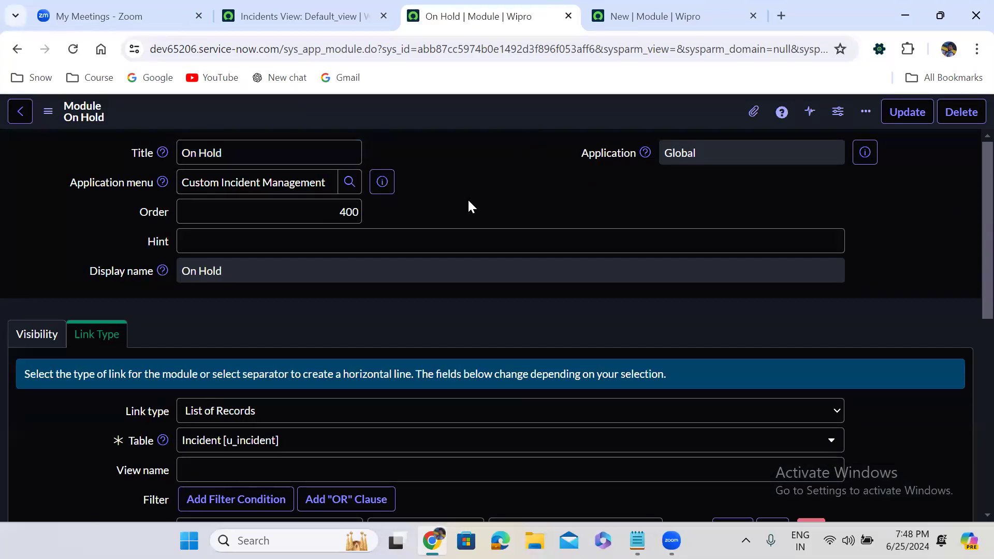
scroll(471, 206, down, 8)
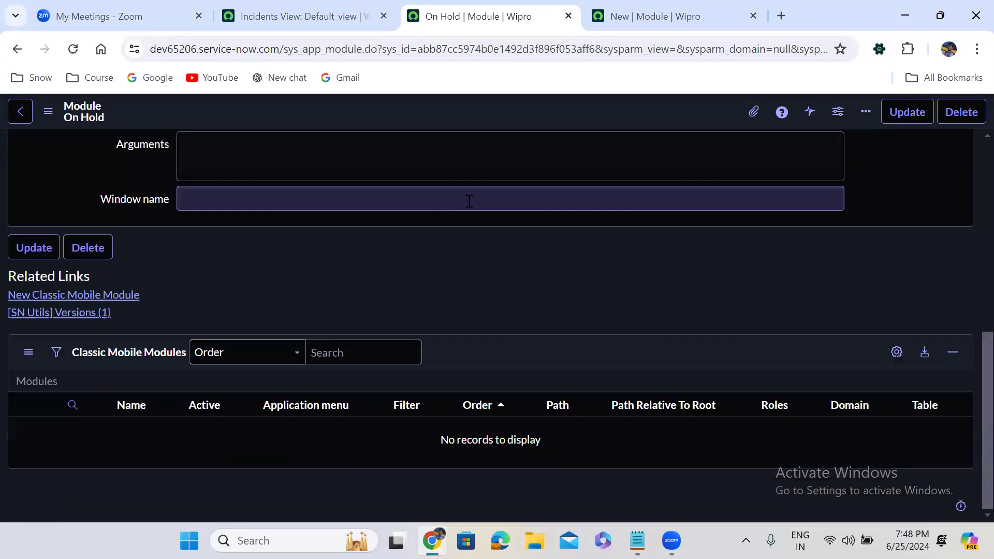
scroll(469, 201, up, 8)
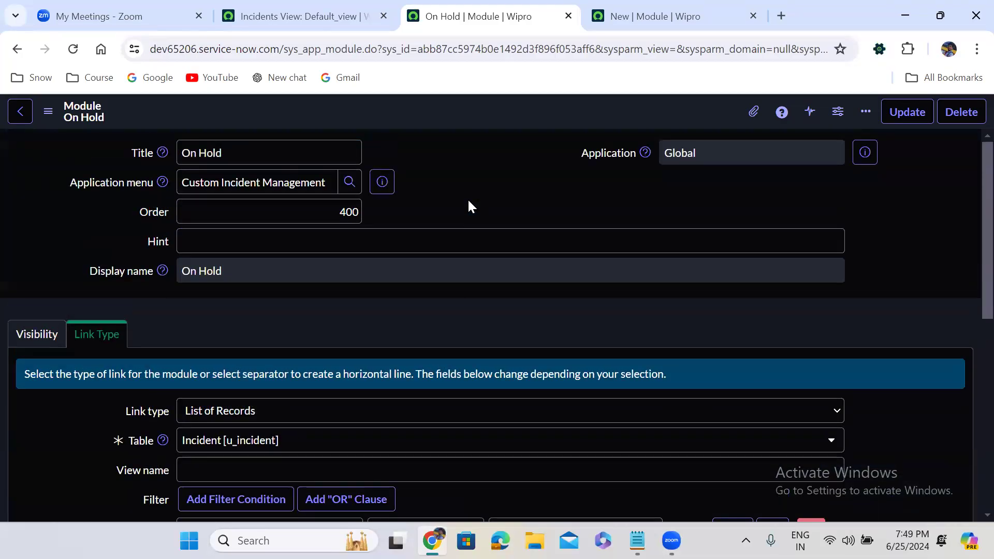
click(381, 181)
click(532, 227)
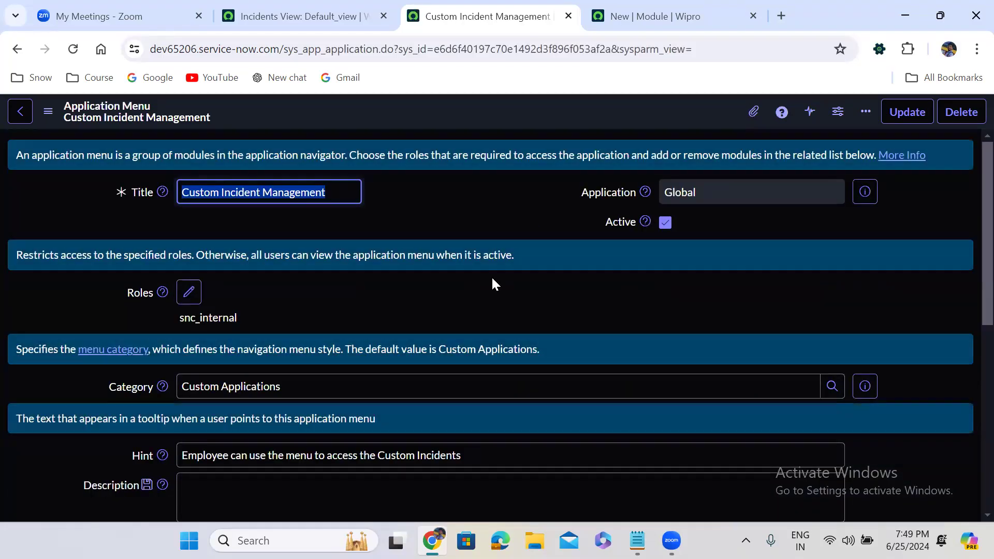
click(485, 320)
scroll(486, 319, down, 10)
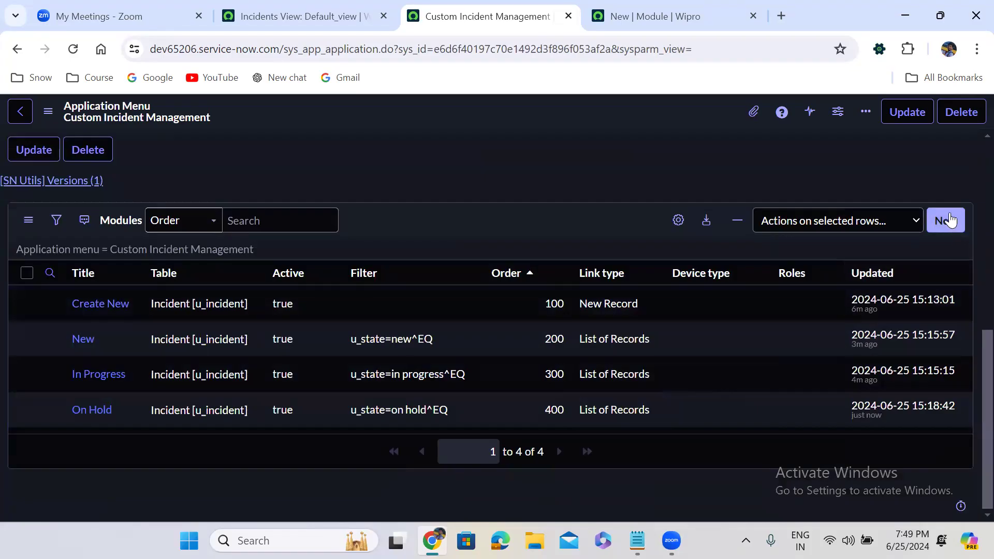
Step: Start another module for Custom Incident Management, titled Resolved with order 500
click(950, 220)
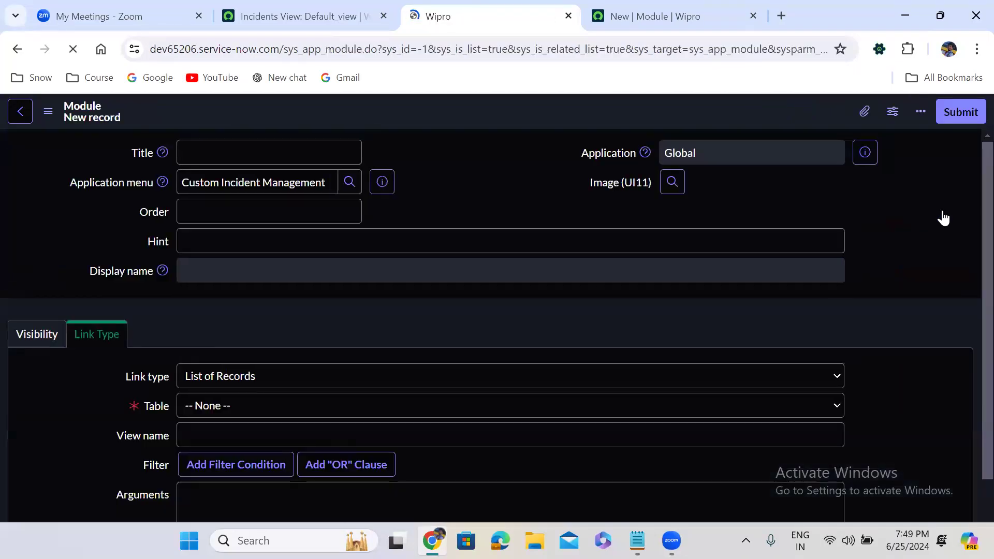
click(262, 158)
text(R)
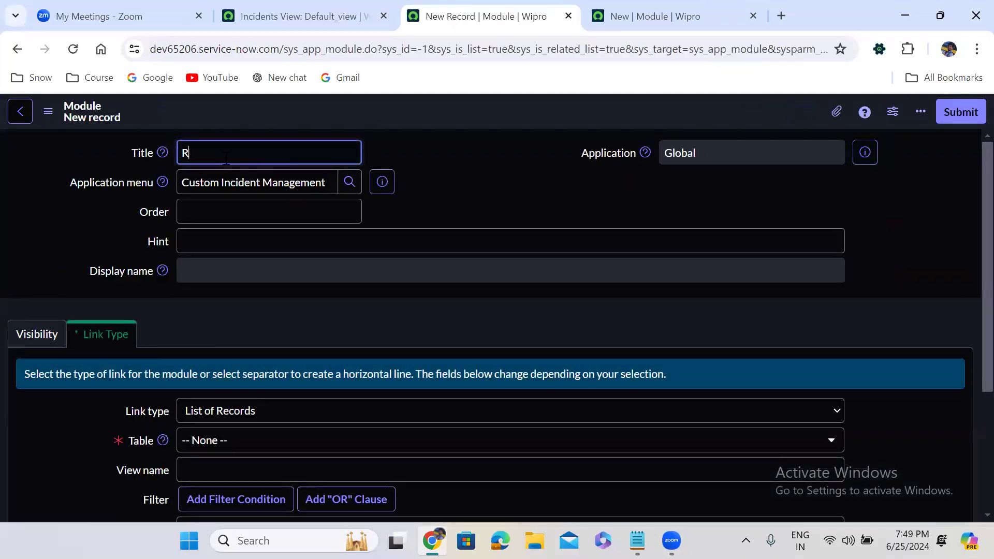
text(esolved)
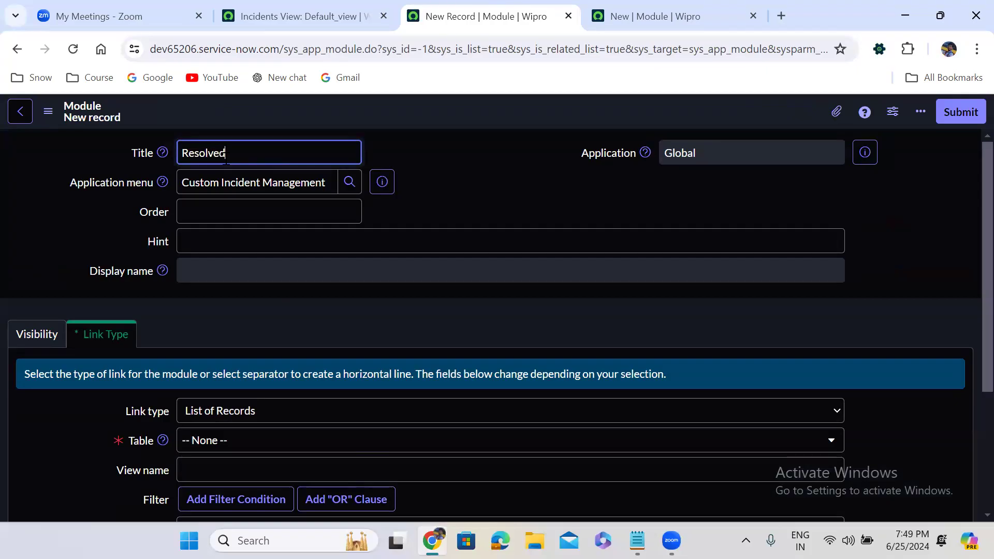
click(240, 212)
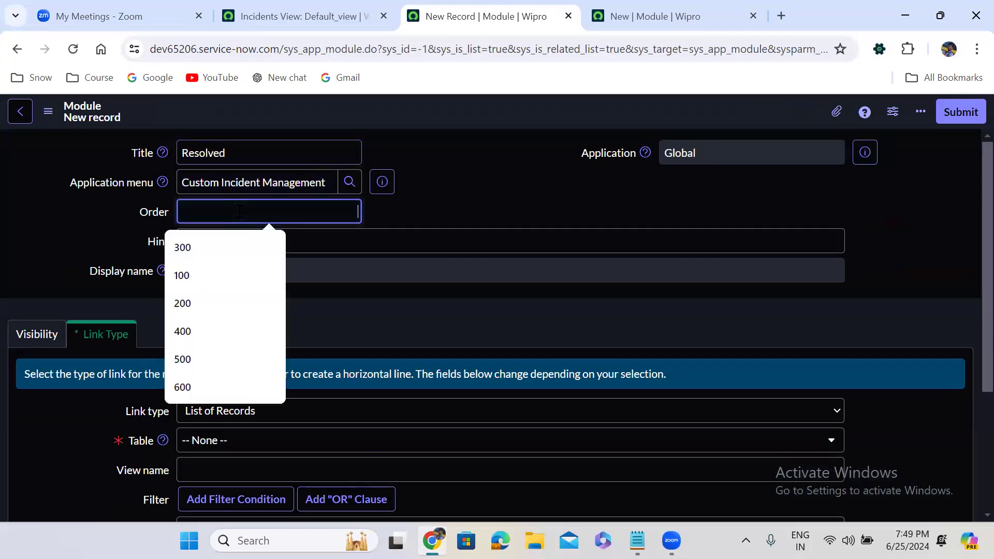
text(5)
click(207, 247)
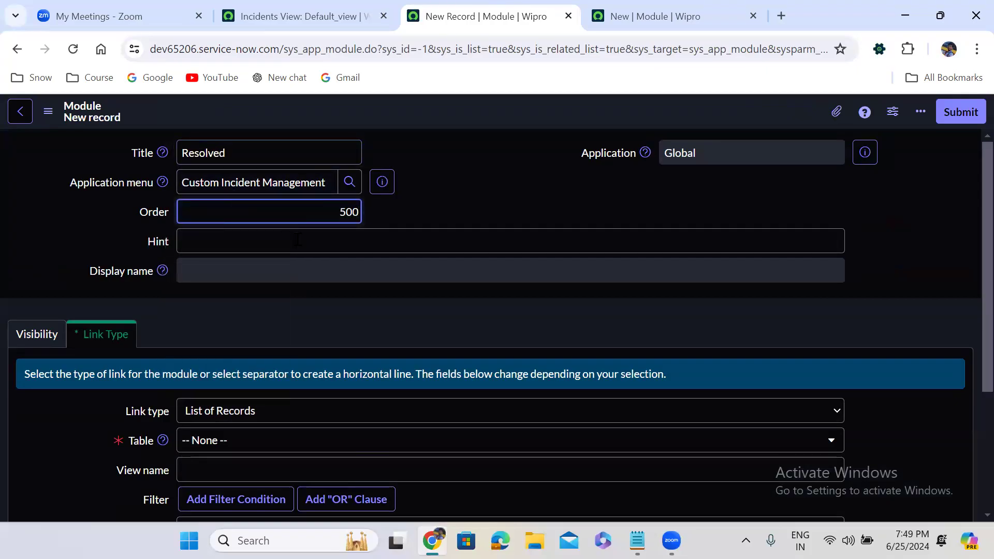
Step: Set the Resolved module's table to Incident [u_incident]
click(306, 291)
scroll(306, 296, down, 3)
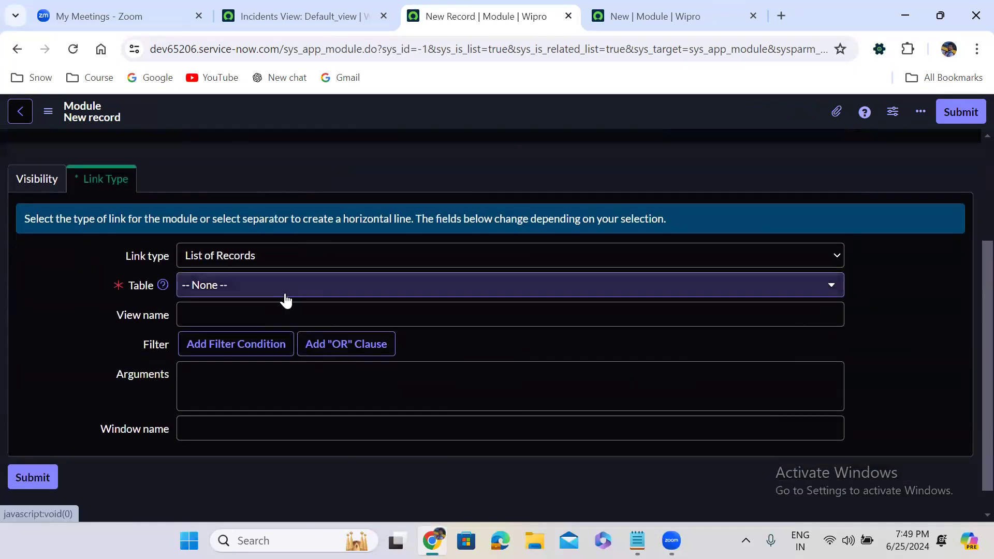
click(243, 287)
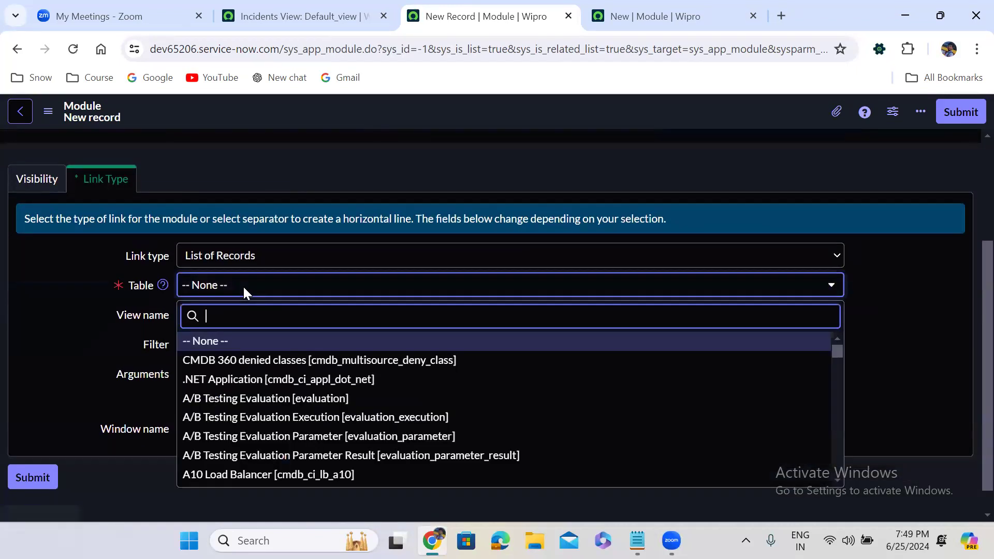
text(incident)
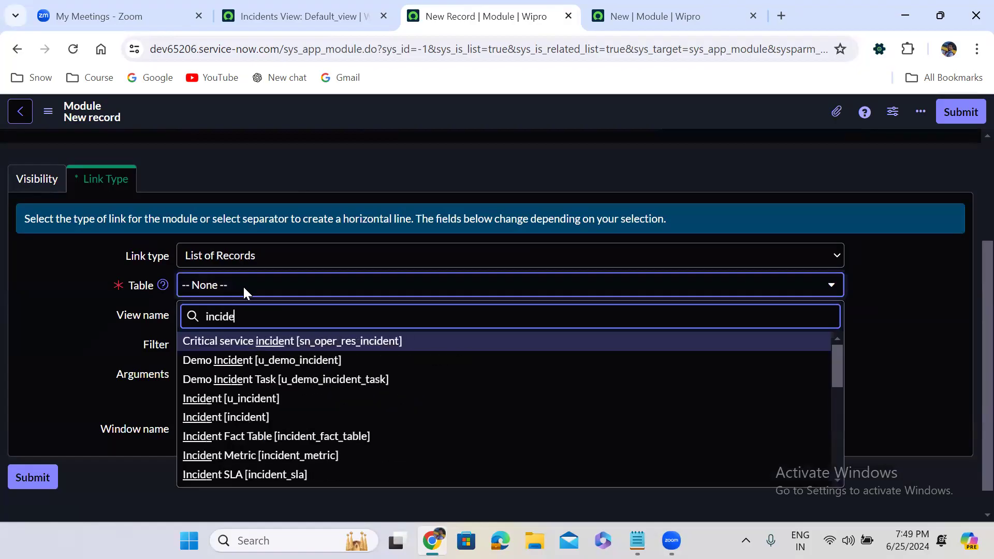
key(Down)
key(Down)
key(Down)
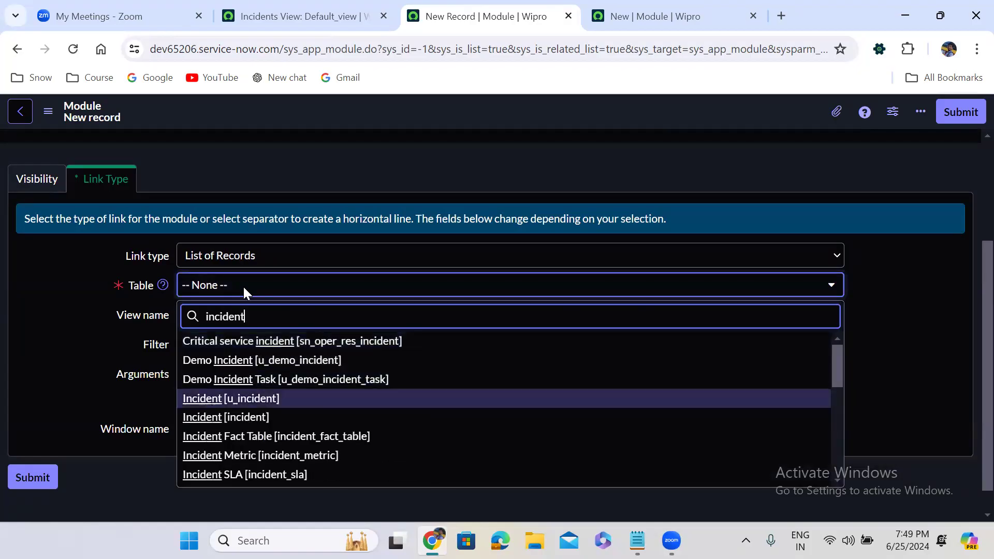
key(Return)
click(342, 352)
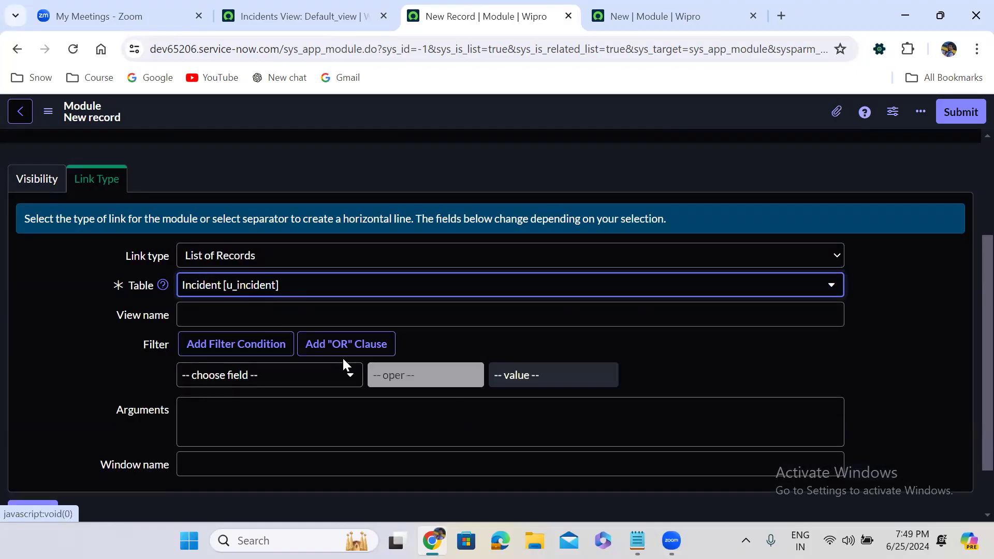
Step: Add the filter condition State is Resolved to the Resolved module and submit the record
click(268, 374)
text(state)
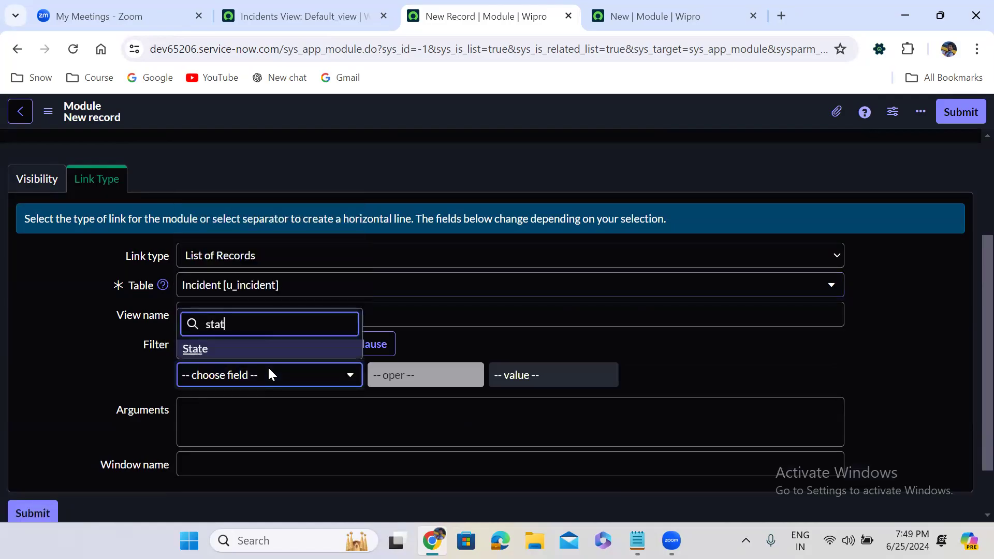
click(238, 353)
click(550, 376)
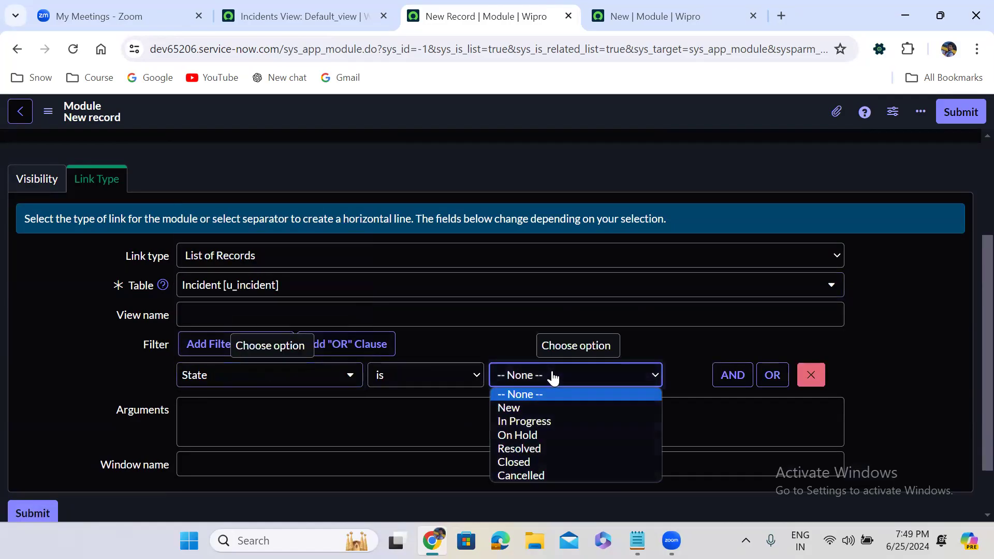
click(530, 449)
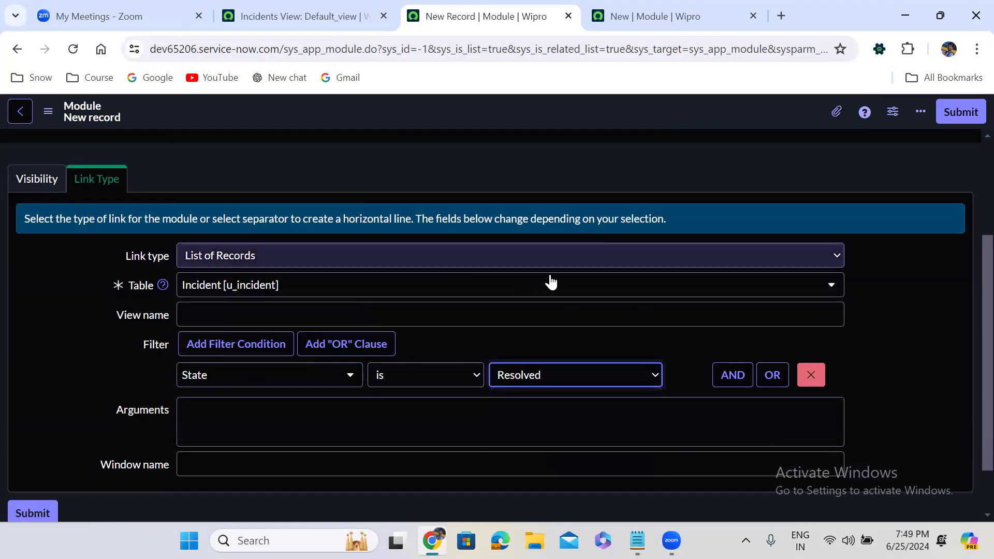
click(898, 189)
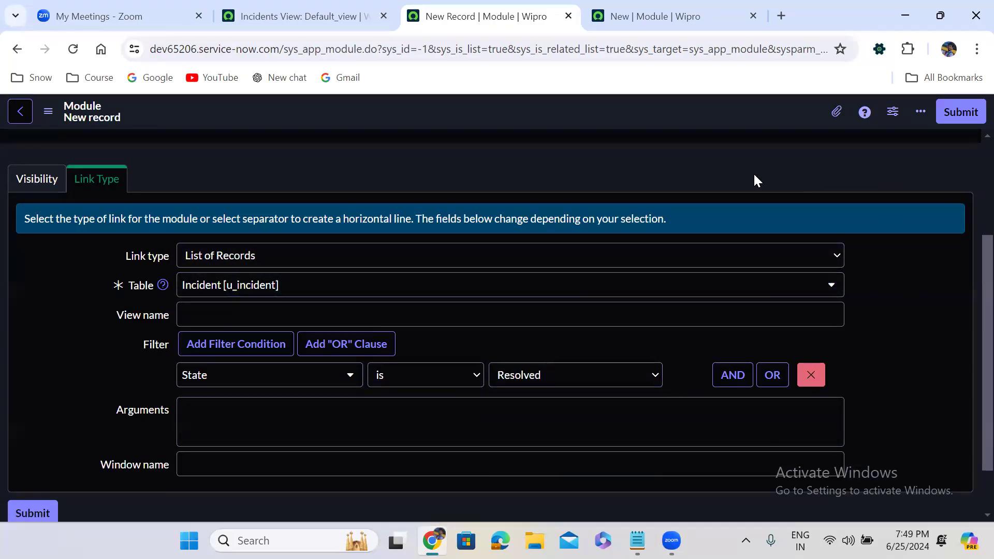
scroll(969, 158, up, 3)
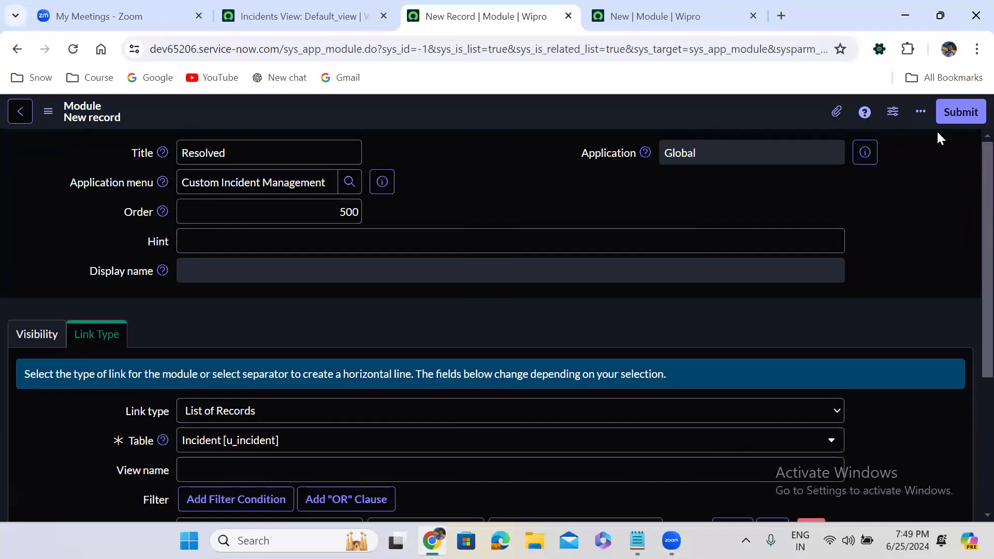
click(956, 112)
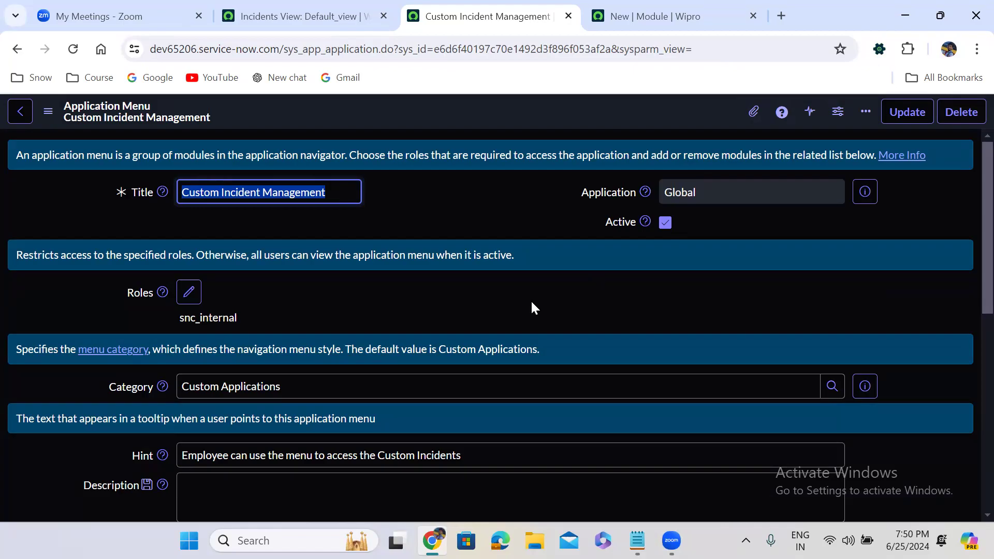
Step: Start another module for Custom Incident Management, titled Closed with order 600
click(437, 360)
scroll(437, 361, down, 5)
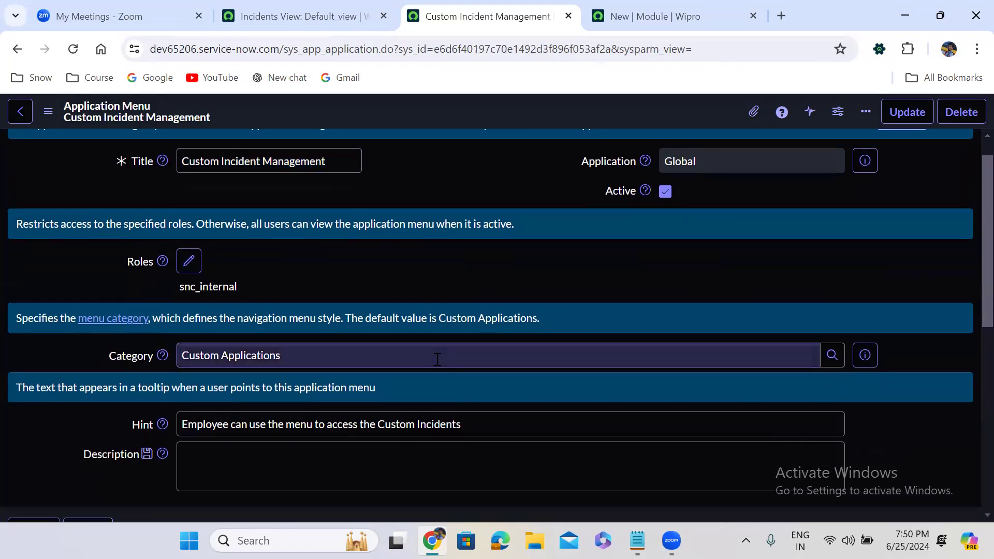
scroll(436, 359, down, 3)
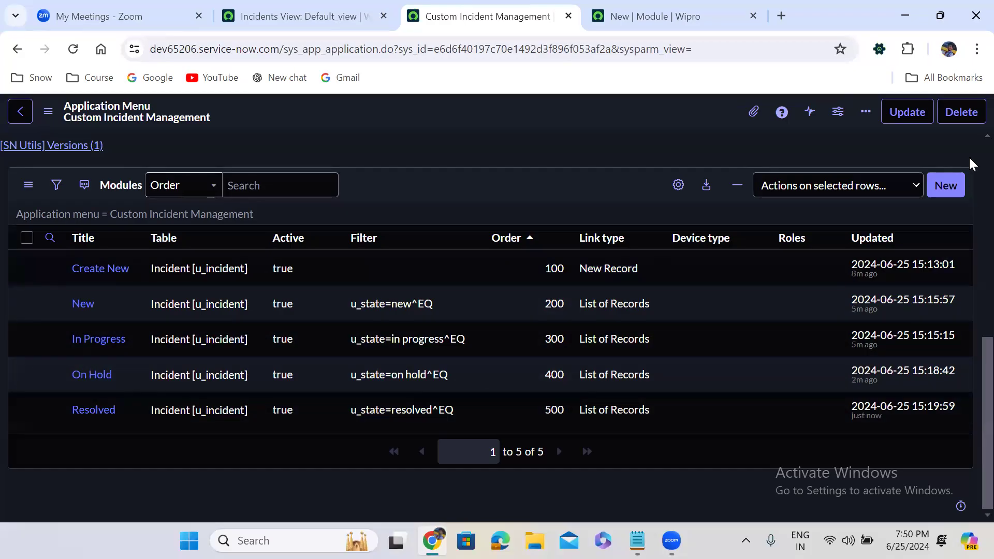
click(944, 187)
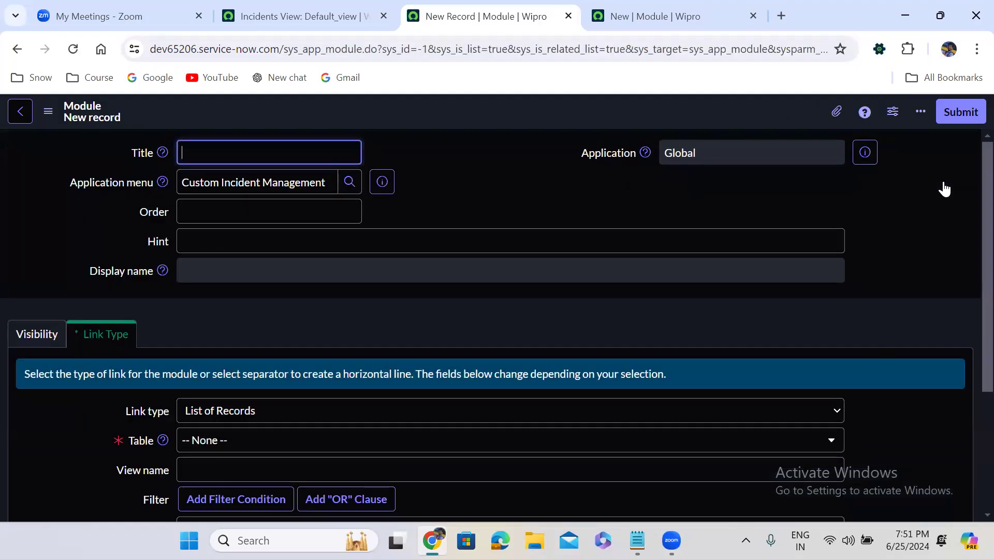
text(Closed)
click(322, 211)
text(600)
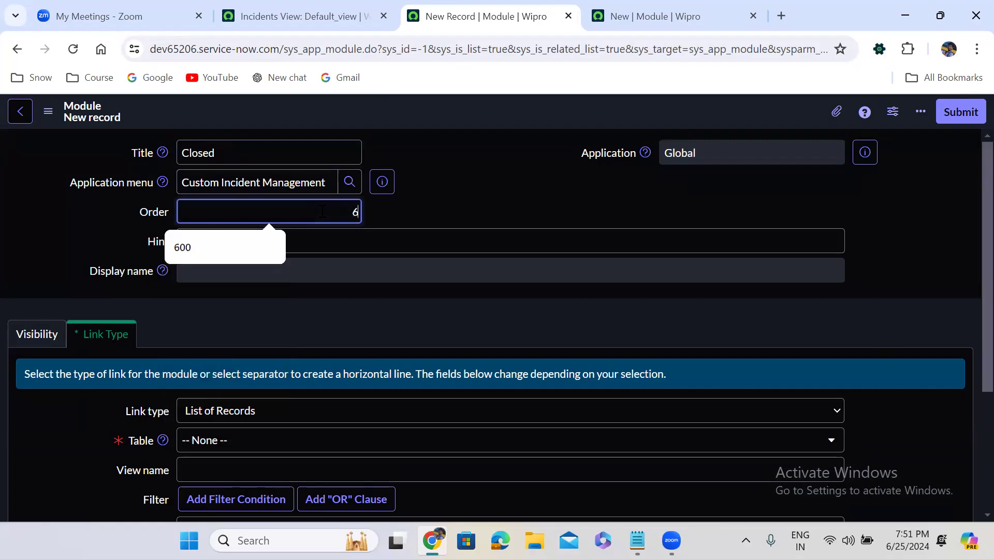
click(442, 286)
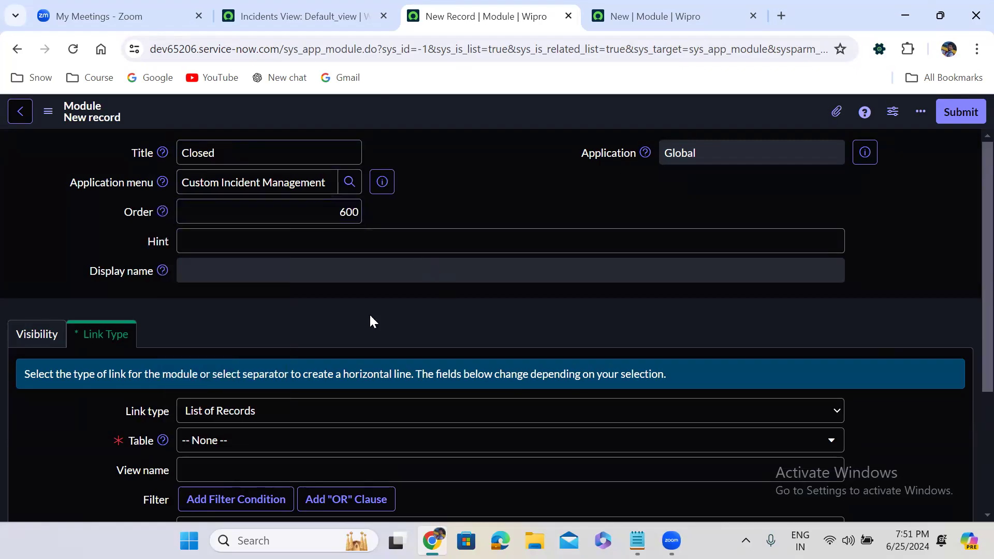
Step: Choose Incident [u_incident] as the table for the Closed module
click(243, 441)
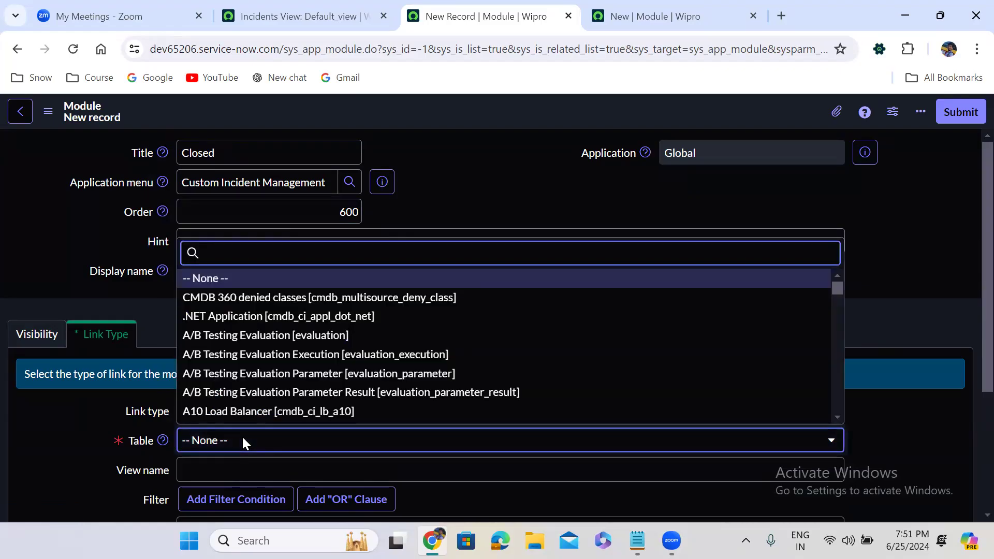
text(incident)
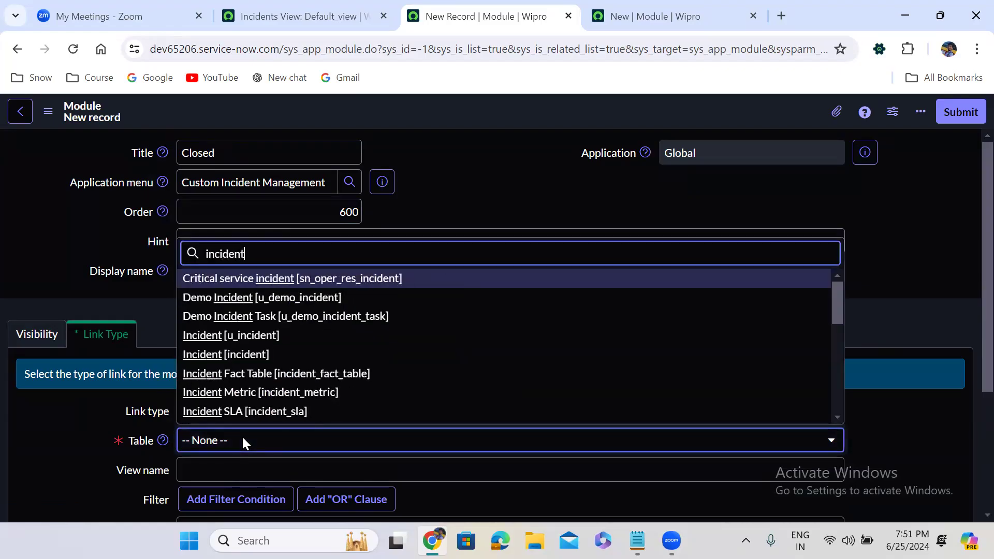
key(Down)
key(Down)
key(Down)
key(Return)
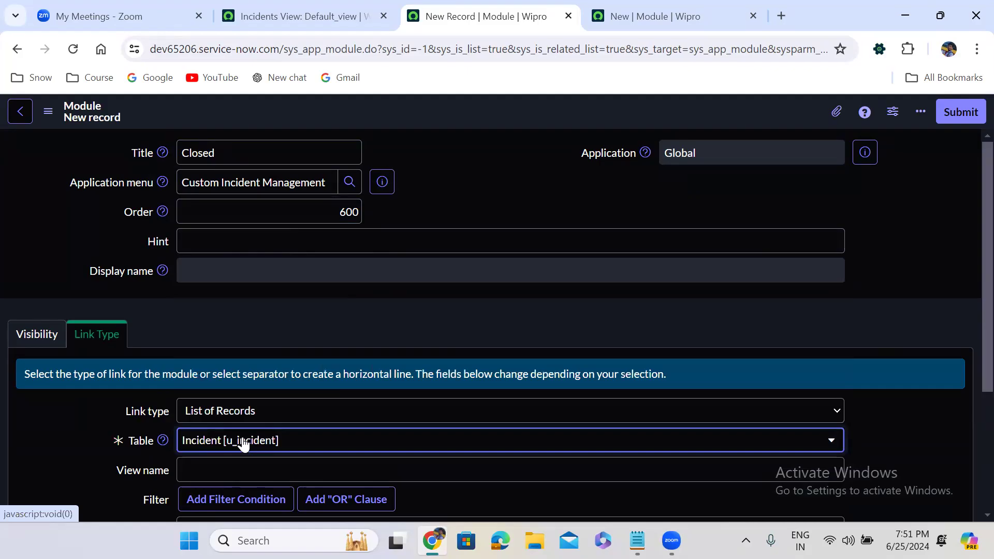
click(462, 334)
Step: Add the filter condition State is Closed to the Closed module and submit the record
scroll(461, 326, down, 4)
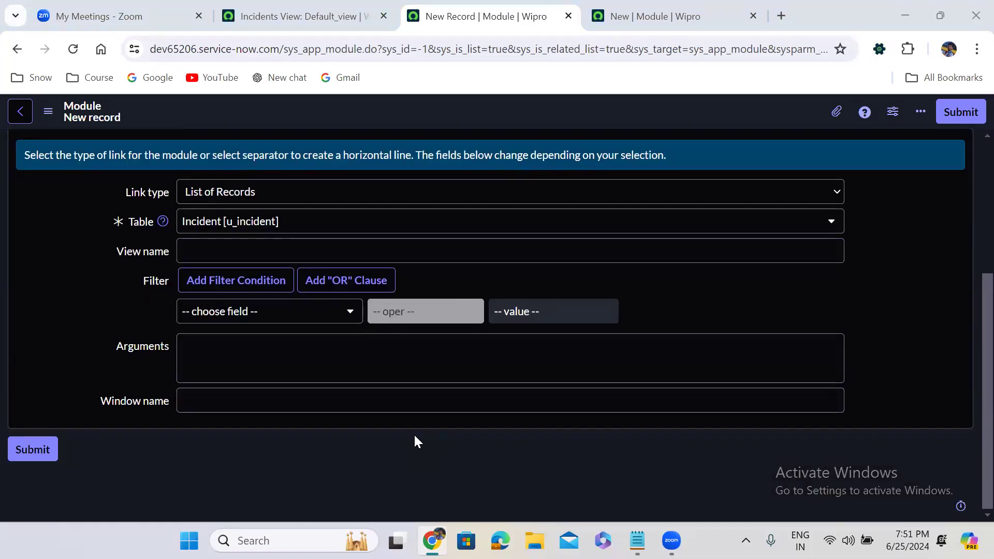
click(262, 312)
text(stat)
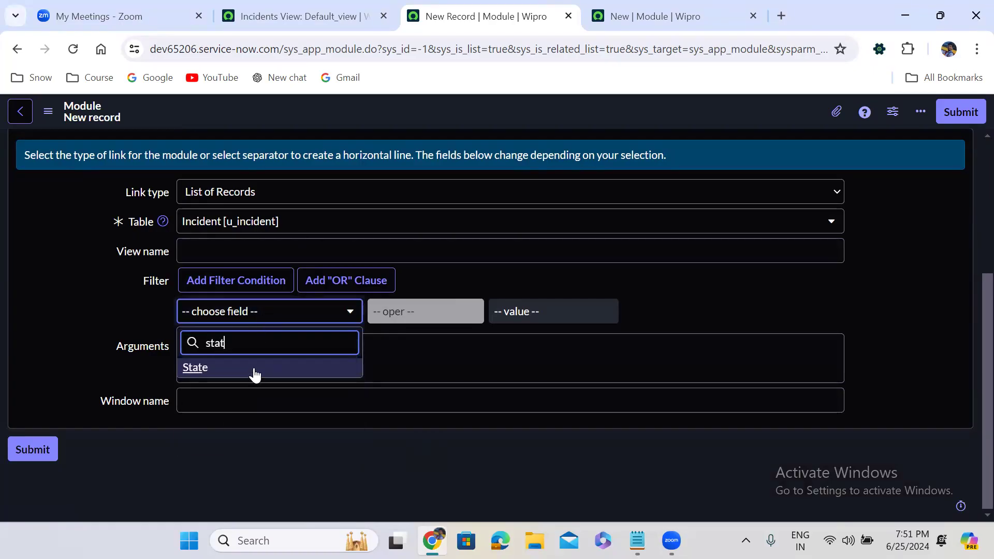
click(254, 368)
click(559, 318)
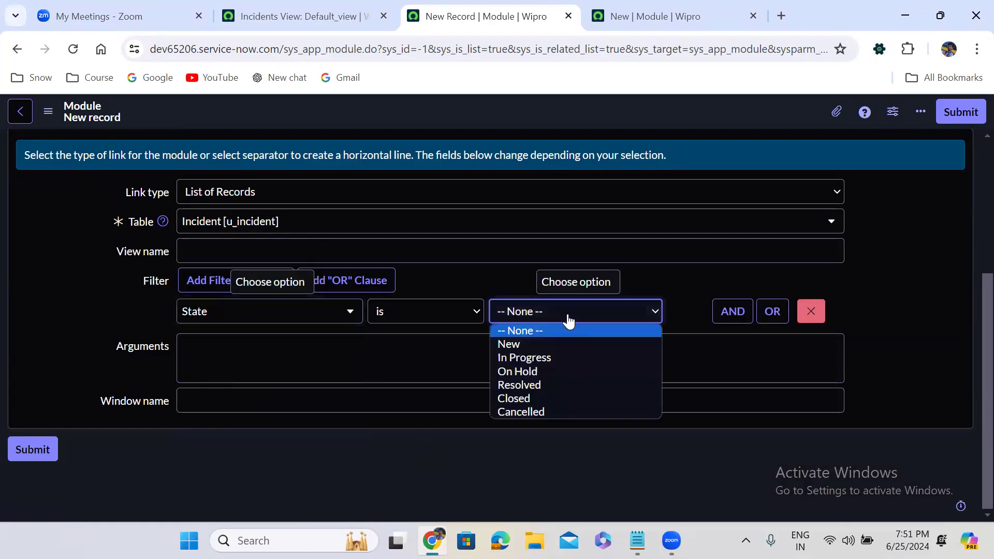
click(535, 397)
scroll(968, 395, up, 5)
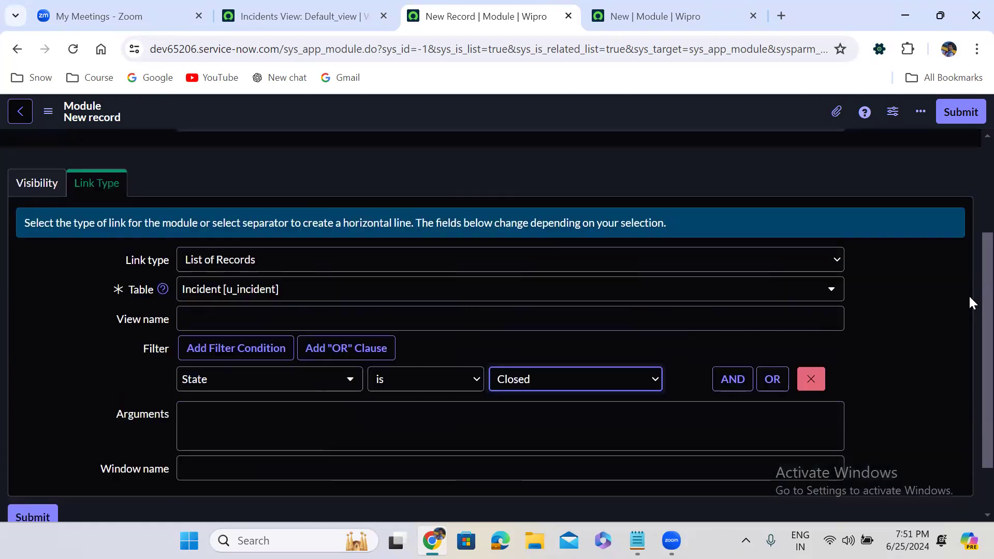
click(969, 113)
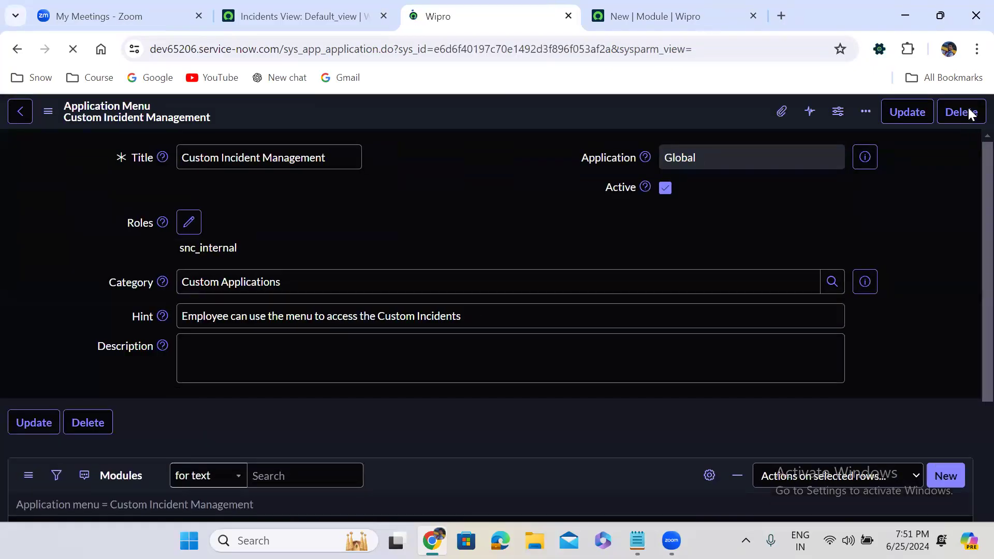
Step: Start another module for Custom Incident Management, titled Cancelled with order 700
scroll(387, 298, down, 10)
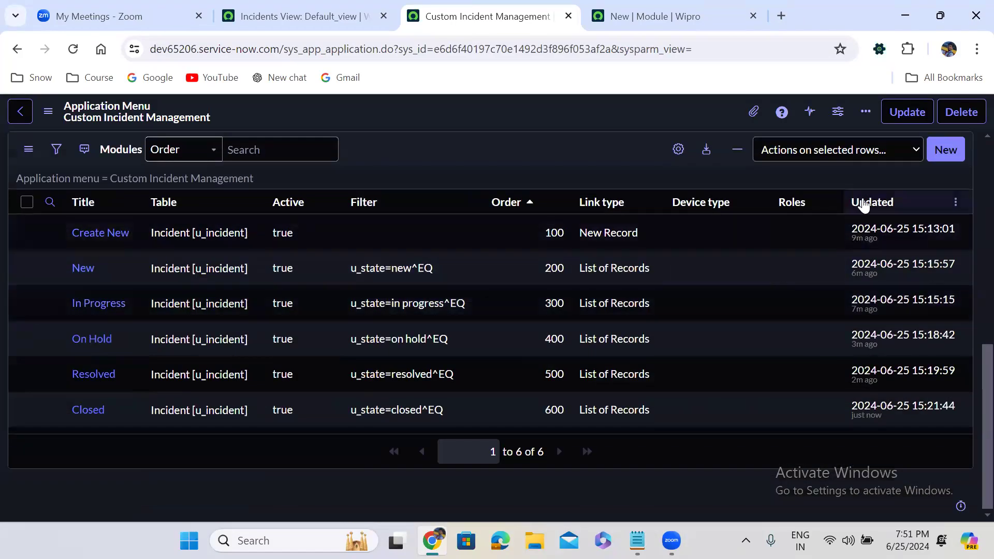
click(945, 150)
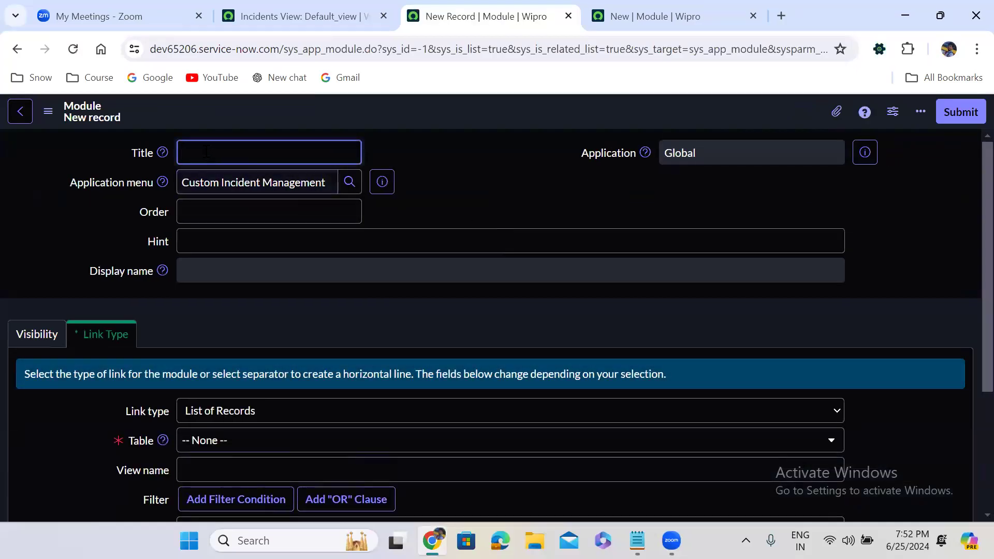
text(Cancelled)
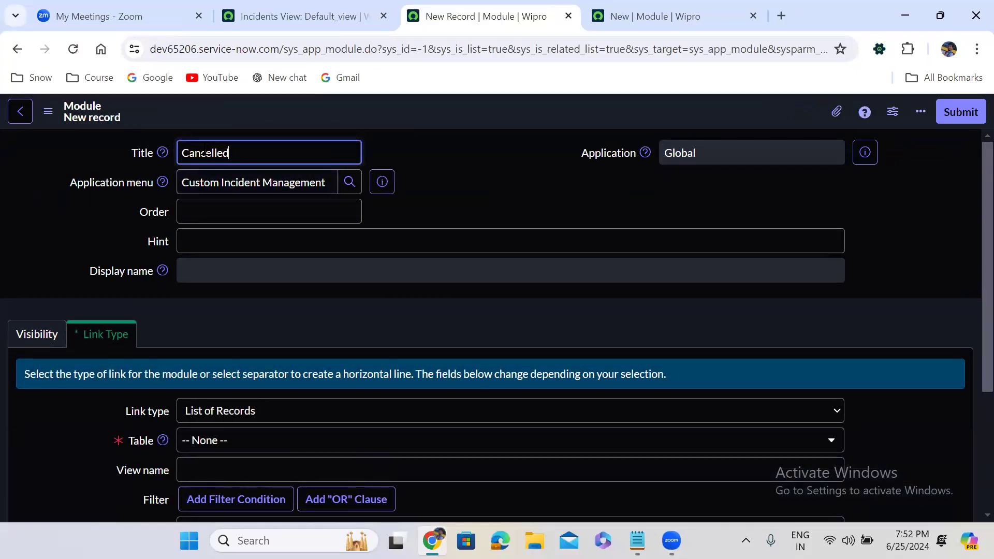
click(256, 213)
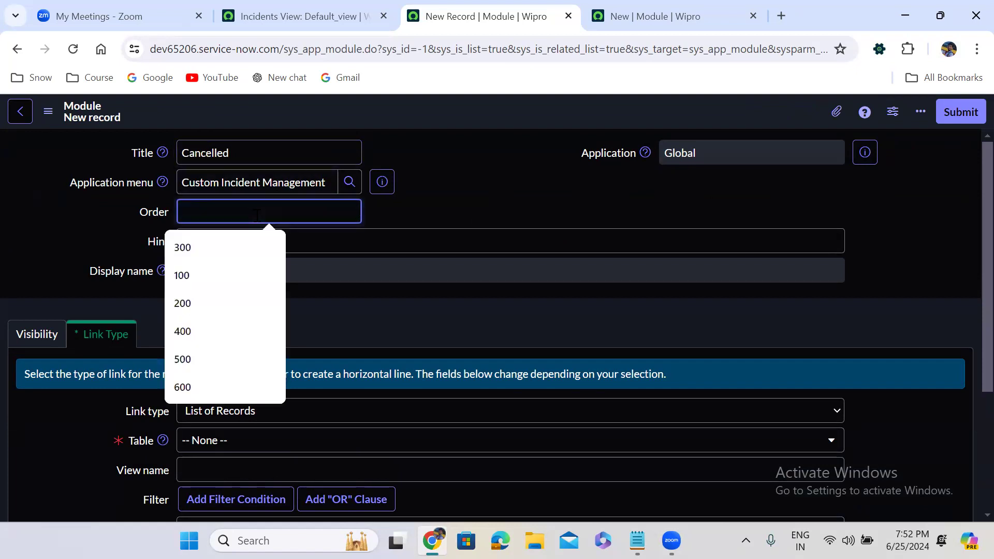
text(700)
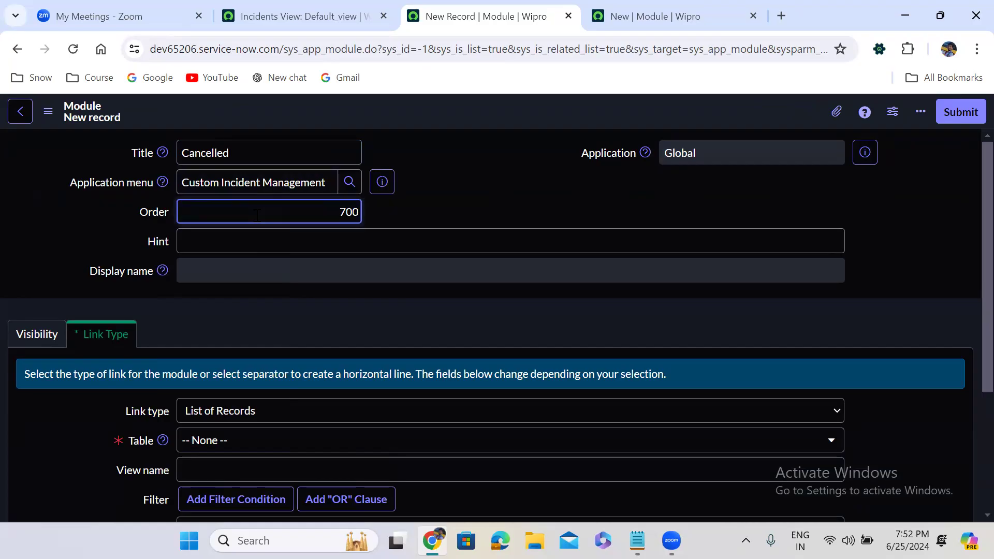
click(411, 315)
Step: Point the Cancelled module at the Incident [u_incident] table
scroll(411, 315, down, 4)
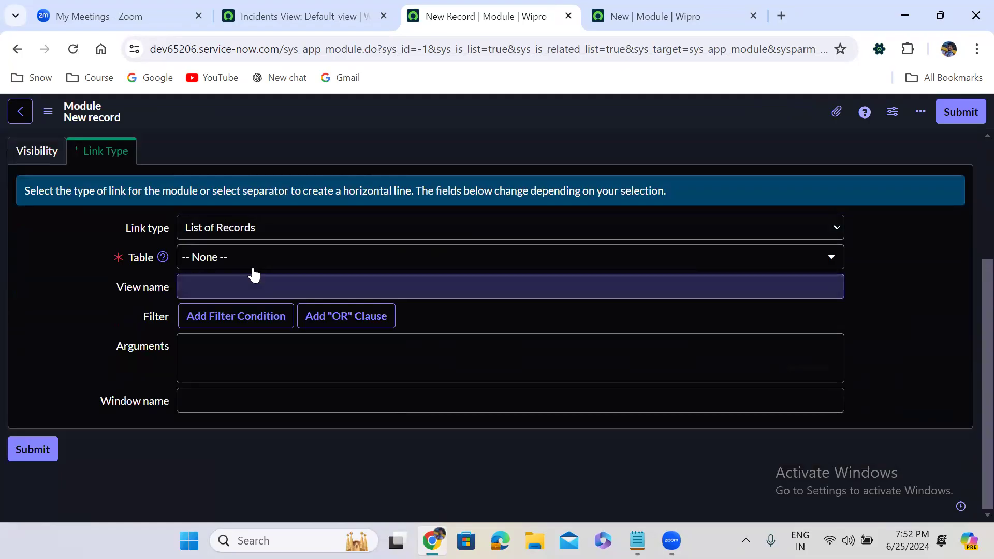
click(253, 268)
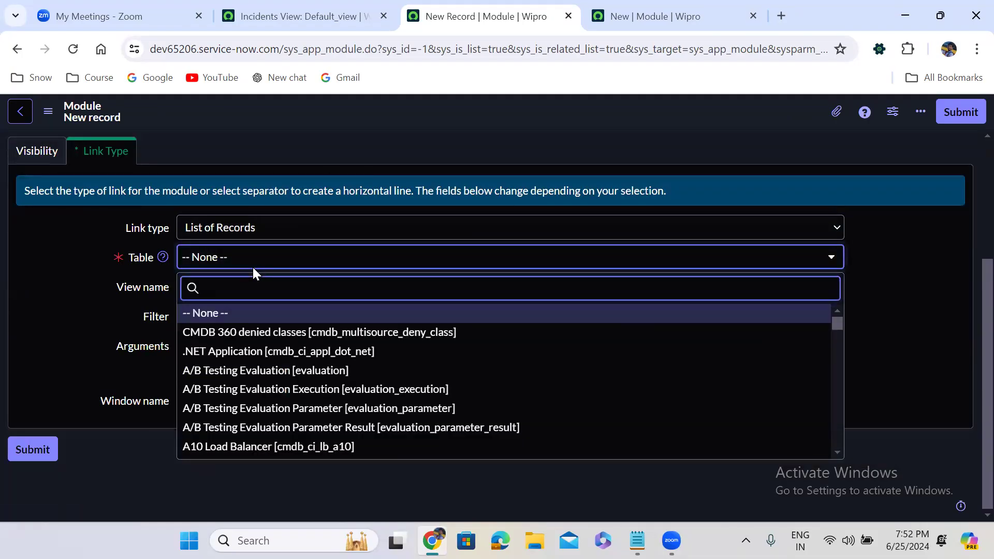
text(incident)
key(Down)
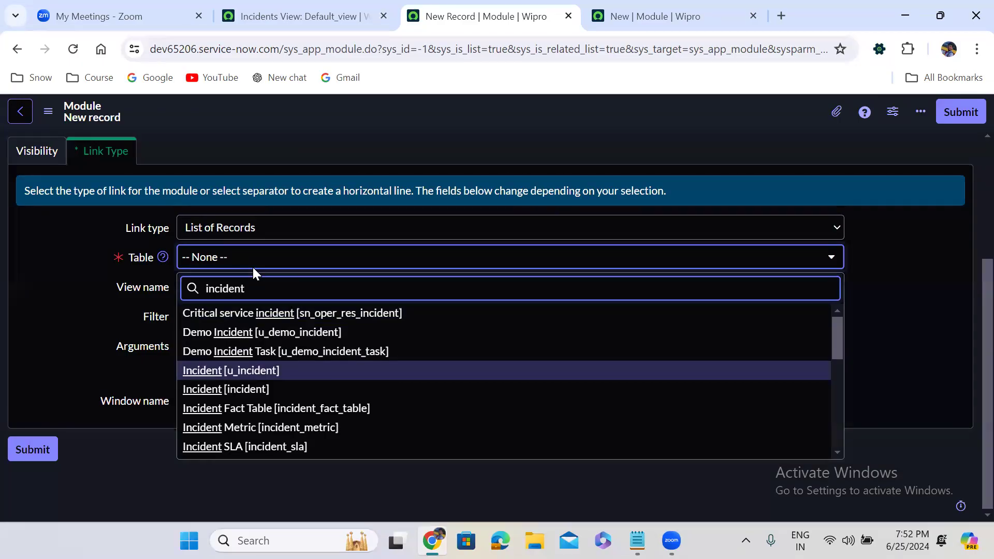
key(Return)
click(350, 328)
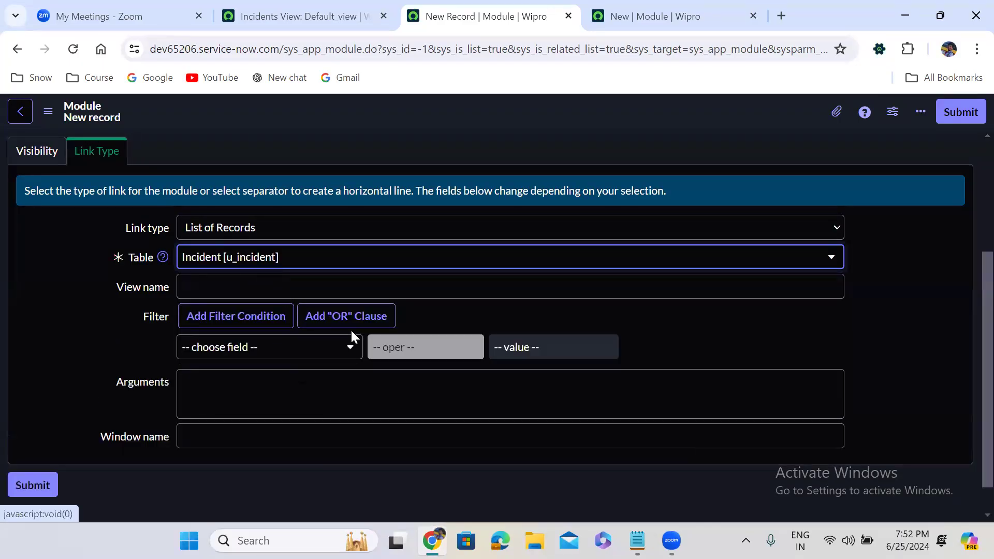
Step: Add the filter condition State is Cancelled to the Cancelled module and submit the record
click(264, 348)
text(stat)
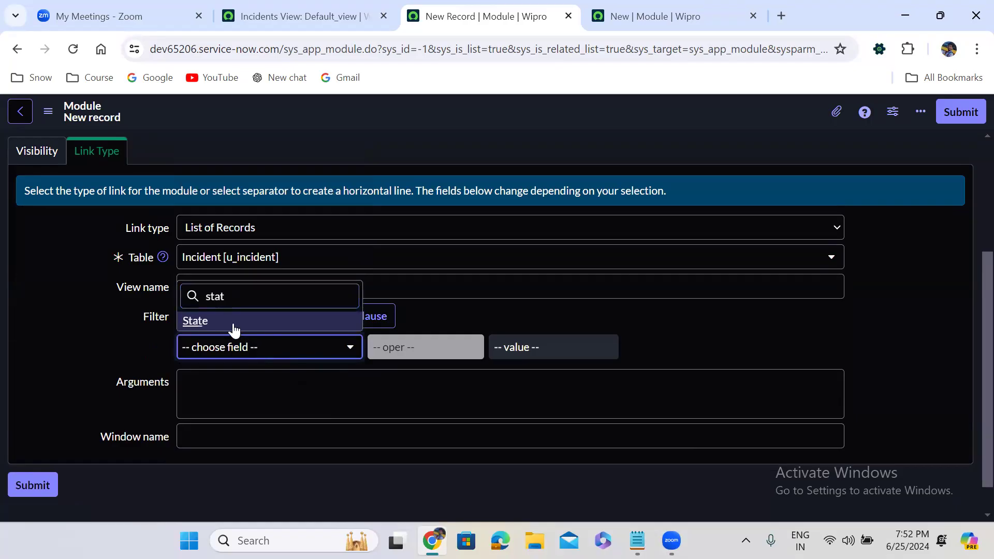
click(234, 322)
click(539, 348)
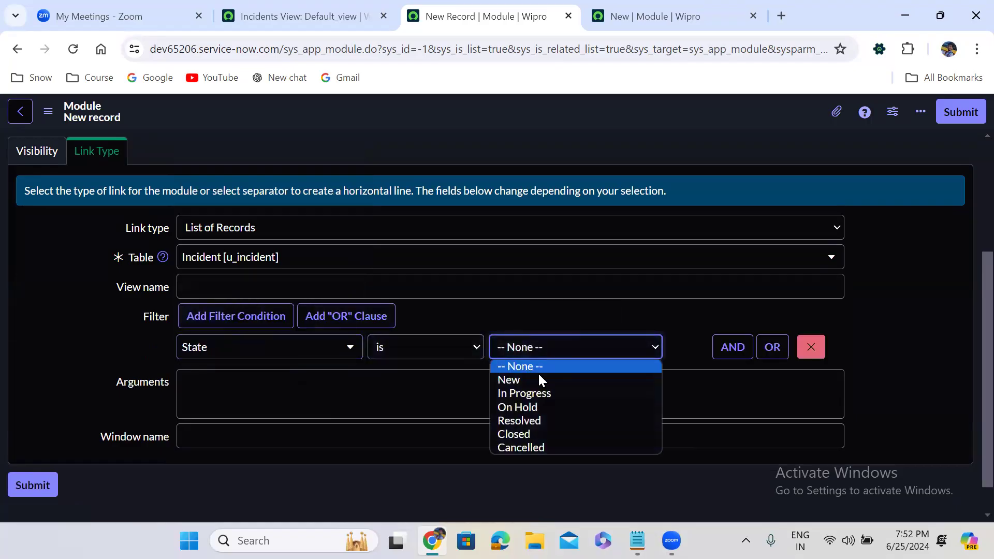
click(544, 445)
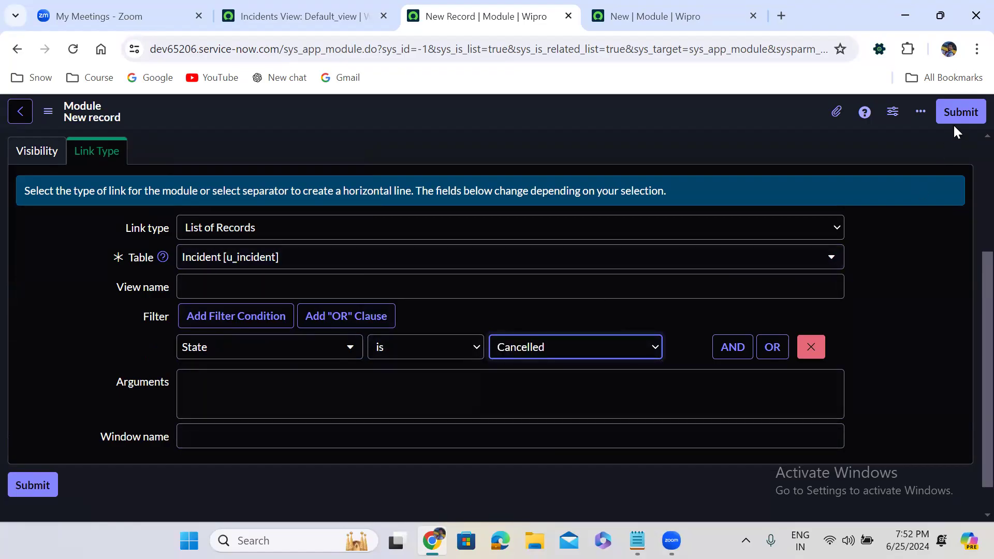
click(960, 112)
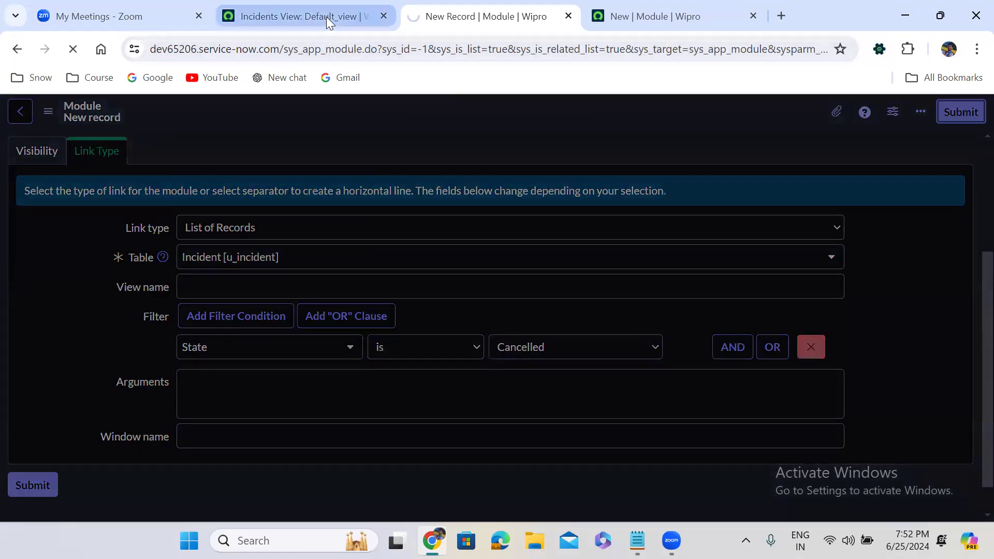
Step: Check the Custom Incident Management modules in the application navigator from the Incidents list page
click(326, 17)
click(101, 119)
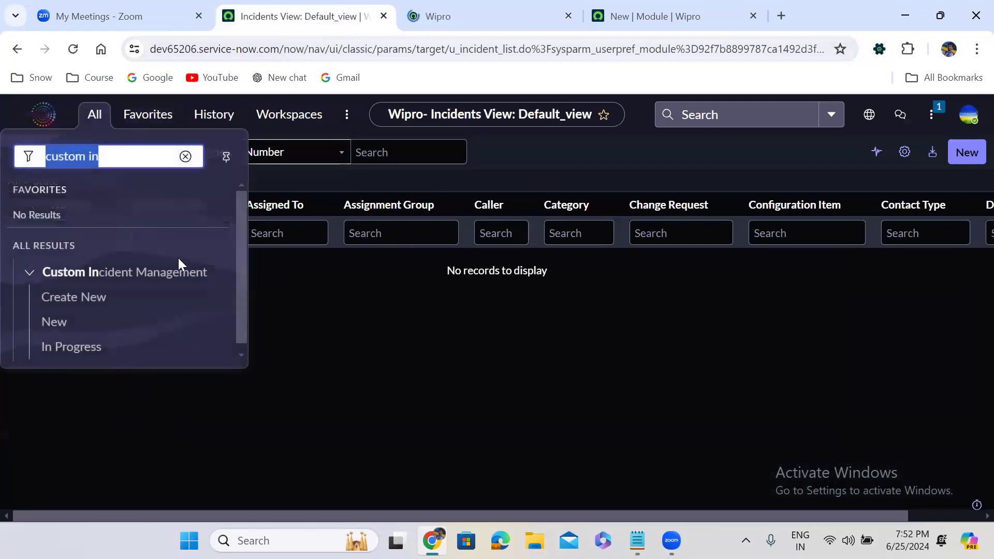
drag(237, 237, 238, 353)
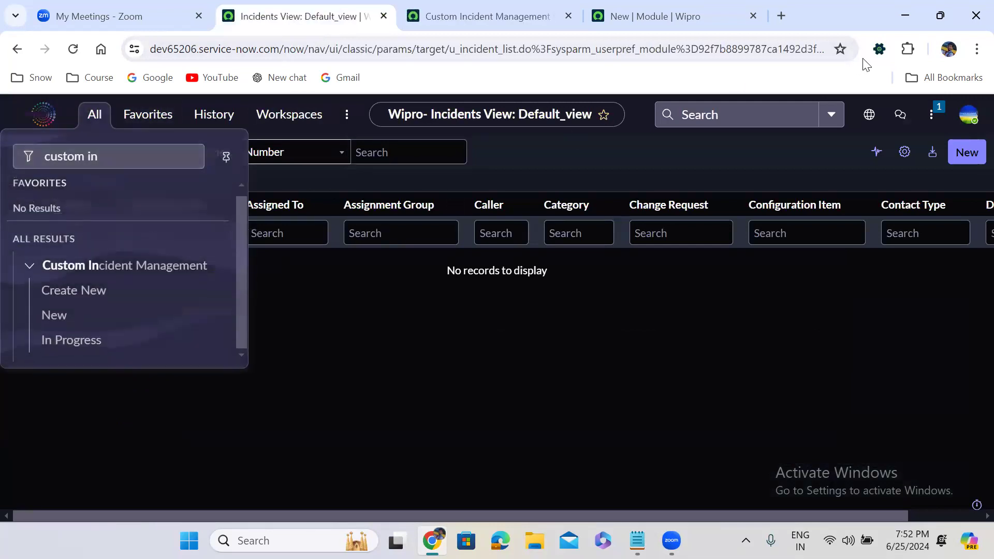
Step: Log out of the instance and log back in as admin, entering the account password
click(968, 115)
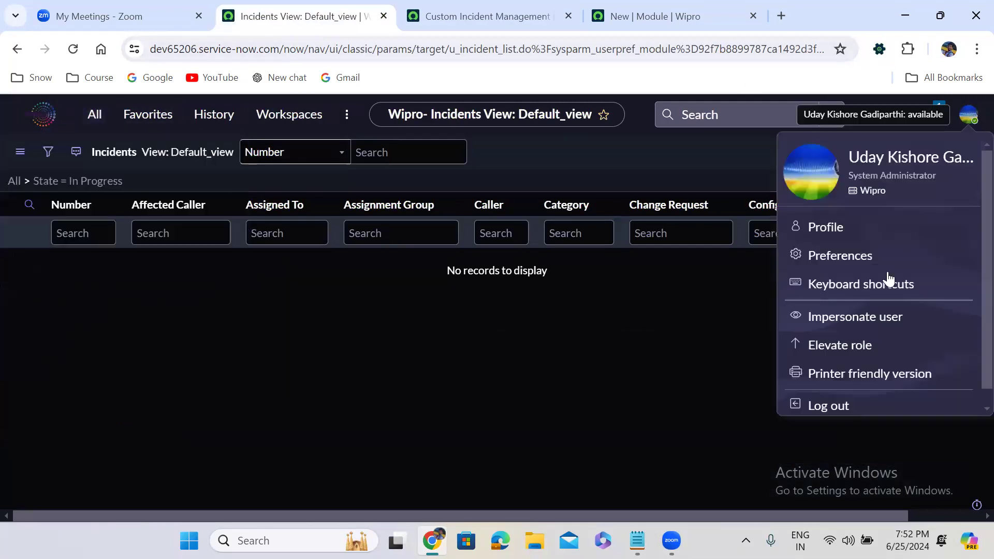
click(838, 405)
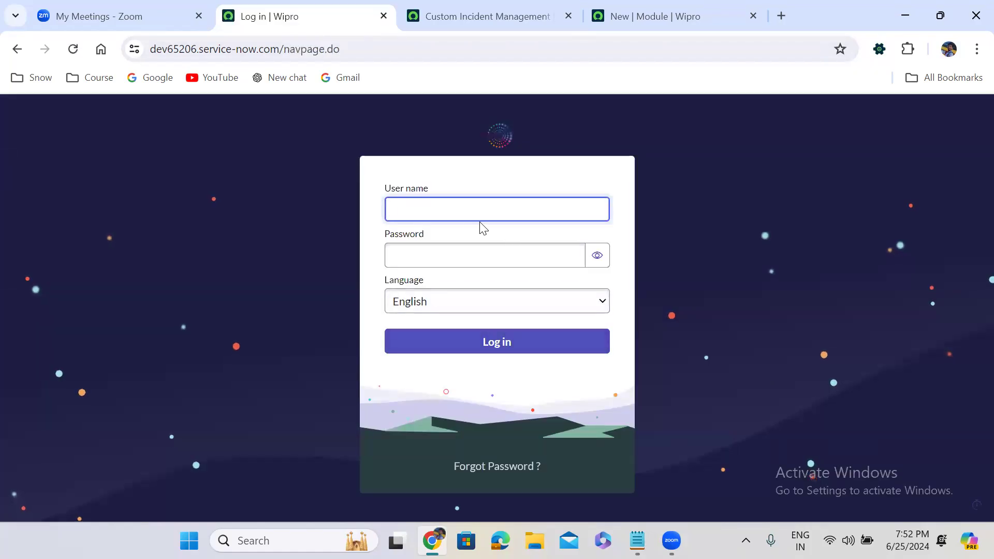
text(admin)
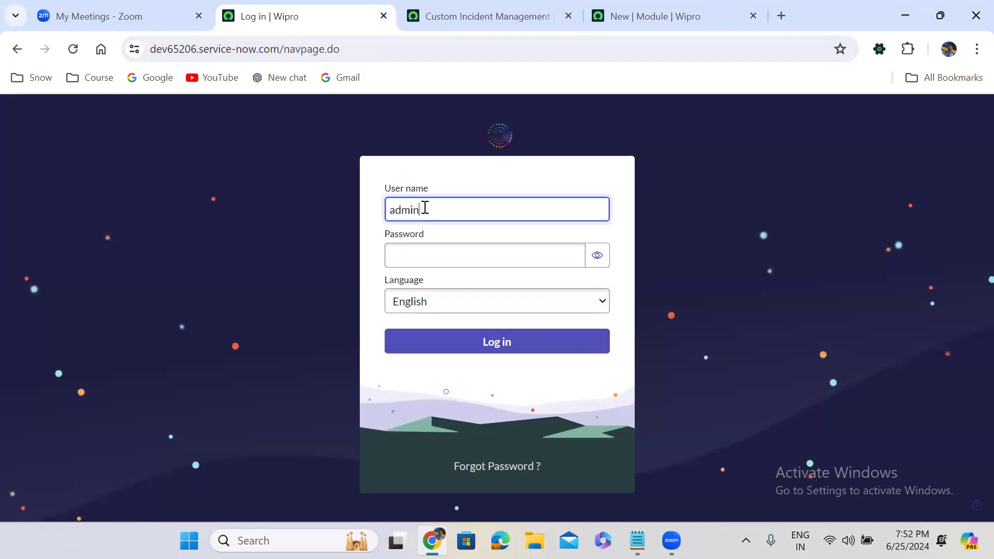
key(Tab)
text(*********)
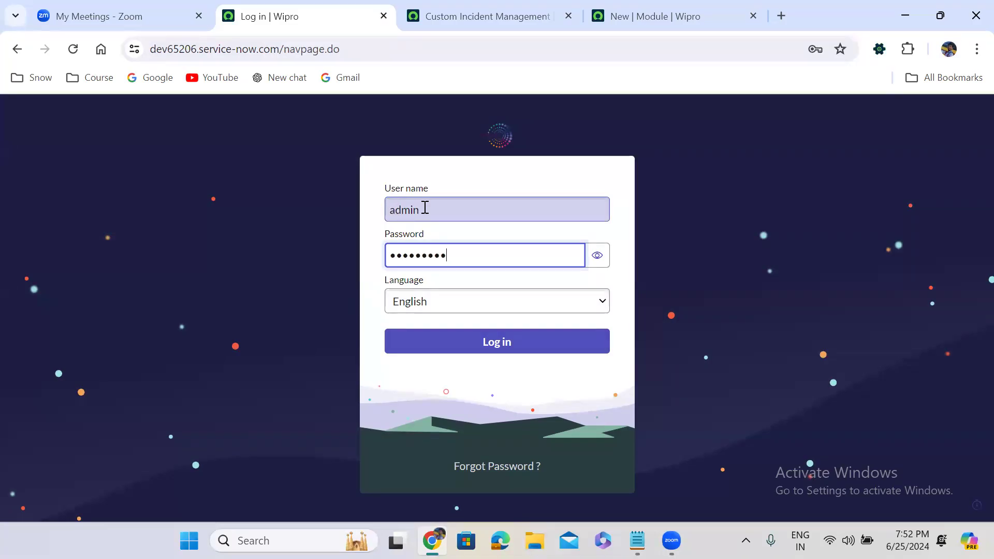
click(506, 342)
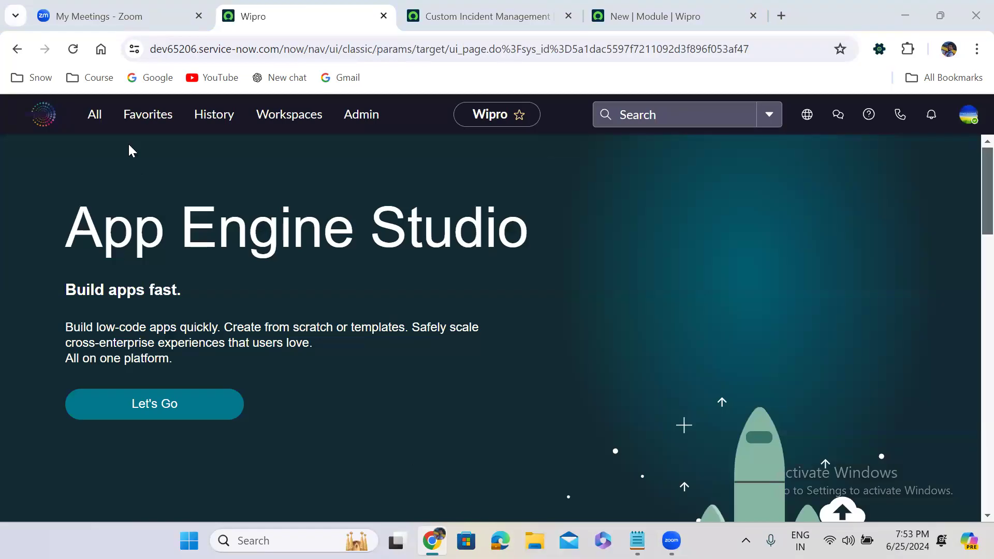
Step: Filter the application navigator by "custom inc" and open the Create New module of Custom Incident Management
click(96, 121)
text(custom)
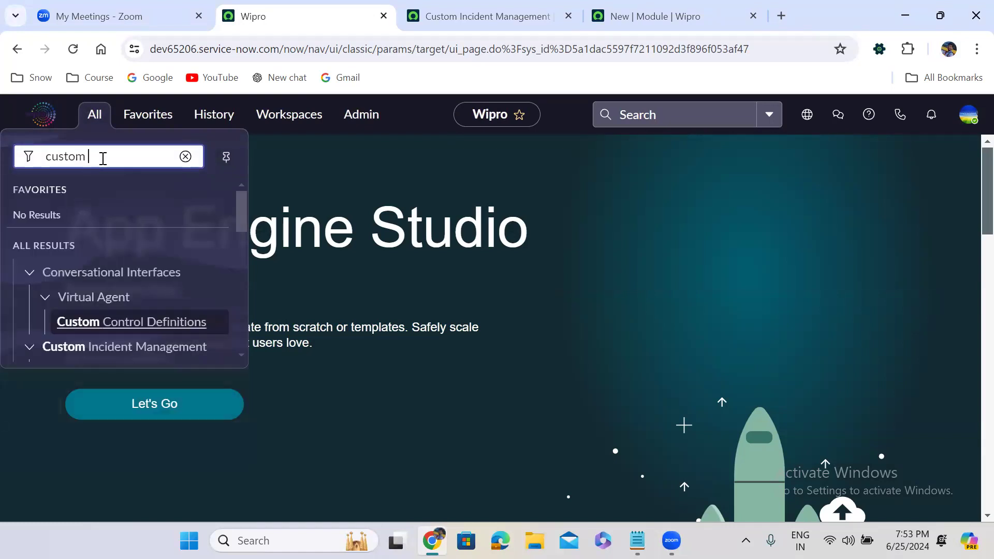
text( inc)
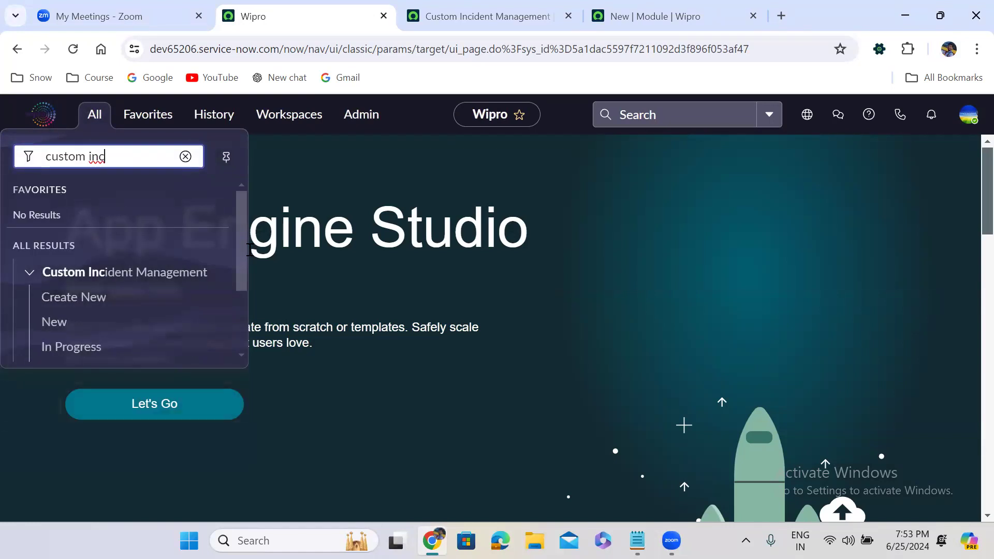
drag(242, 239, 244, 314)
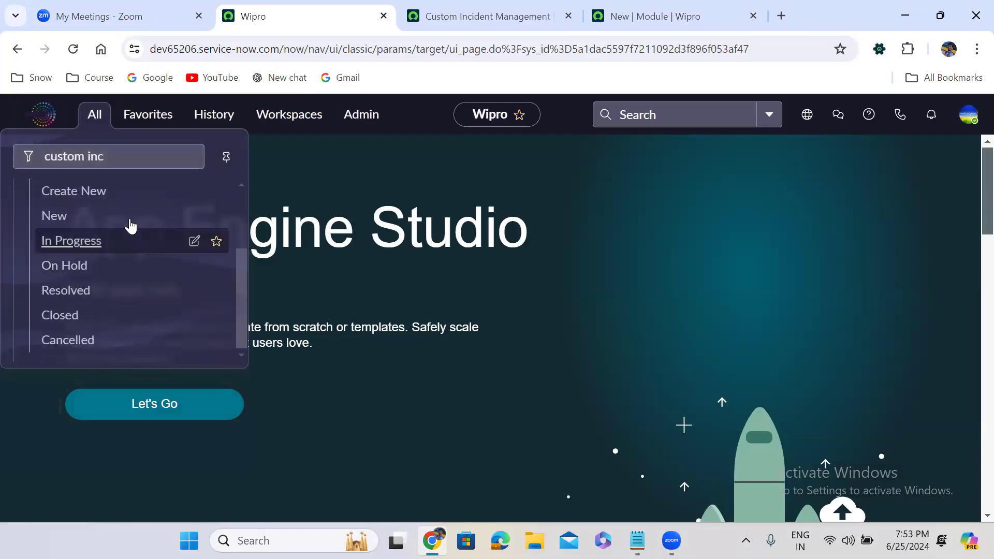
click(74, 191)
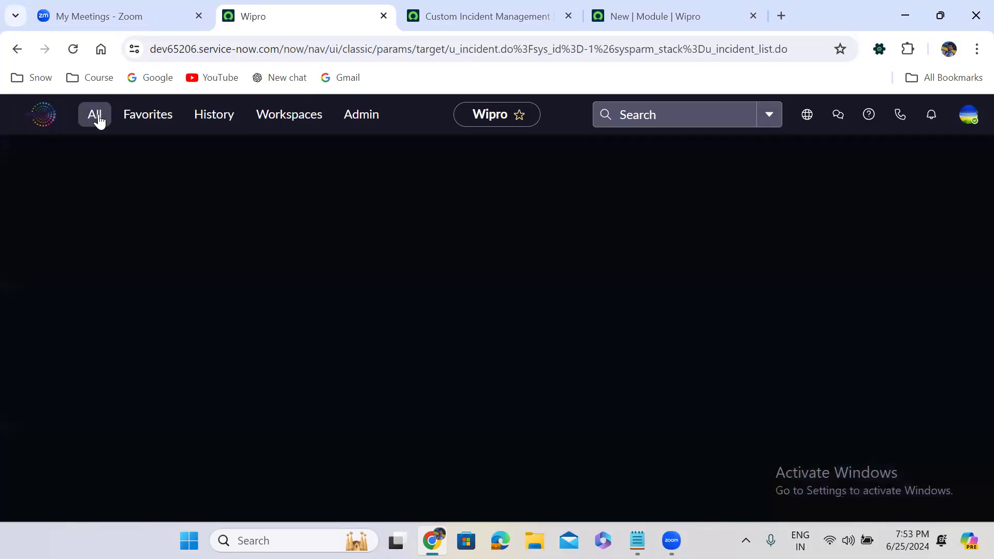
Step: Open the New, In Progress and On Hold modules one after another to check their state-filtered incident lists
click(98, 123)
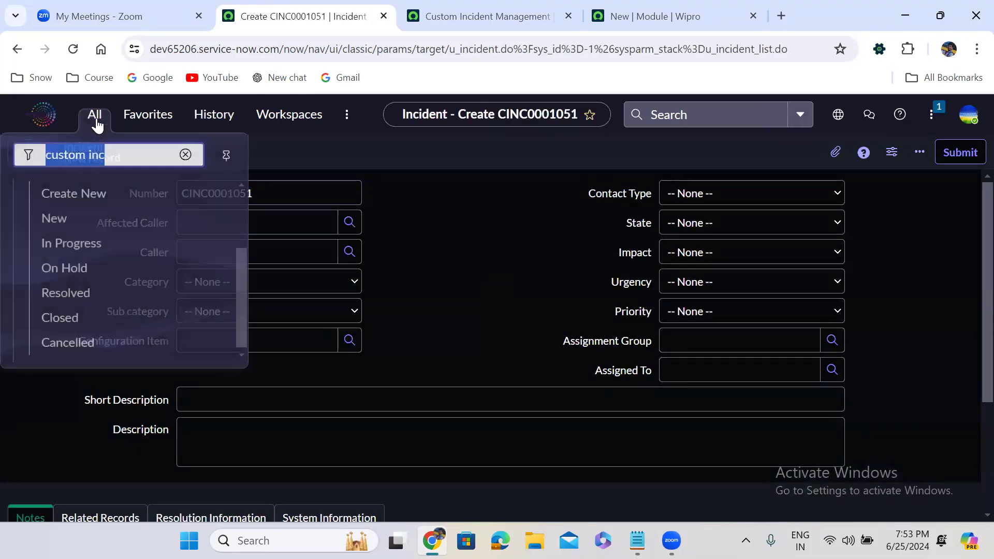
click(68, 217)
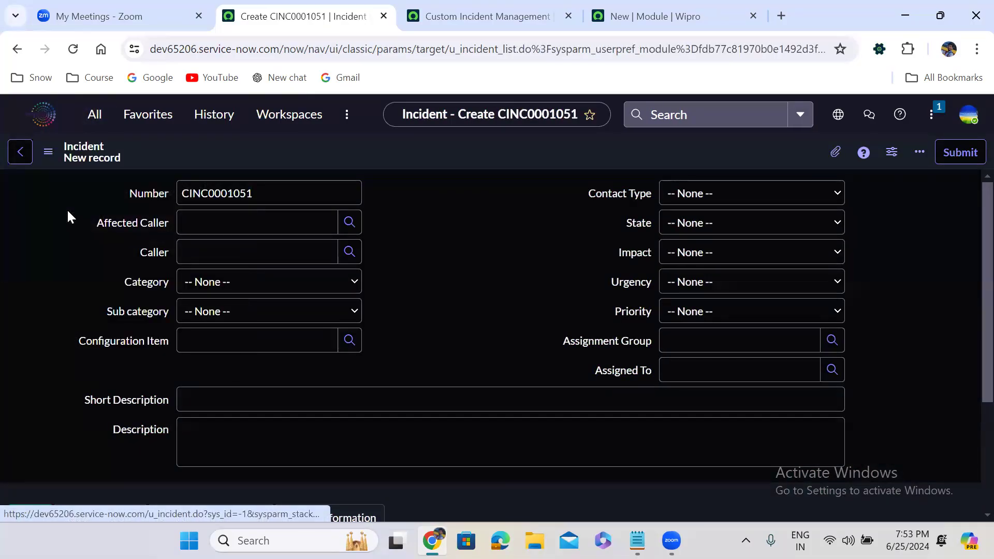
click(92, 117)
click(79, 237)
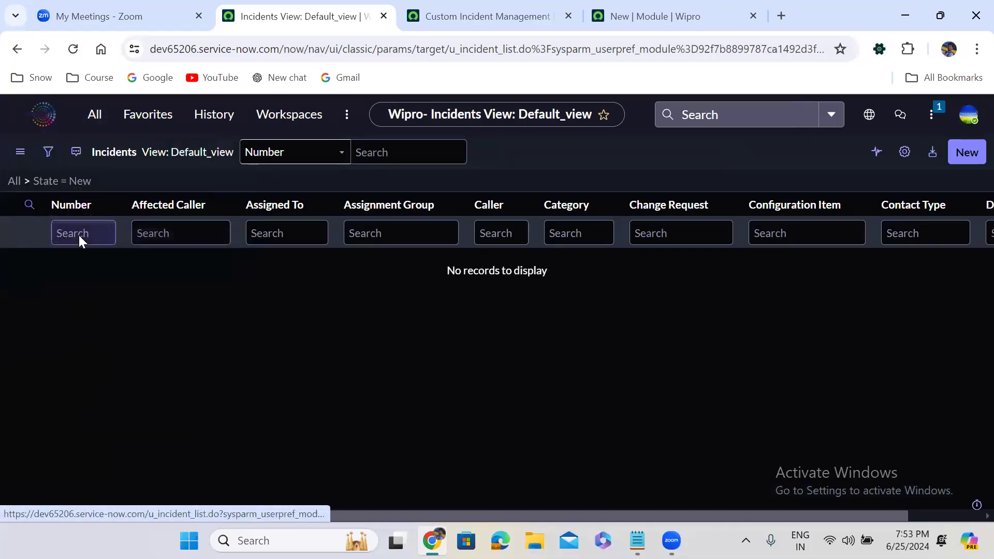
click(95, 116)
click(78, 263)
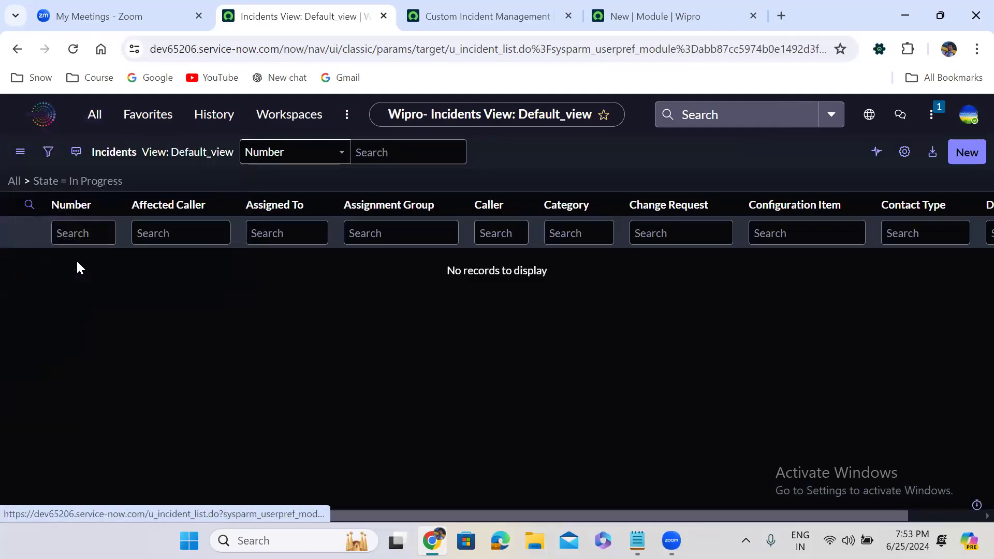
Step: Open the Resolved, Closed and Cancelled modules one after another to check their state-filtered incident lists
click(96, 116)
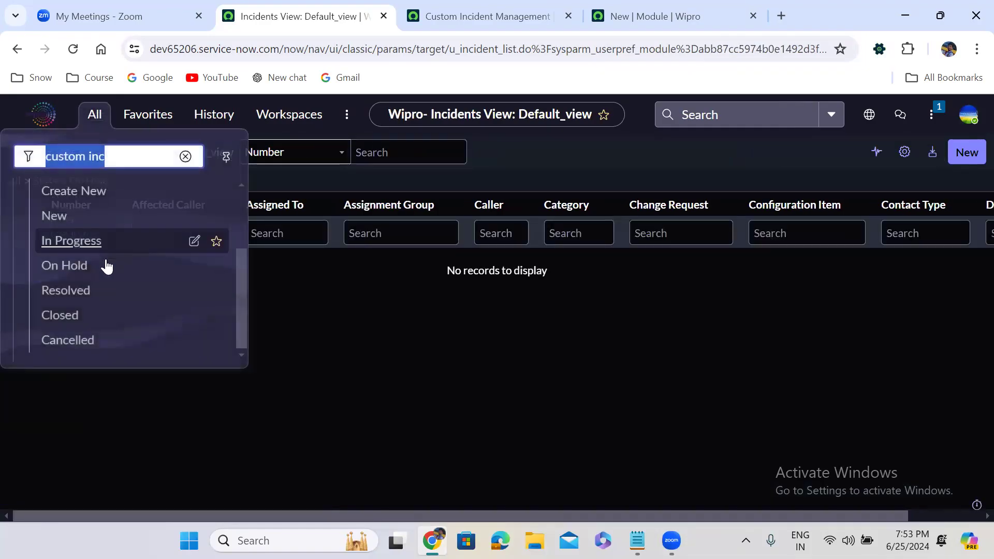
click(95, 287)
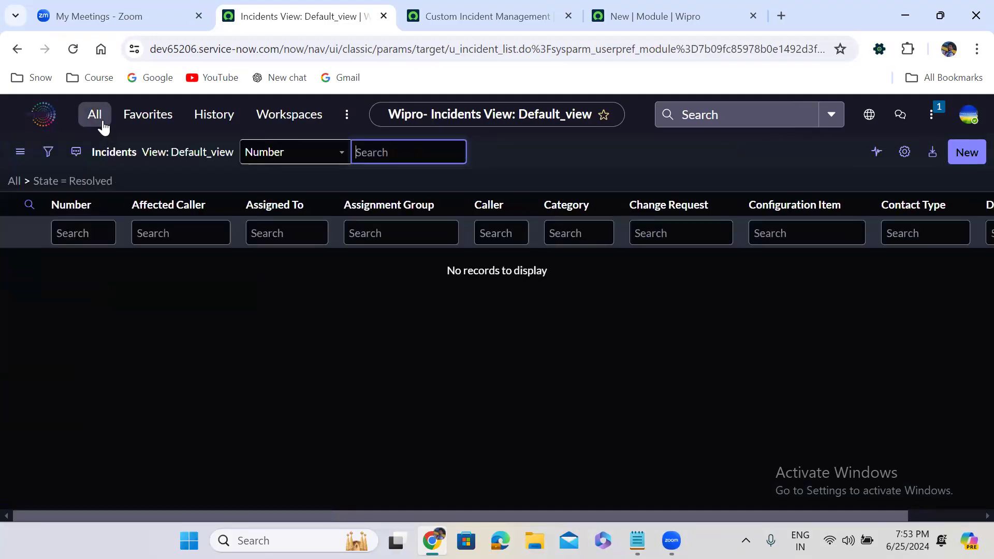
click(104, 126)
click(73, 313)
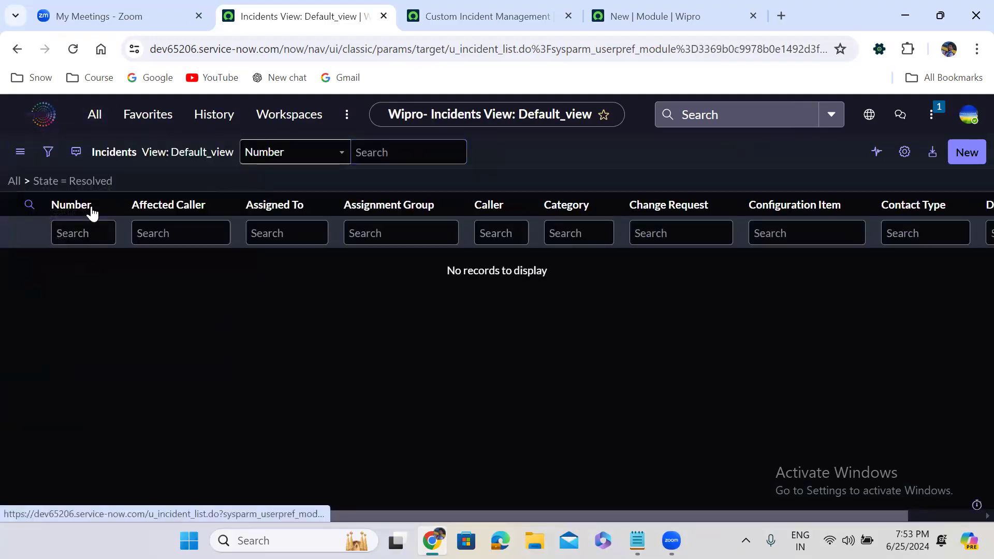
click(97, 114)
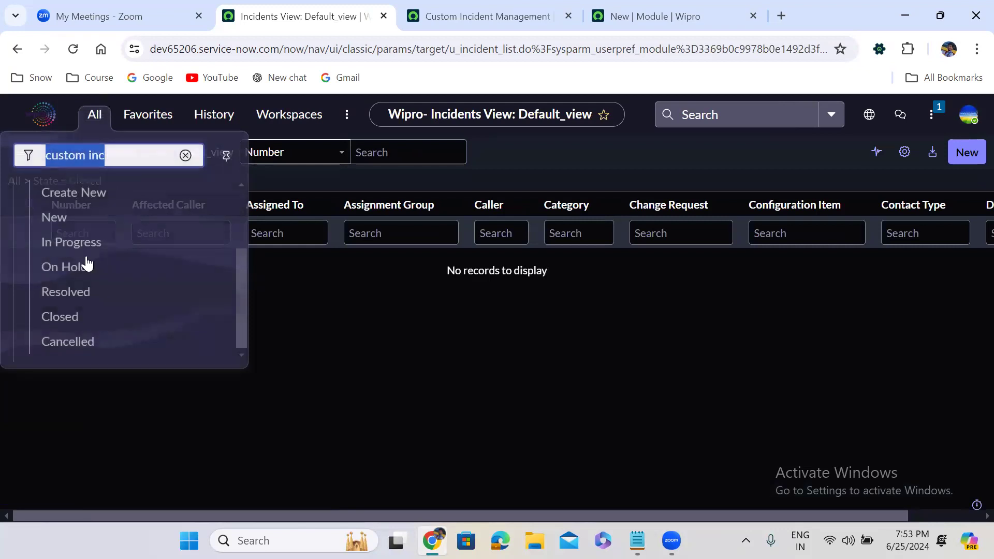
click(62, 343)
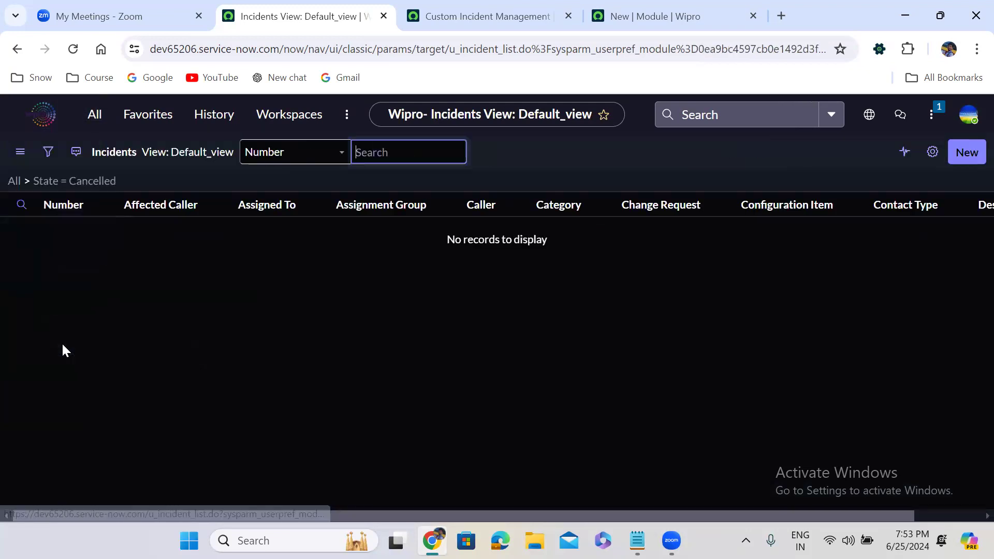
click(97, 114)
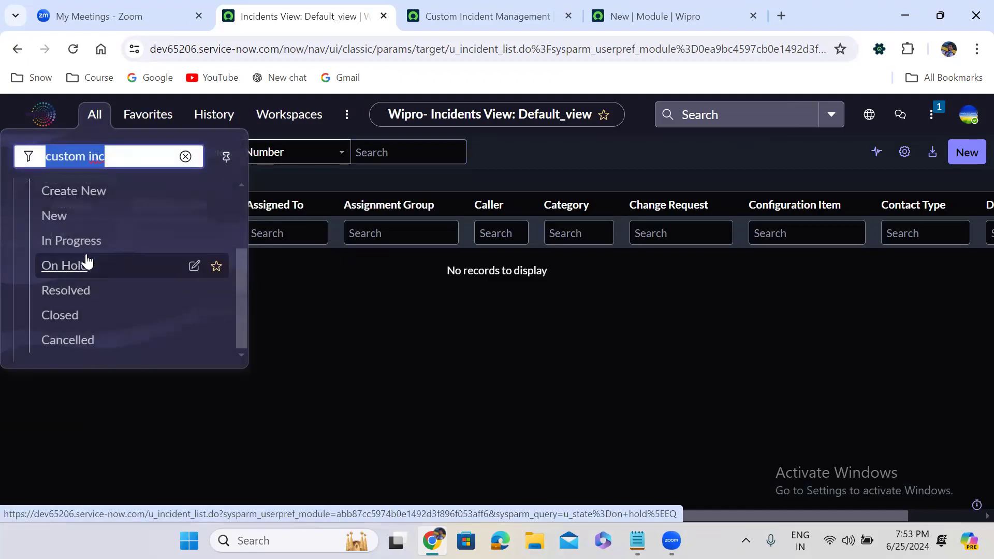
Step: Remove the snc_internal role from the Custom Incident Management application menu's selected roles
click(639, 16)
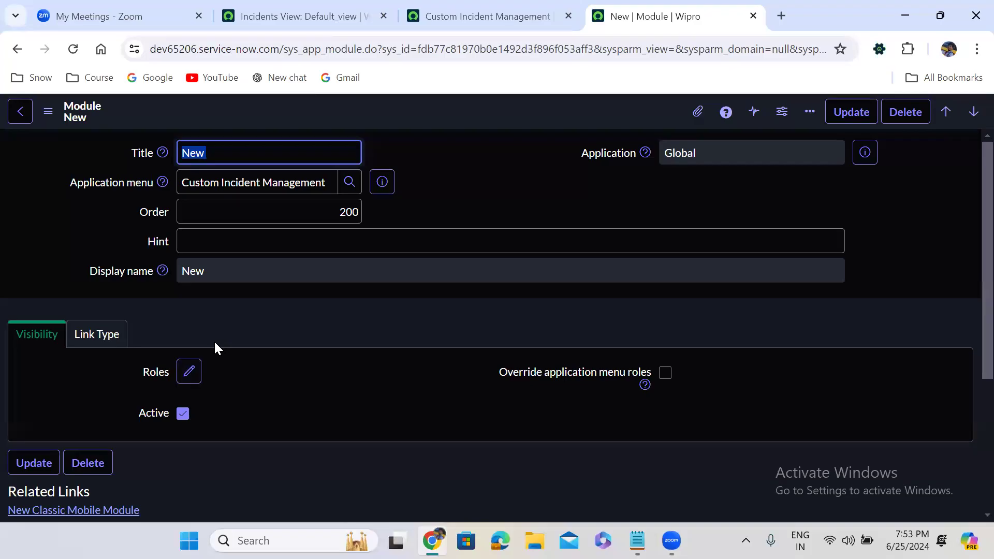
click(505, 6)
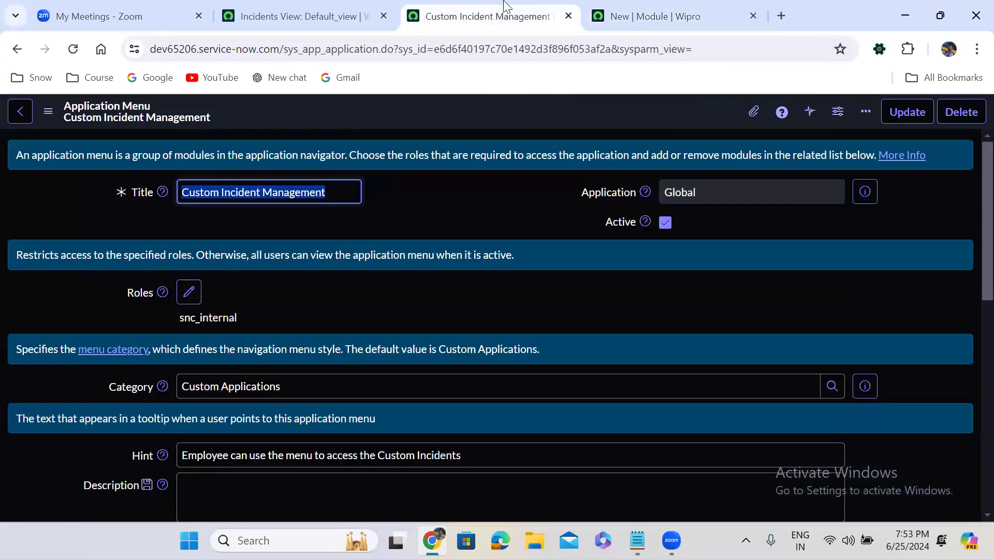
click(346, 236)
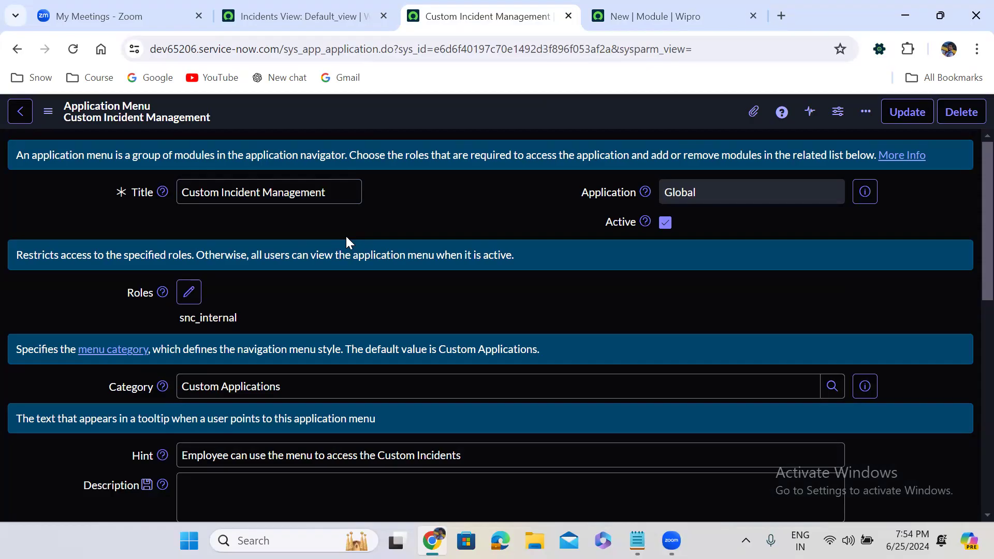
click(189, 293)
click(539, 195)
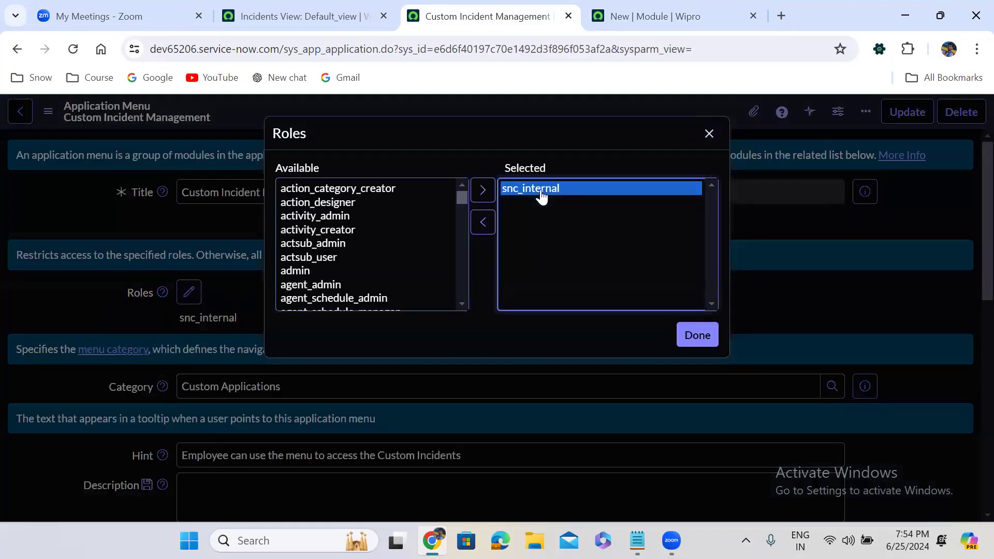
click(483, 222)
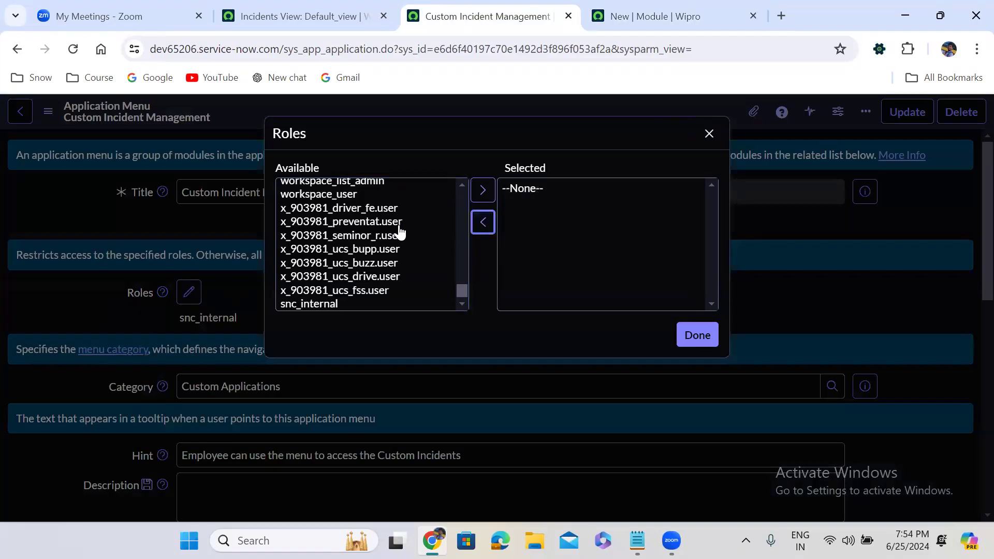
Step: Add the itil role to the Custom Incident Management application menu and save the record
click(384, 226)
text(itil)
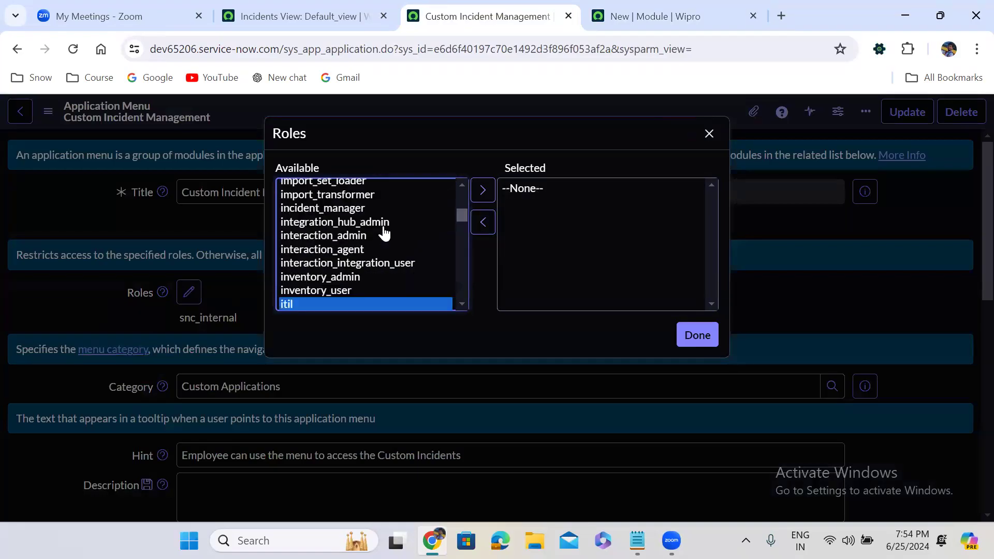
click(482, 191)
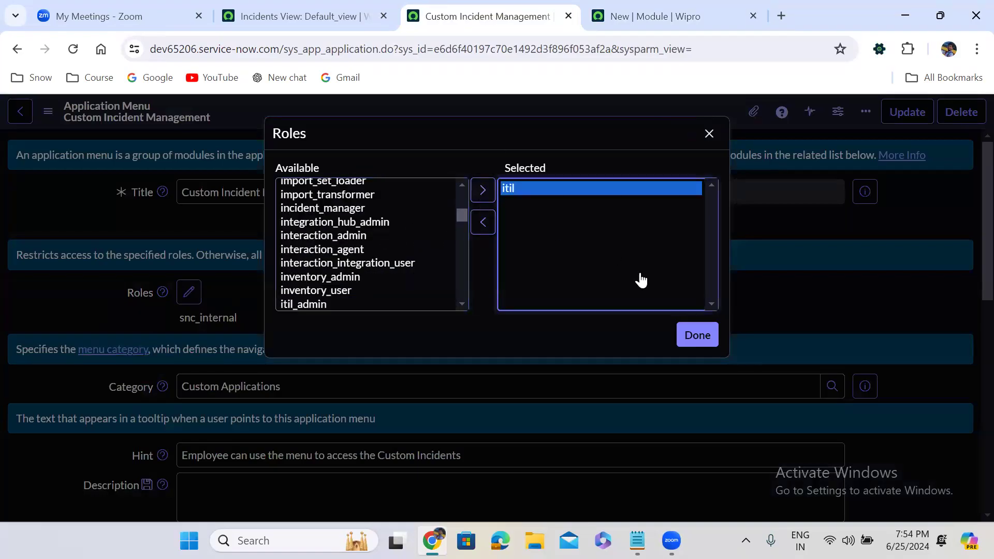
click(695, 334)
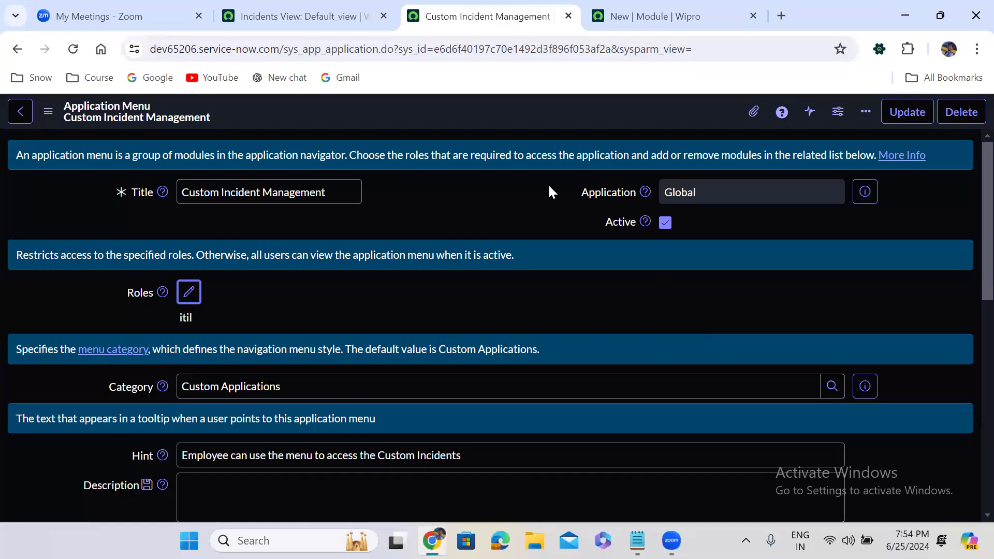
right_click(467, 121)
click(490, 125)
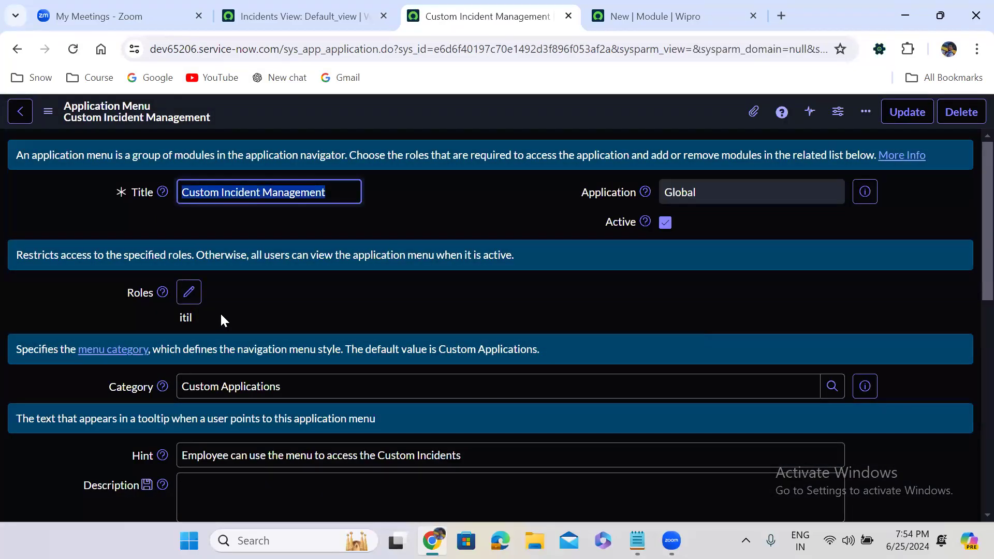
Step: Review the titles, filters, order and roles in the application menu's related Modules list
click(496, 281)
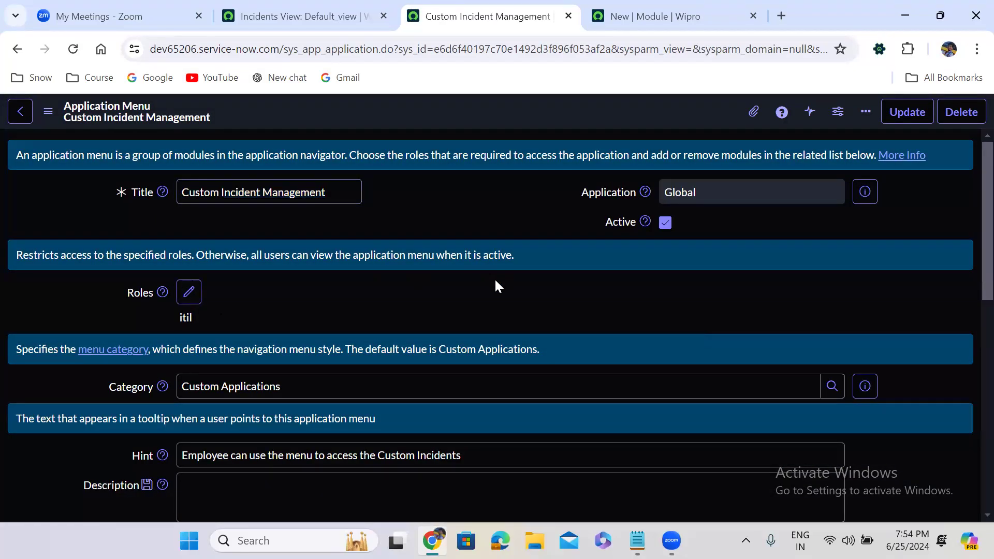
scroll(495, 279, down, 10)
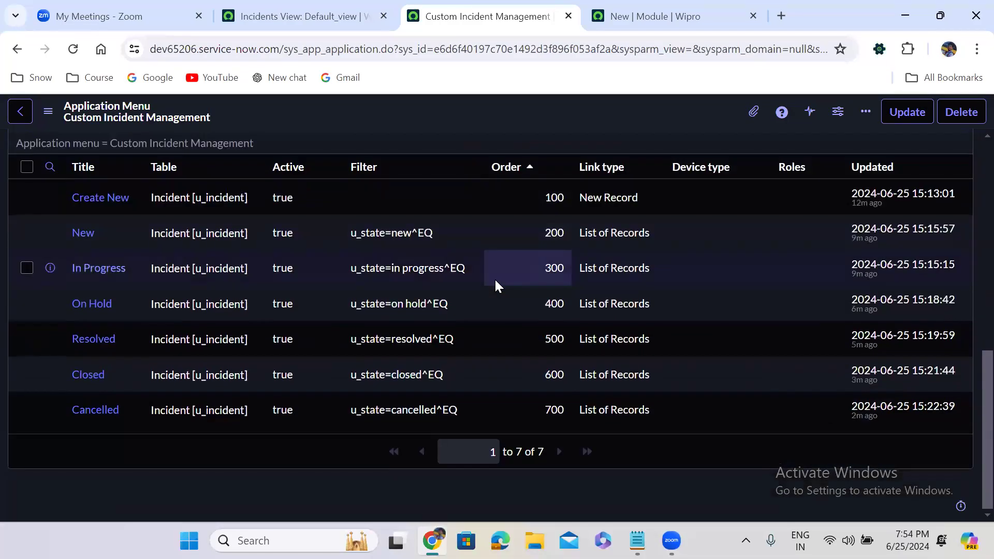
scroll(495, 278, up, 1)
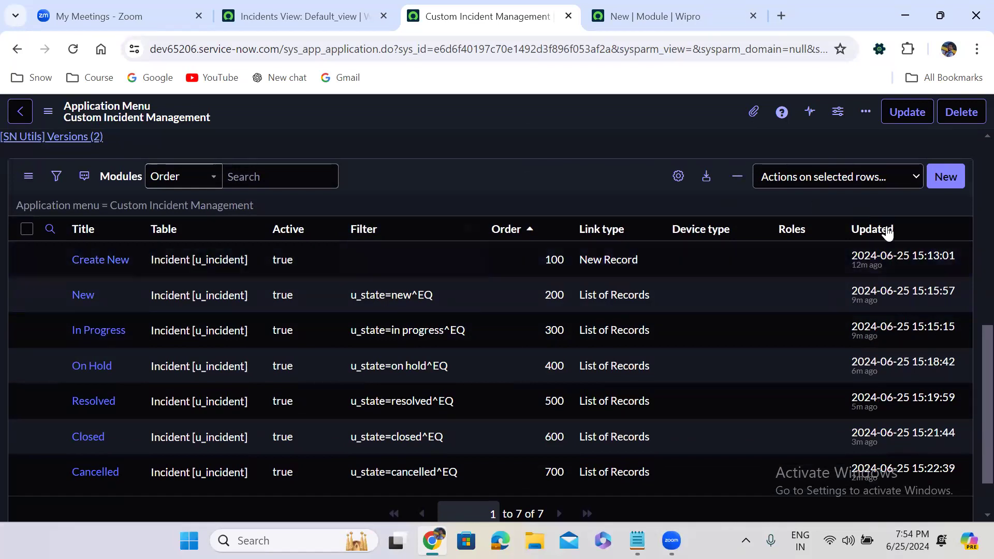
scroll(969, 362, up, 9)
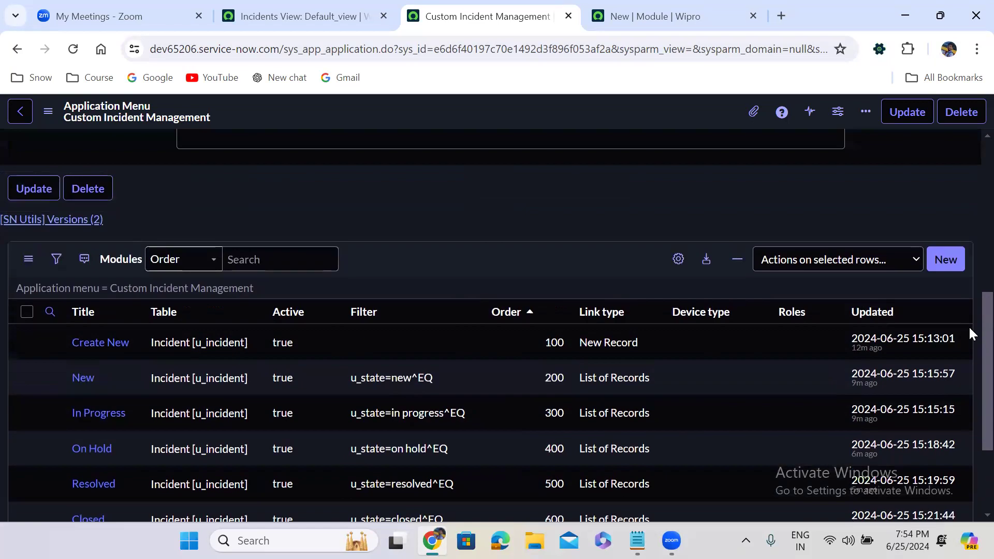
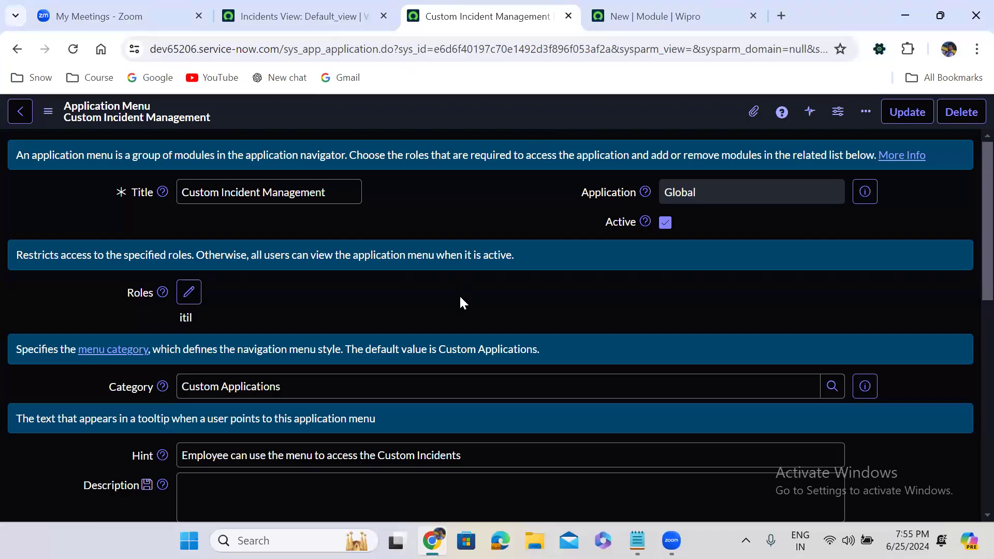
Step: Review the role settings on the Custom Incident Management application menu, its Modules list and the New module record
scroll(460, 298, down, 1)
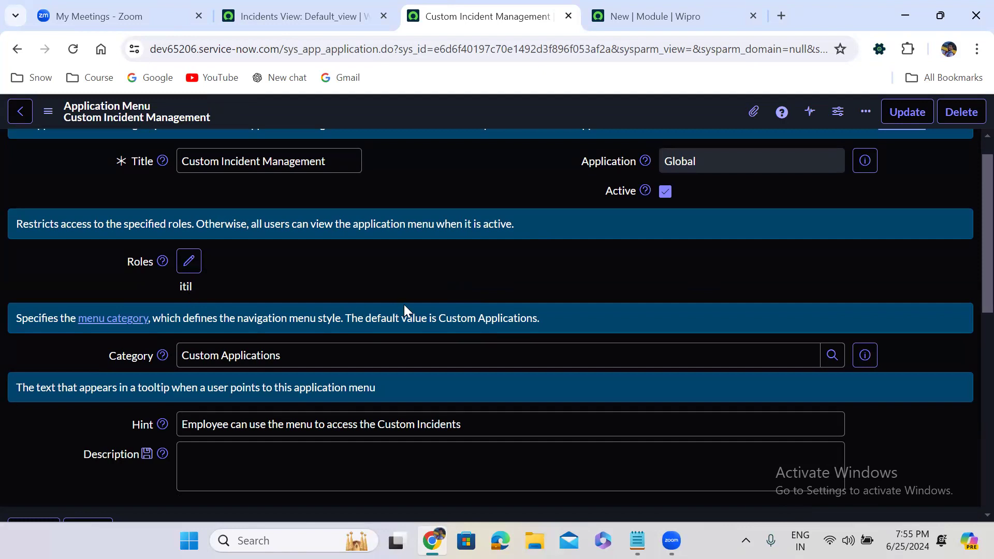
scroll(404, 305, down, 10)
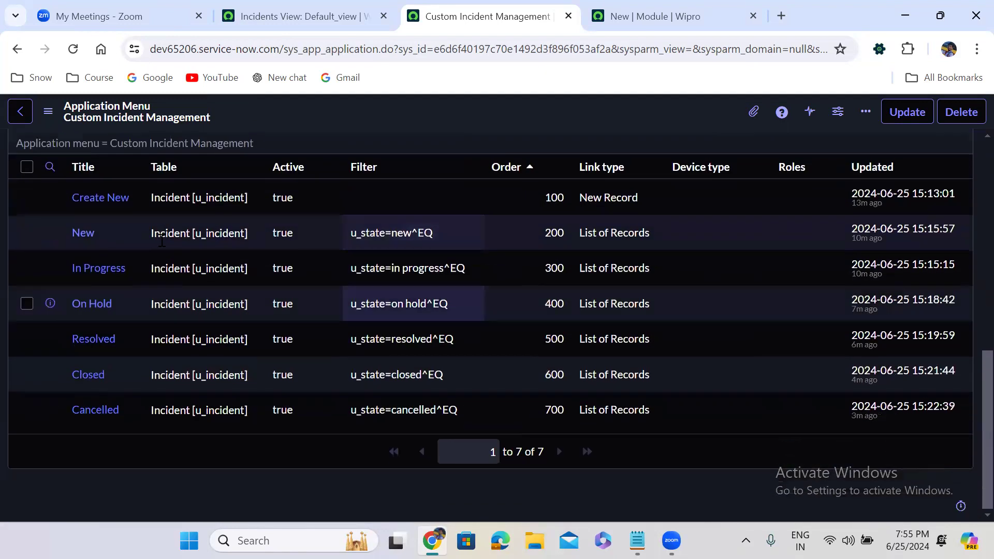
click(655, 16)
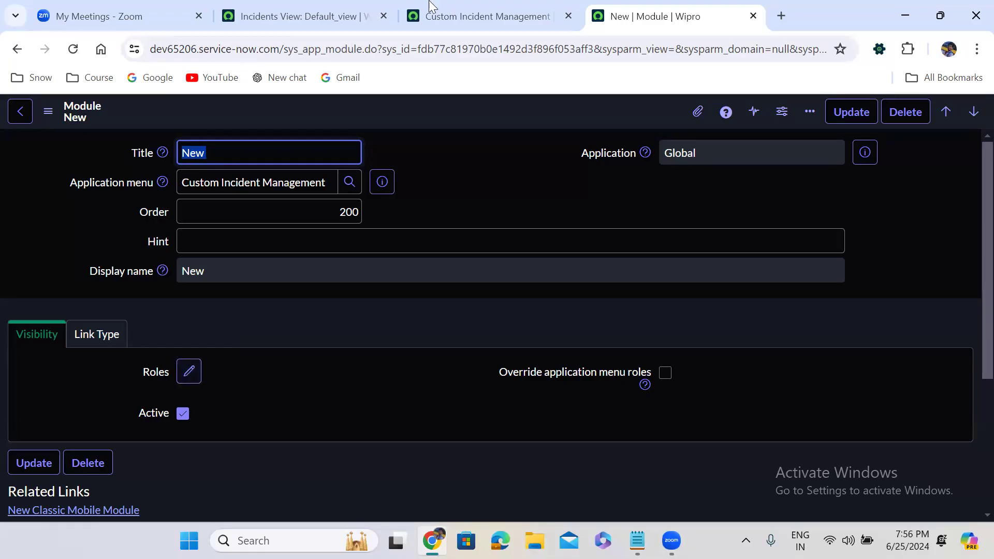
click(491, 7)
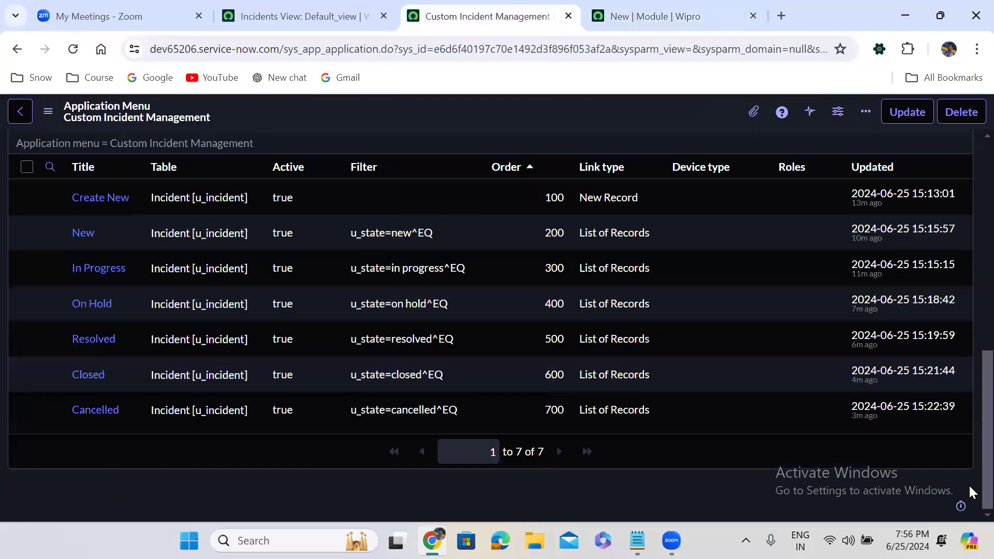
scroll(969, 486, up, 3)
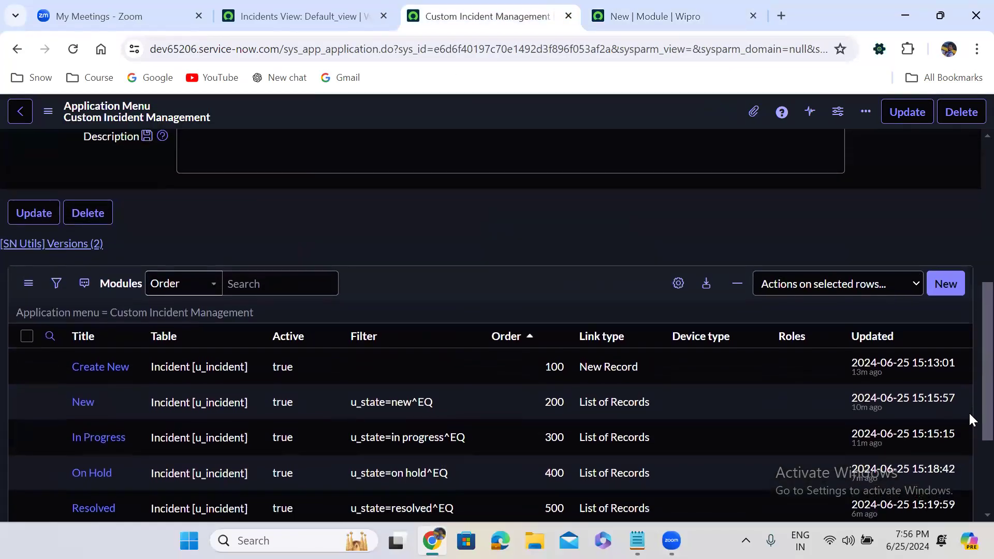
scroll(968, 398, up, 6)
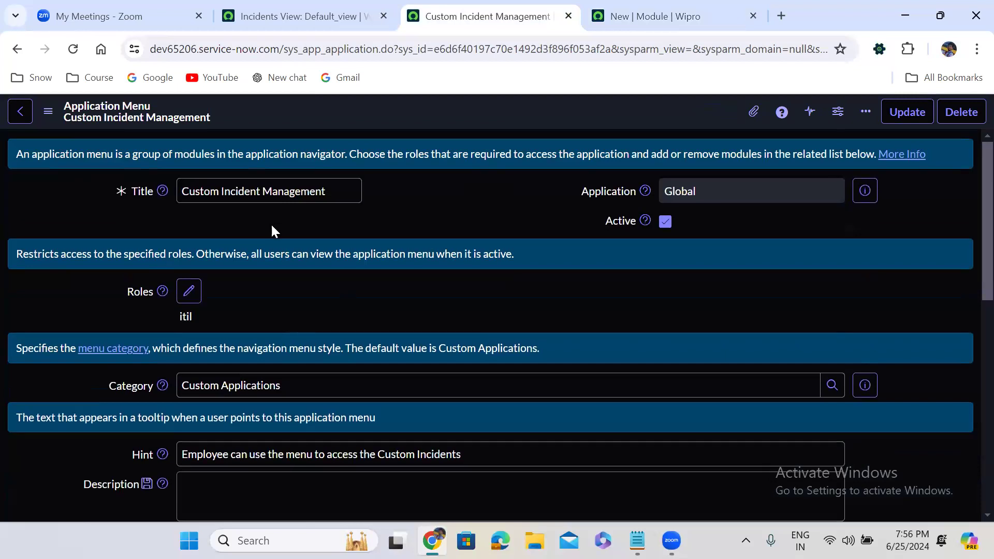
scroll(339, 235, down, 8)
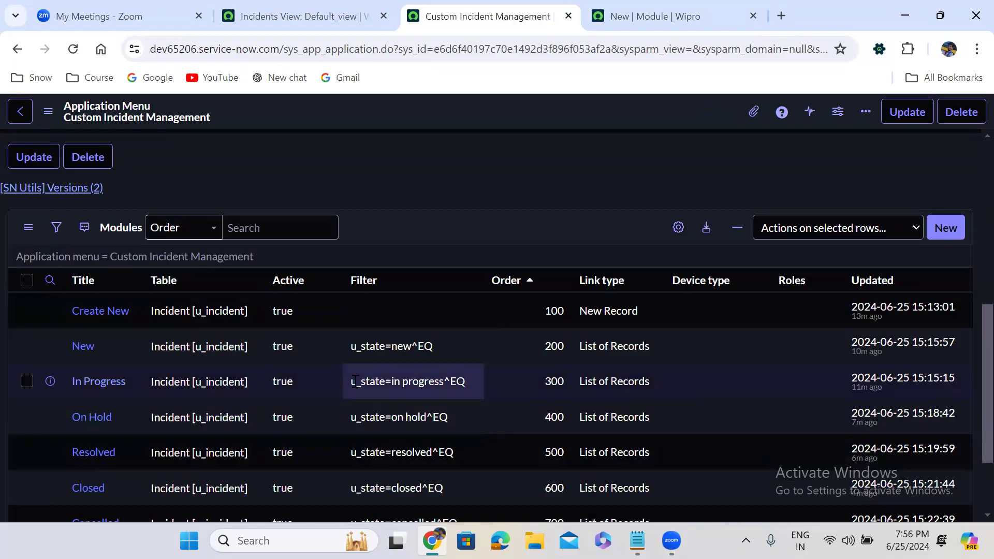
scroll(387, 166, up, 7)
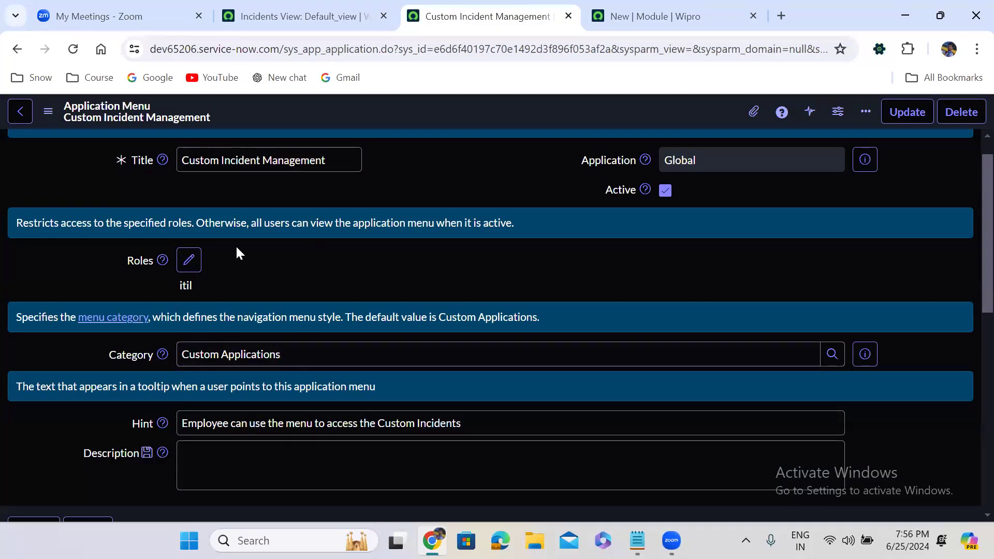
Step: Add the itil role to the New module and submit the record for saving
click(650, 16)
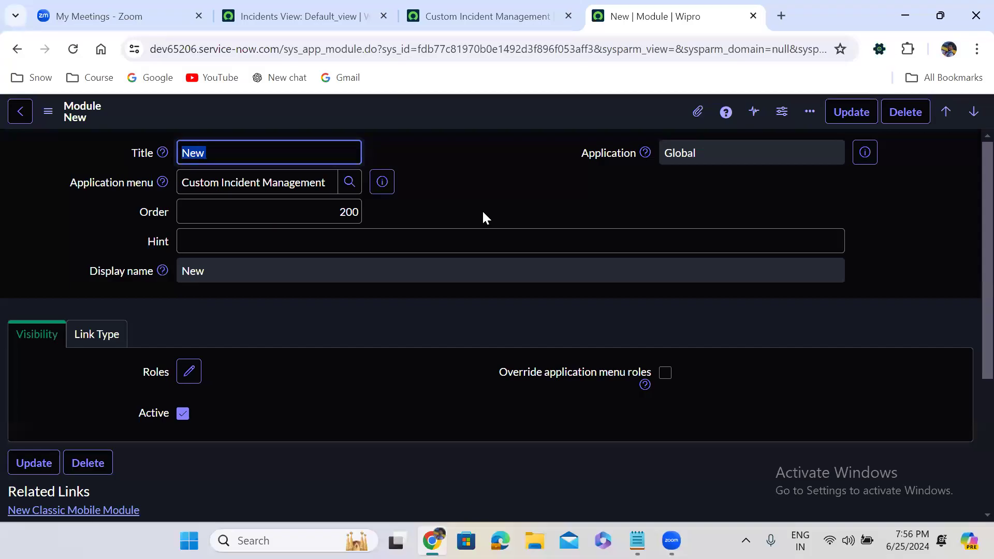
click(190, 371)
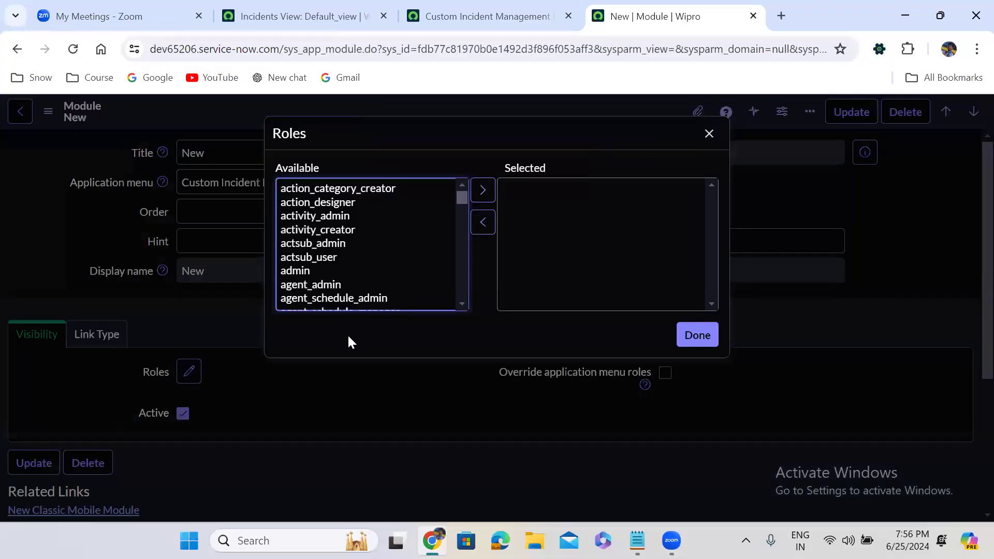
click(328, 264)
text(itil)
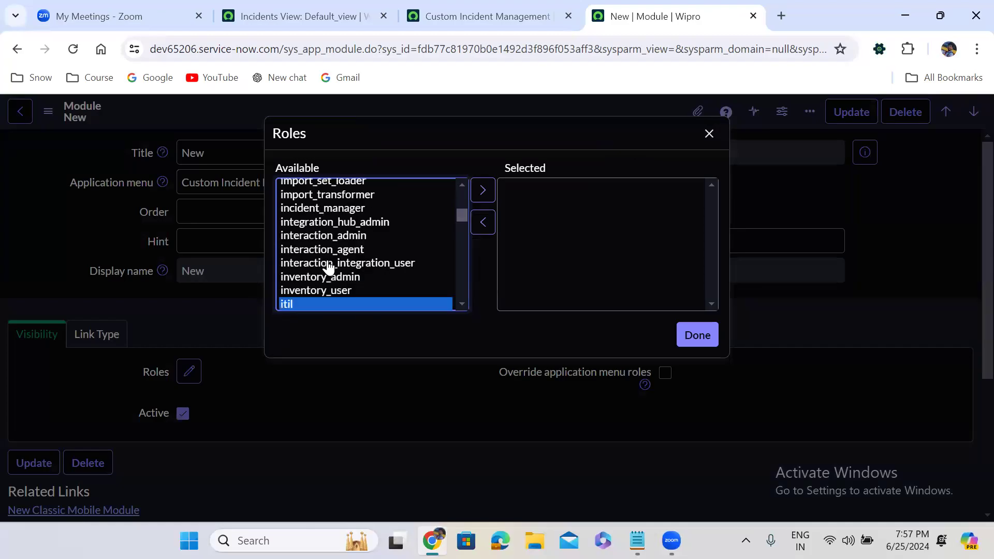
click(482, 190)
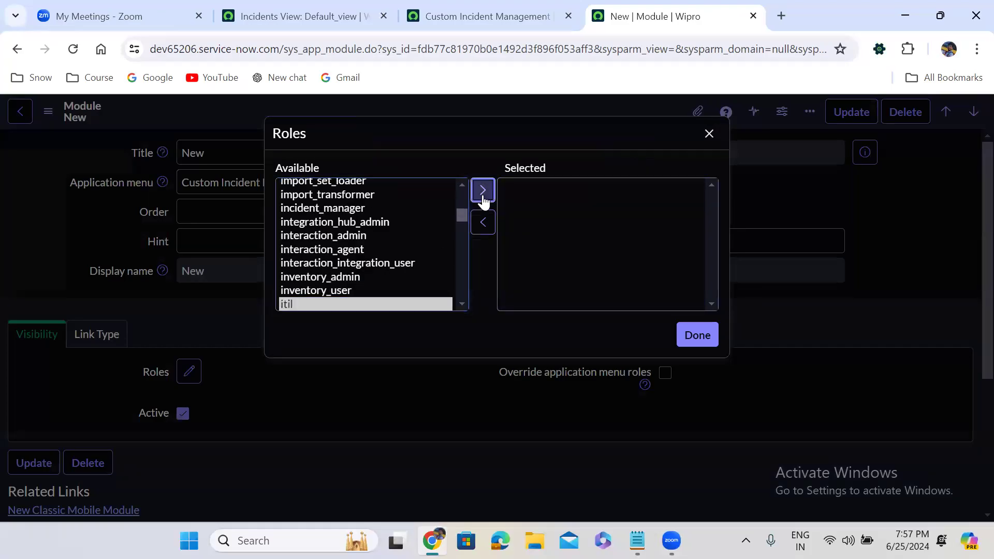
click(697, 335)
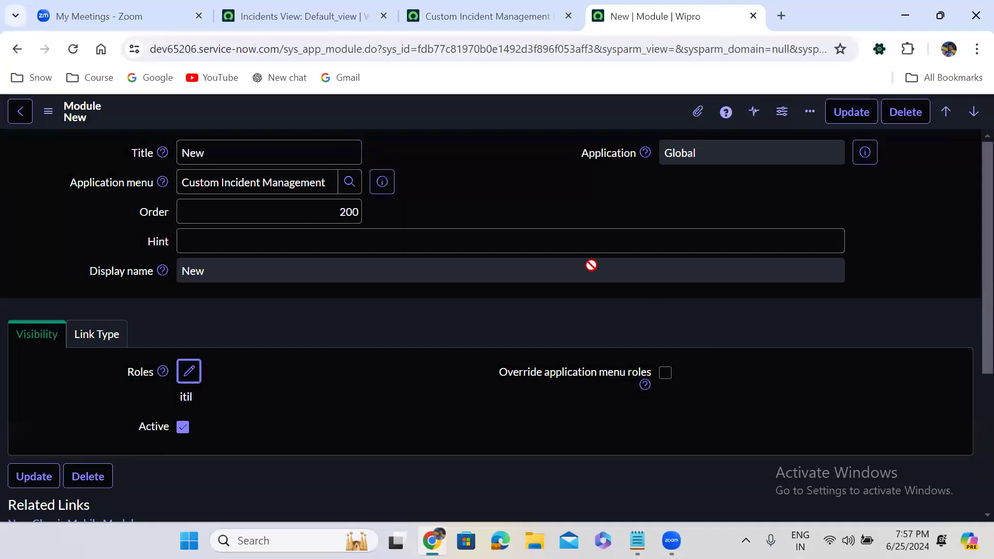
right_click(456, 111)
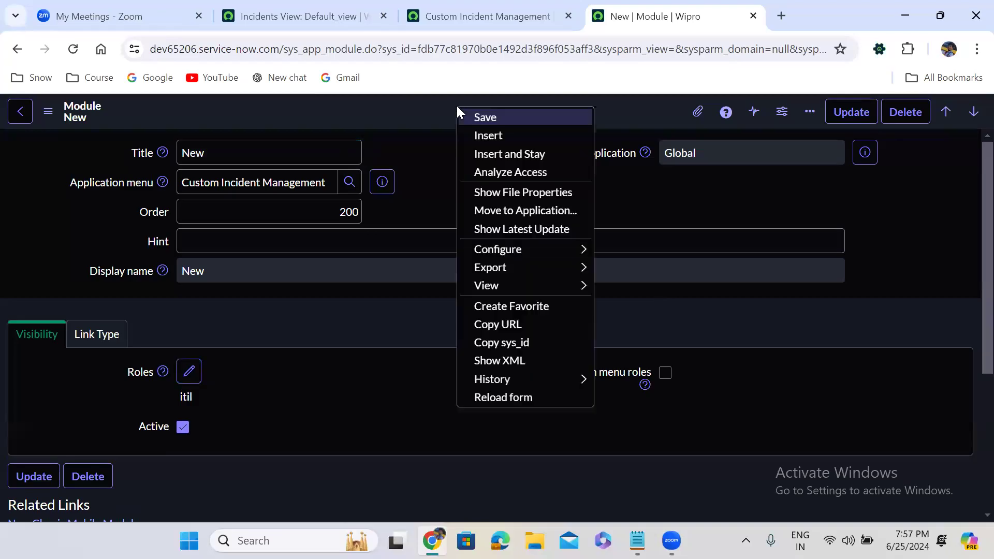
click(489, 117)
Step: Open the Create New module from the application menu's Modules list in a new tab and show its visibility settings
click(487, 16)
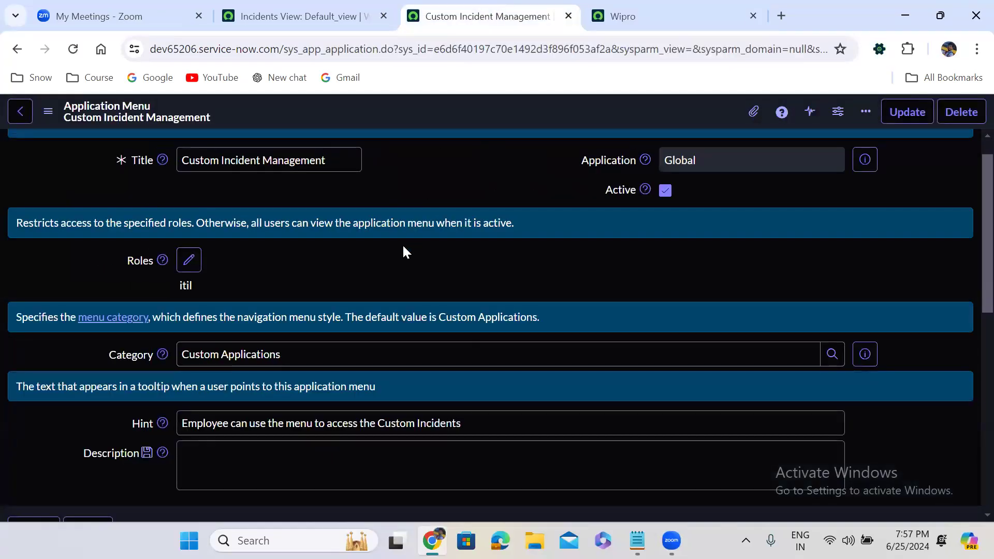
scroll(402, 244, down, 10)
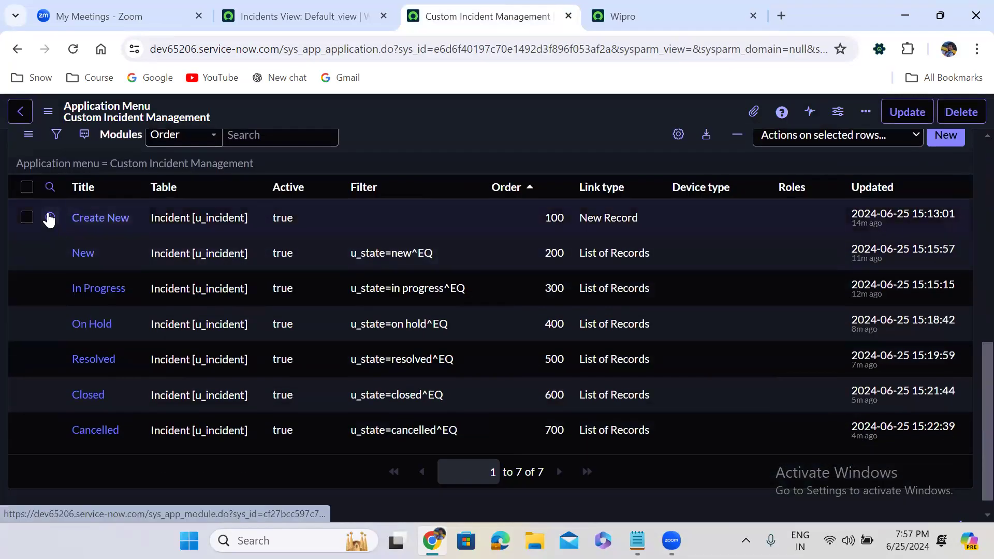
right_click(50, 217)
click(117, 231)
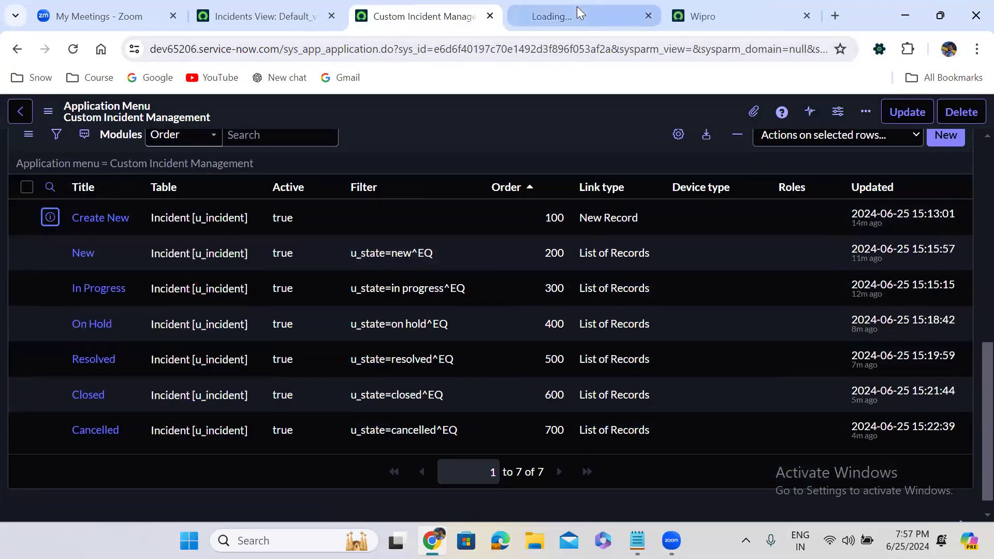
click(577, 7)
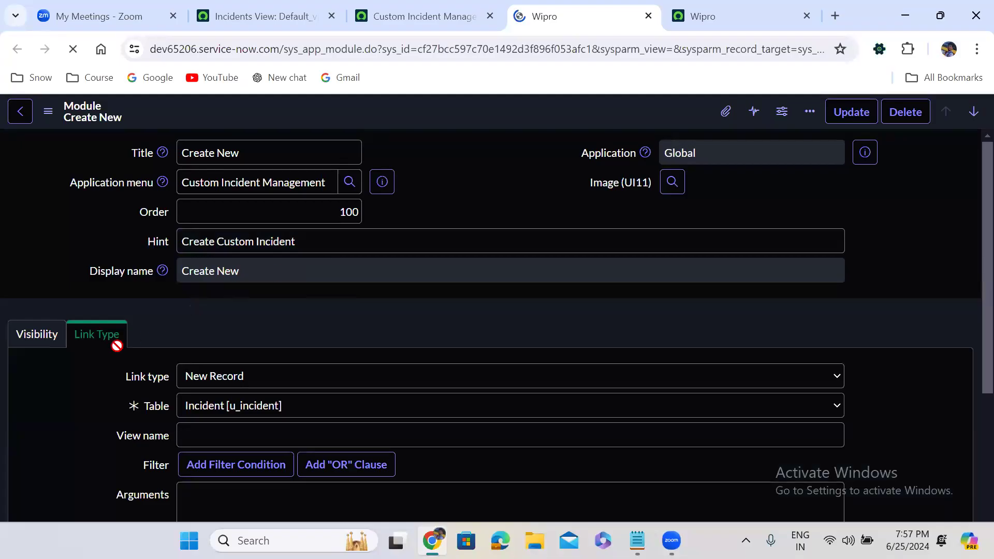
click(41, 337)
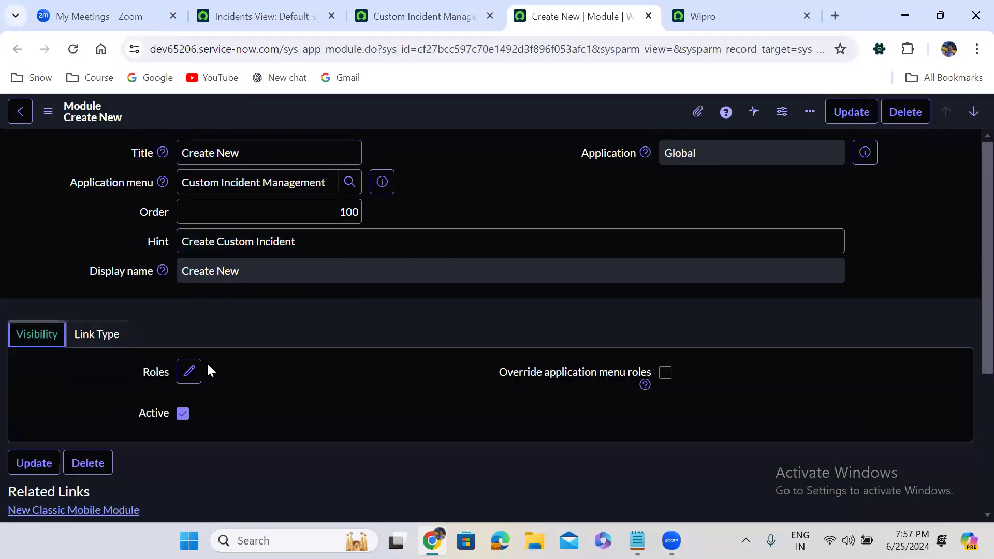
Step: Add the itil role to the Create New module and save the record
click(190, 373)
click(349, 247)
text(itil)
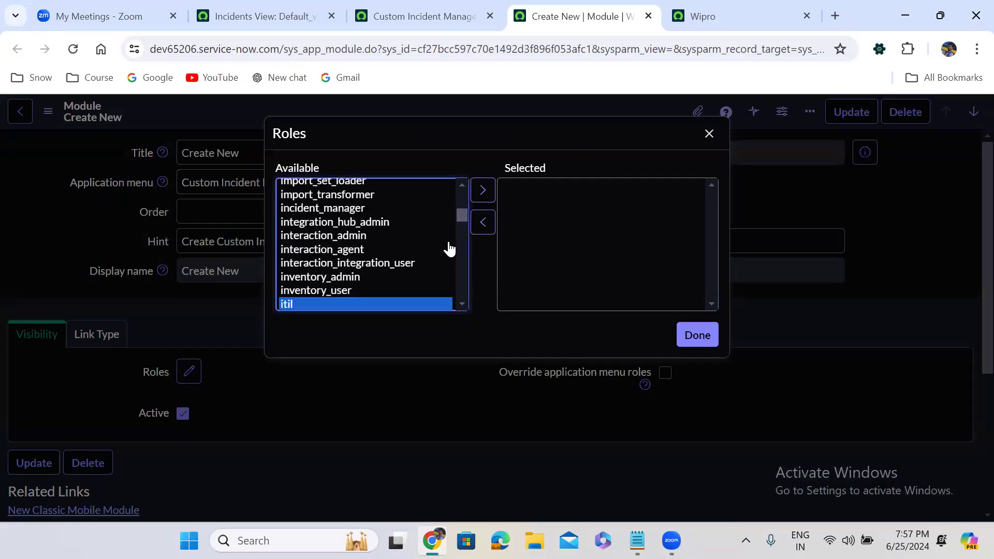
click(482, 191)
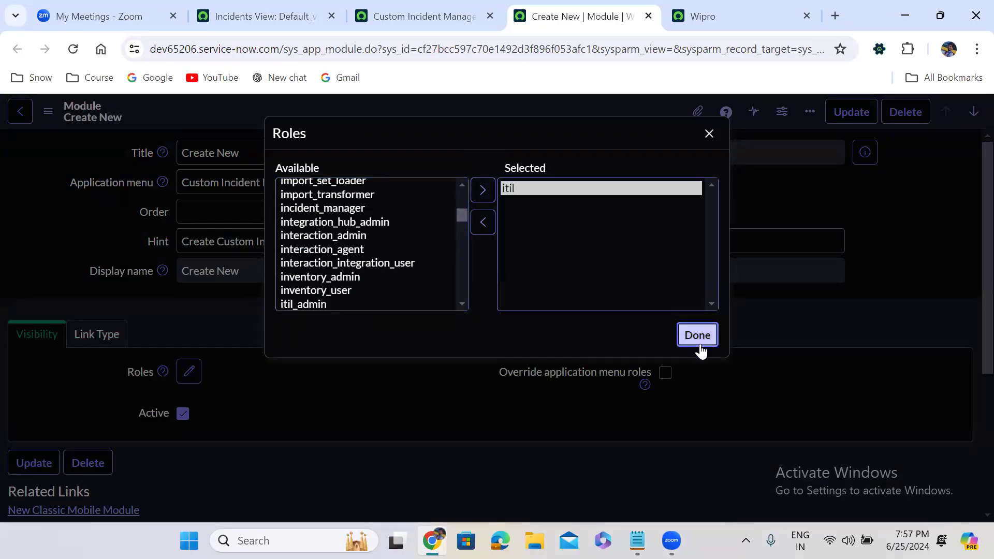
click(697, 336)
right_click(452, 114)
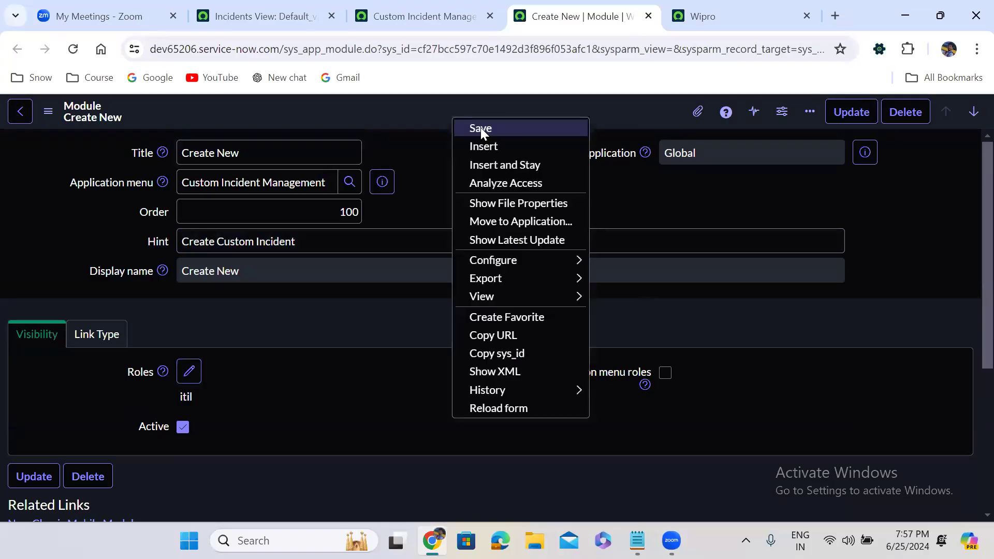
click(480, 128)
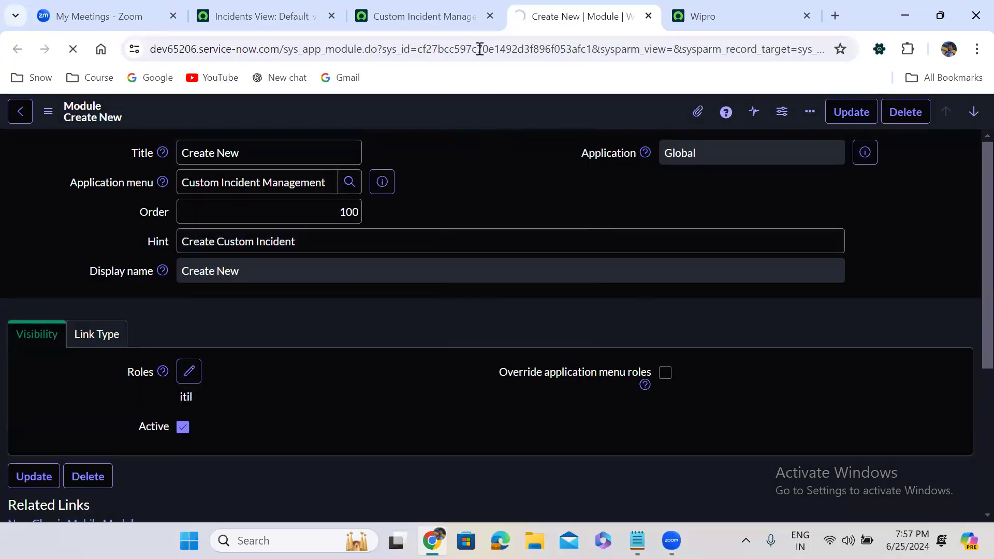
Step: Continue past the security warning on the New module's submission to complete its save
click(452, 15)
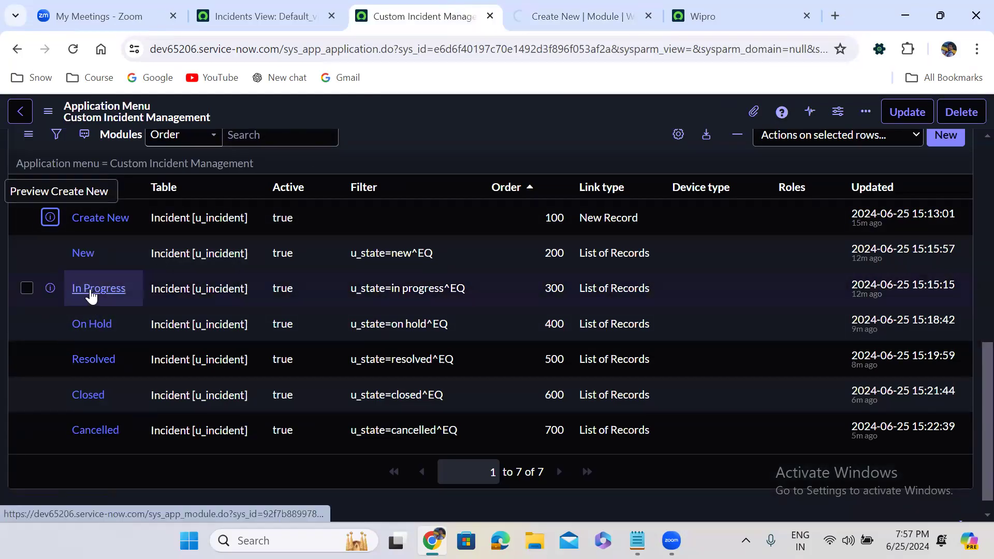
click(543, 11)
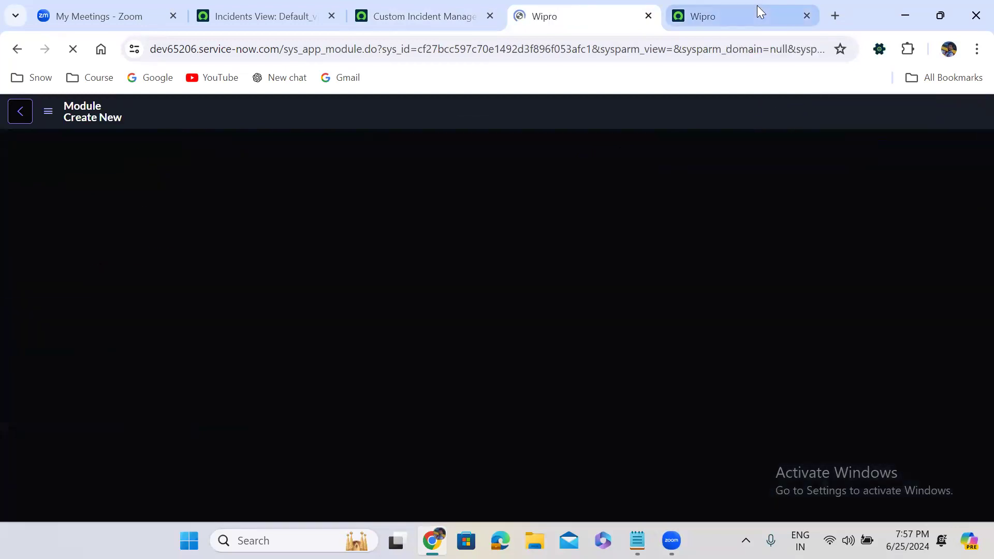
click(757, 7)
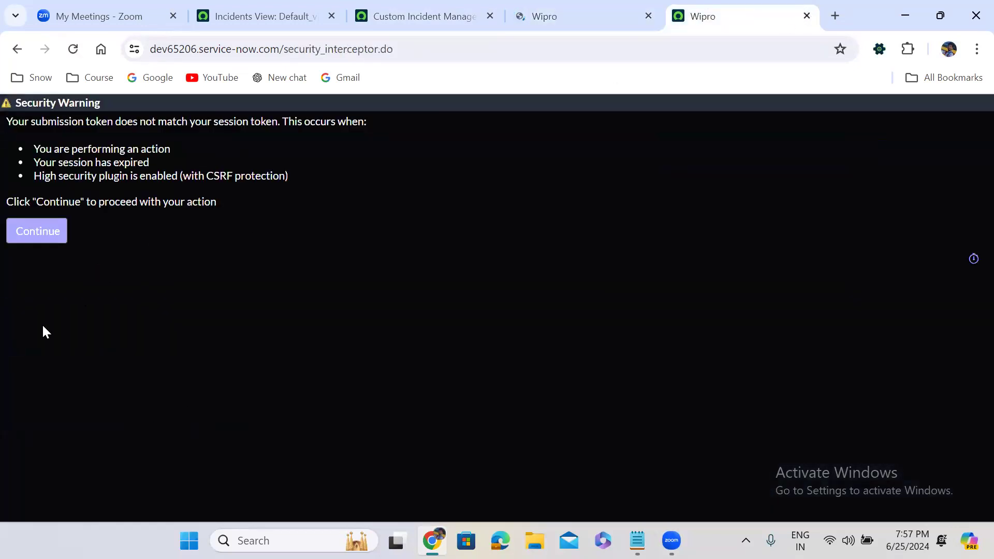
click(43, 234)
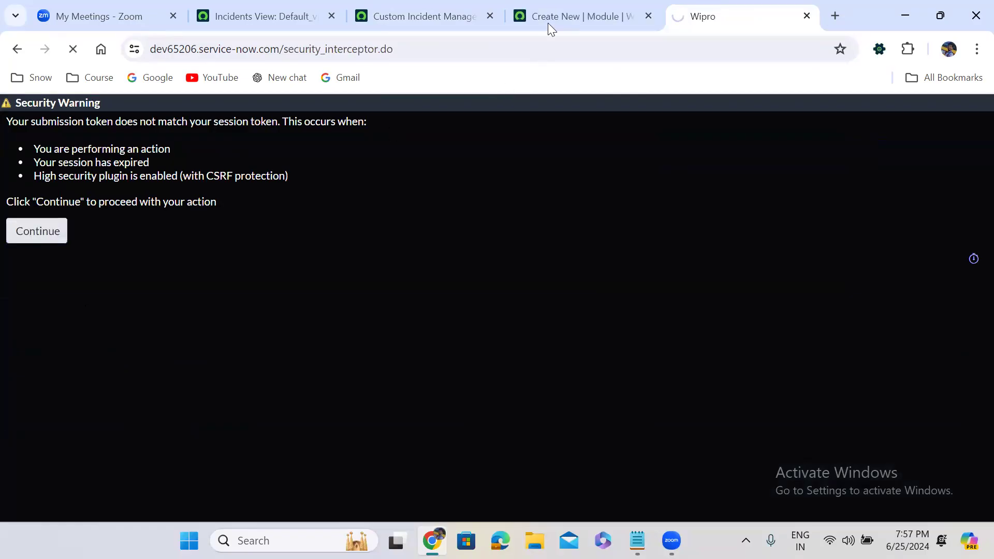
click(555, 7)
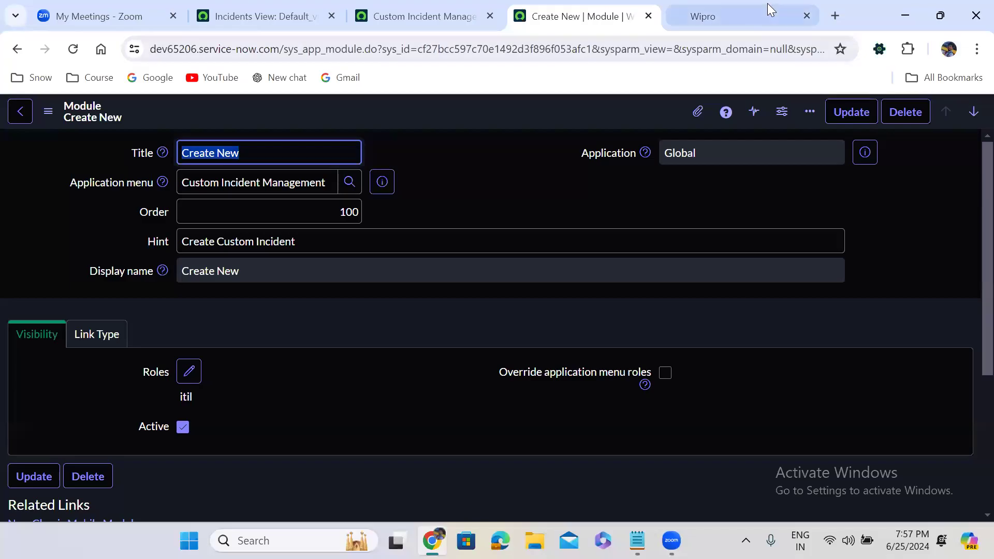
click(740, 10)
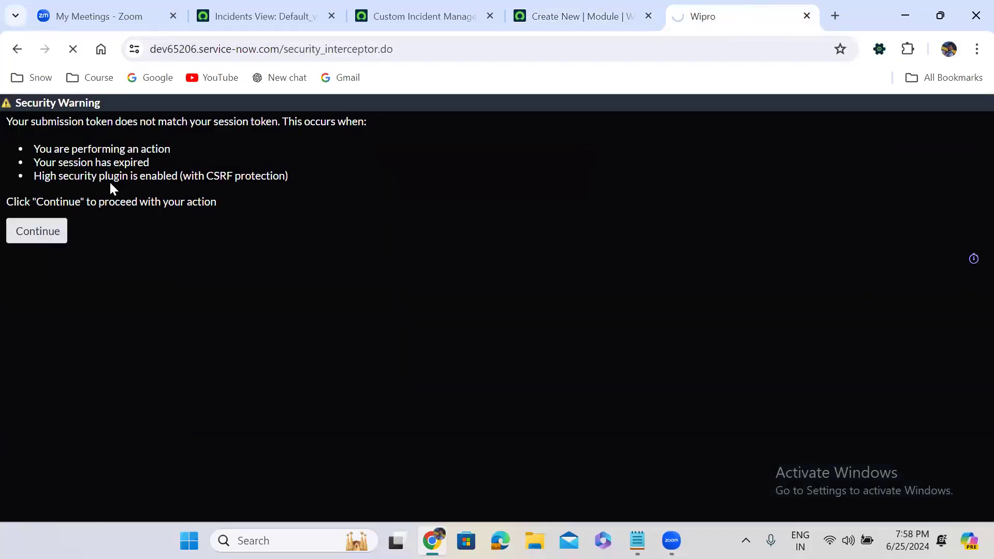
click(38, 228)
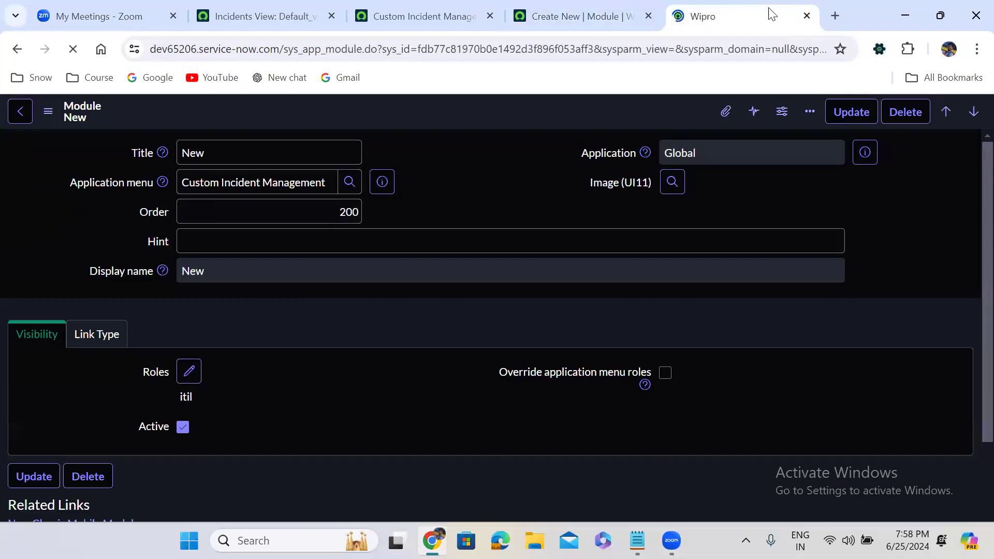
Step: Close the New and Create New module tabs and open the In Progress, On Hold, Resolved, Closed and Cancelled modules in separate tabs
click(807, 15)
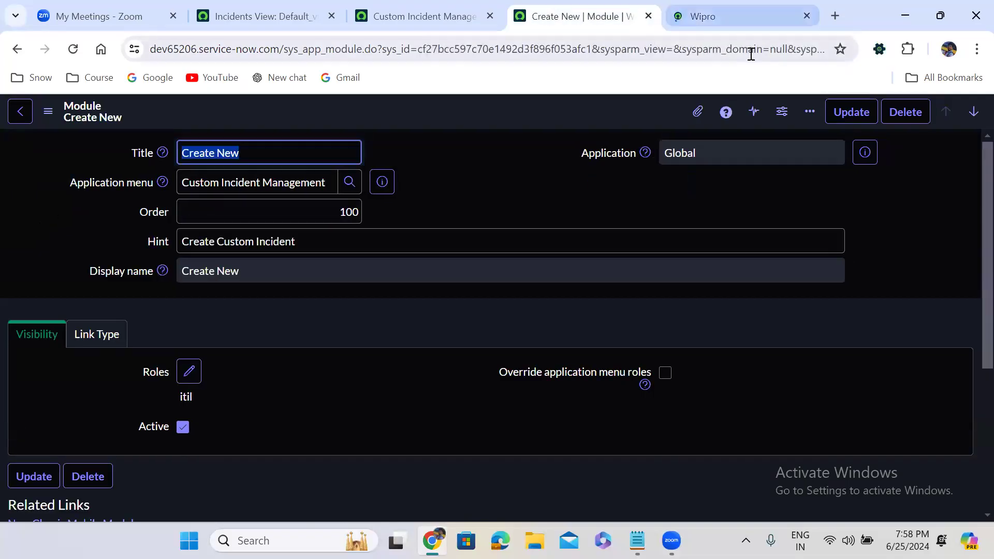
click(753, 15)
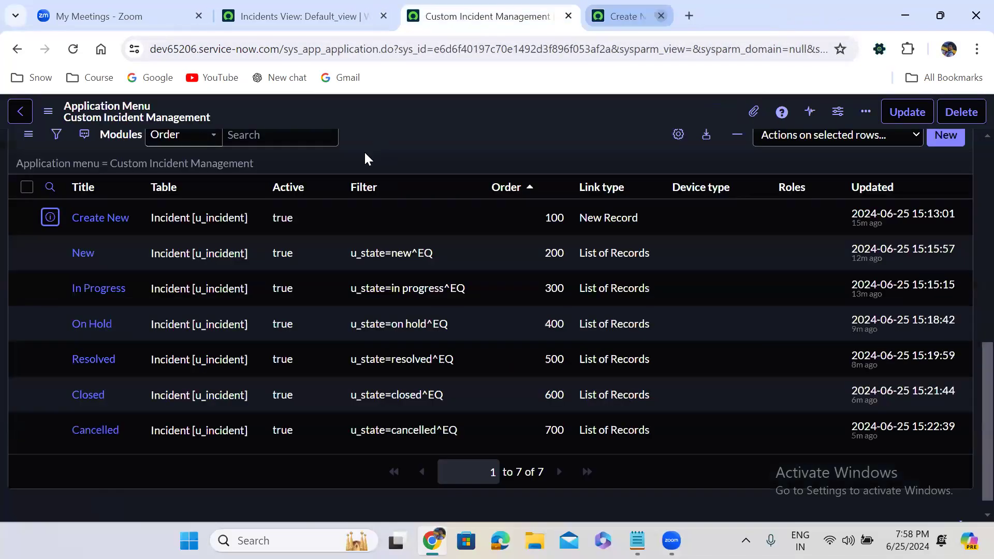
middle_click(95, 295)
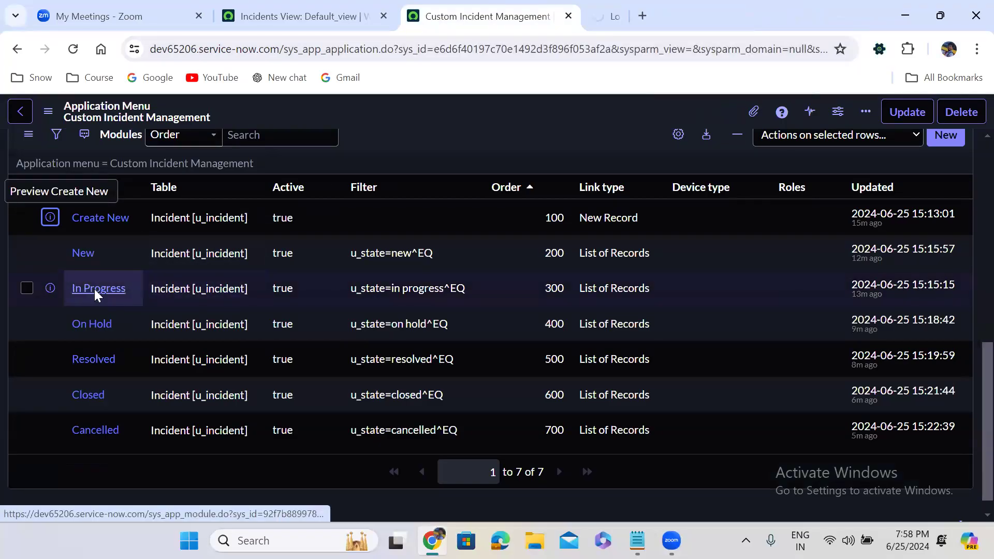
middle_click(90, 326)
middle_click(98, 362)
middle_click(91, 399)
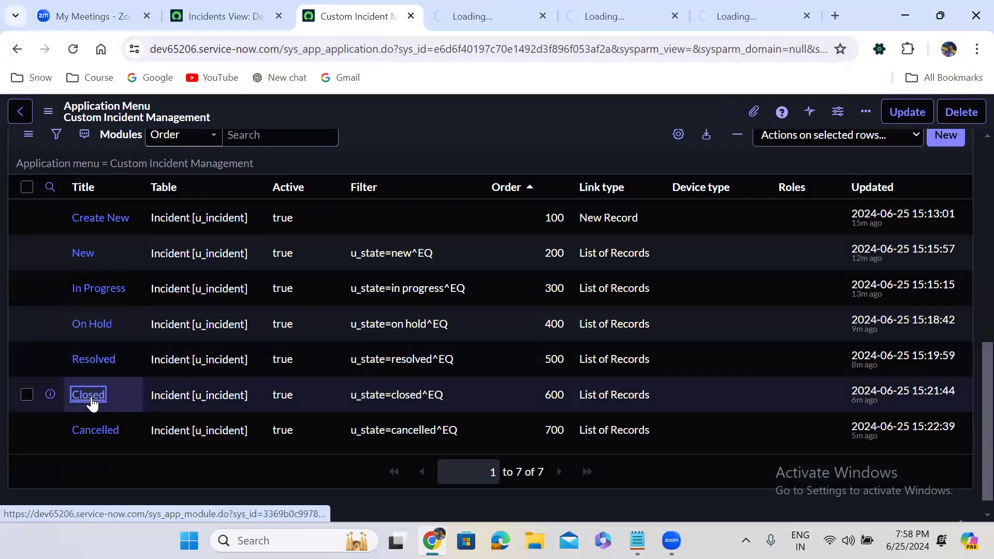
middle_click(95, 430)
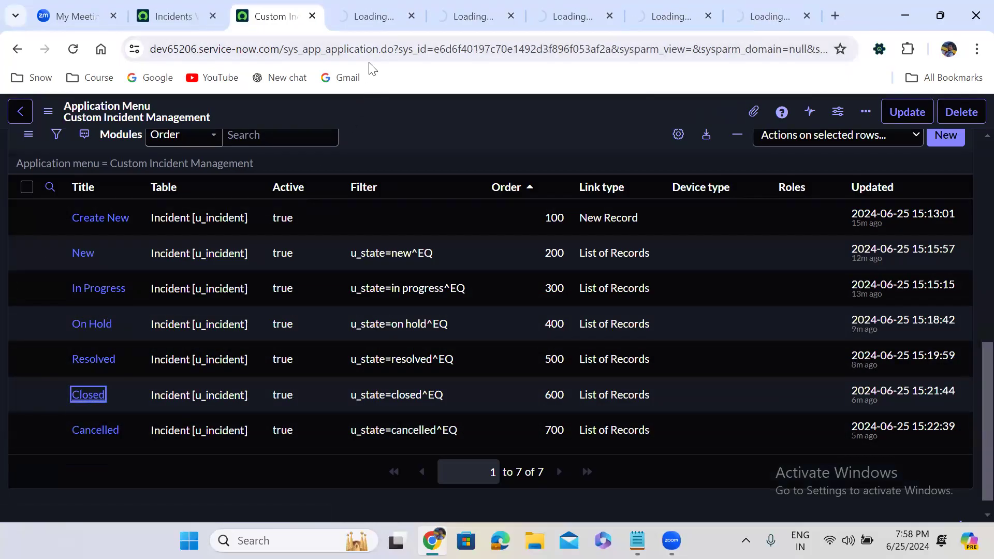
Step: Add the itil role to the In Progress module's visibility settings and save the record
click(370, 17)
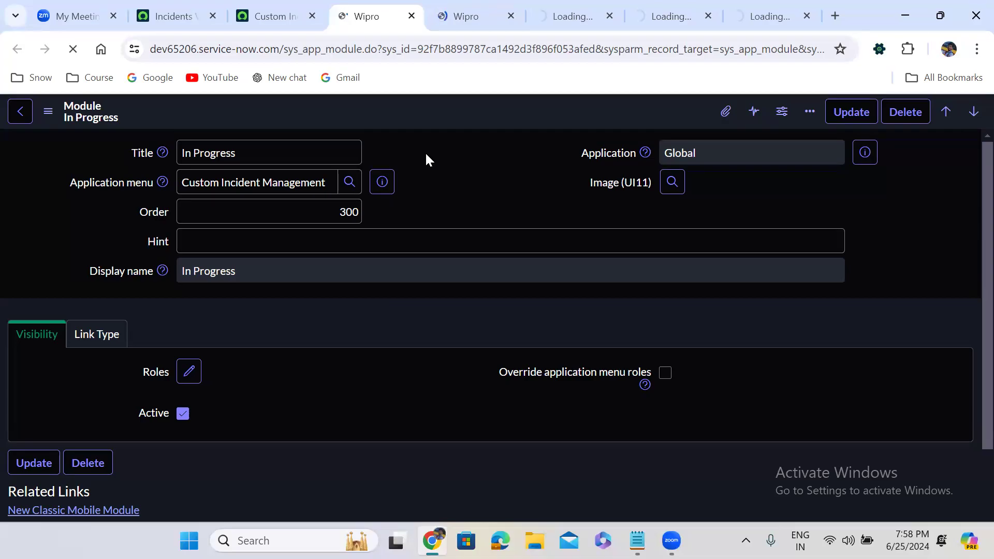
click(536, 228)
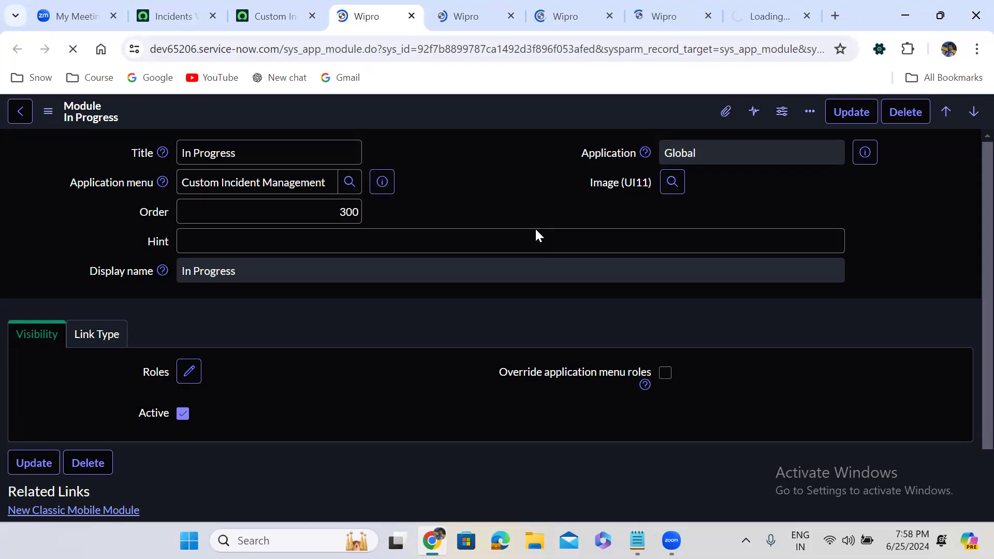
click(298, 12)
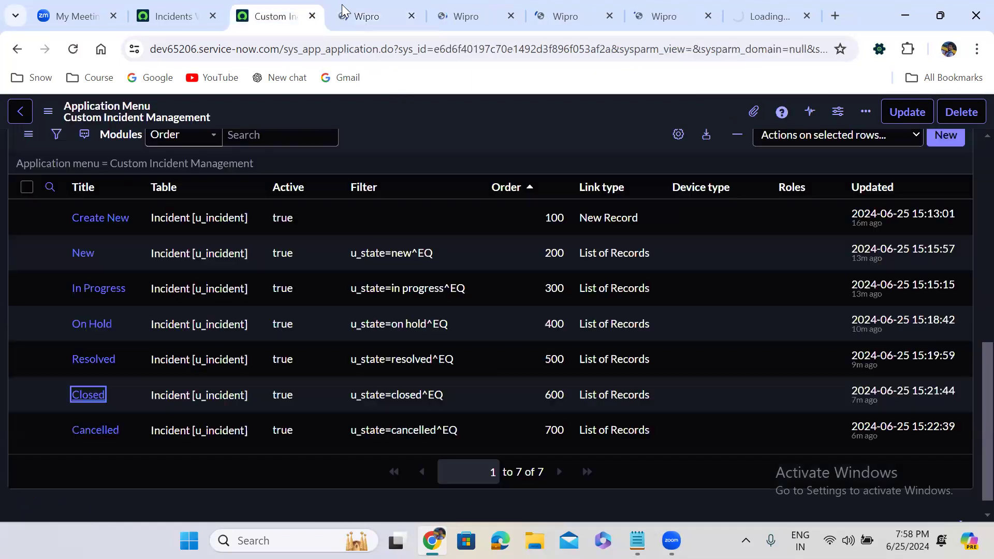
click(342, 10)
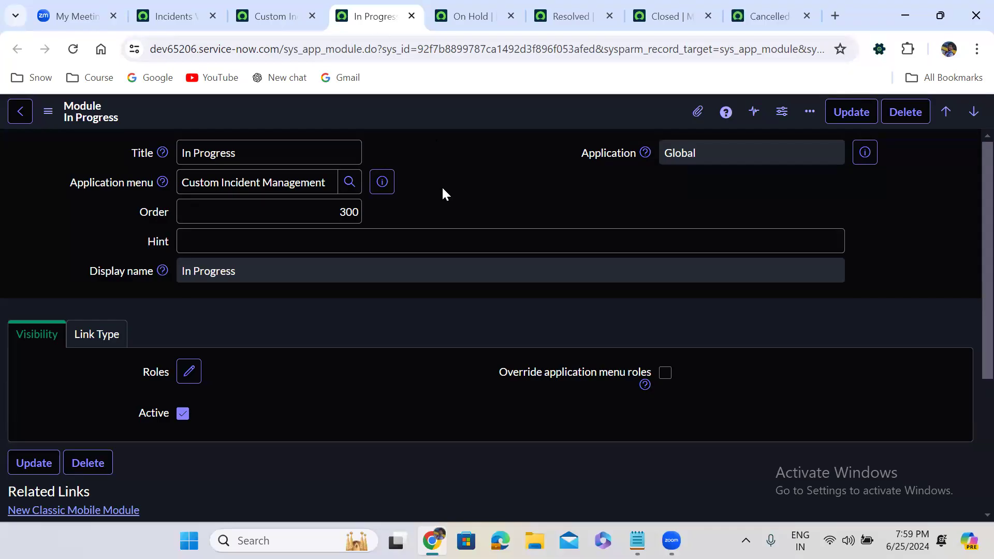
click(189, 374)
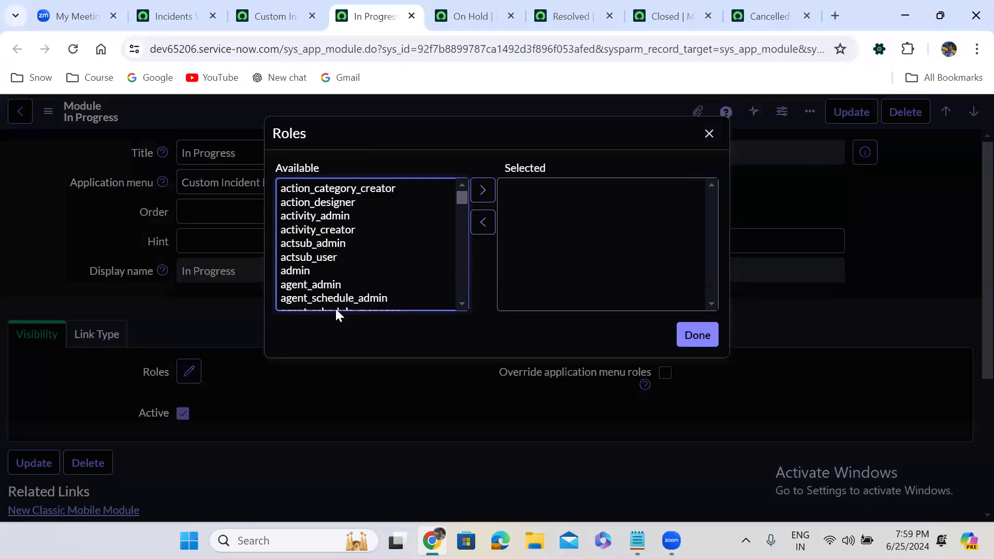
click(339, 243)
text(itil)
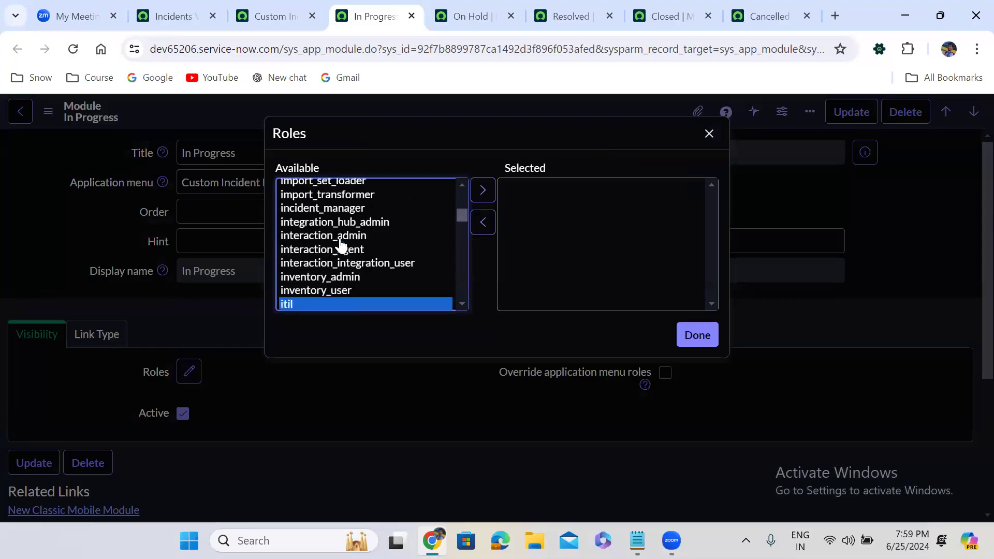
click(482, 190)
click(695, 337)
right_click(433, 110)
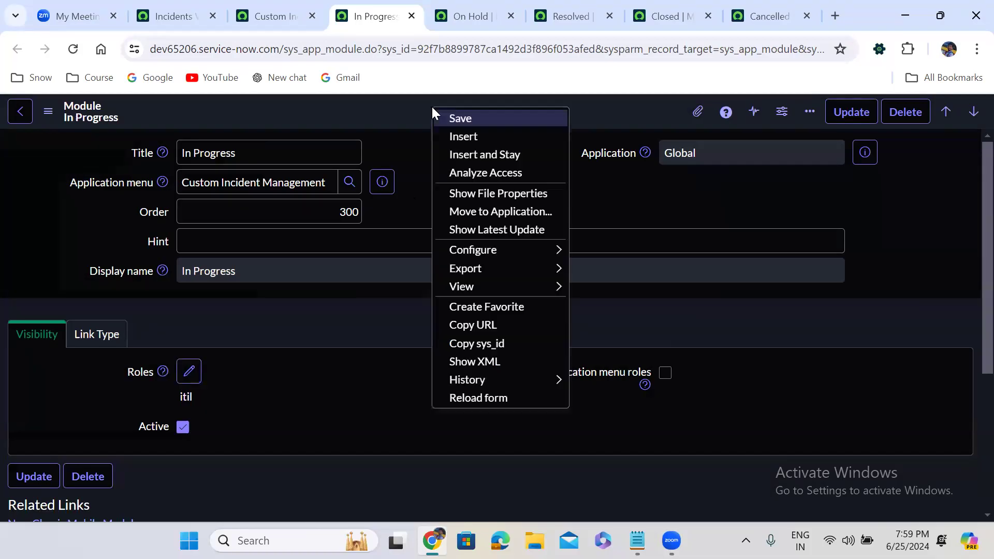
click(458, 120)
Step: Add the itil role to the On Hold module's visibility settings and save the record
click(468, 15)
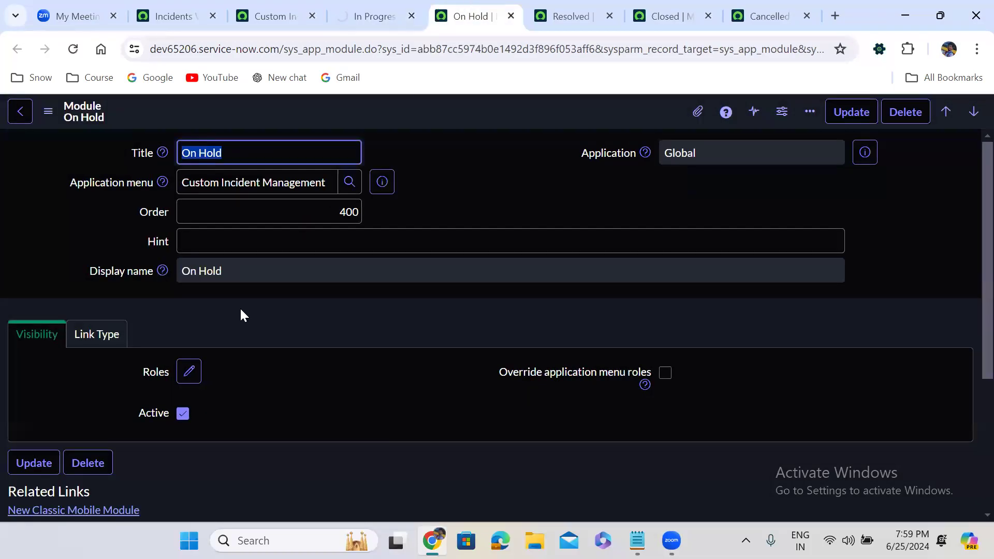
click(189, 372)
click(315, 229)
text(itil)
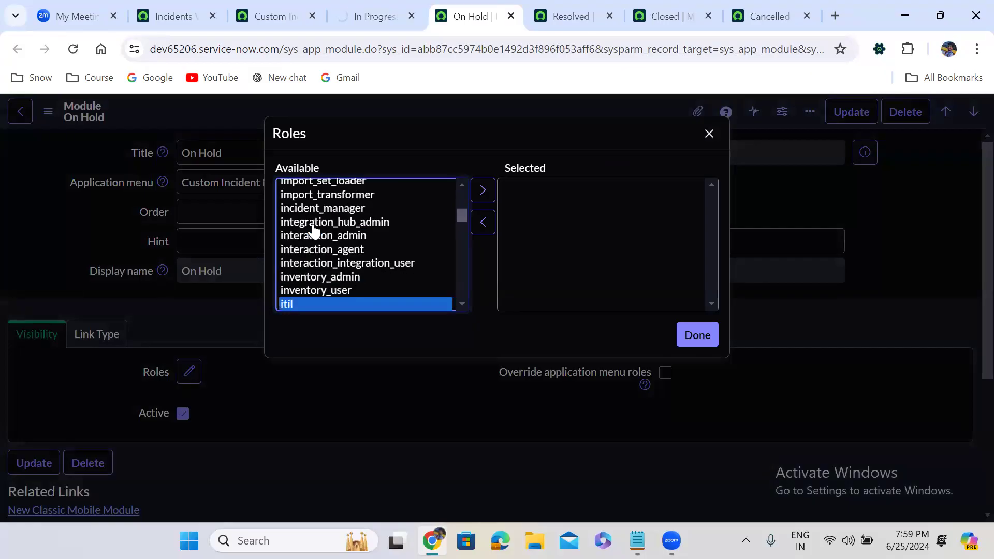
click(482, 190)
click(697, 336)
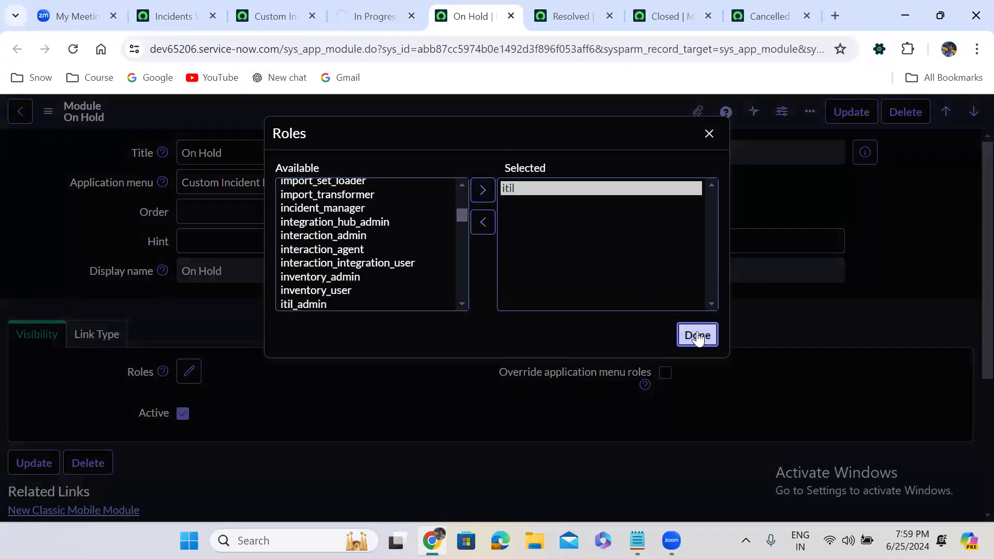
right_click(448, 113)
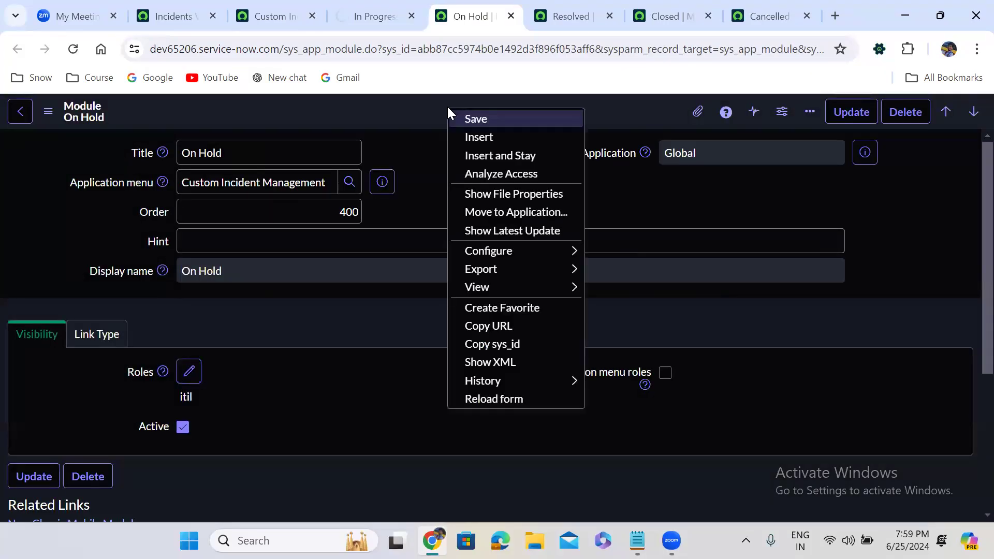
click(479, 119)
Step: Add the itil role to the Resolved module's visibility settings and save the record
click(569, 16)
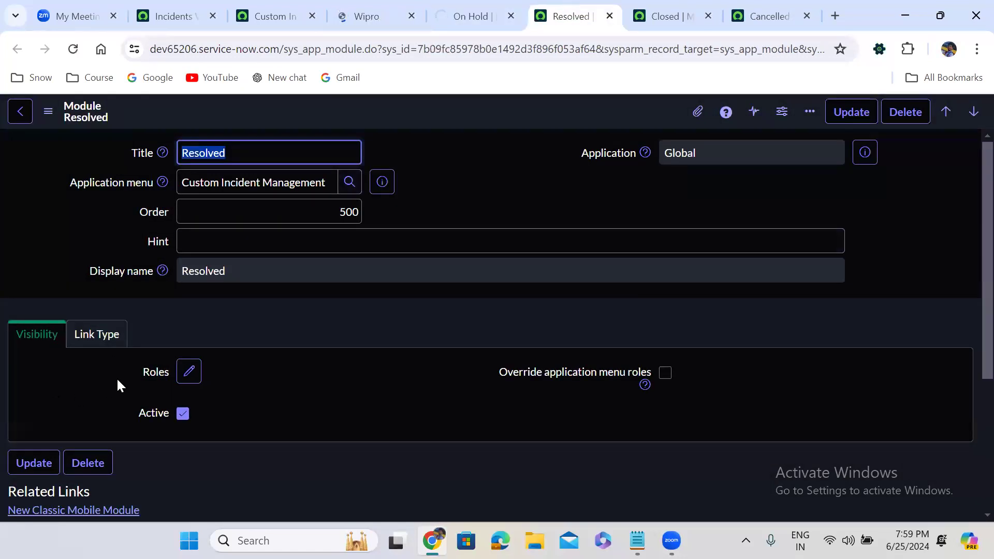
click(189, 372)
click(324, 230)
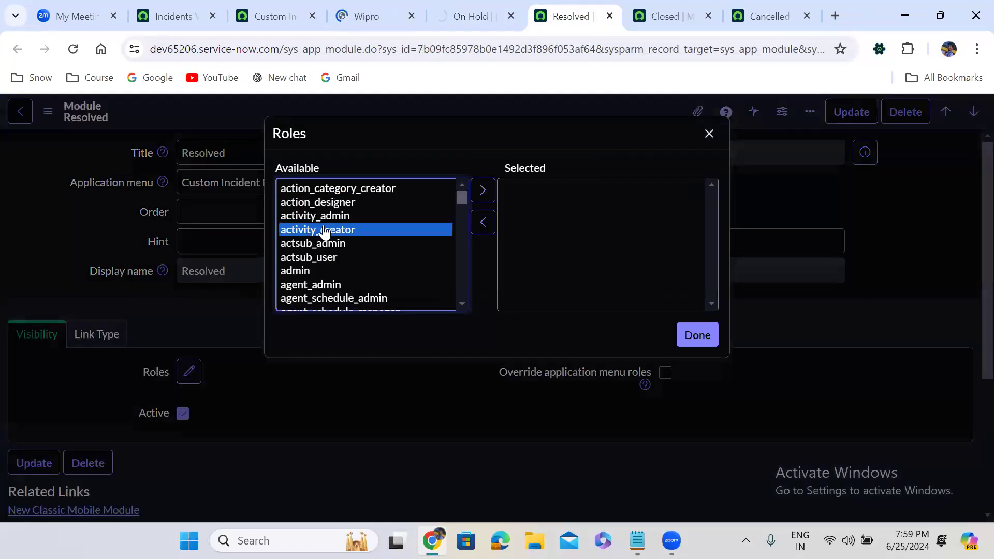
text(itil)
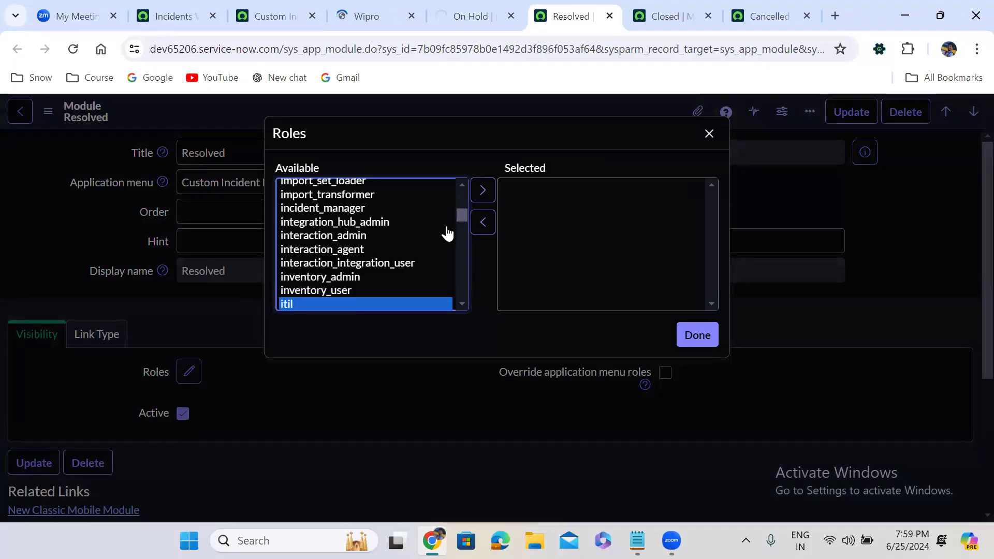
click(482, 191)
click(694, 336)
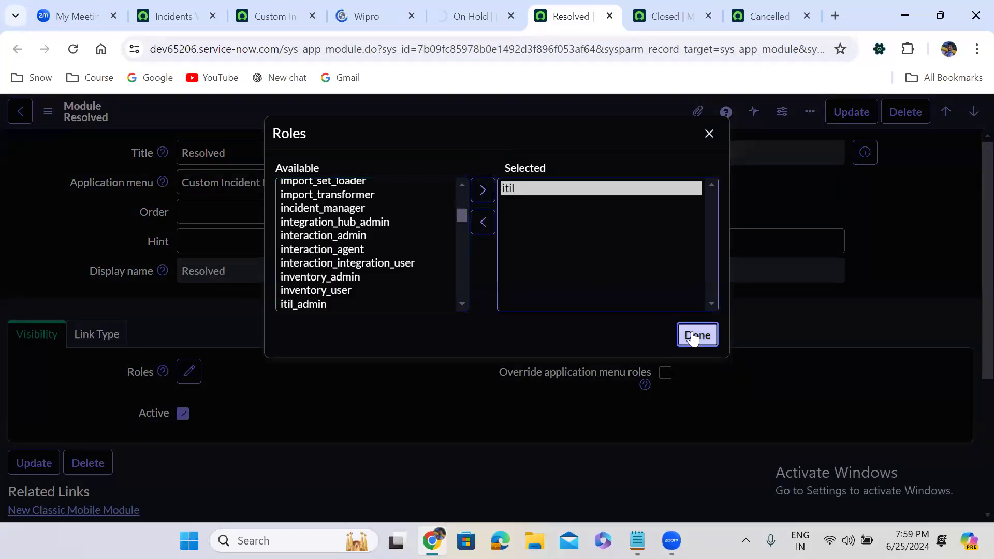
right_click(473, 110)
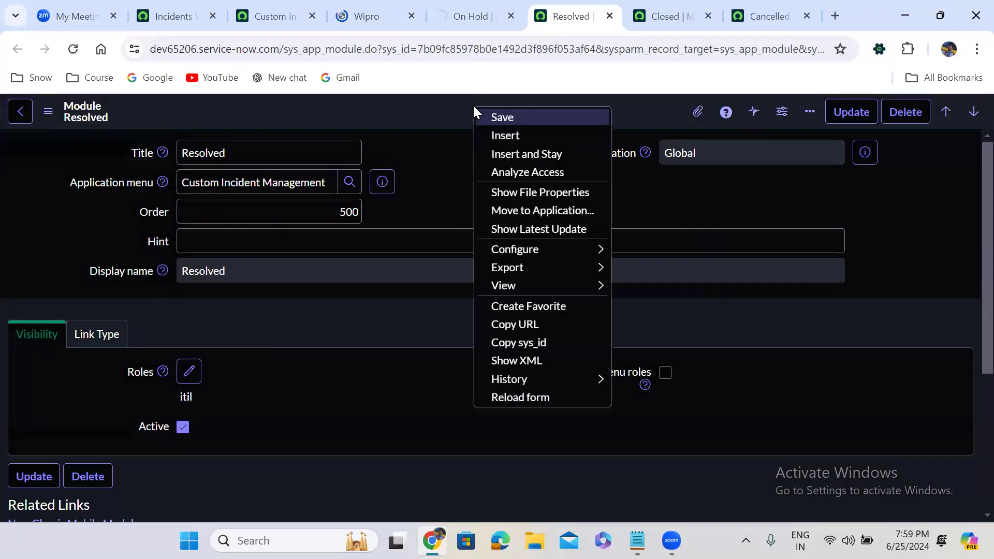
click(508, 117)
Step: Add the itil role to the Closed module's visibility settings and save the record
key(ctrl+Tab)
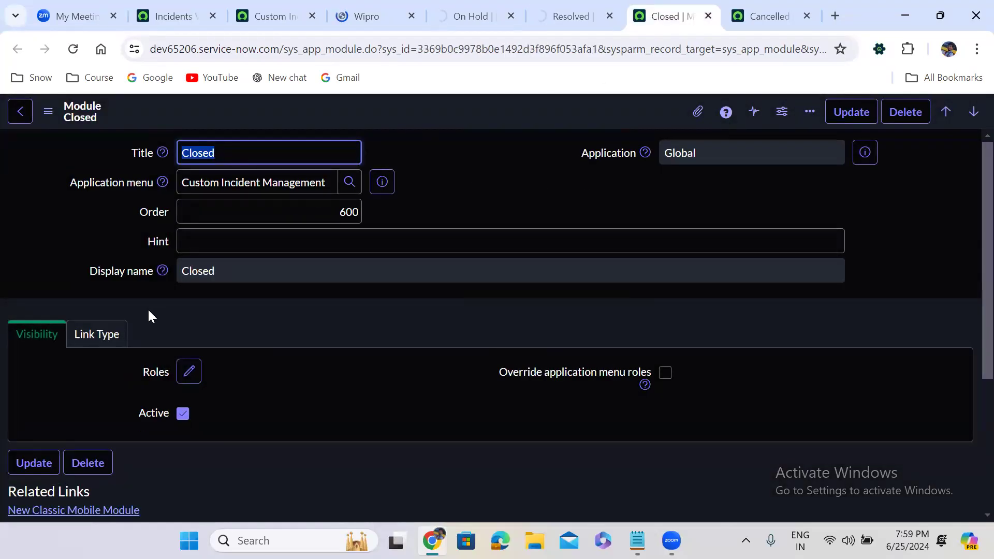
click(182, 374)
click(323, 230)
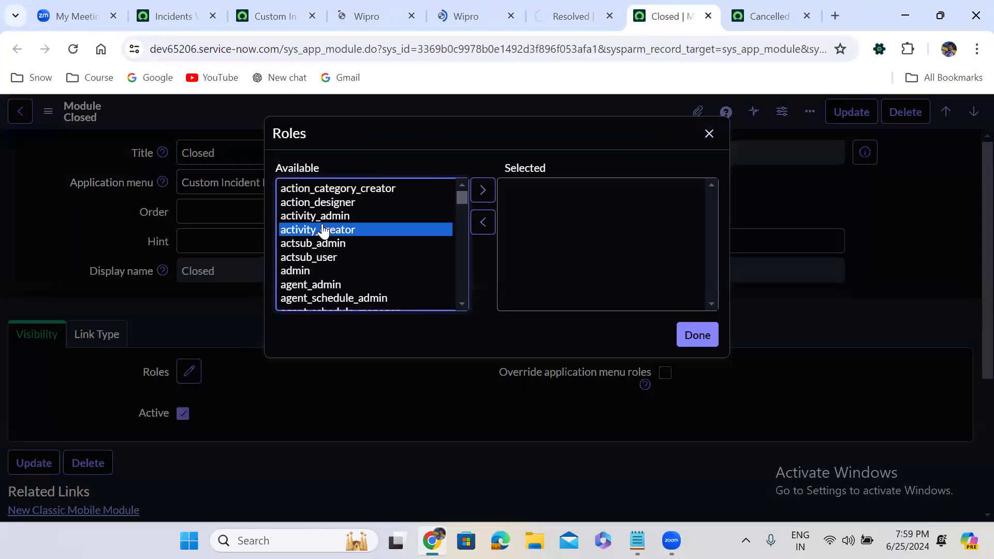
text(itil)
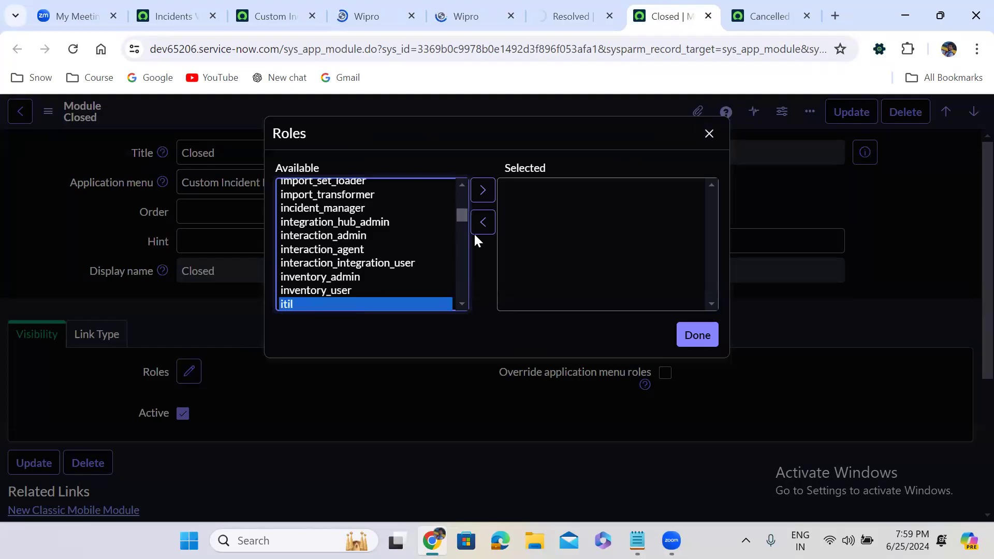
click(481, 191)
click(696, 336)
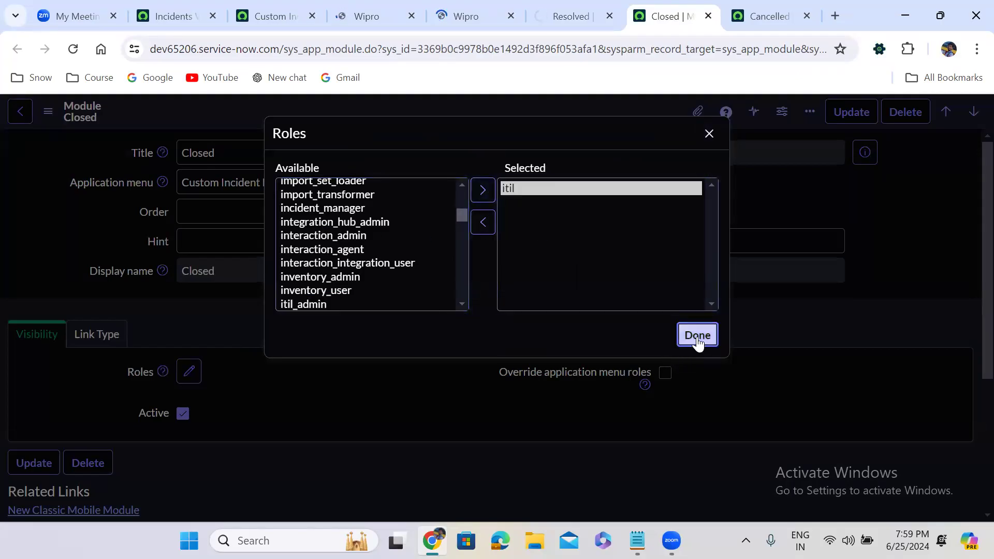
right_click(474, 107)
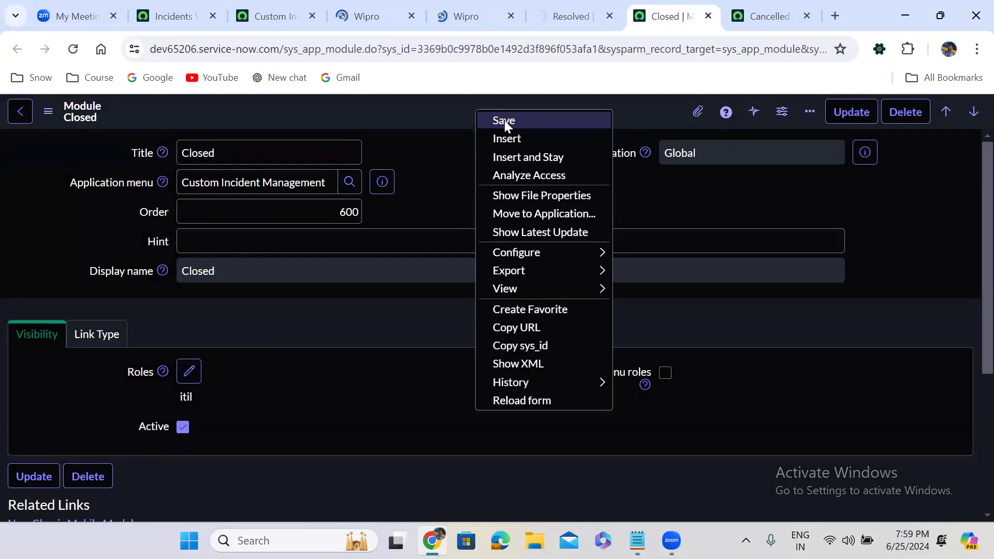
click(504, 120)
Step: Add the itil role to the Cancelled module's visibility settings and save the record
click(765, 16)
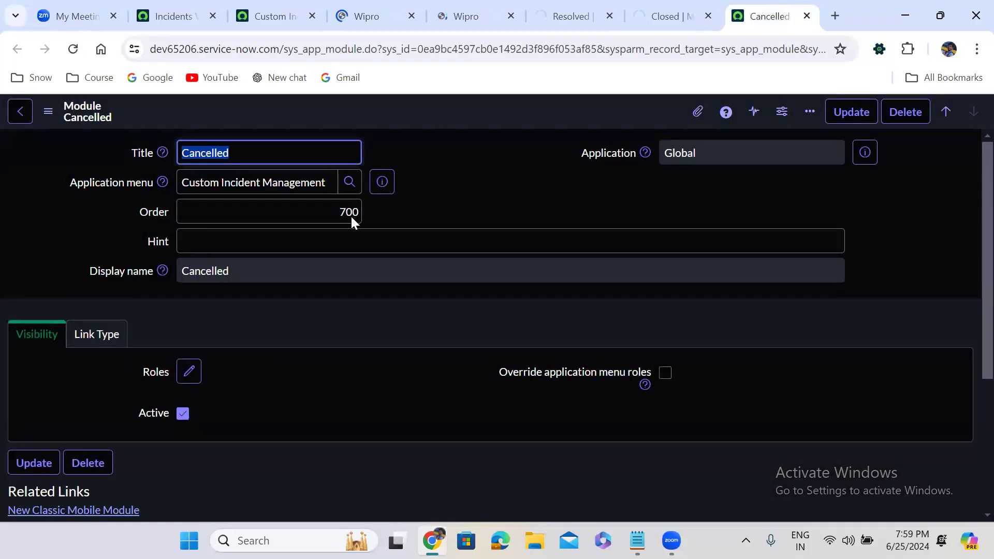
click(187, 372)
click(342, 257)
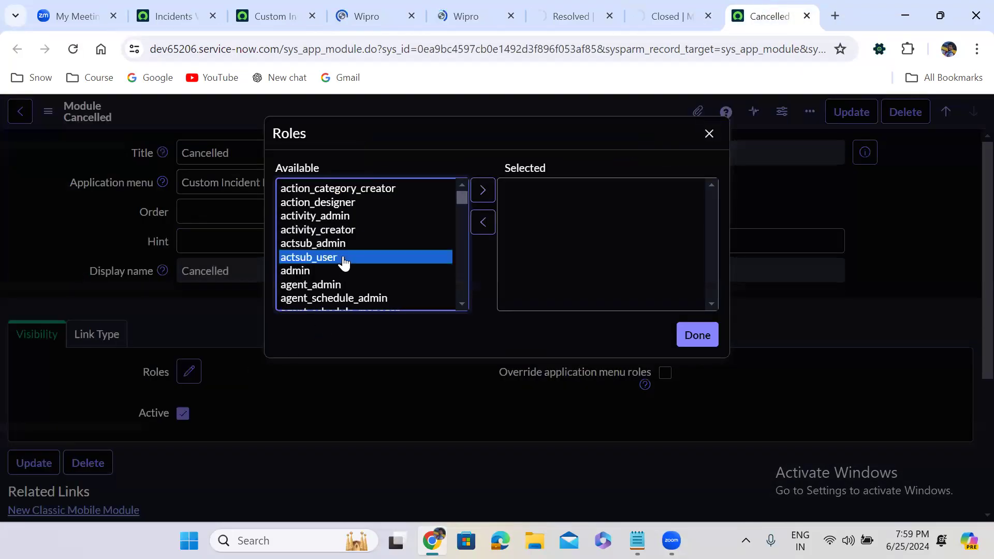
text(itil)
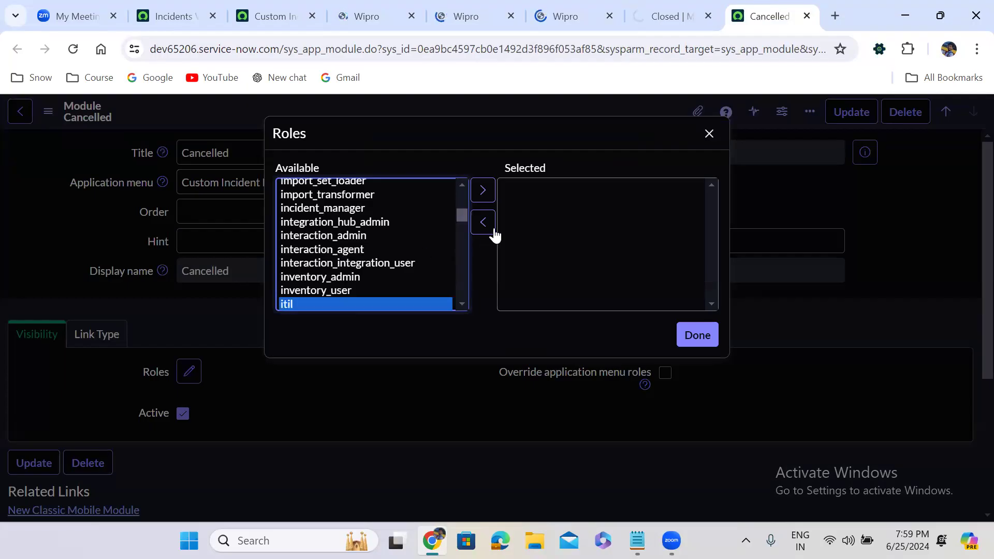
click(482, 192)
click(679, 333)
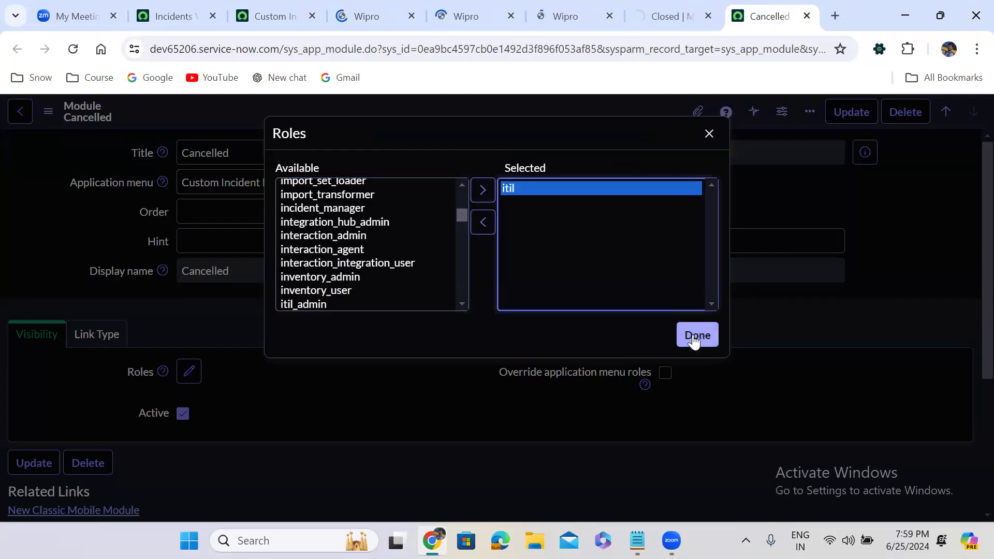
right_click(459, 113)
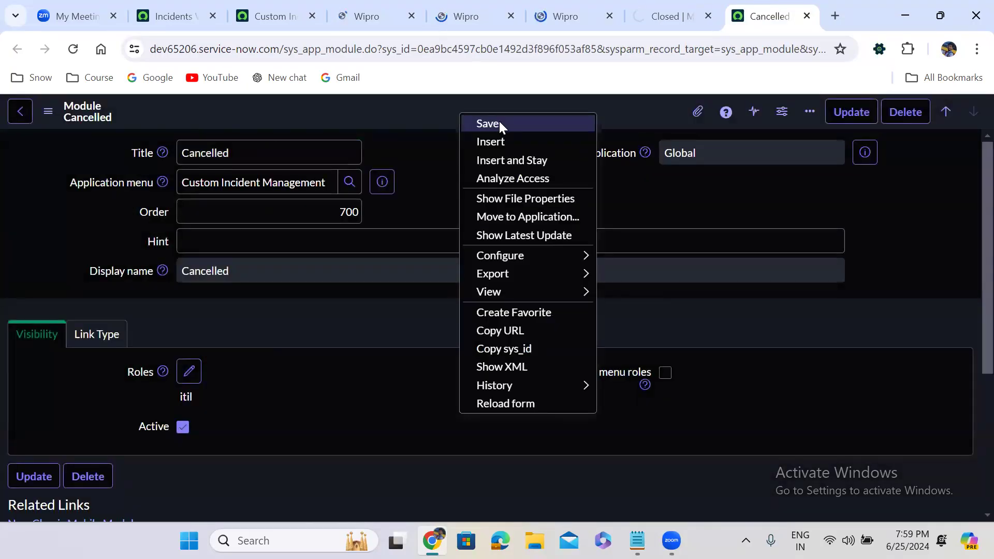
click(499, 122)
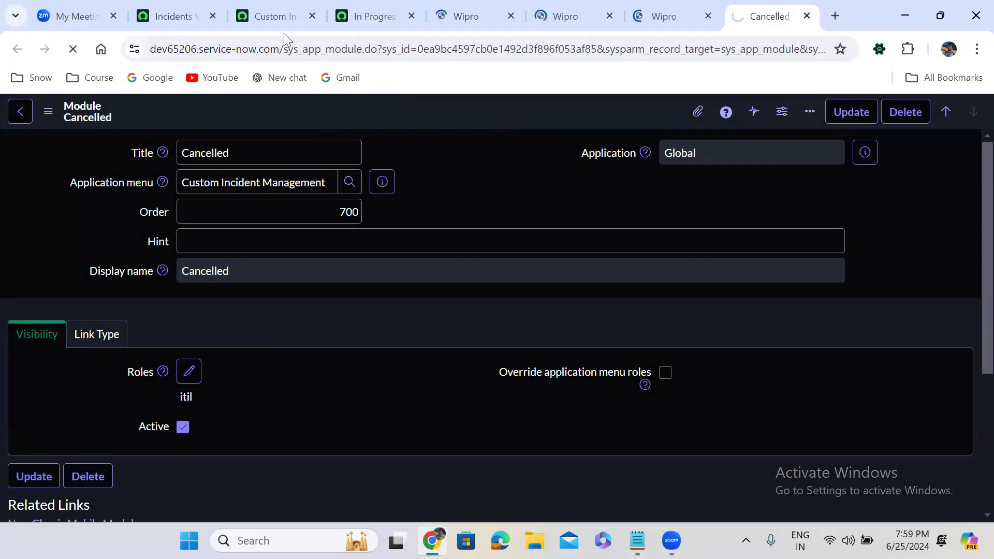
Step: Return to the In Progress module and examine its link type settings, including the available link types
click(271, 7)
click(175, 16)
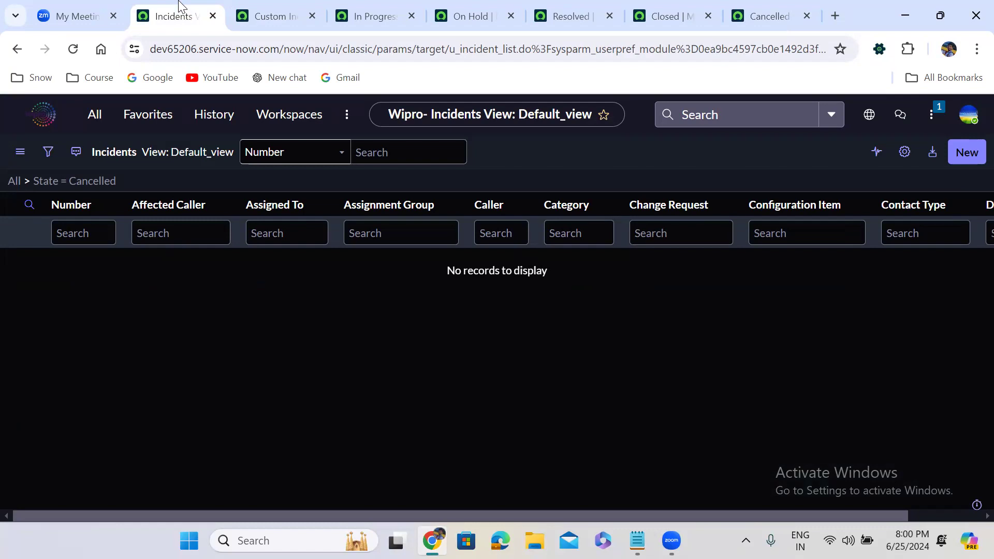
click(360, 6)
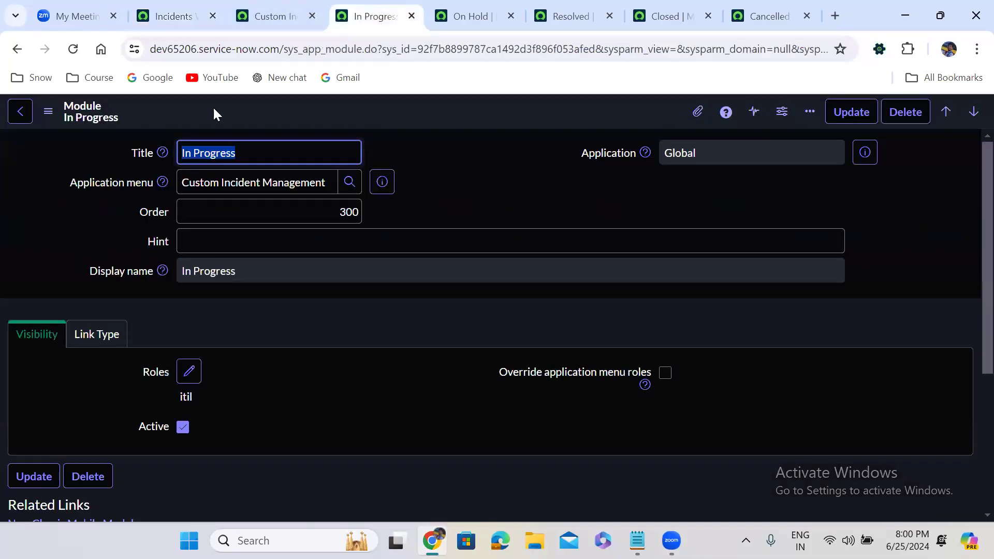
click(86, 333)
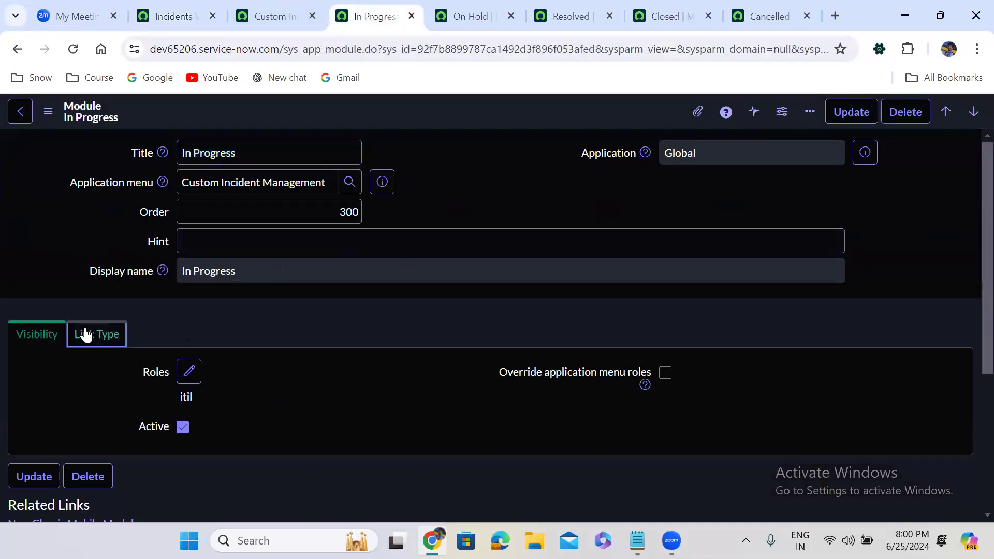
scroll(349, 316, down, 4)
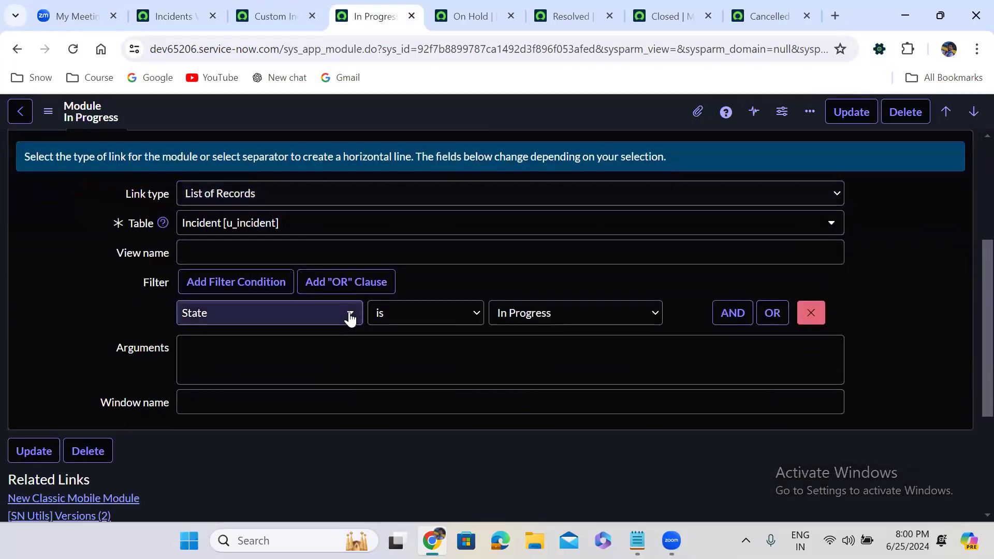
click(222, 194)
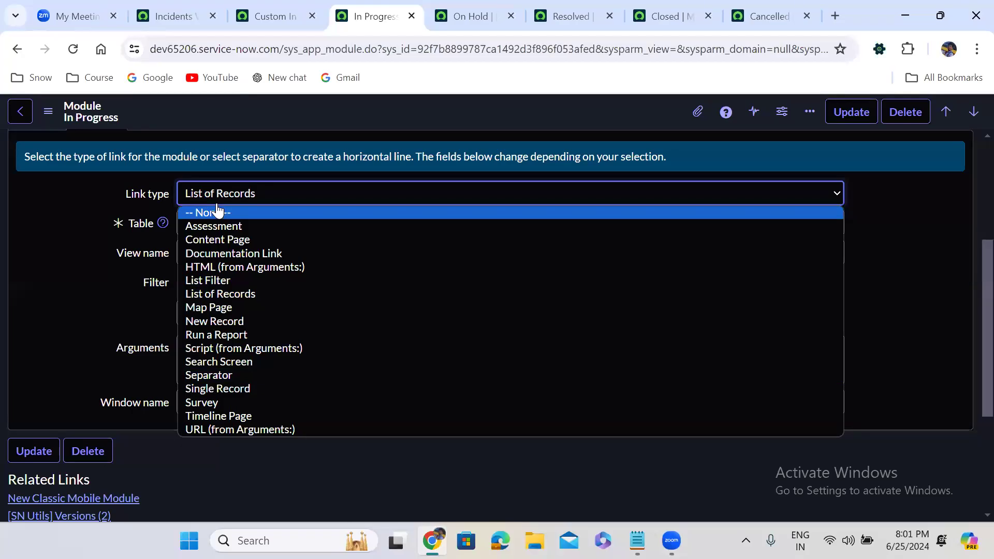
click(264, 139)
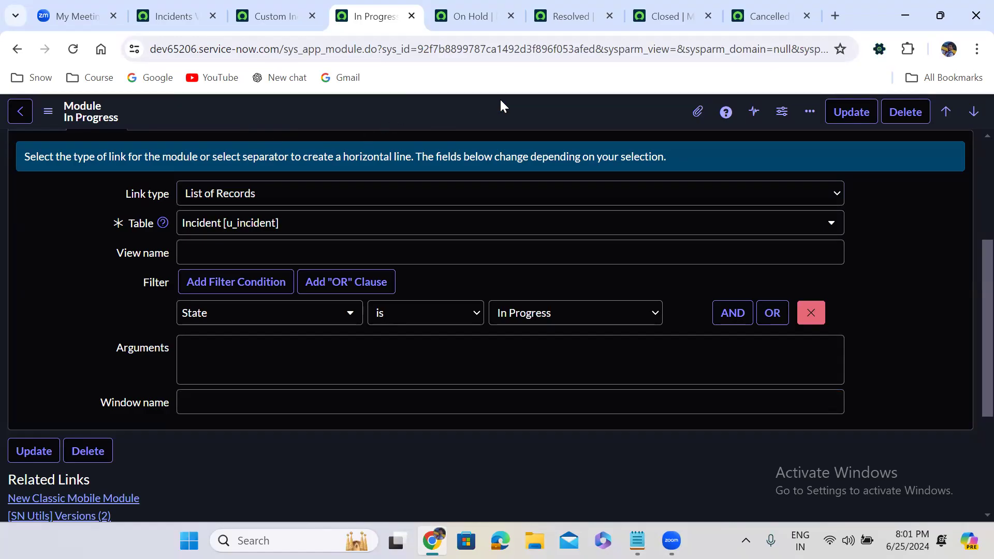
Step: Start a new module under the Custom Incident Management application menu with the title Properties and order 800
click(267, 14)
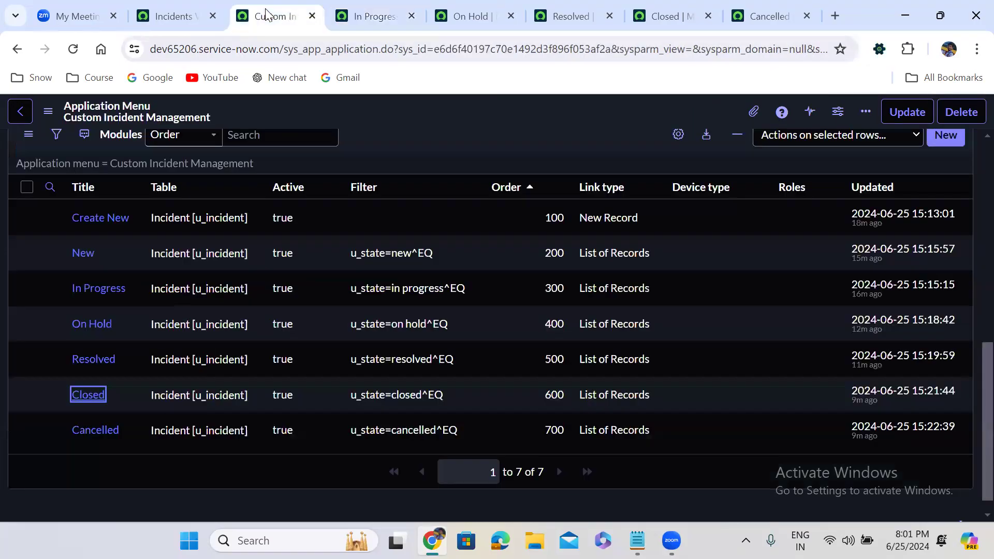
click(954, 138)
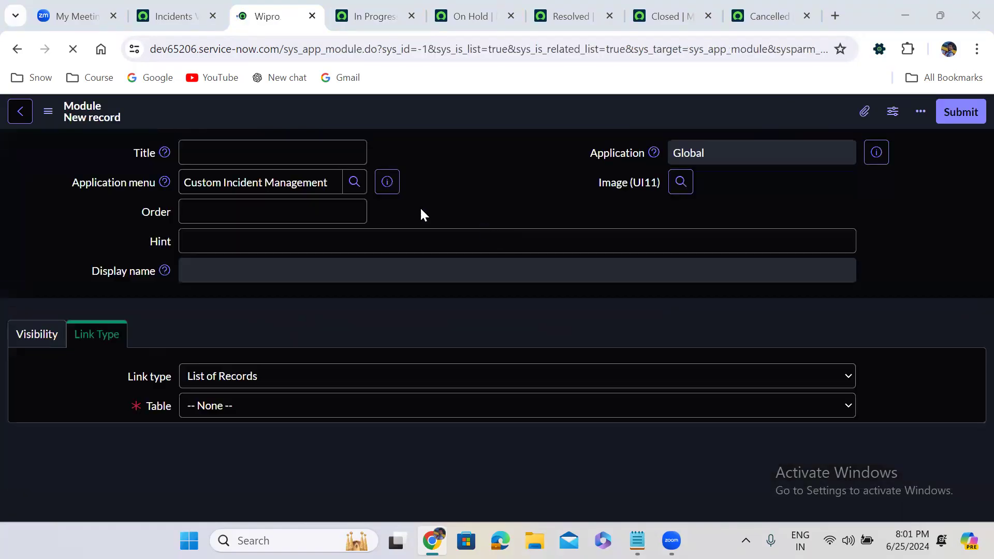
click(306, 160)
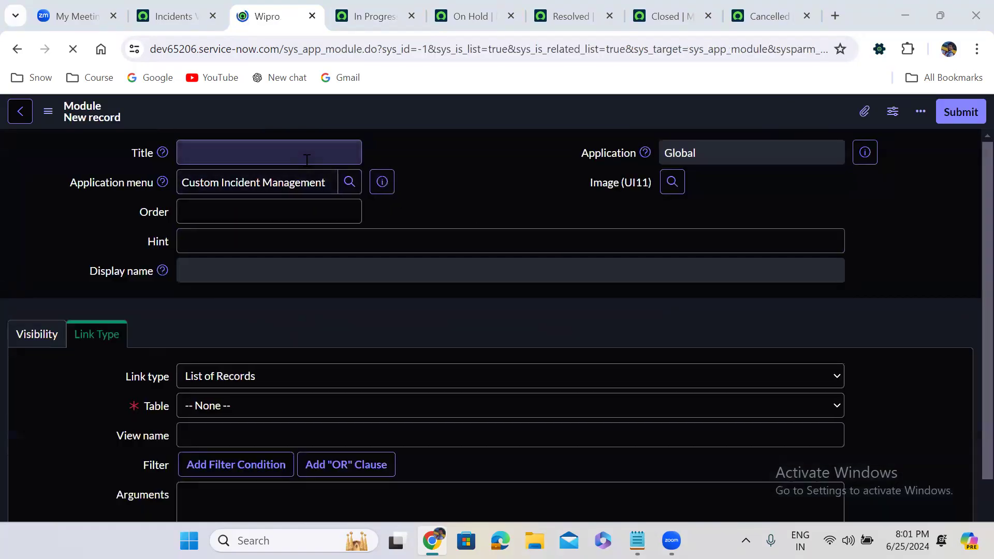
click(253, 157)
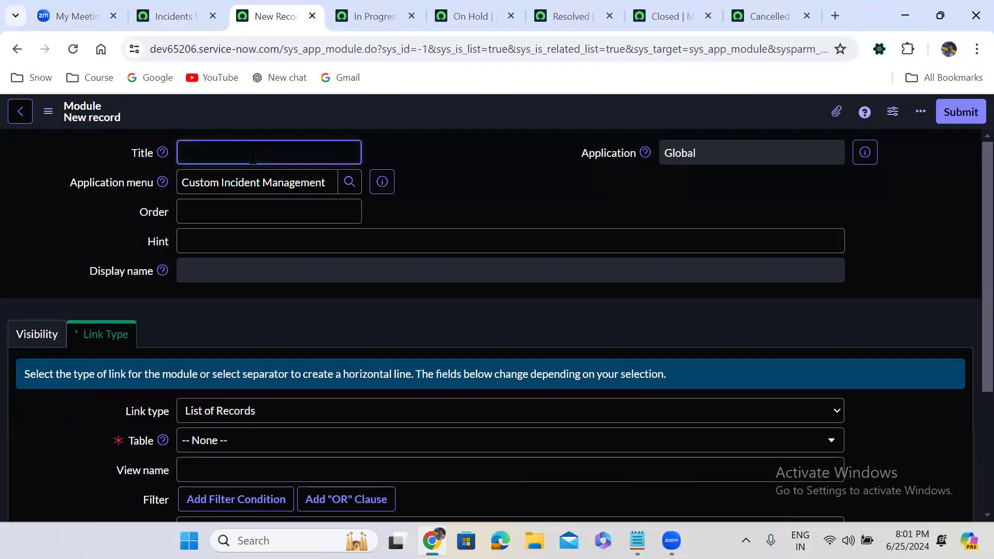
text(Pr)
text(operties)
click(268, 206)
text(8)
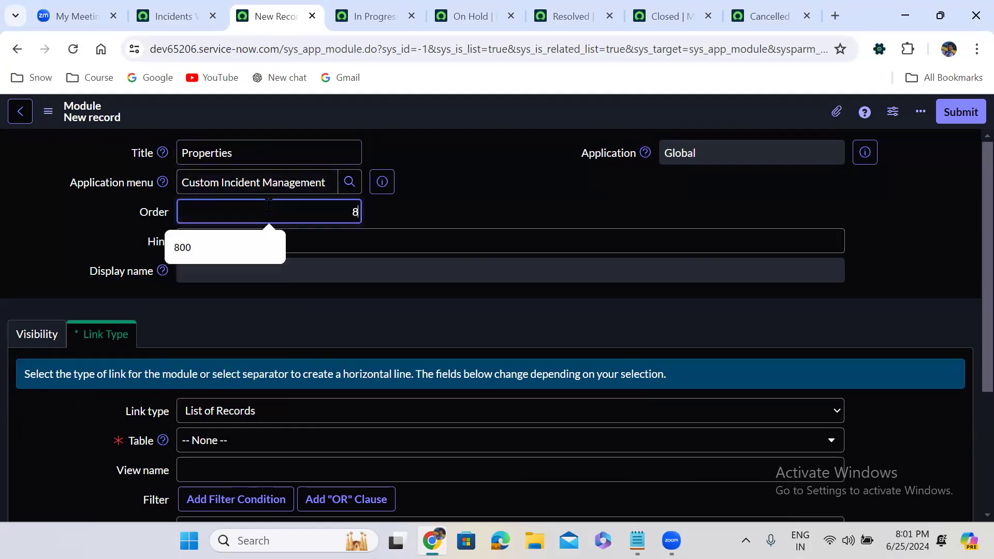
text(00)
click(477, 177)
Step: Set the Properties module's link type to Separator and submit the record
scroll(477, 177, down, 1)
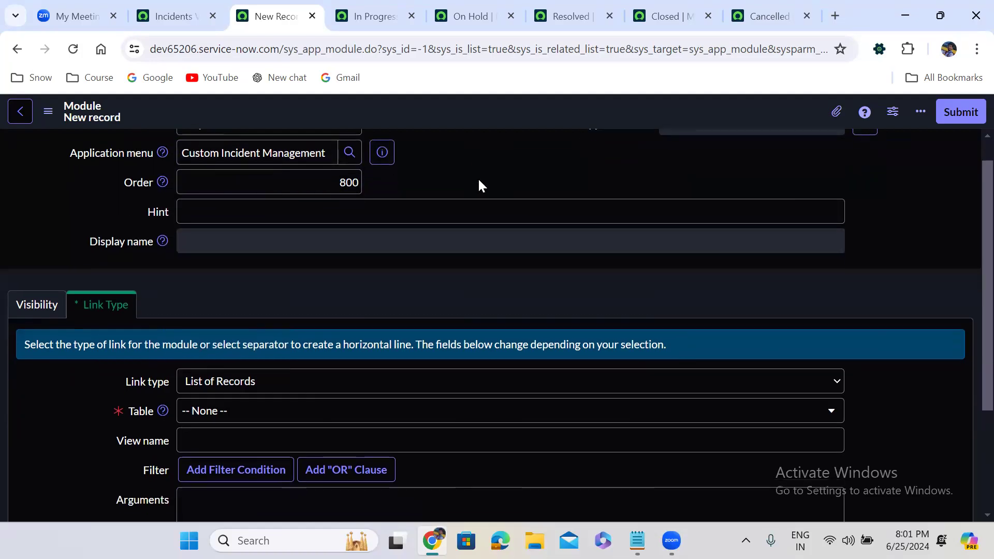
scroll(479, 185, down, 3)
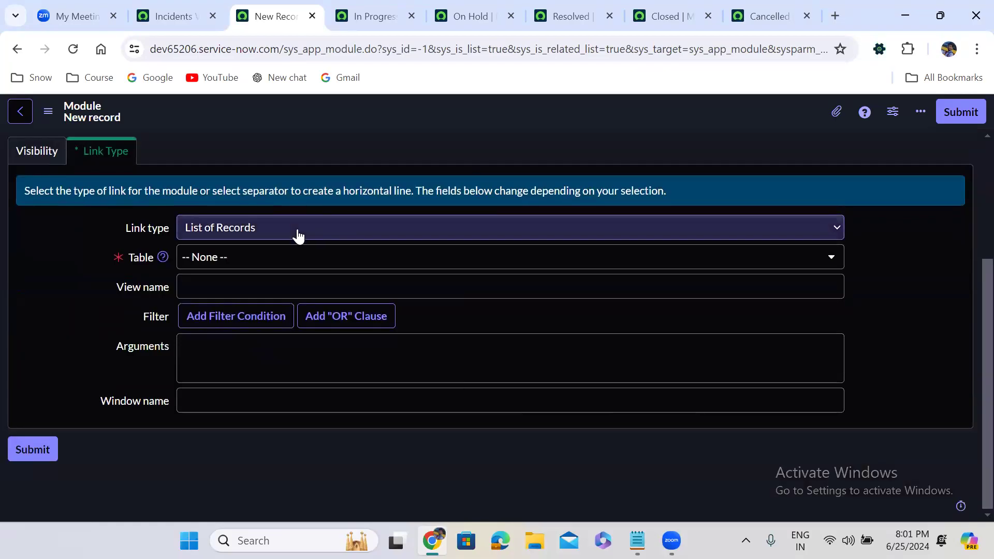
click(262, 234)
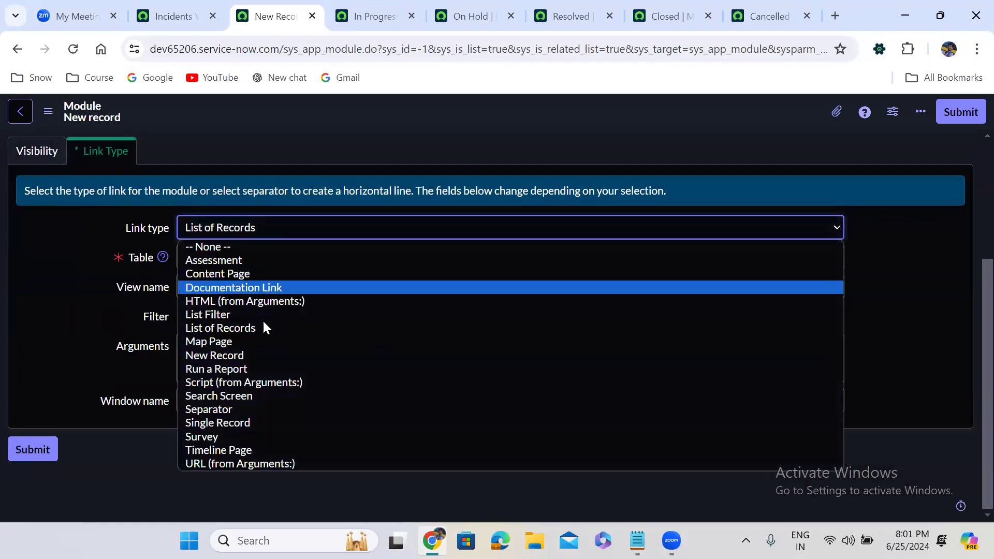
click(228, 410)
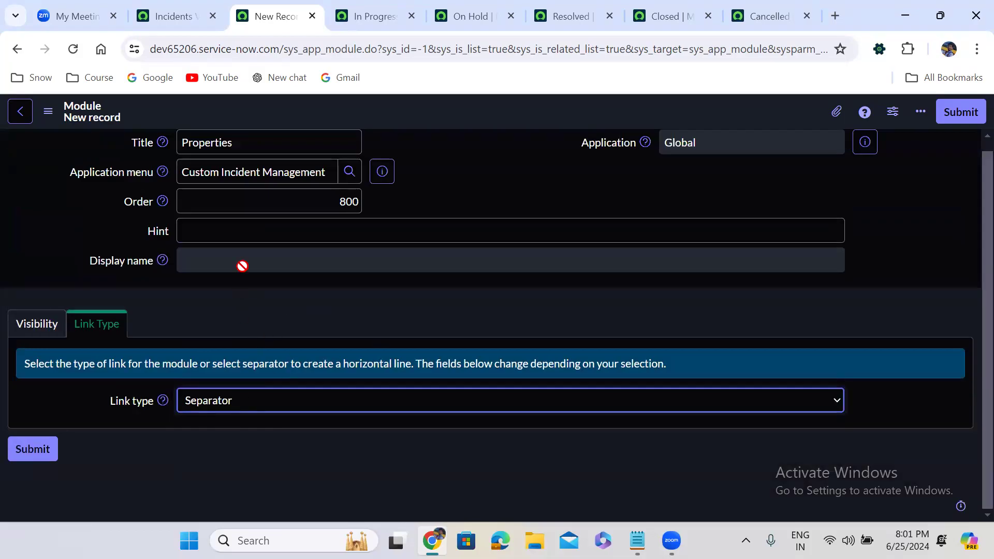
click(958, 113)
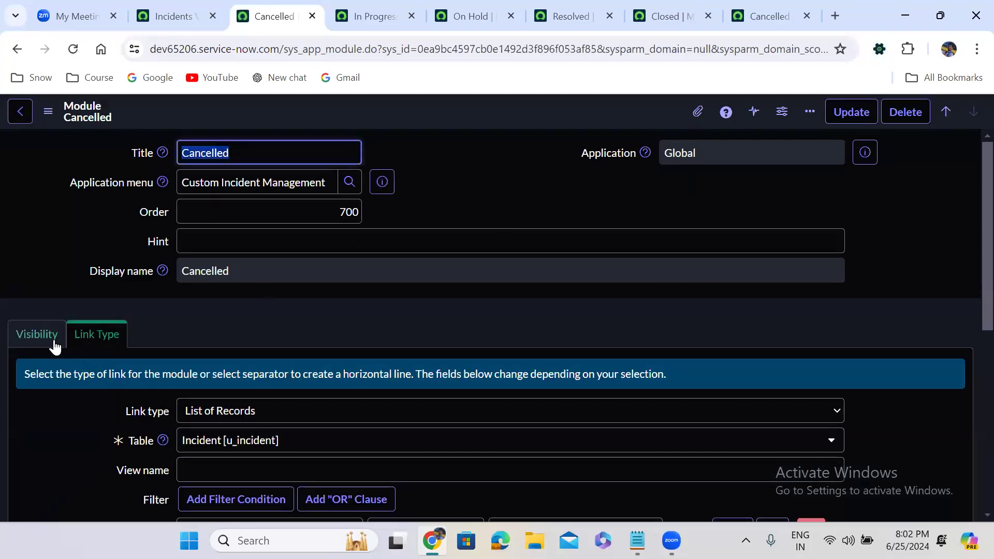
Step: Open the Custom Incident Management application menu record from the Cancelled module and review its list of modules
click(163, 325)
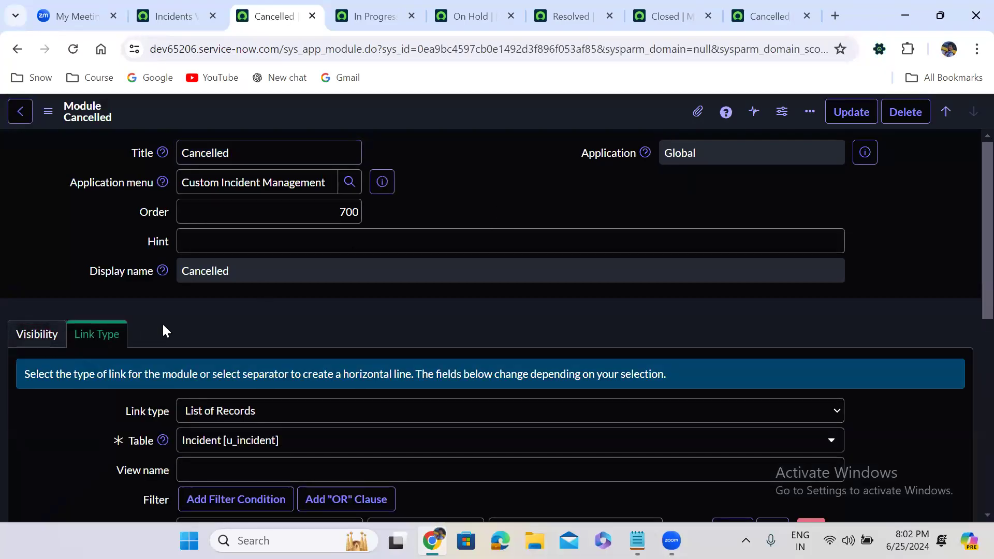
scroll(163, 325, down, 1)
scroll(163, 326, down, 5)
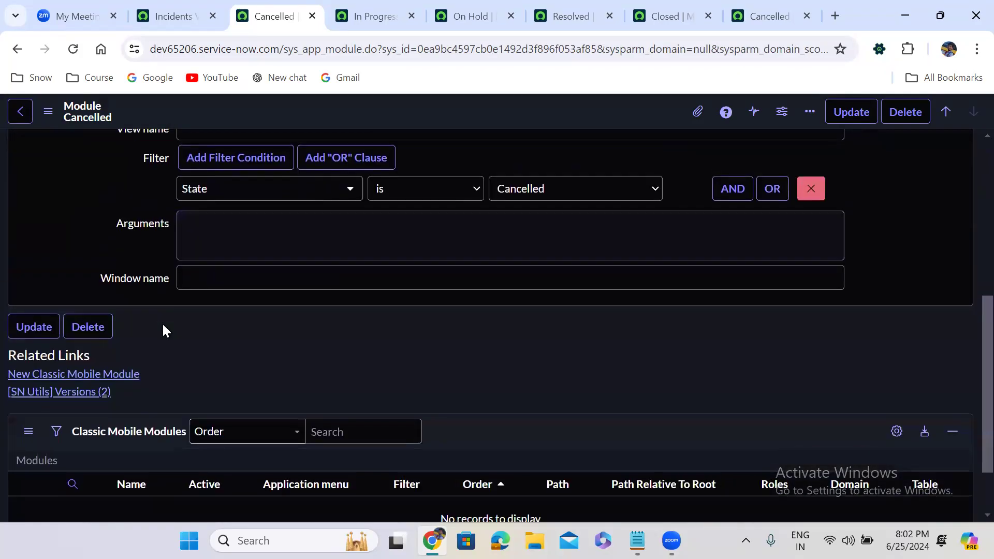
scroll(163, 325, up, 5)
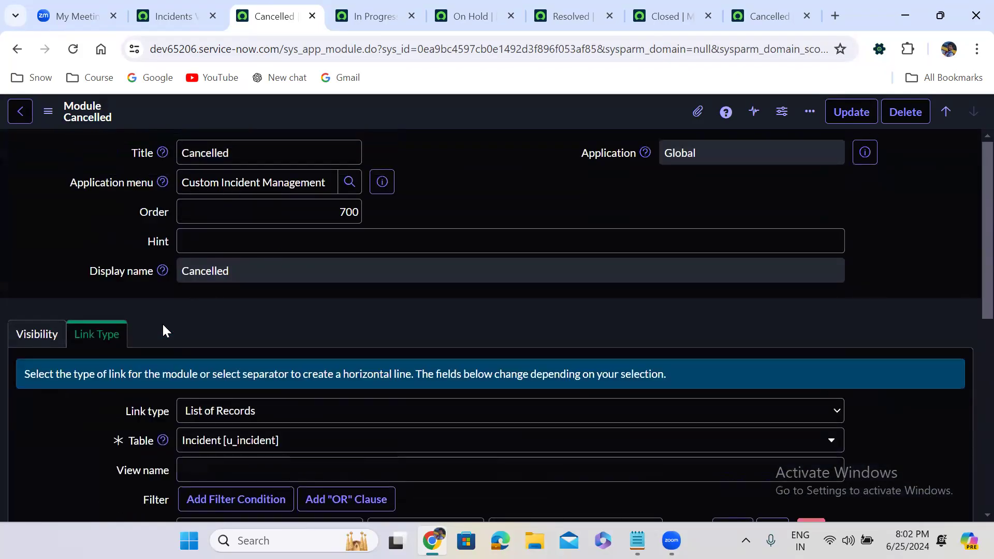
click(389, 178)
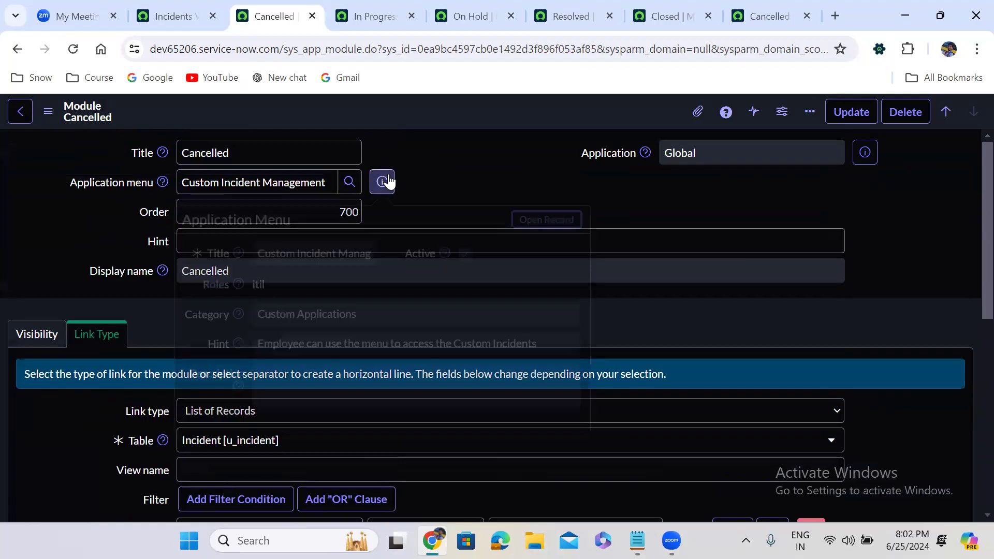
click(549, 222)
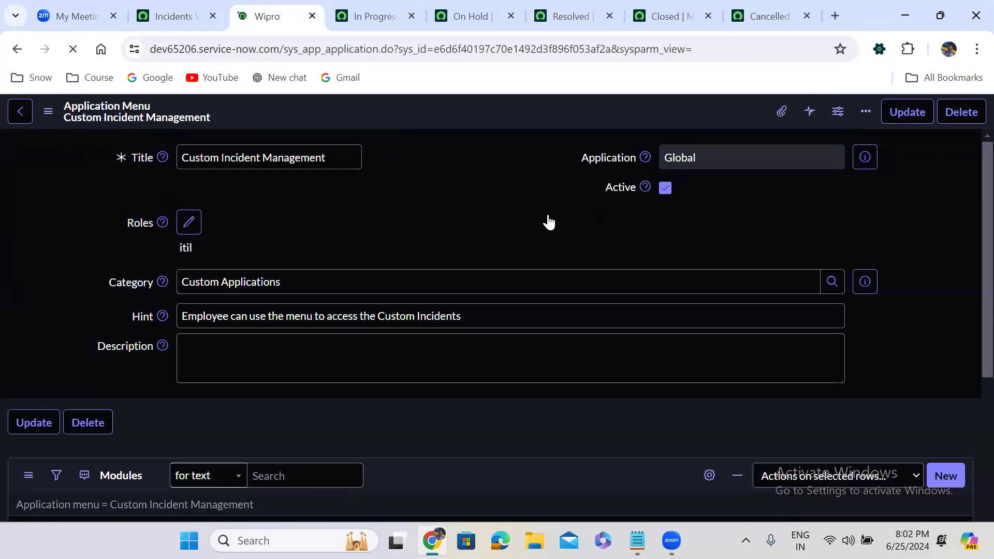
click(394, 299)
scroll(393, 299, down, 5)
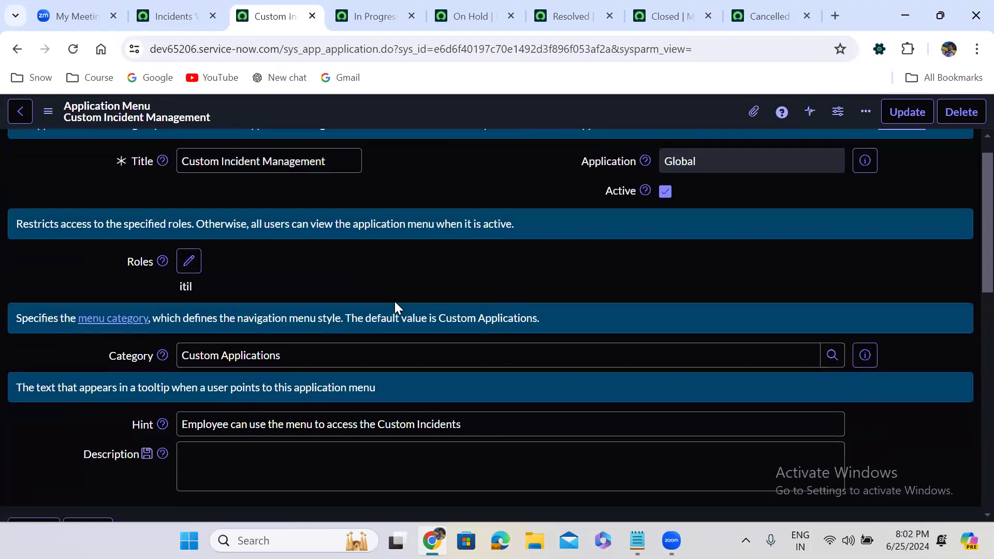
scroll(395, 308, down, 5)
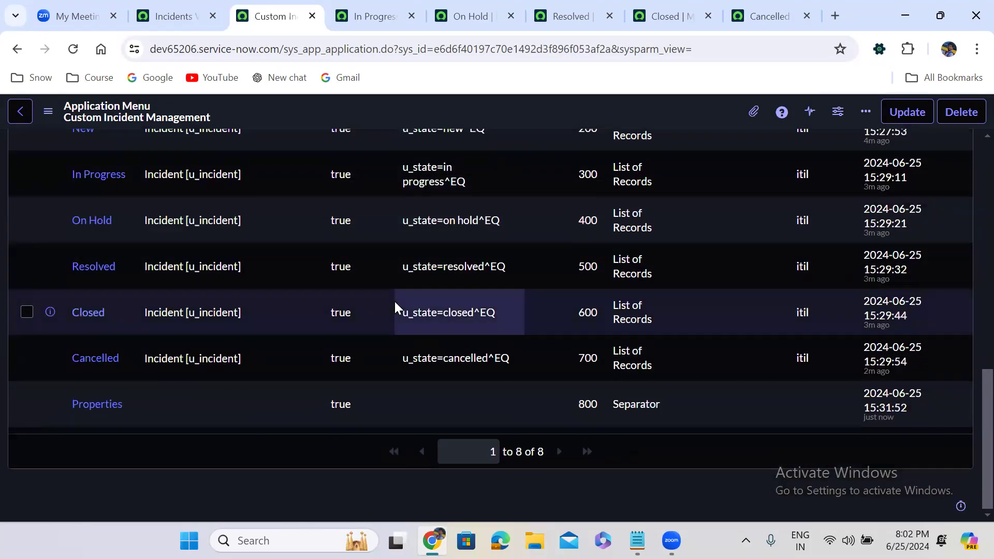
scroll(395, 308, up, 3)
scroll(394, 301, up, 2)
Step: Start another module in this application menu titled Incident Properties with order 900, and open its table choices
click(941, 245)
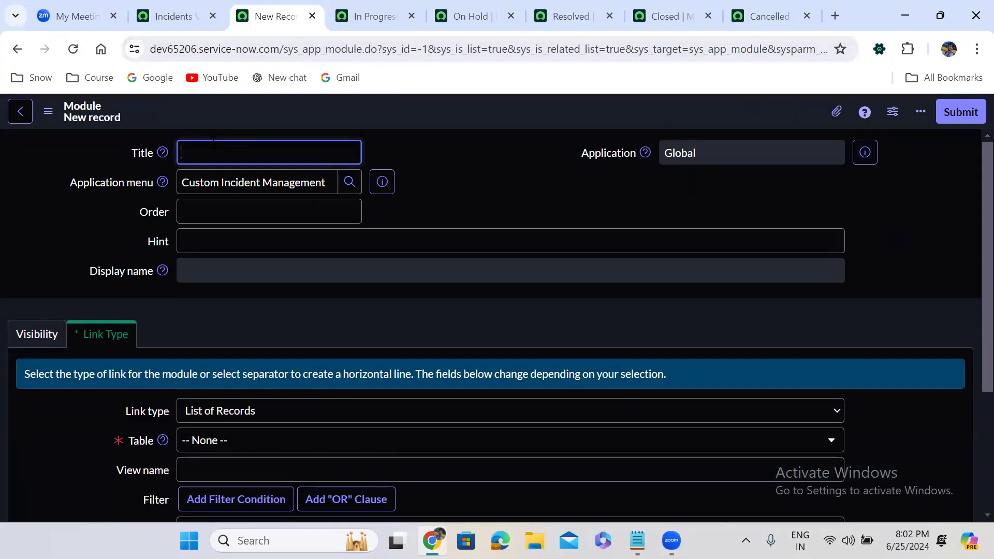
text(Incident Properties)
click(276, 222)
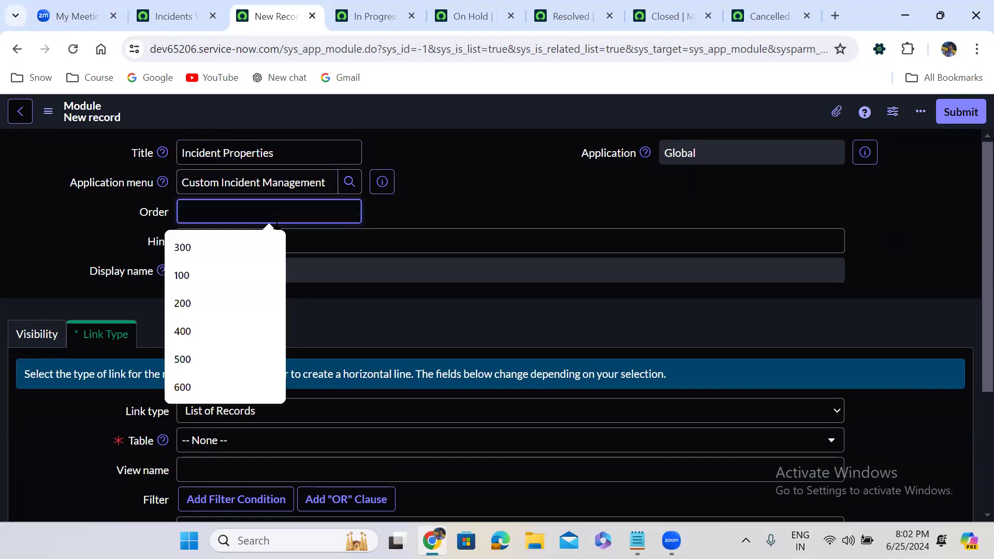
text(900)
click(442, 315)
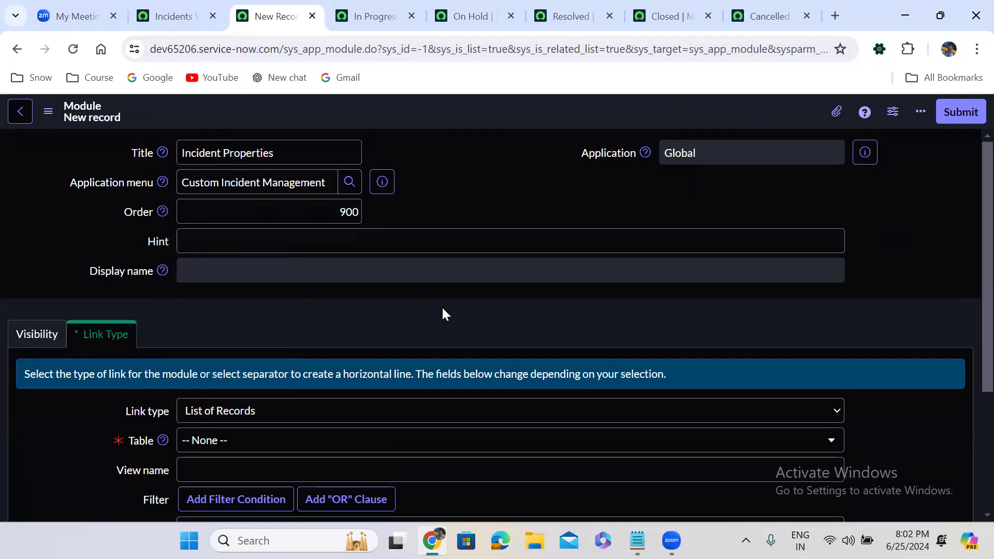
scroll(442, 315, down, 4)
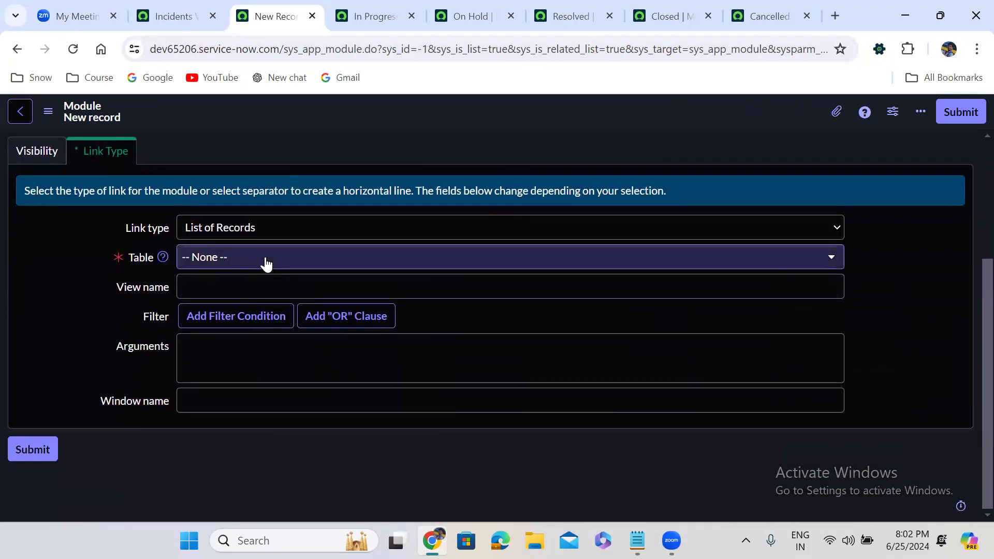
click(265, 257)
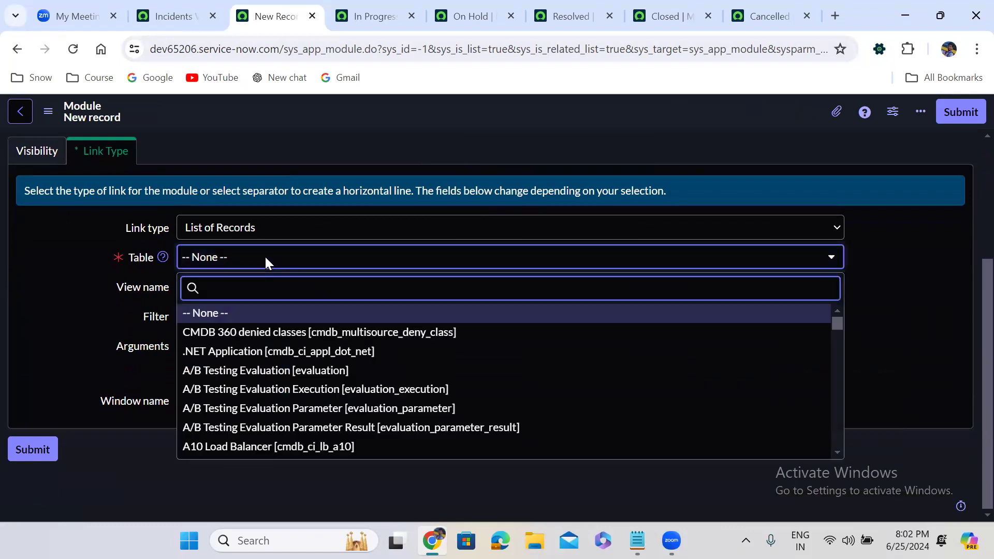
text(inciden)
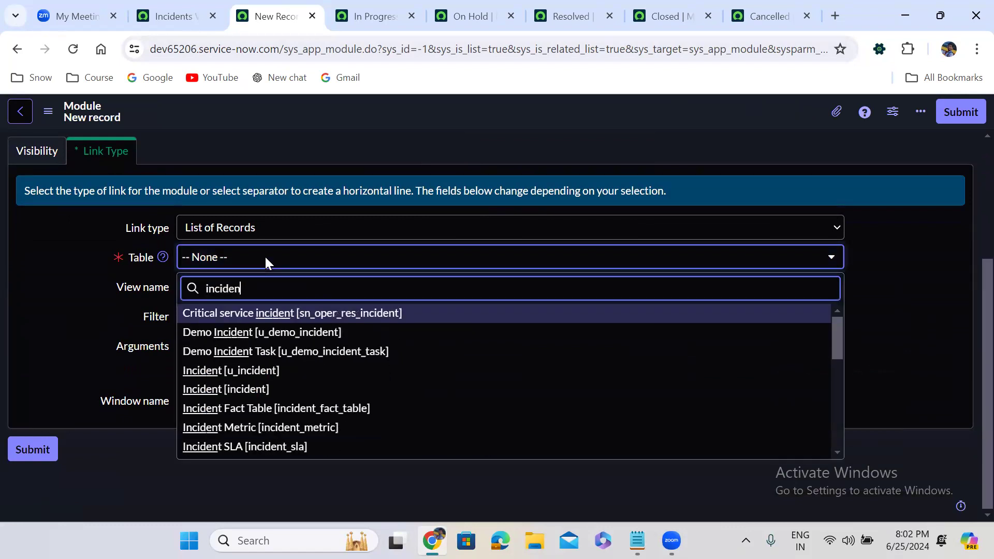
key(BackSpace)
key(BackSpace)
key(BackSpace)
key(BackSpace)
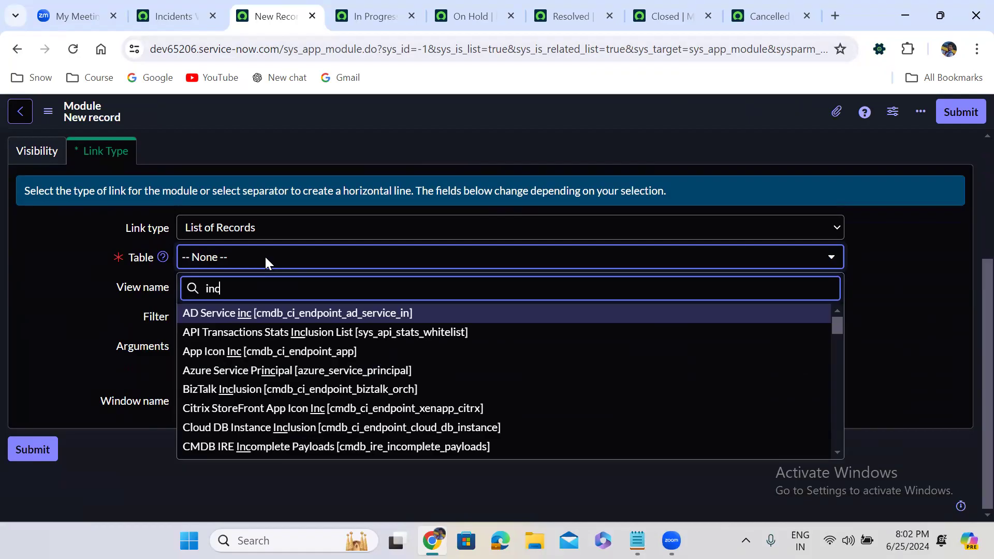
key(BackSpace)
key(BackSpace)
key(BackSpace)
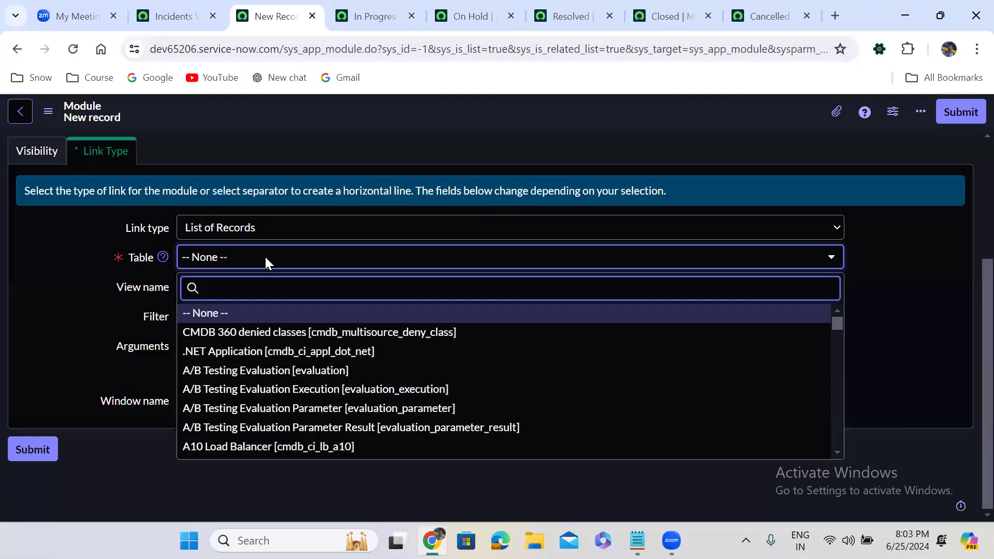
Step: Base the Incident Properties module on the System Property [sys_properties] table, filtered by Name contains incident, and submit it
text(system prop)
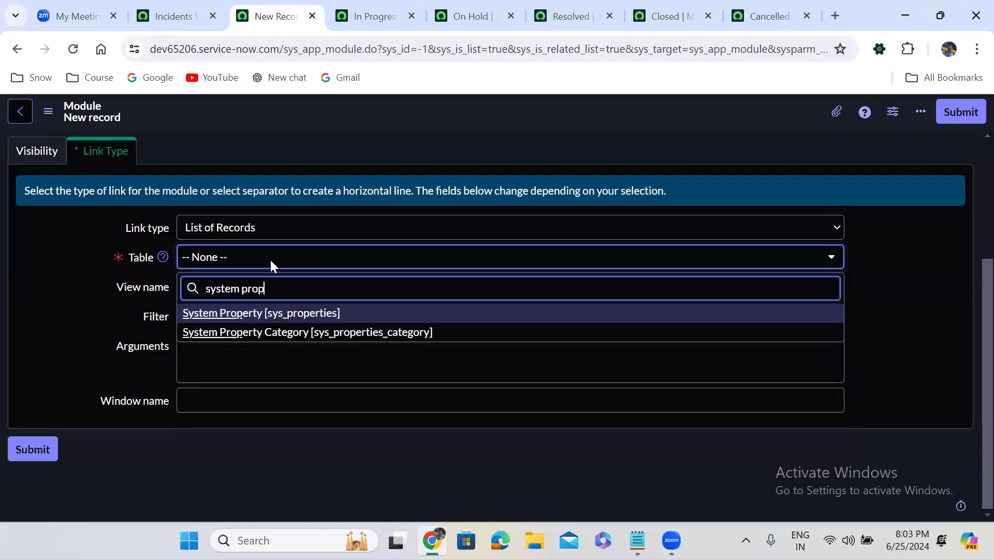
click(314, 314)
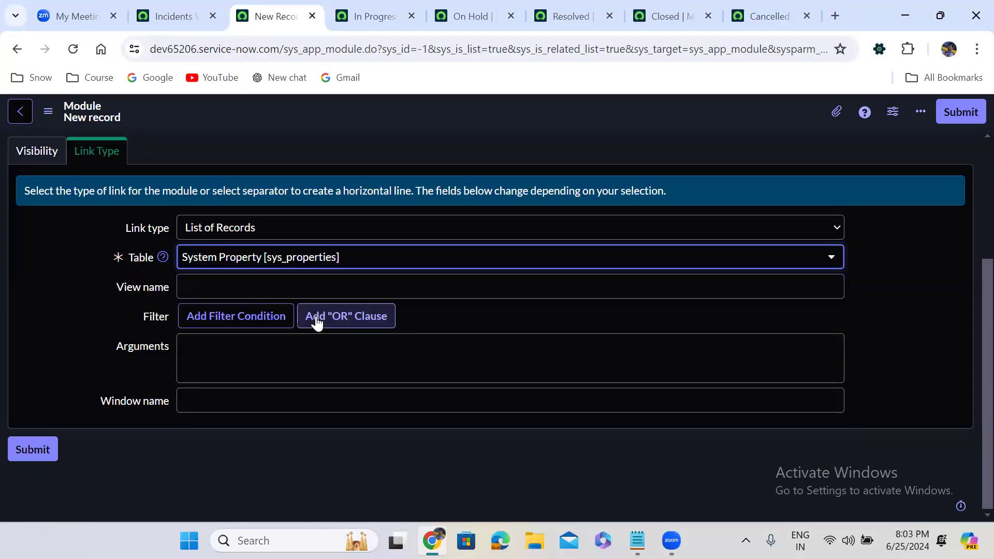
click(250, 321)
click(244, 342)
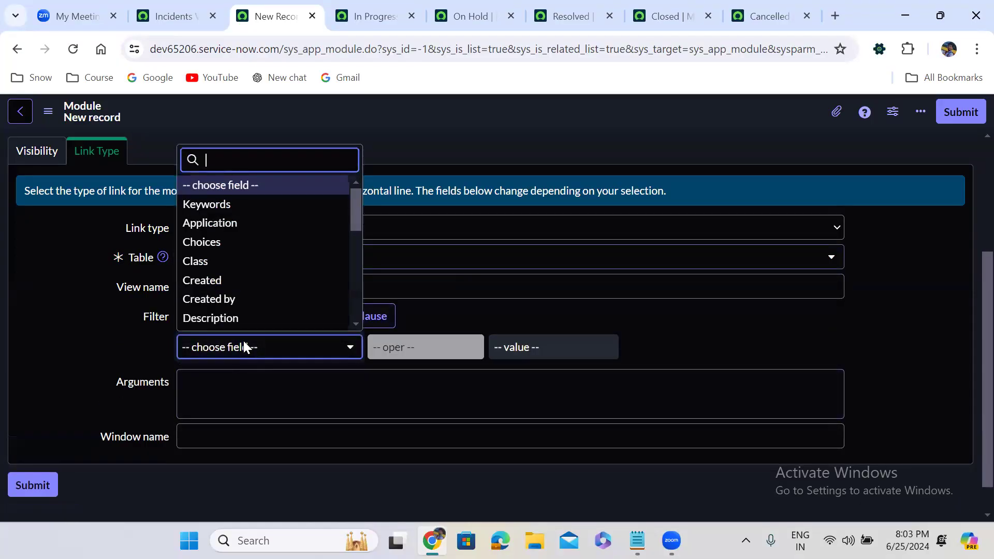
text(nam)
click(235, 303)
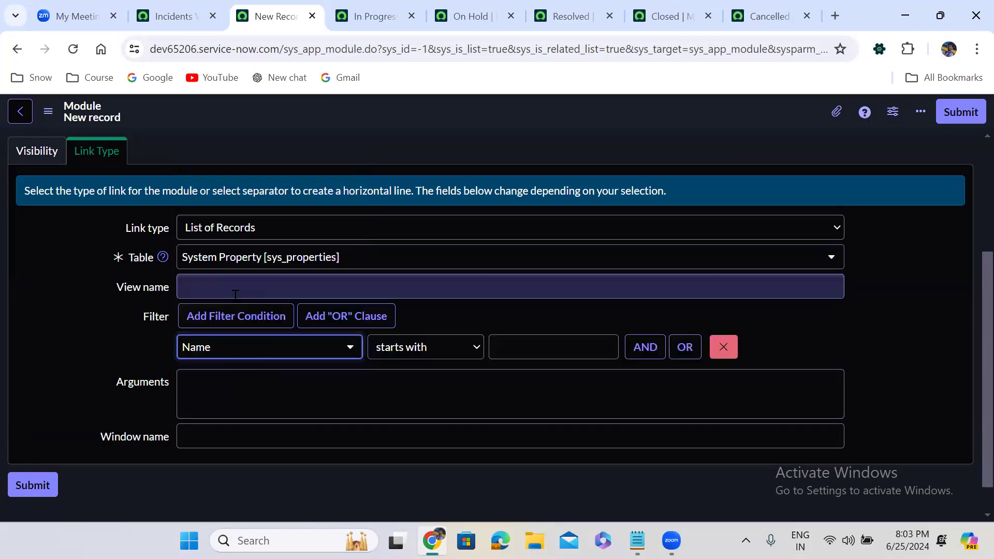
click(466, 348)
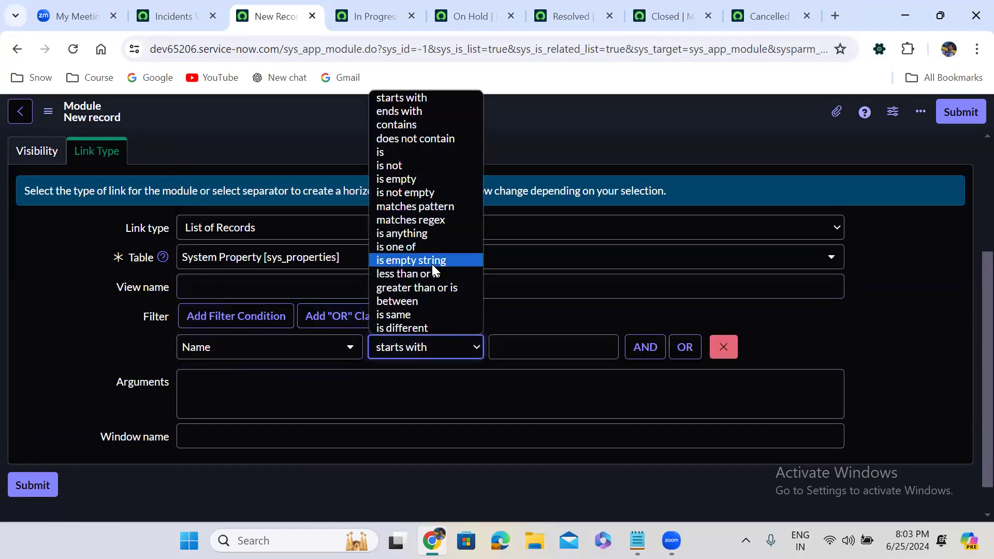
click(411, 127)
click(514, 347)
text(in)
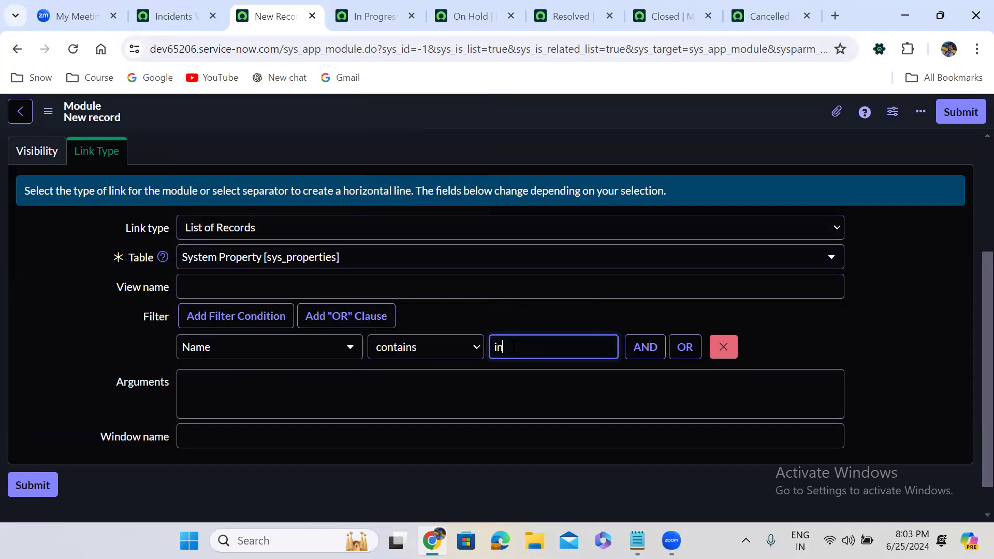
text(cident)
click(962, 112)
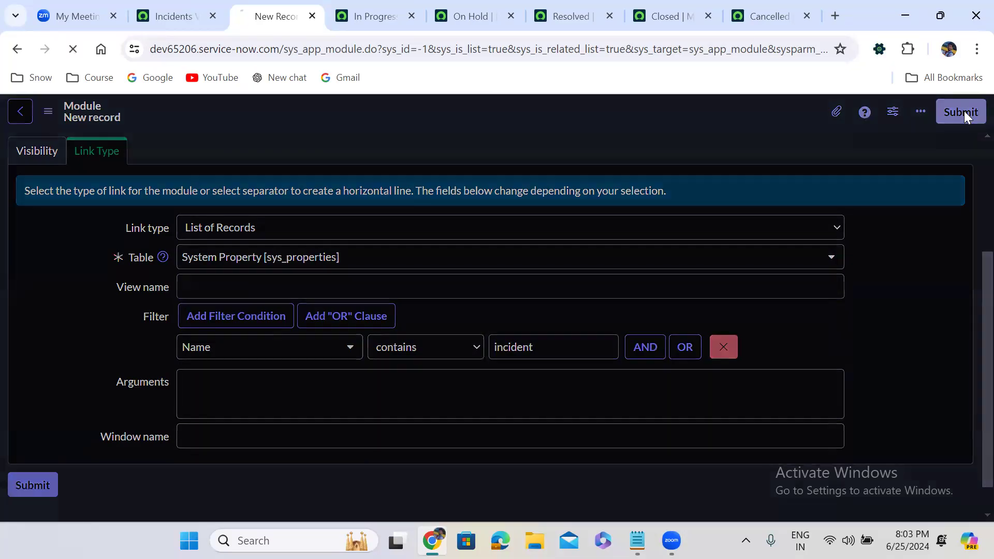
Step: Return to the Incidents list page and clear the "custom inc" filter in the application navigator
click(172, 6)
click(103, 127)
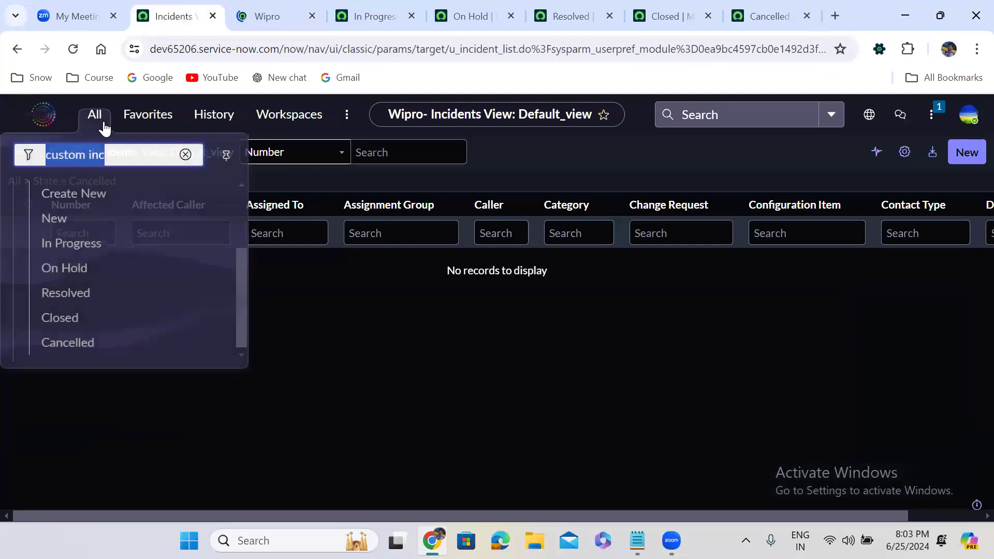
click(185, 156)
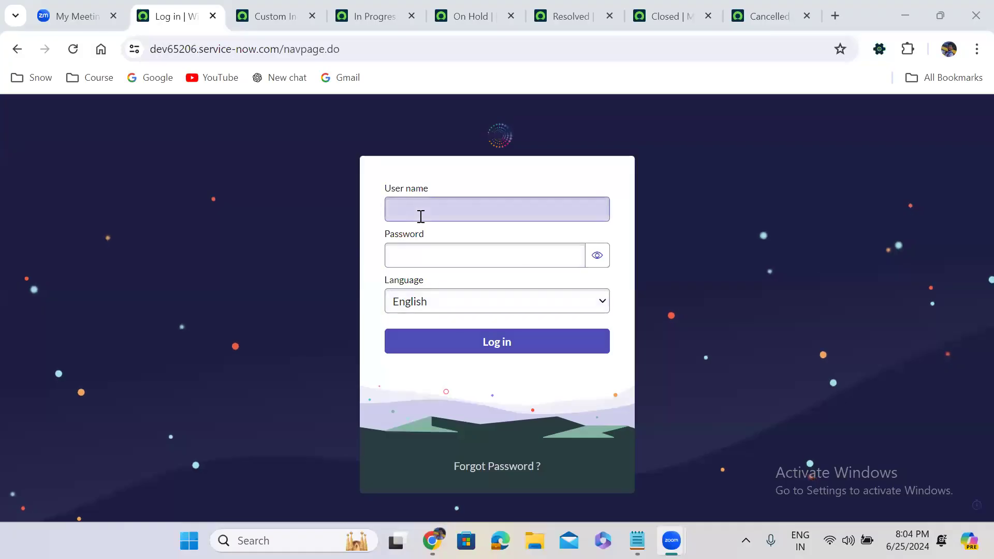
Step: Log in to the instance with the user name admin and the account password
click(421, 217)
text(admin)
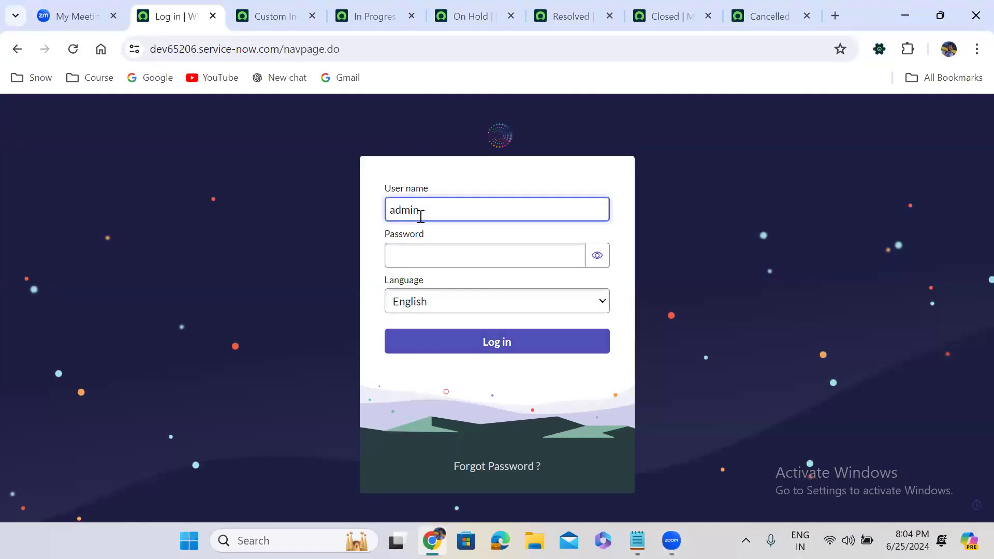
key(Tab)
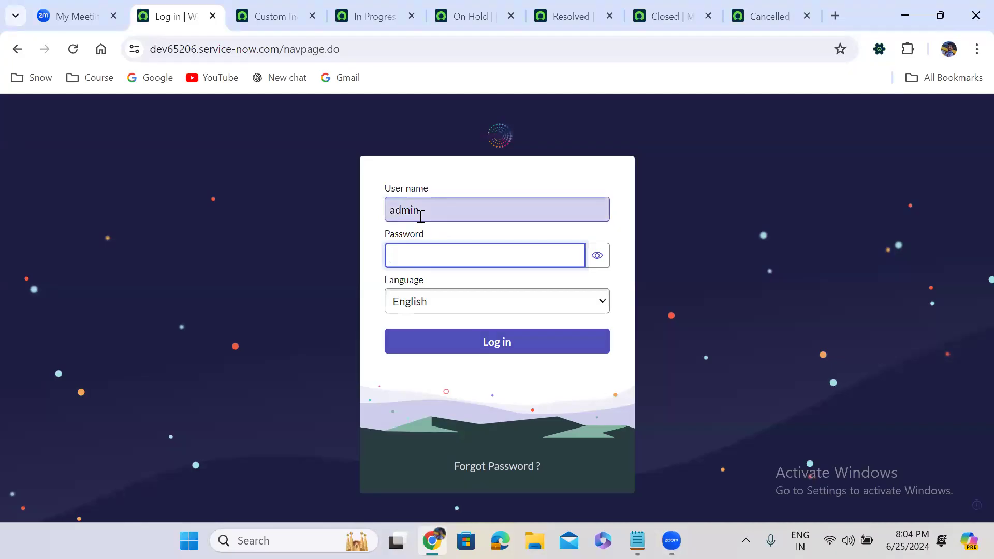
text(*********)
click(558, 342)
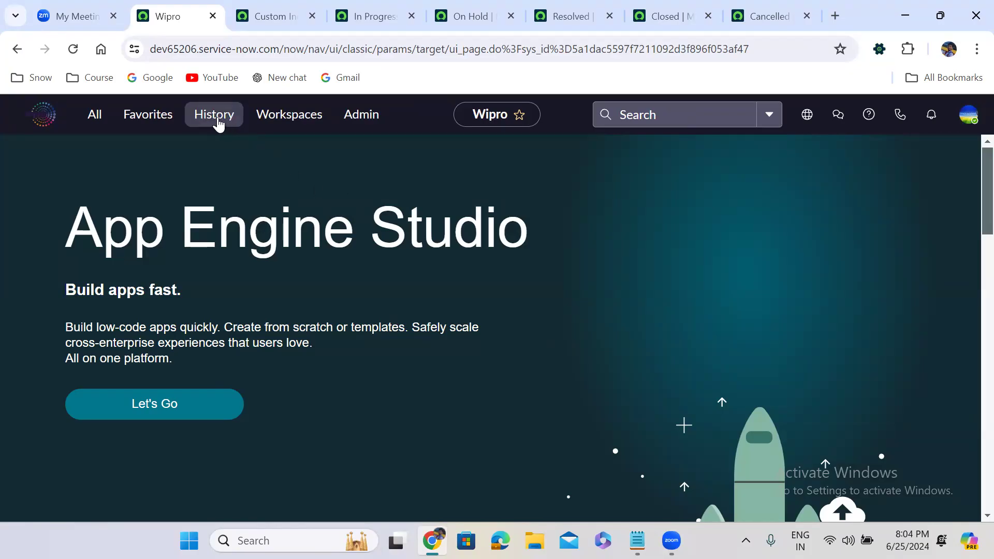
Step: Filter the application navigator by "custom inc" and open the Incident Properties module under Properties
click(218, 123)
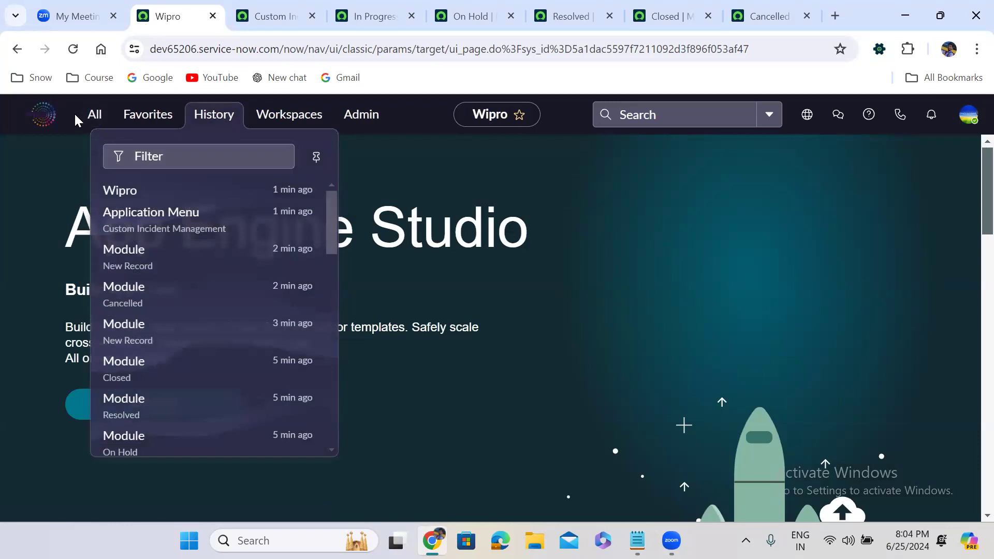
click(90, 123)
text(custom inc)
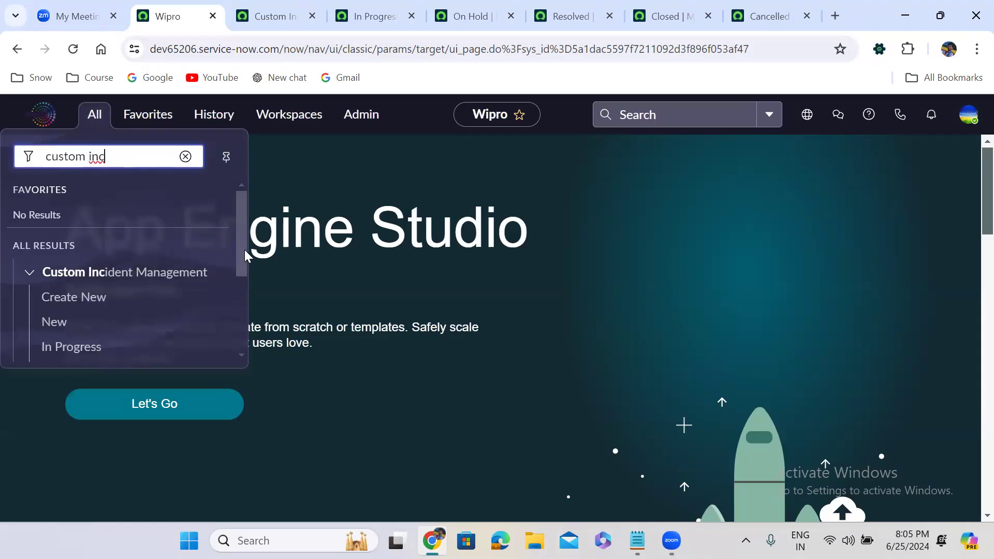
drag(244, 250, 243, 337)
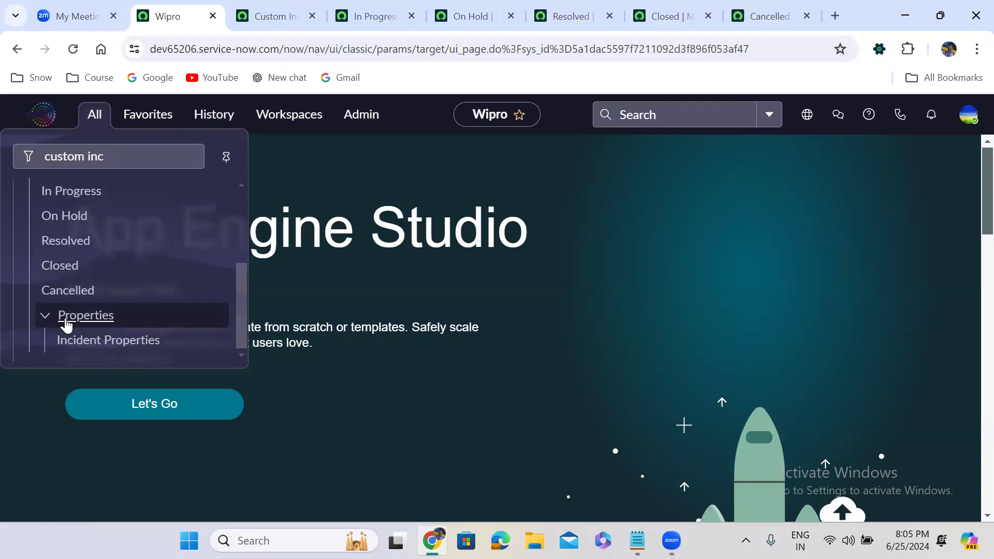
click(105, 341)
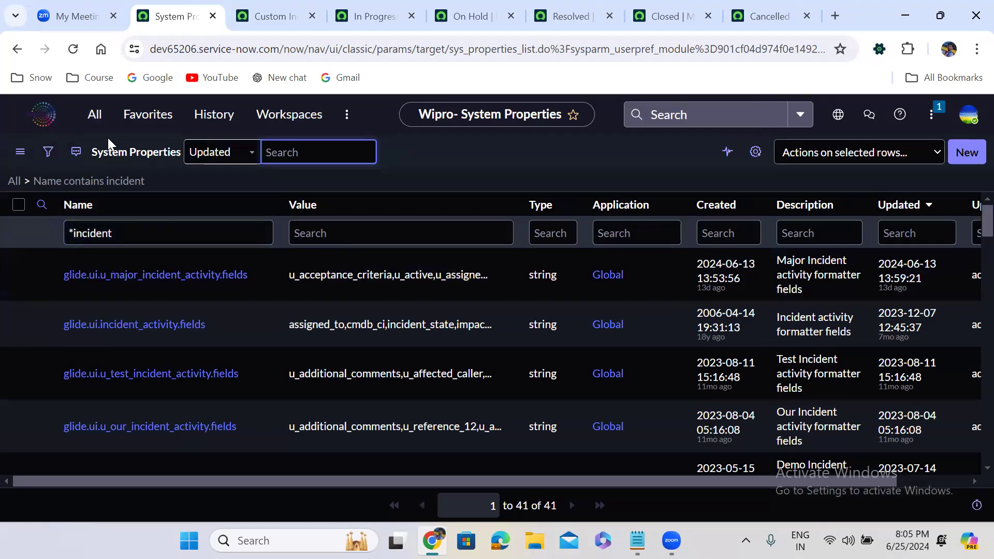
Step: Review the module list in the Custom Incident Management menu record and the link type choices of the In Progress module
click(94, 116)
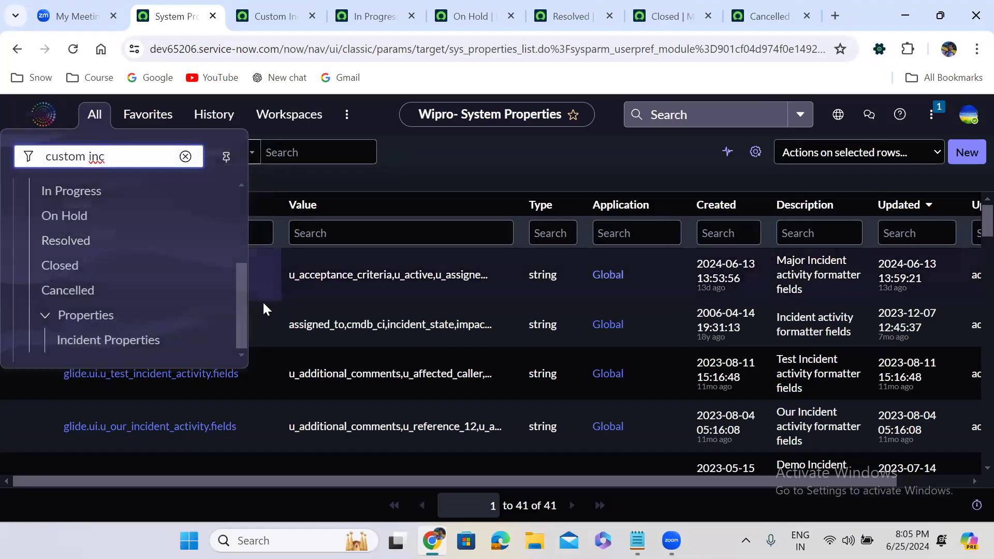
click(385, 16)
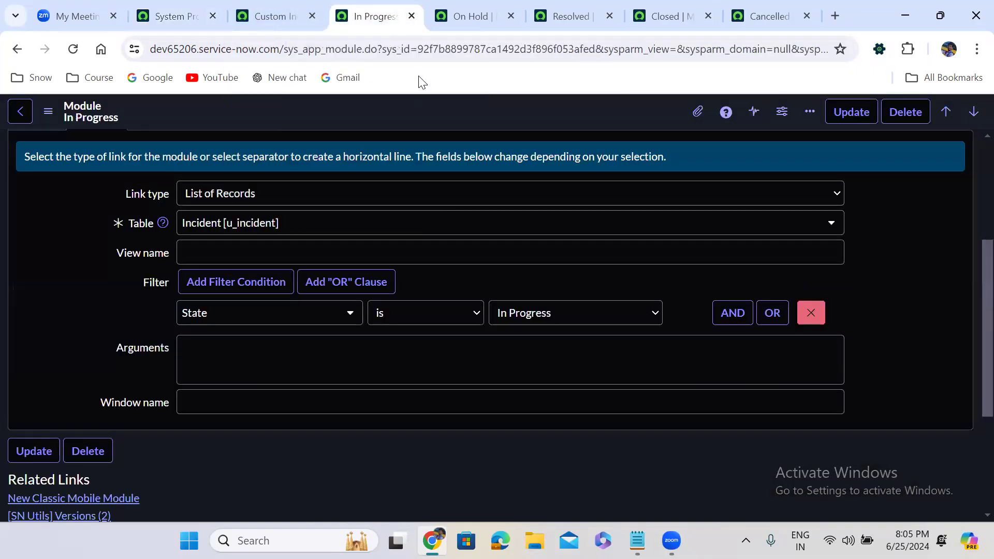
click(301, 5)
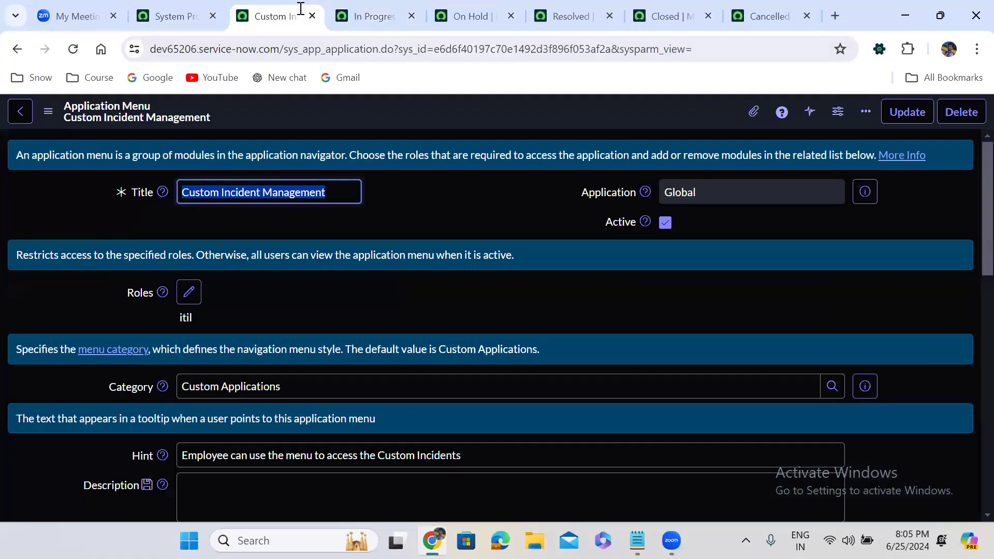
scroll(438, 226, down, 10)
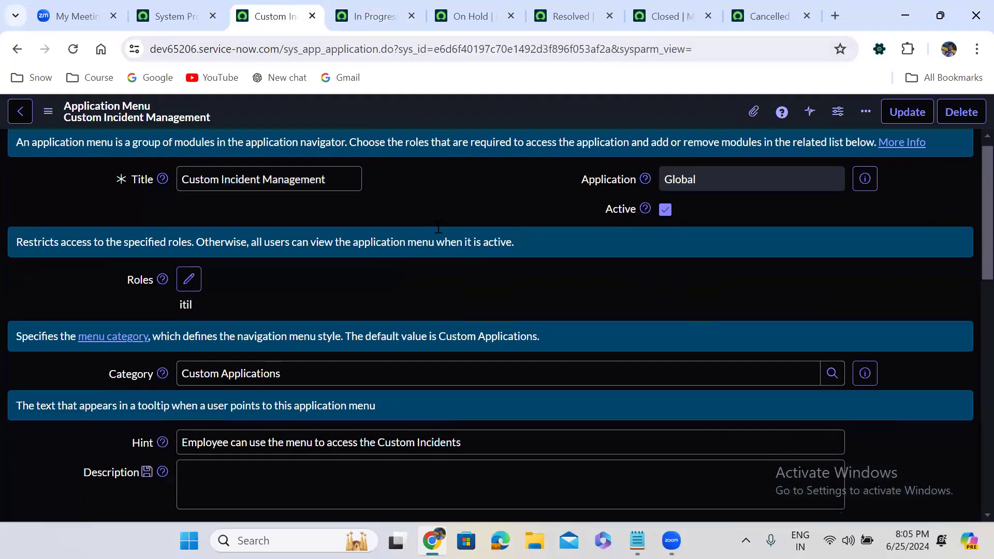
scroll(437, 229, down, 2)
scroll(455, 229, up, 3)
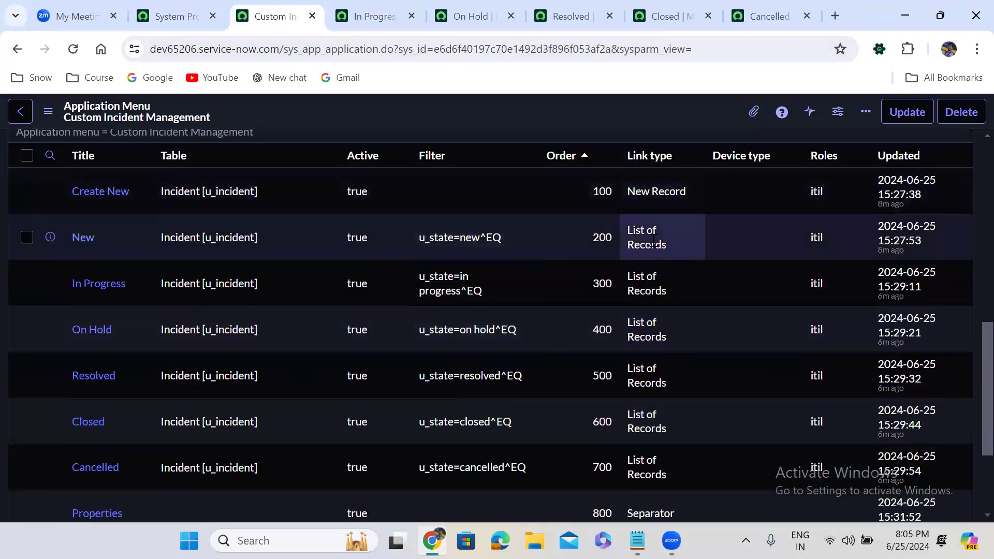
scroll(652, 238, down, 3)
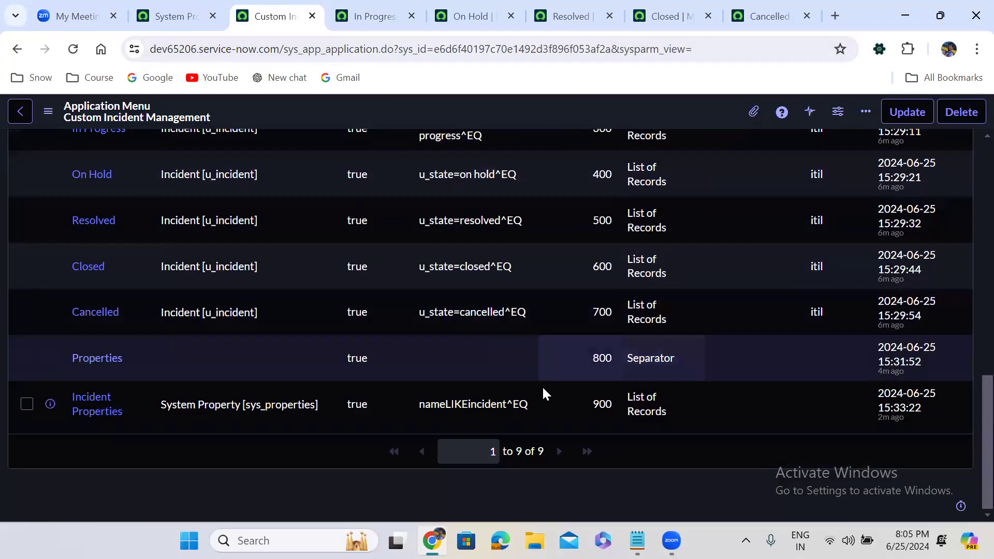
click(377, 7)
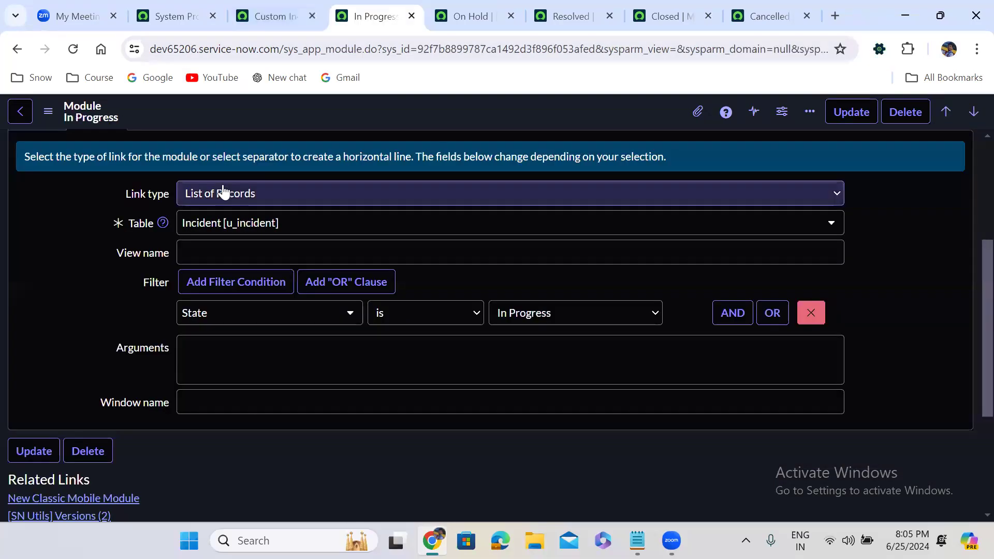
click(222, 194)
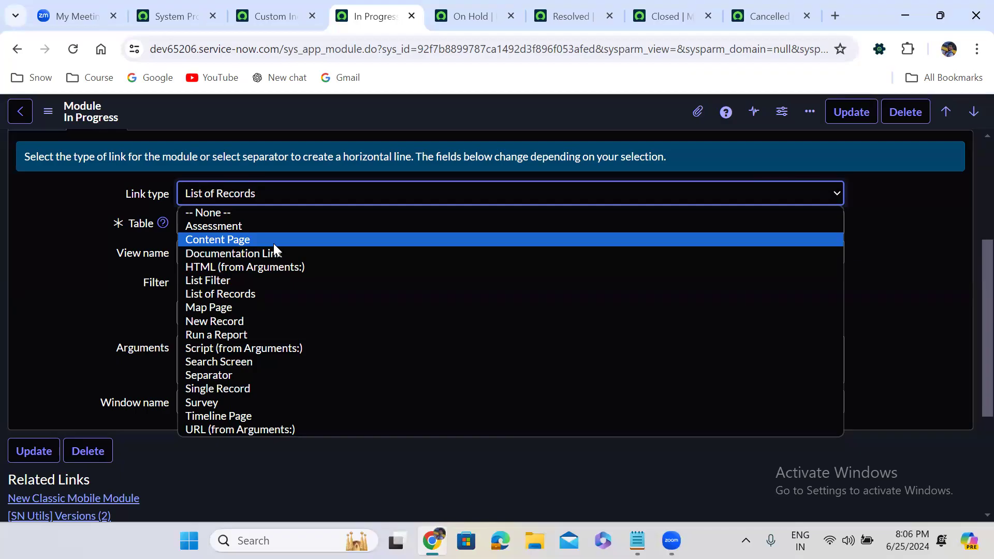
Step: Return to the System Properties page and look through the Custom Incident Management modules in the application navigator
click(163, 12)
click(163, 12)
click(92, 120)
click(93, 120)
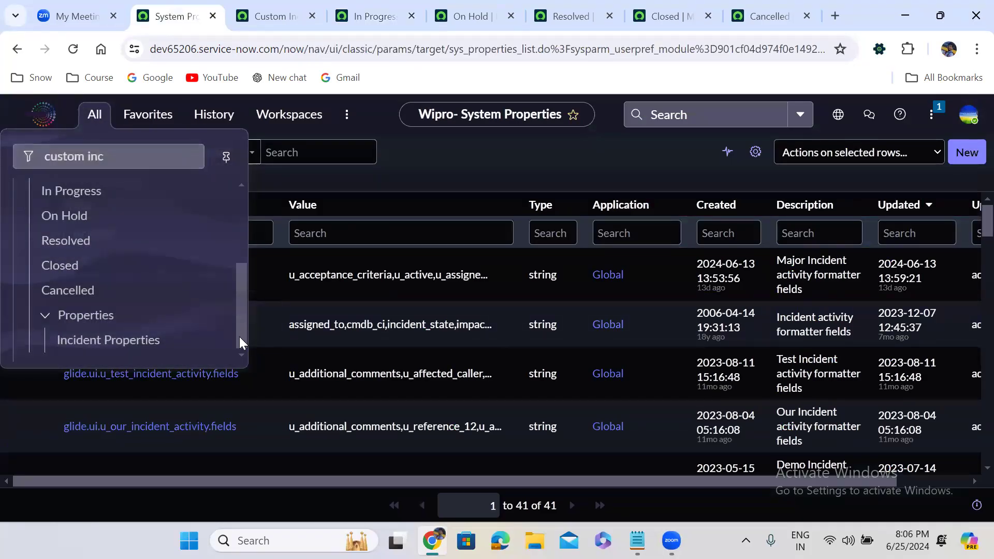
drag(239, 336, 232, 260)
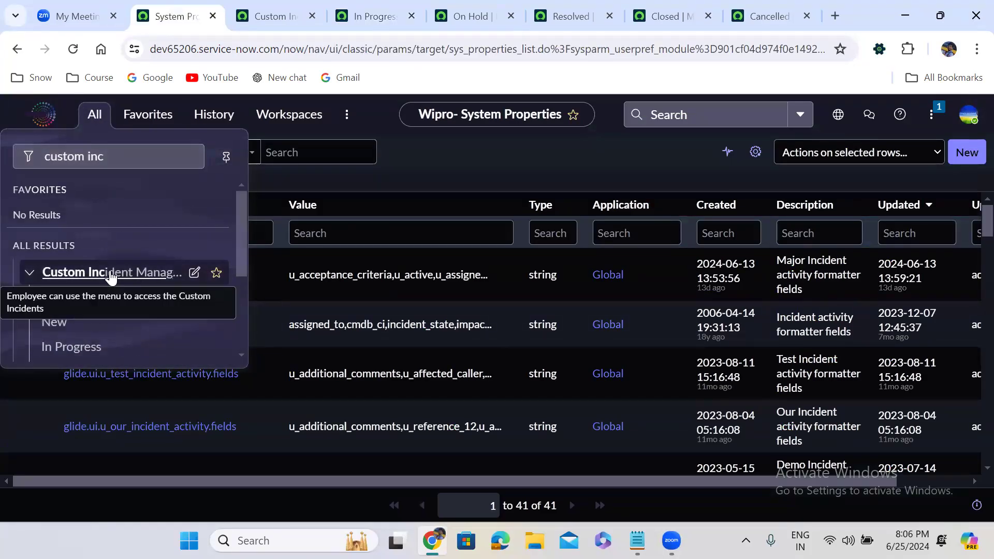
drag(242, 236, 251, 316)
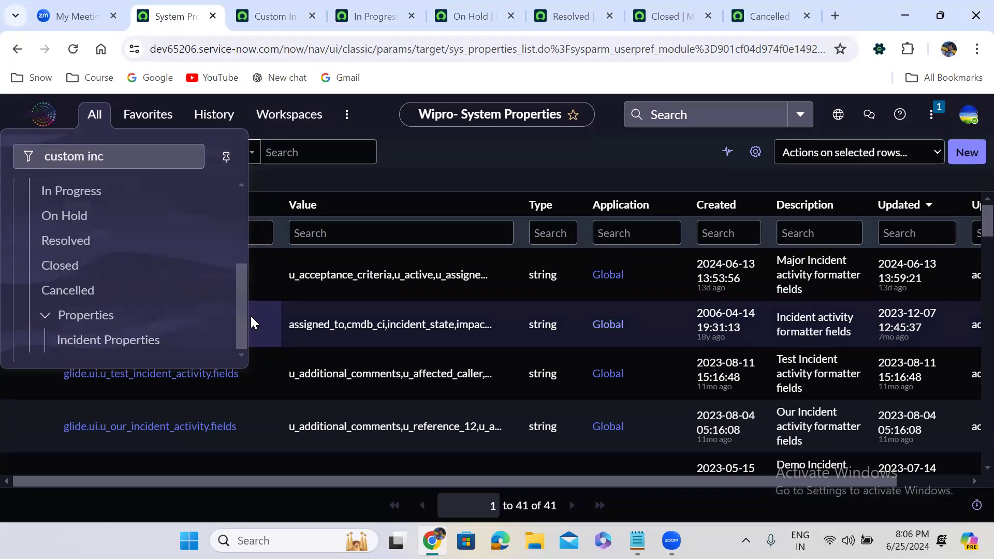
Step: Start a new module from the Custom Incident Management application menu record, continuing past the security warning
click(274, 15)
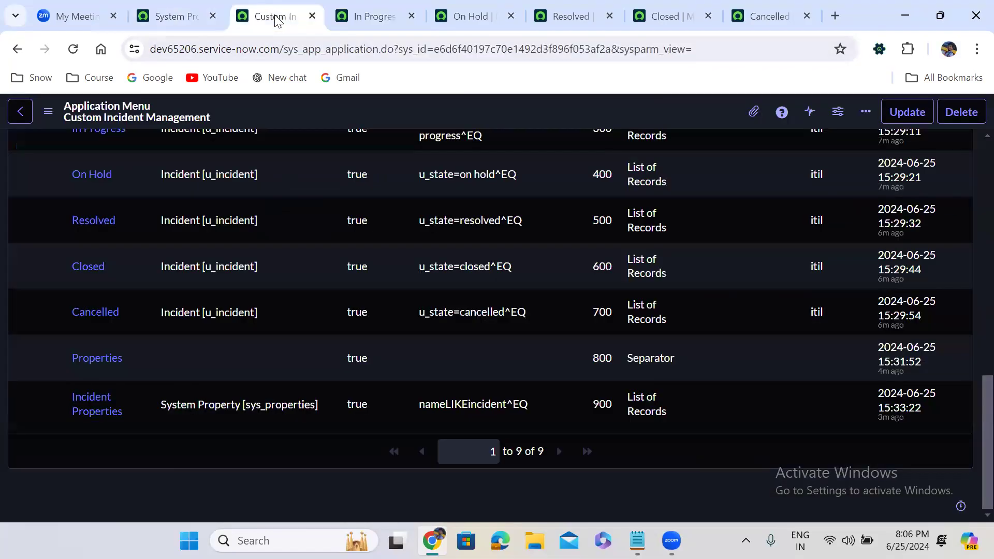
click(380, 14)
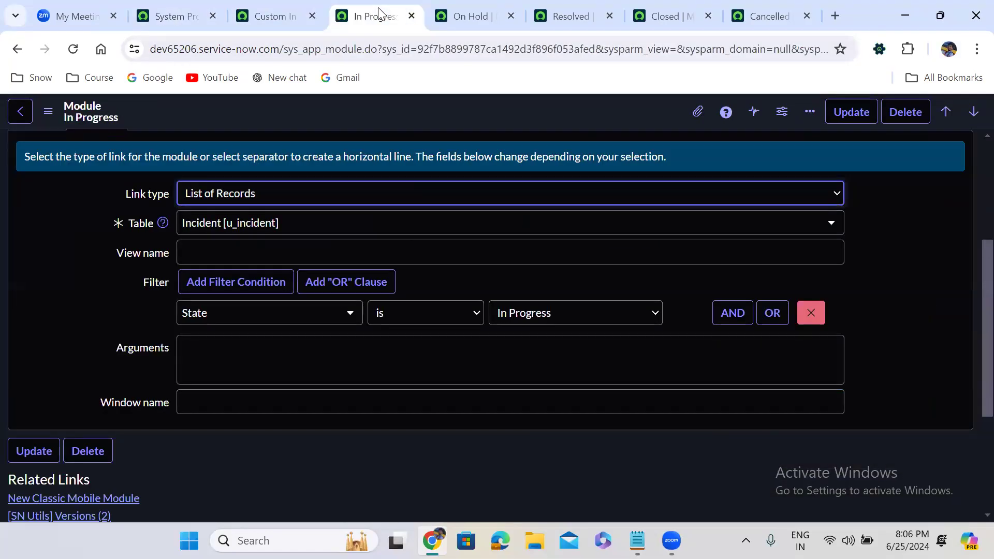
click(305, 5)
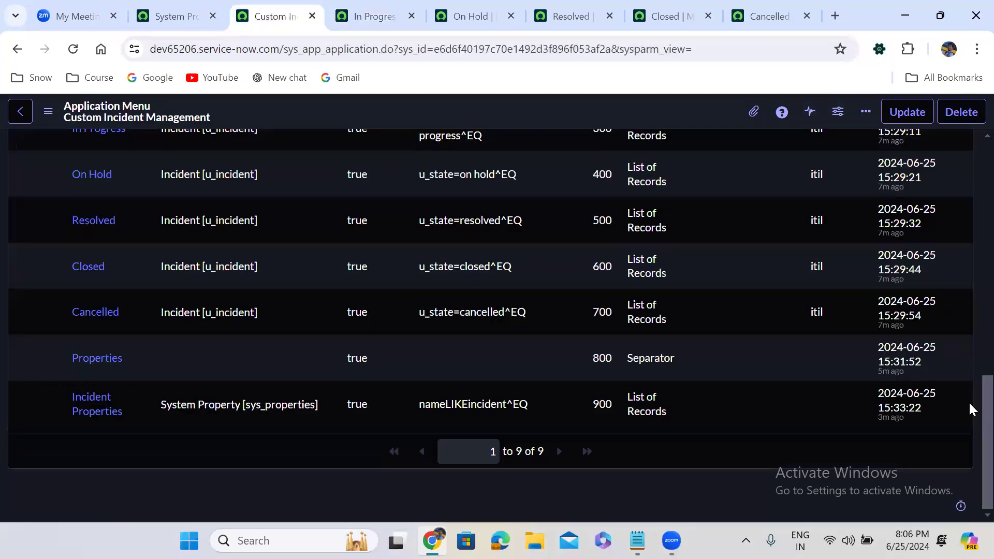
scroll(968, 402, up, 6)
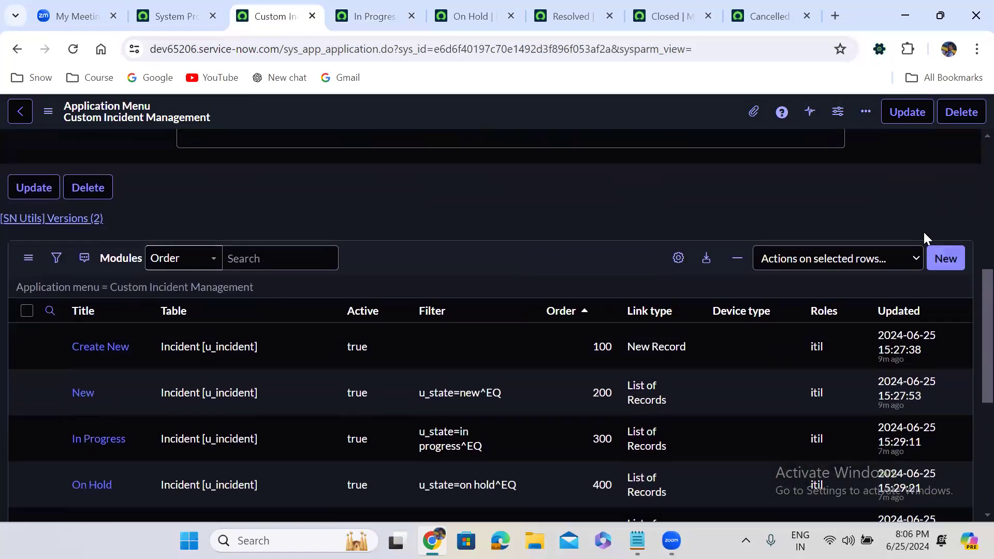
click(944, 257)
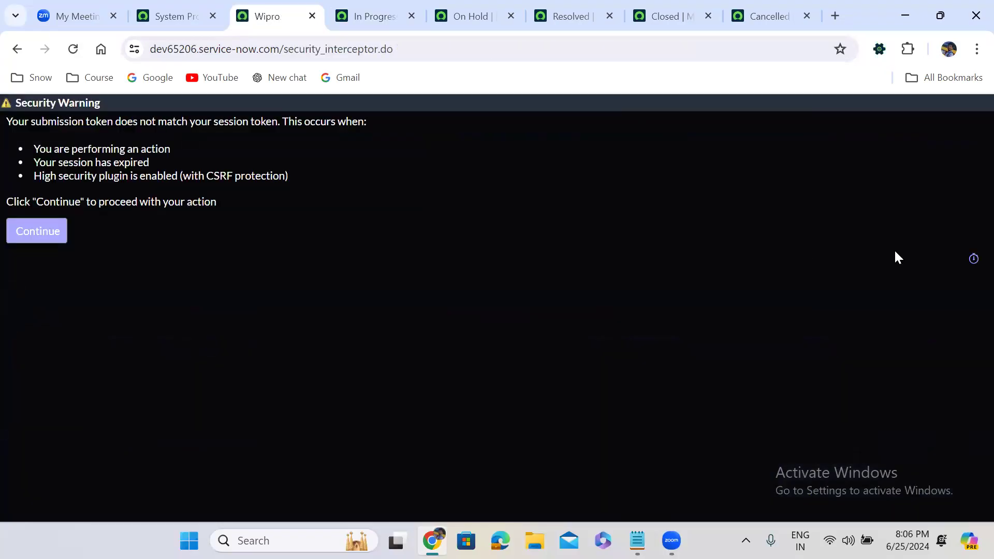
click(37, 231)
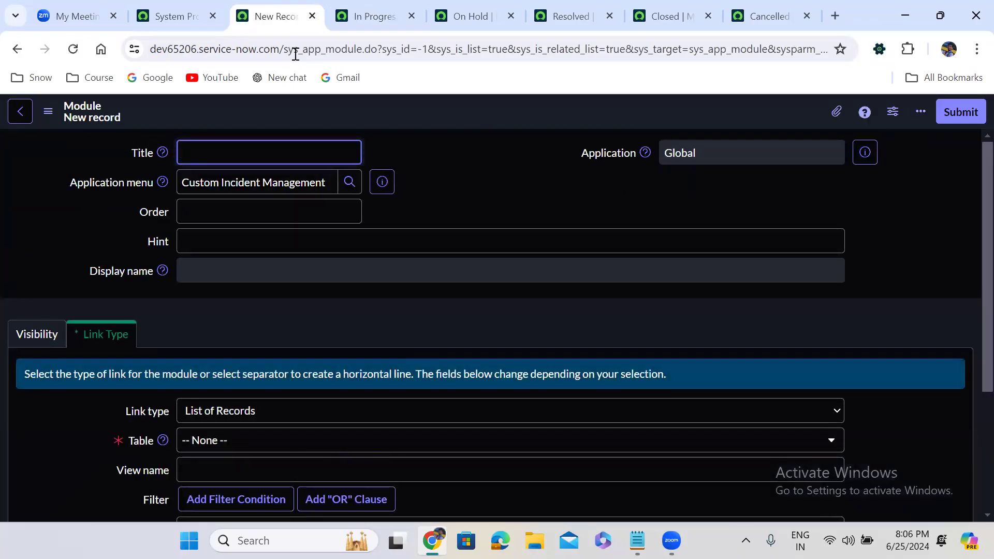
Step: Title the new module Weekly Incidents and set its order to 1000
text(We)
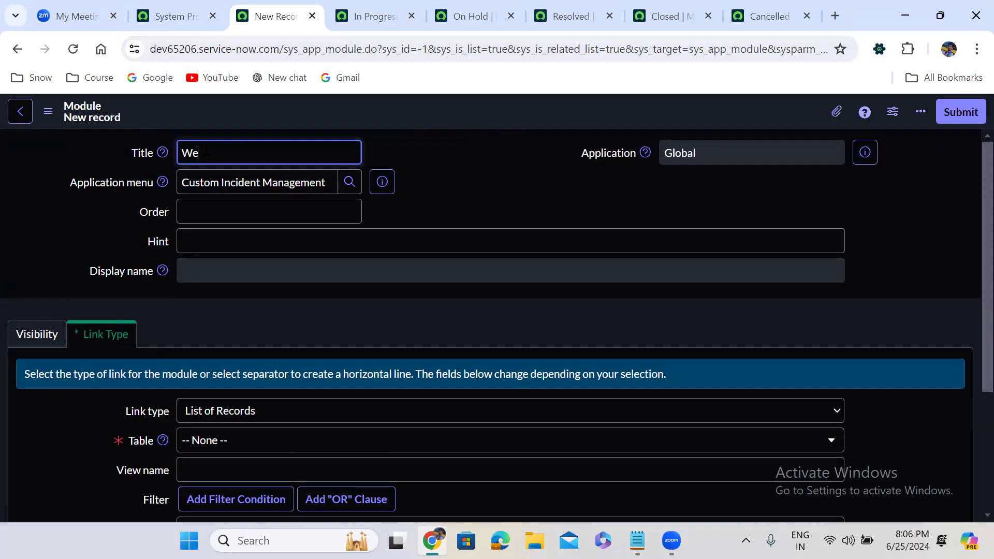
text(ekly Incidents)
click(233, 212)
text(1000)
click(310, 299)
Step: Set the module's link type to Run a Report with the Weekly Incidents Trend report, and submit it
scroll(309, 299, down, 4)
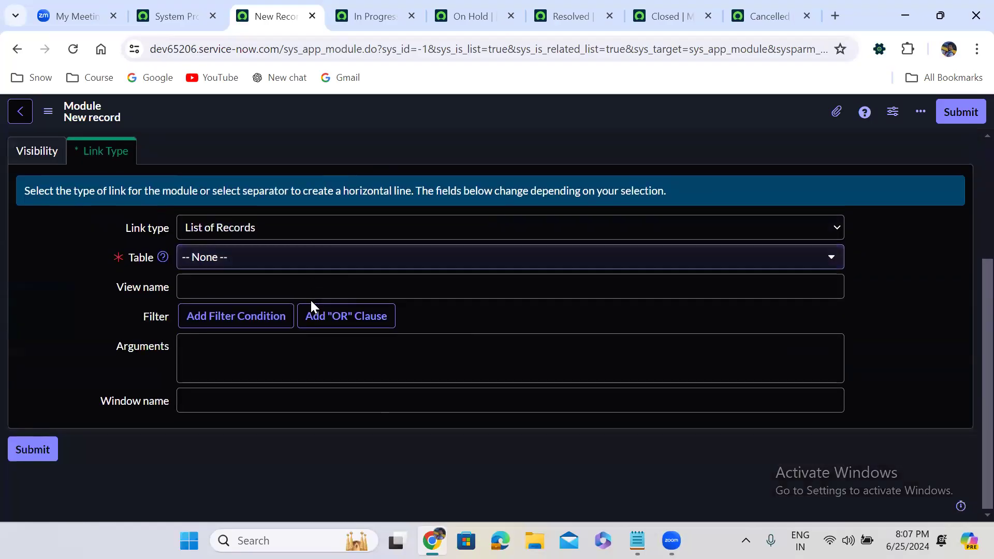
click(246, 228)
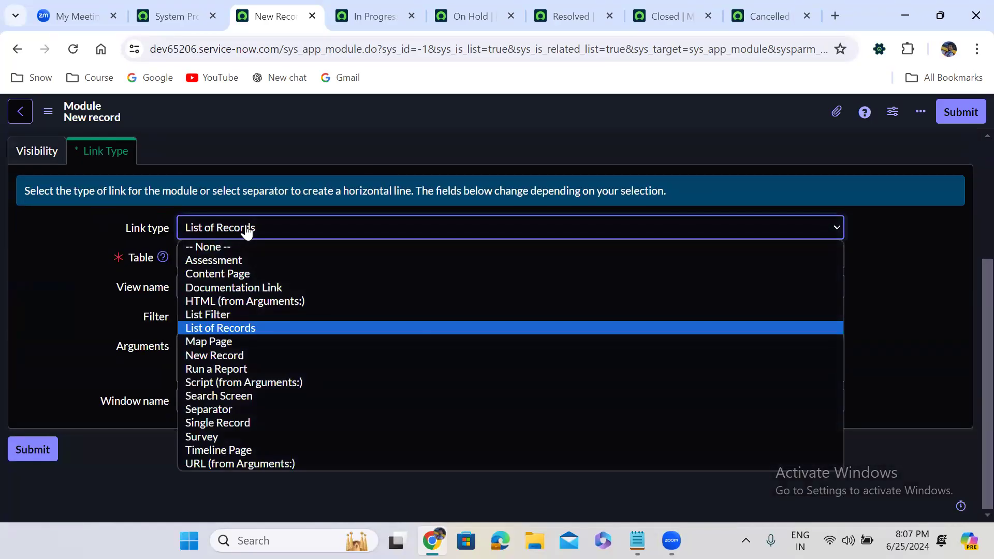
click(228, 369)
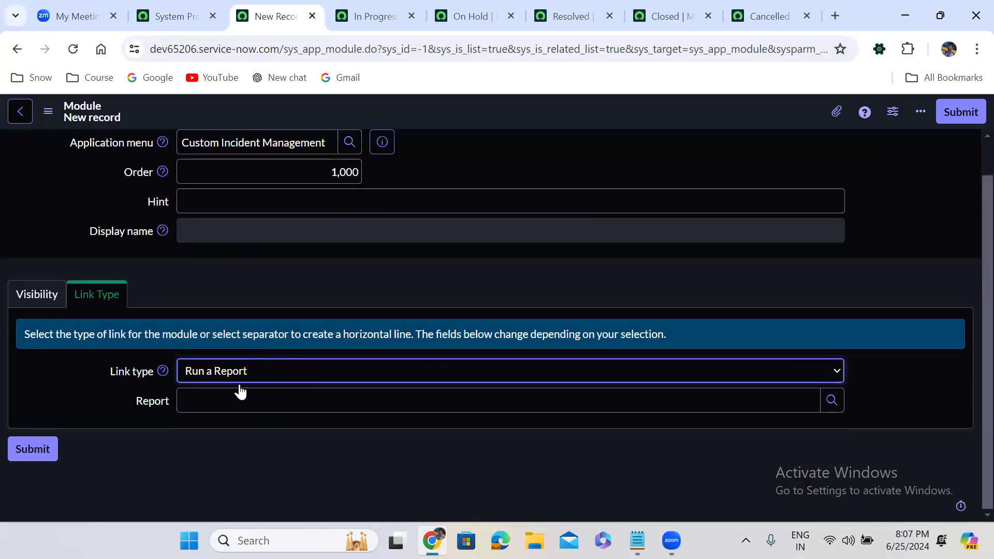
click(234, 394)
text(week)
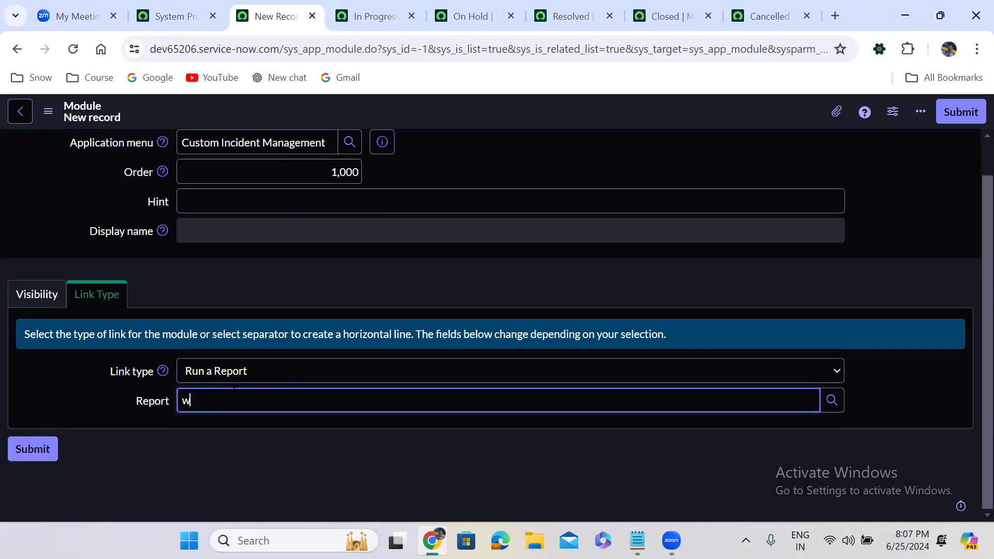
key(Down)
key(Down)
key(Down)
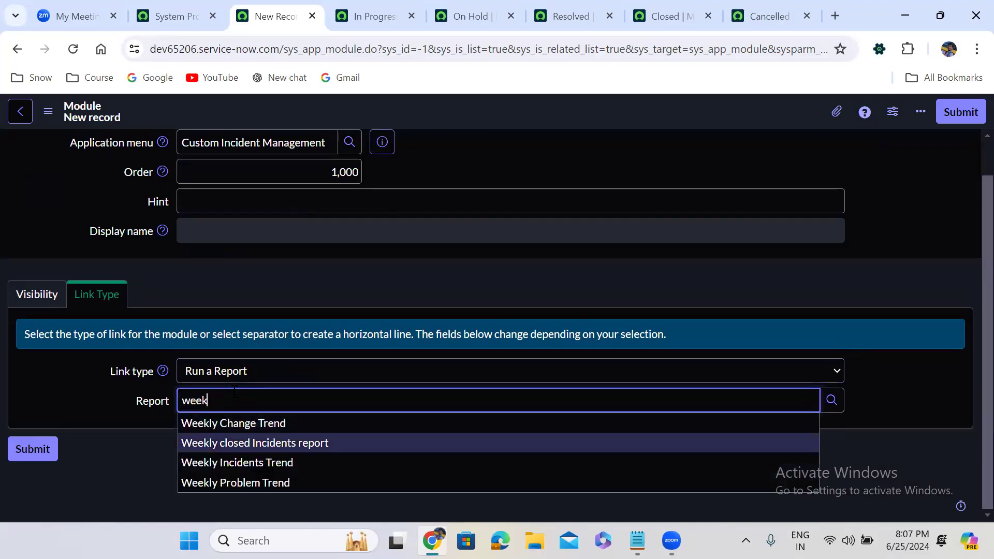
key(Return)
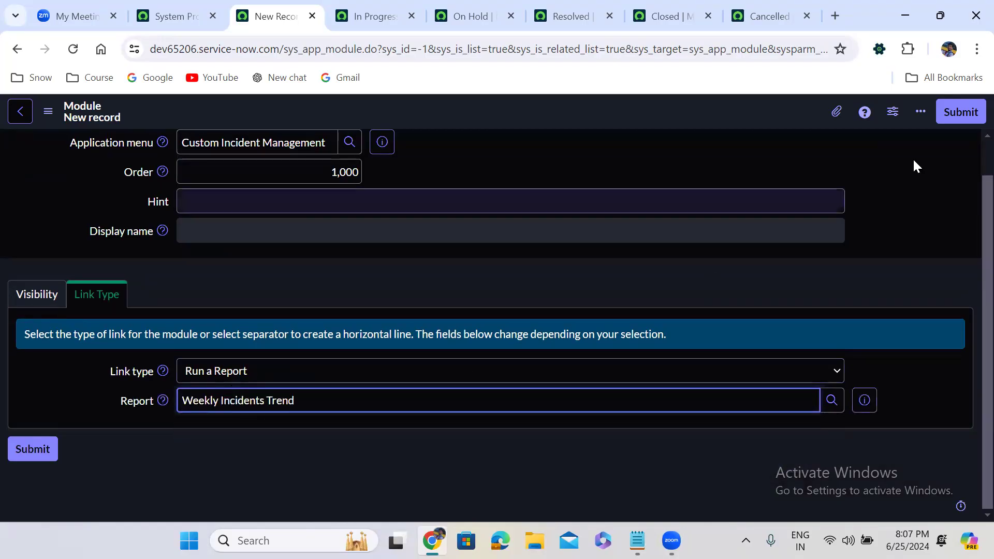
click(961, 115)
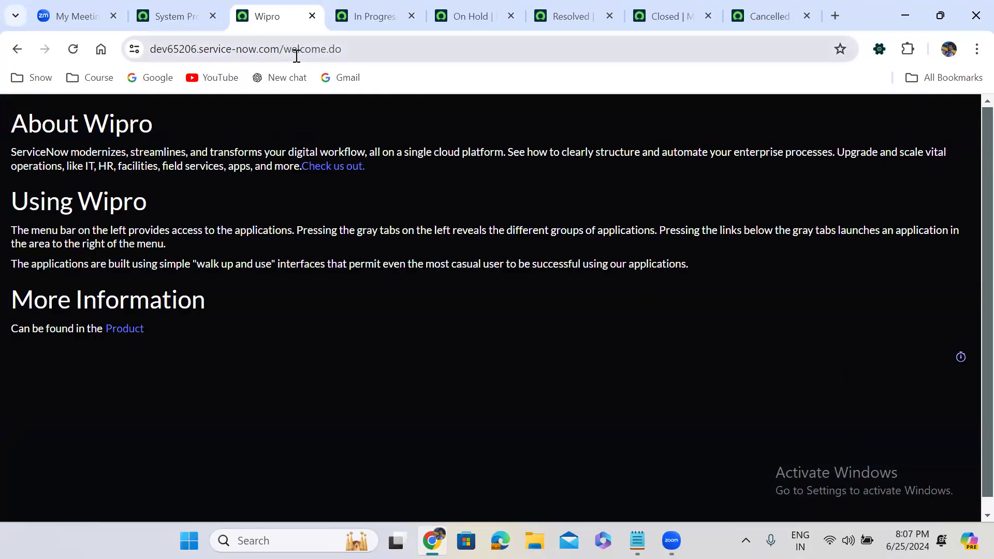
Step: Load the instance's base address in place of the welcome page, and check the navigator's module list on the System Properties page
drag(284, 49, 439, 73)
key(BackSpace)
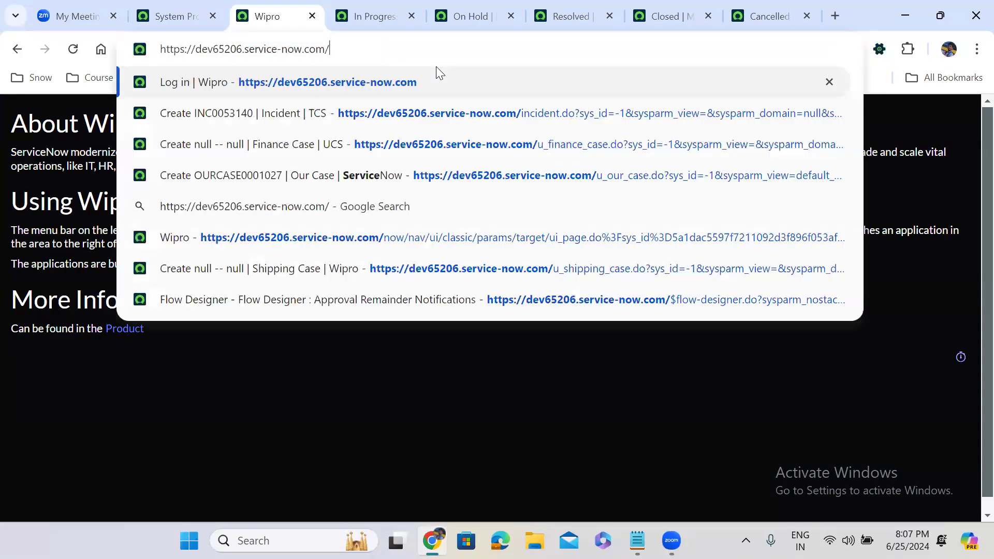
key(Return)
click(185, 12)
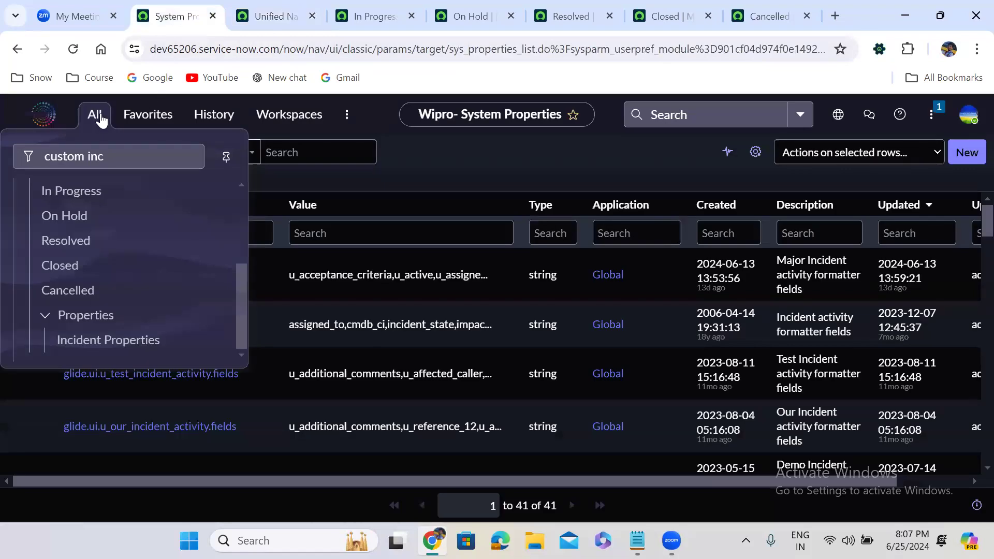
click(99, 117)
click(242, 307)
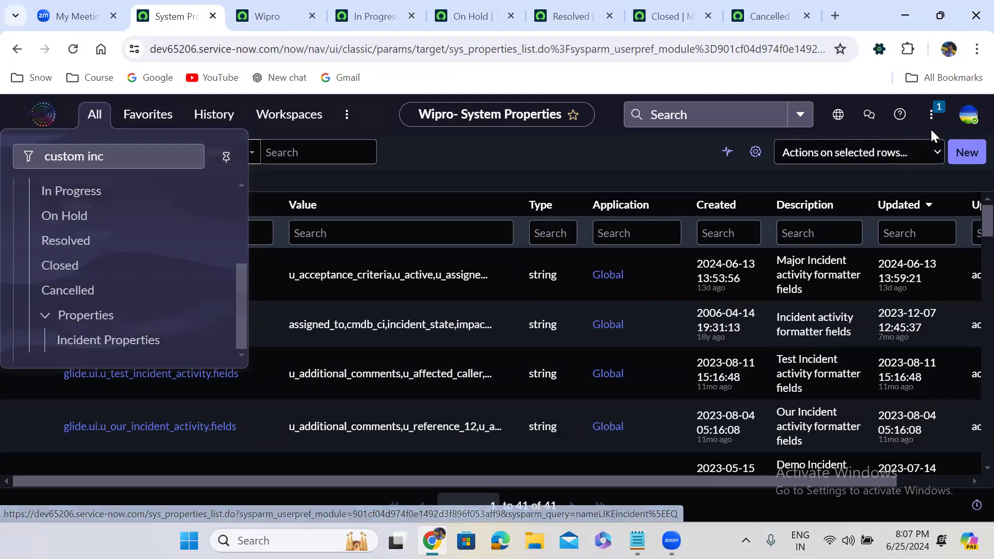
Step: Log out of the instance and log back in as admin with the account password
click(975, 124)
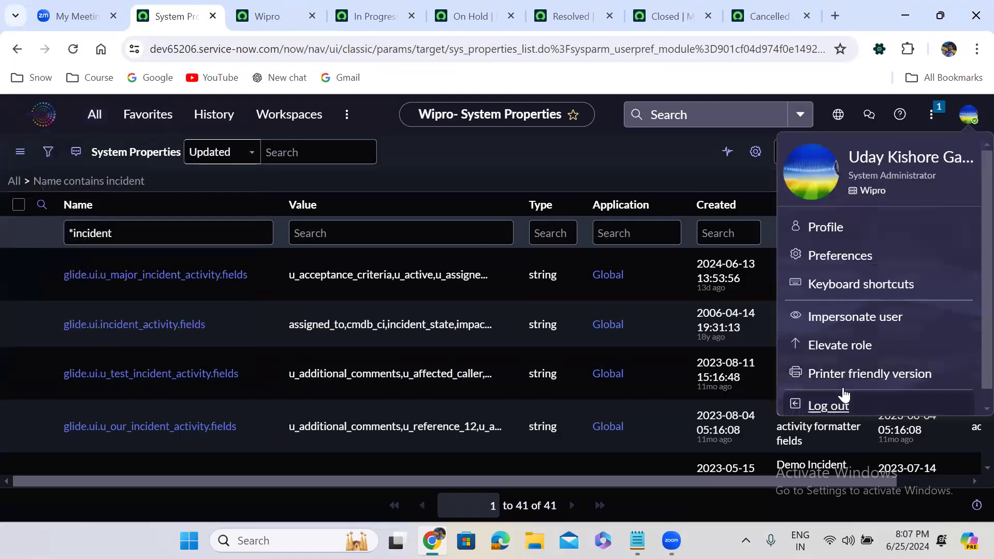
click(841, 402)
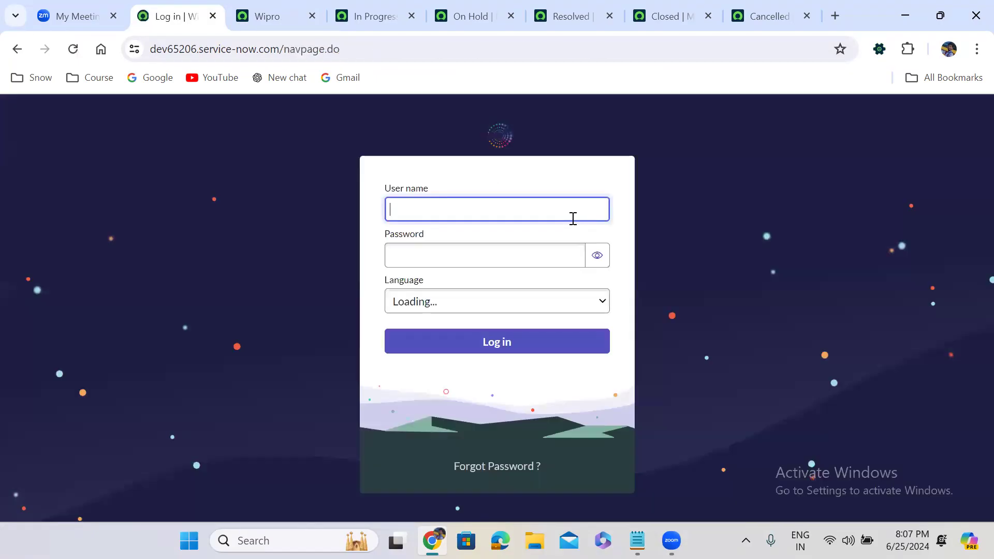
text(admin)
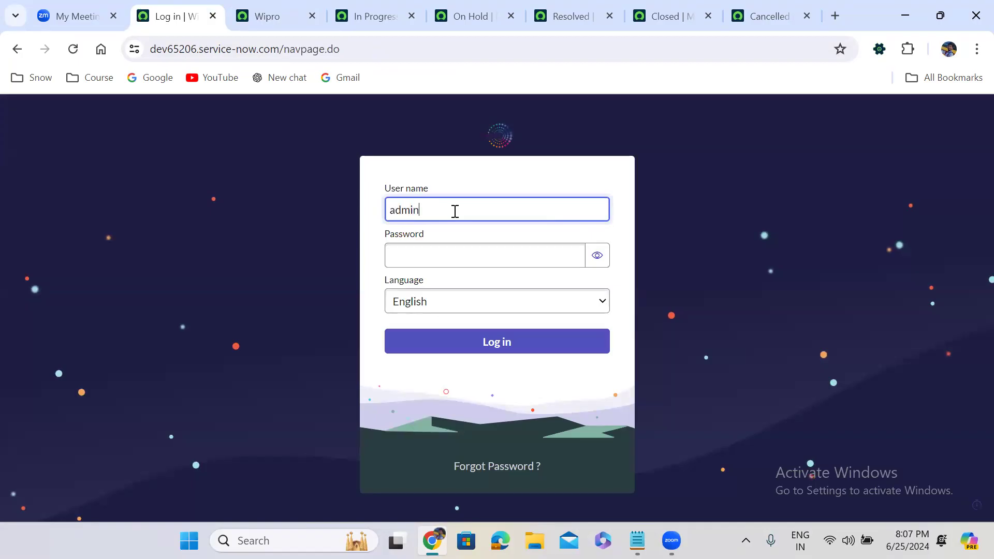
key(Tab)
text(*********)
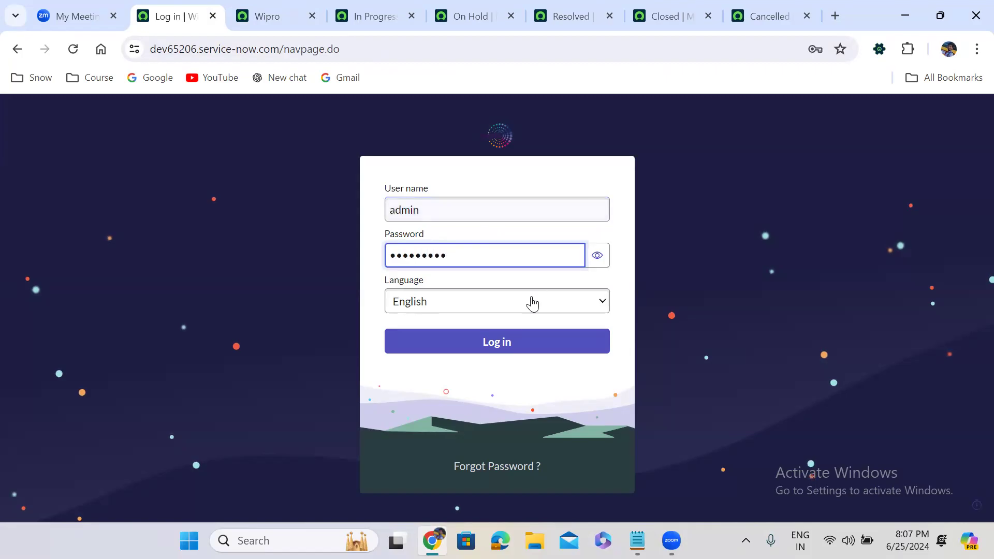
click(531, 340)
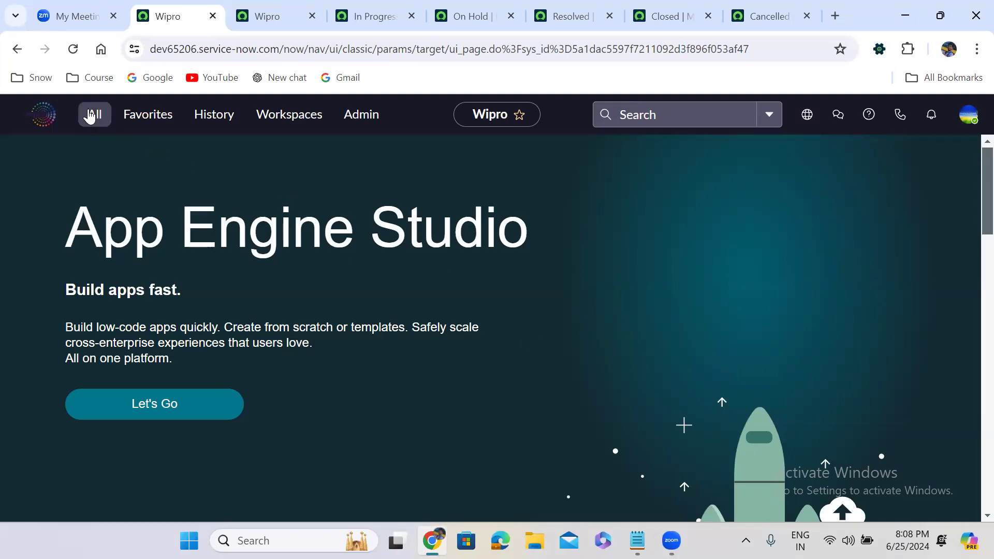
Step: Filter the navigator by "custom inc" and check the modules listed under Custom Incident Management
click(91, 116)
text(cust)
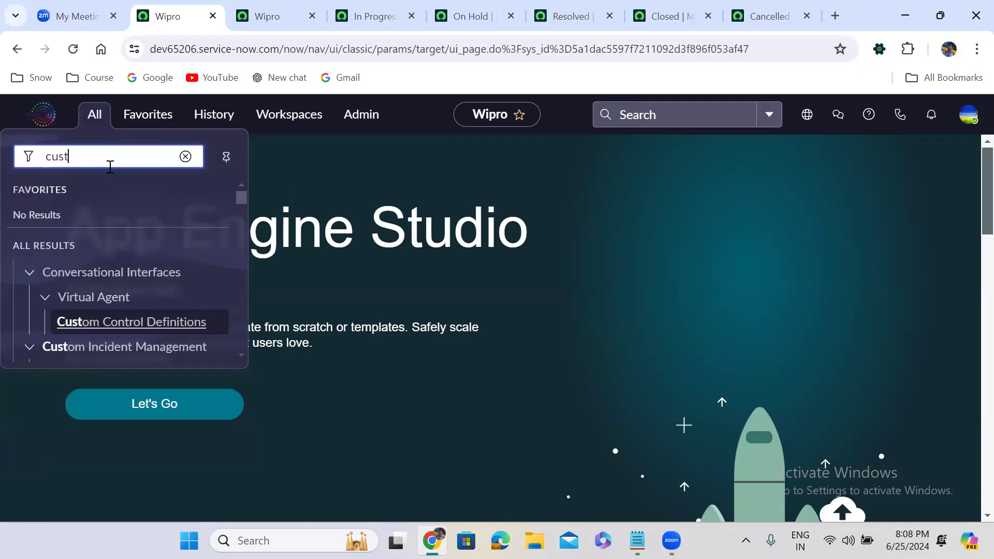
text(om inc)
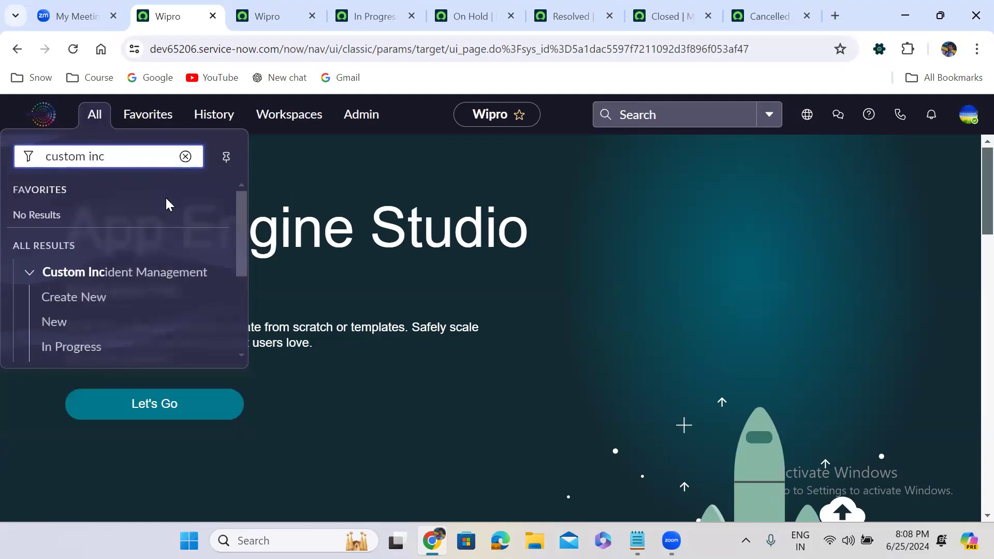
drag(242, 258, 244, 351)
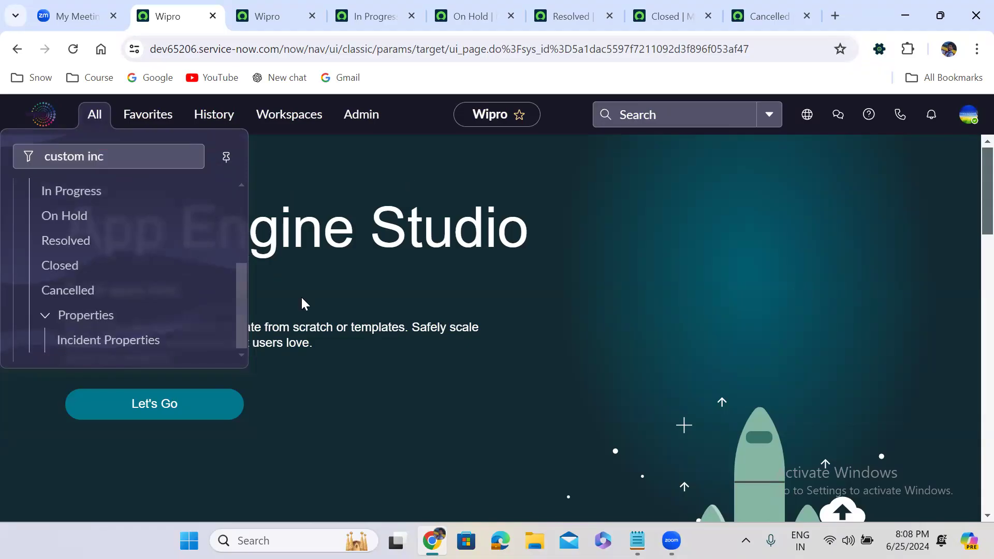
click(406, 170)
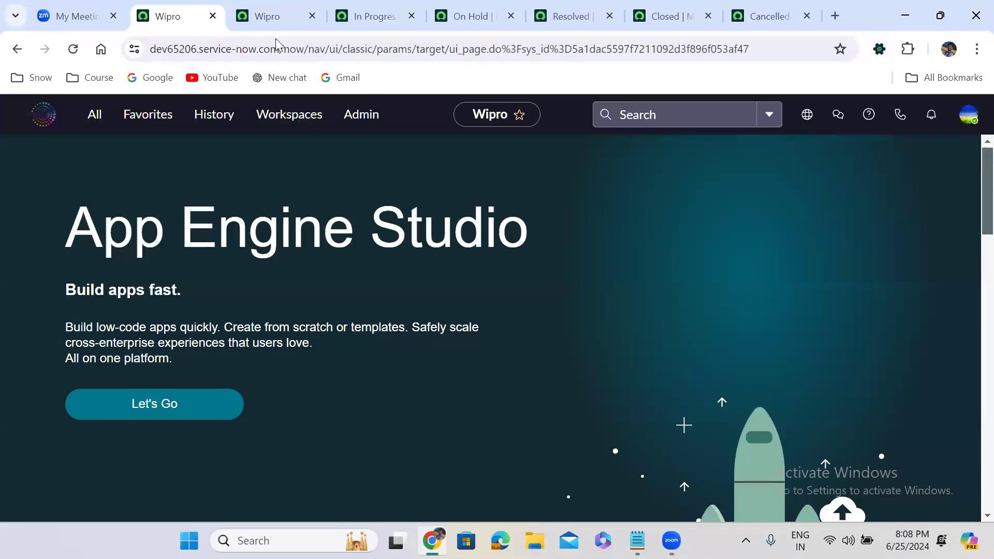
Step: Reopen the Custom Incident Management application menu record from the history in the second browser tab and review its Modules list
click(288, 12)
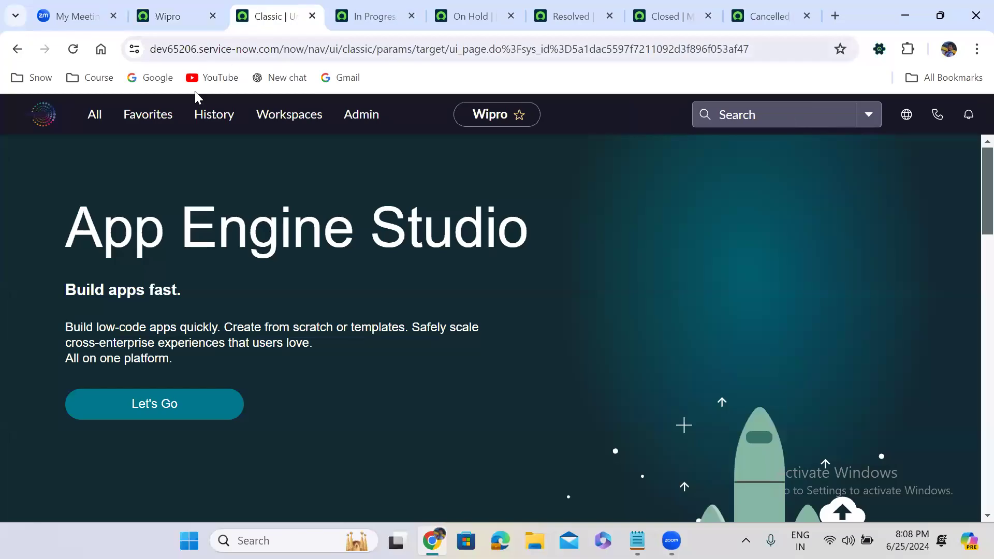
click(220, 118)
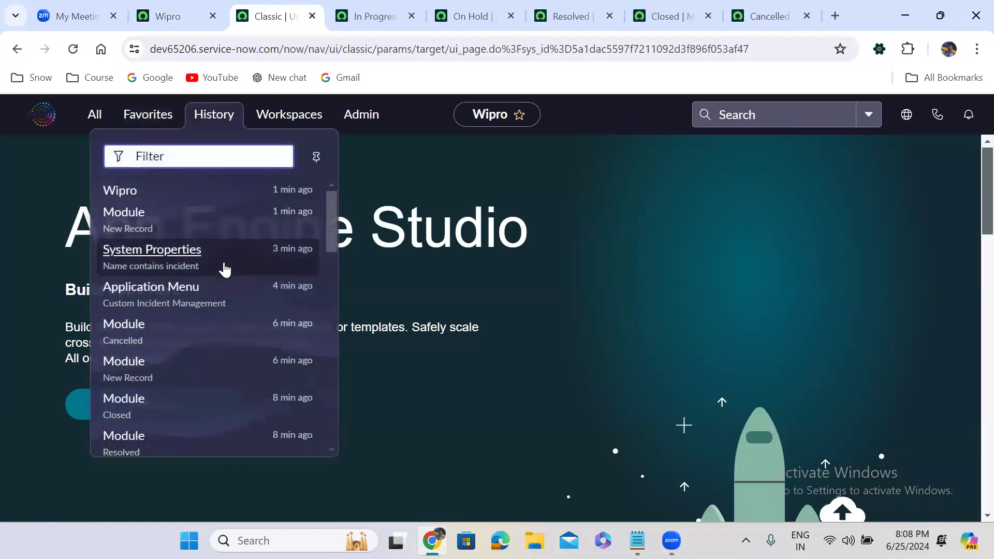
click(228, 295)
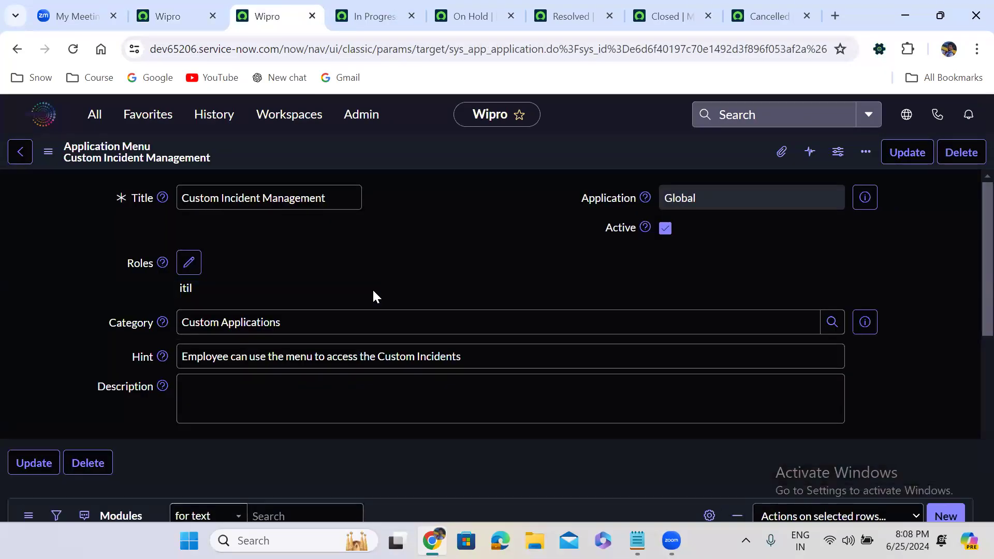
scroll(373, 290, down, 10)
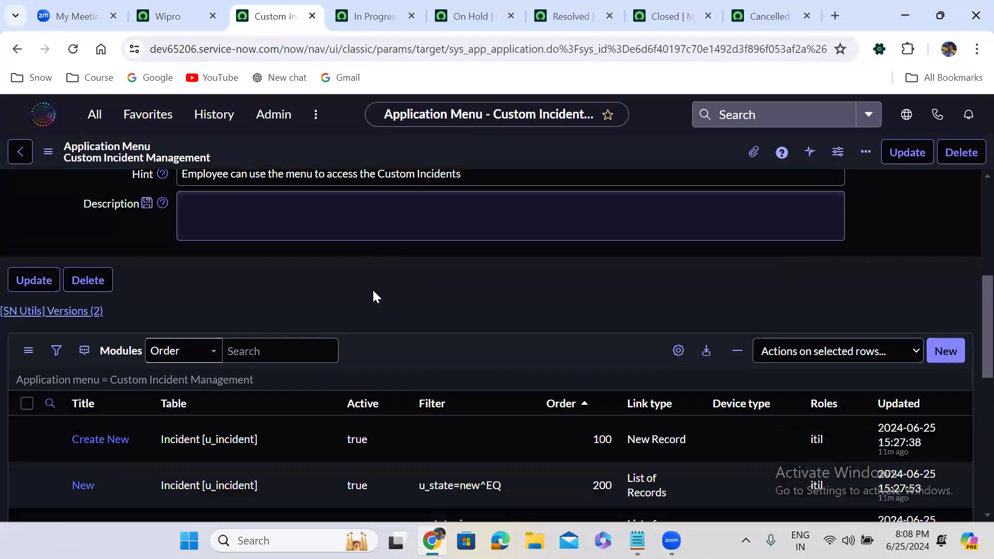
scroll(374, 297, down, 3)
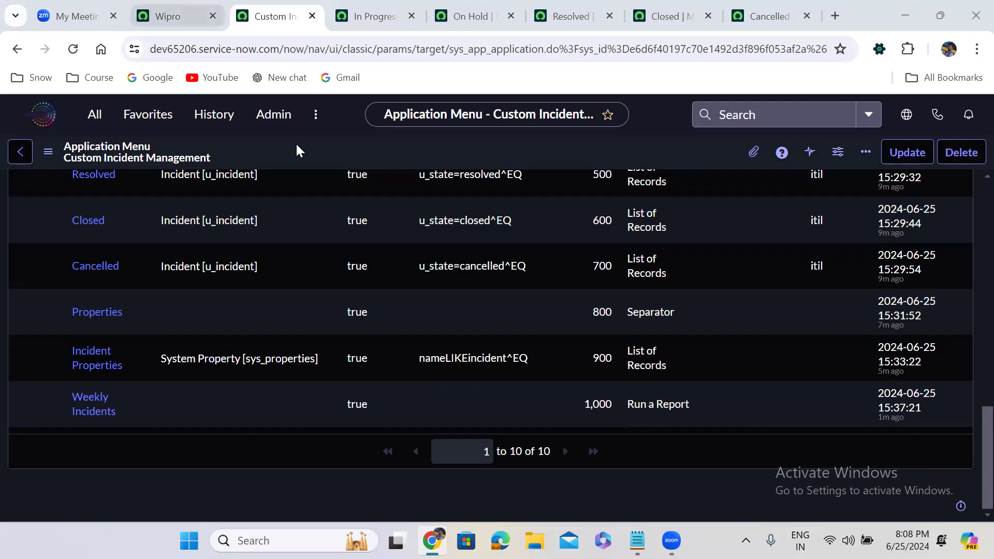
Step: Open the Weekly Incidents module record from the application menu's Modules list
click(168, 17)
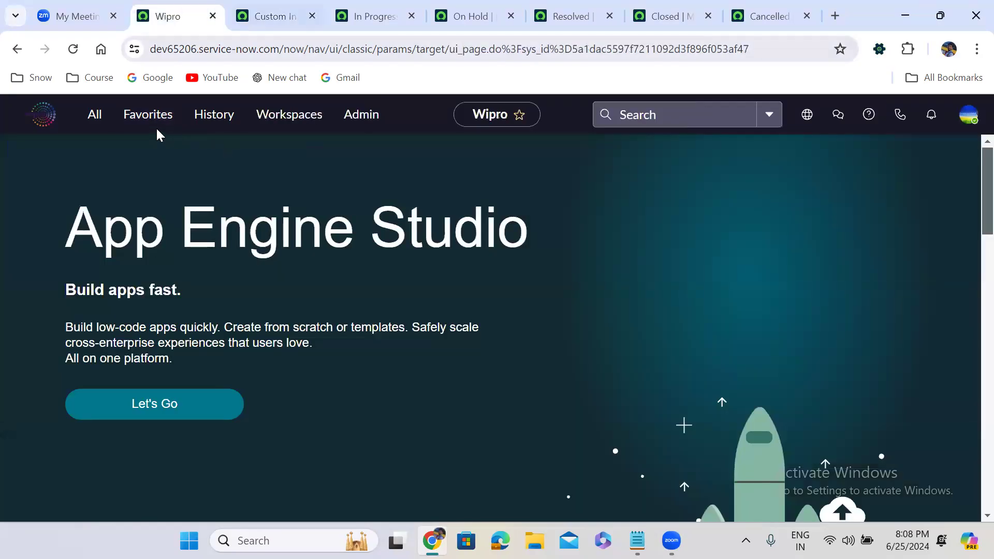
key(ctrl+Tab)
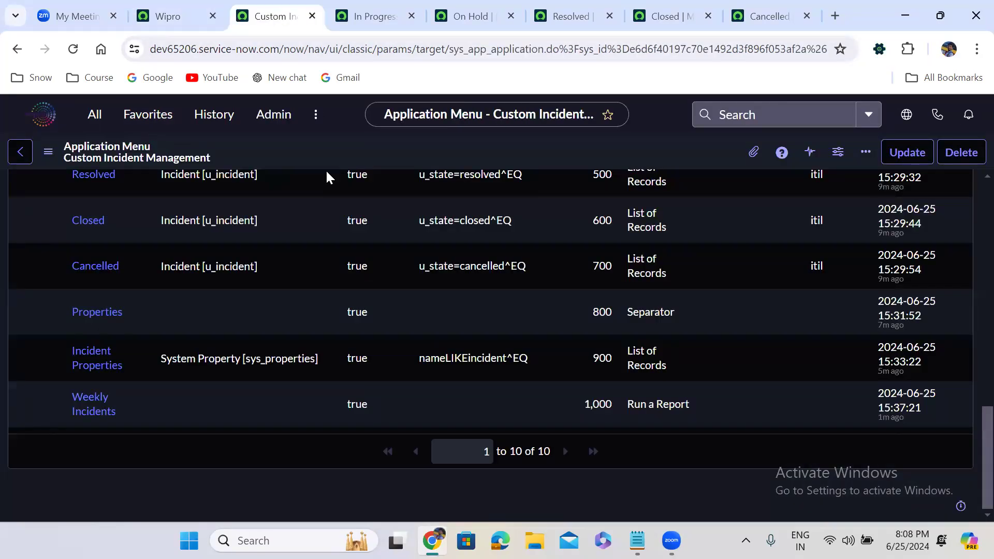
click(98, 407)
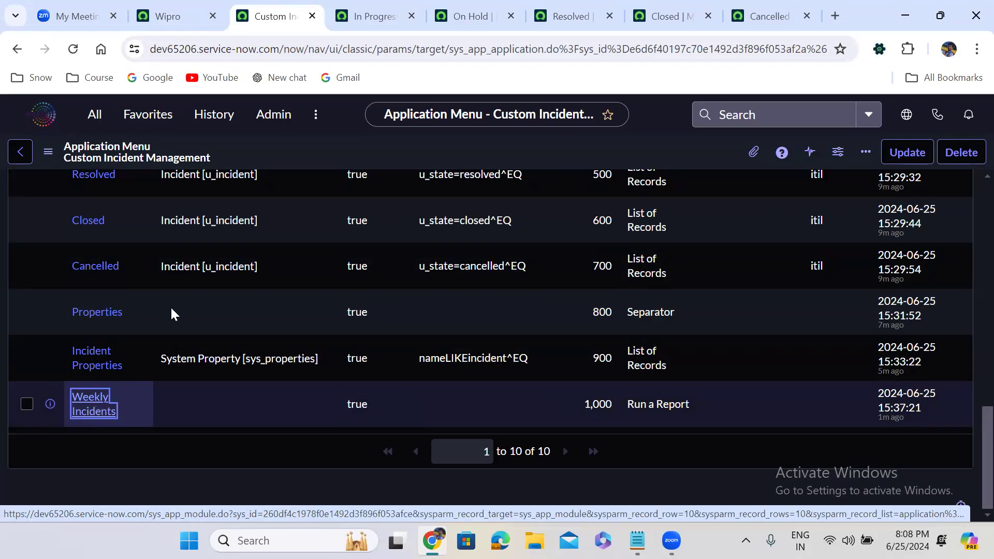
Step: Return to the instance home page, log out, and log in again as admin with the account password
key(ctrl+shift+Tab)
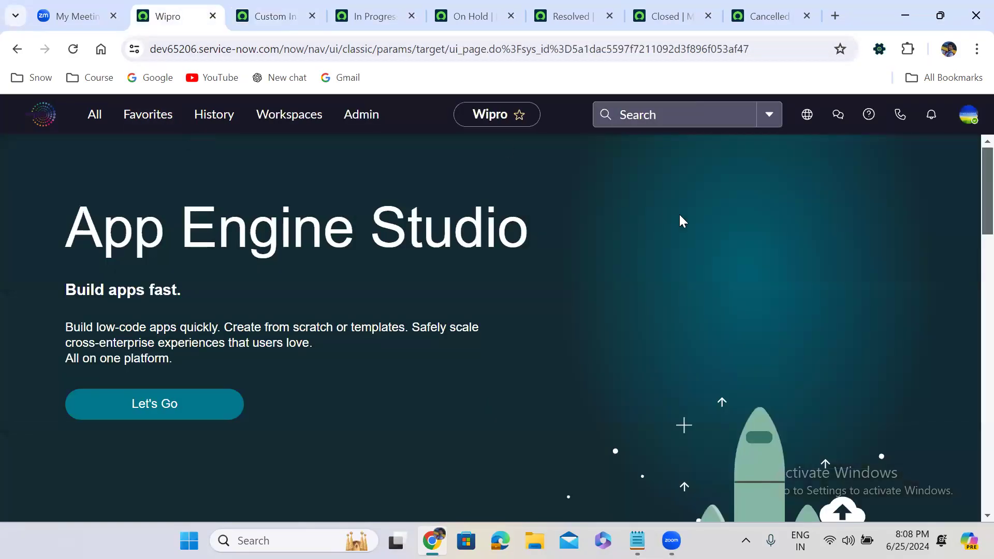
click(968, 115)
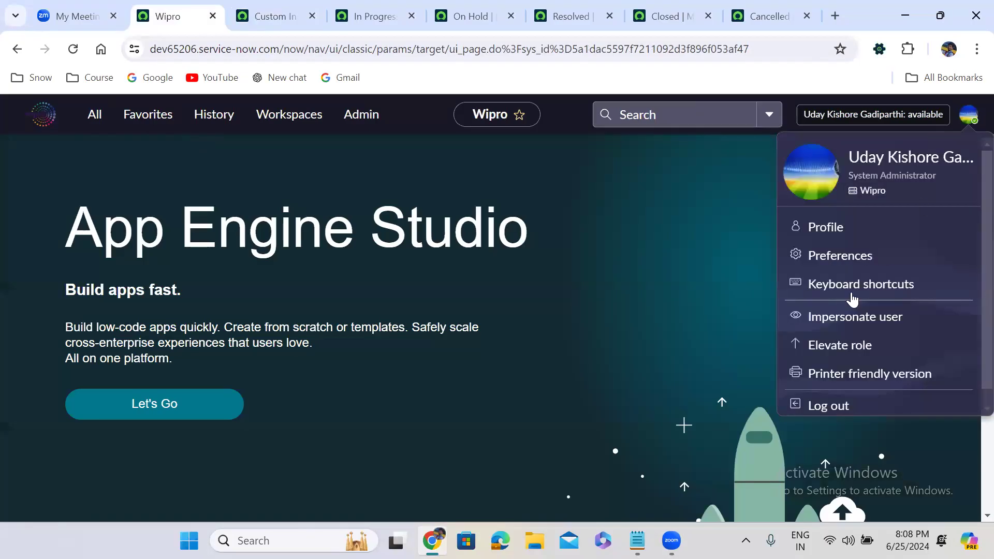
click(831, 406)
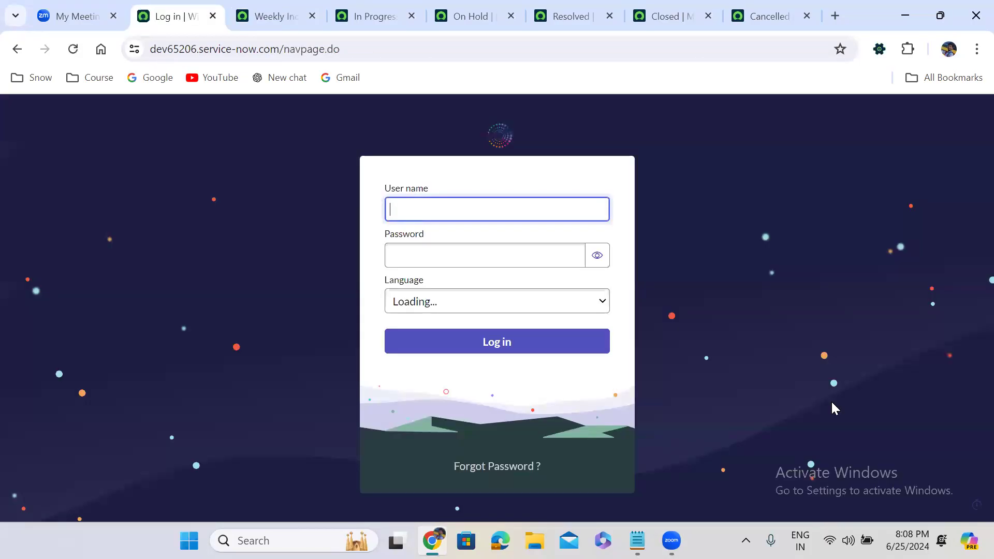
text(admin)
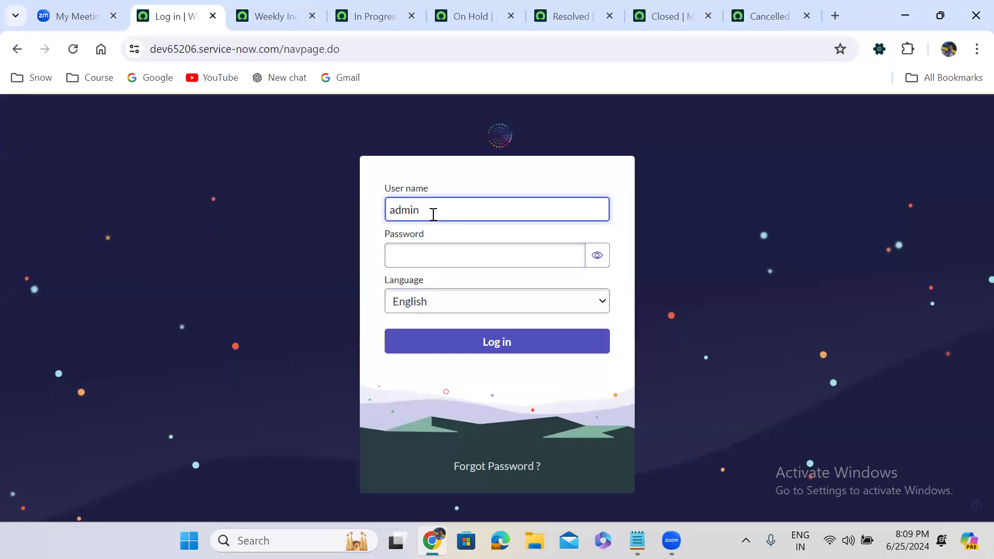
key(Tab)
text(****)
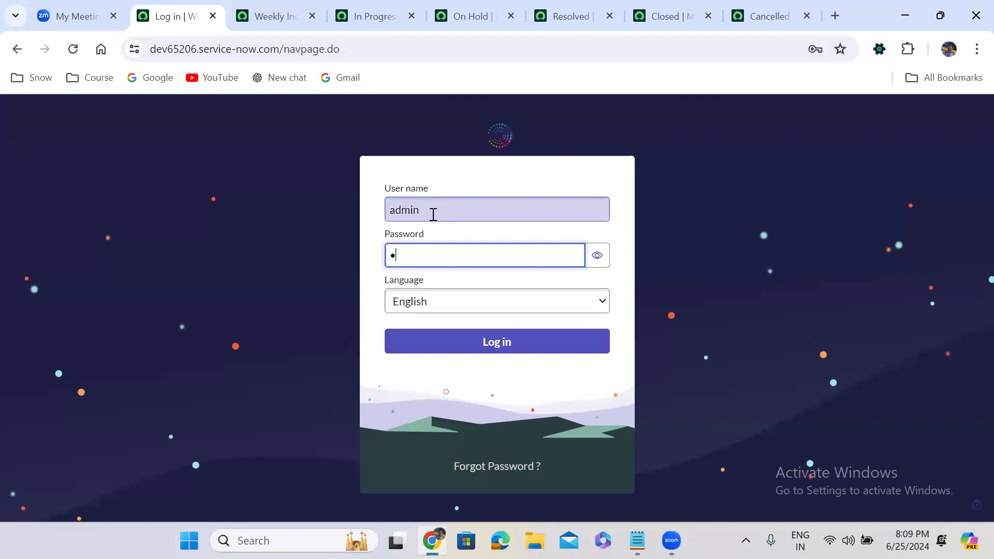
text(*****)
click(513, 352)
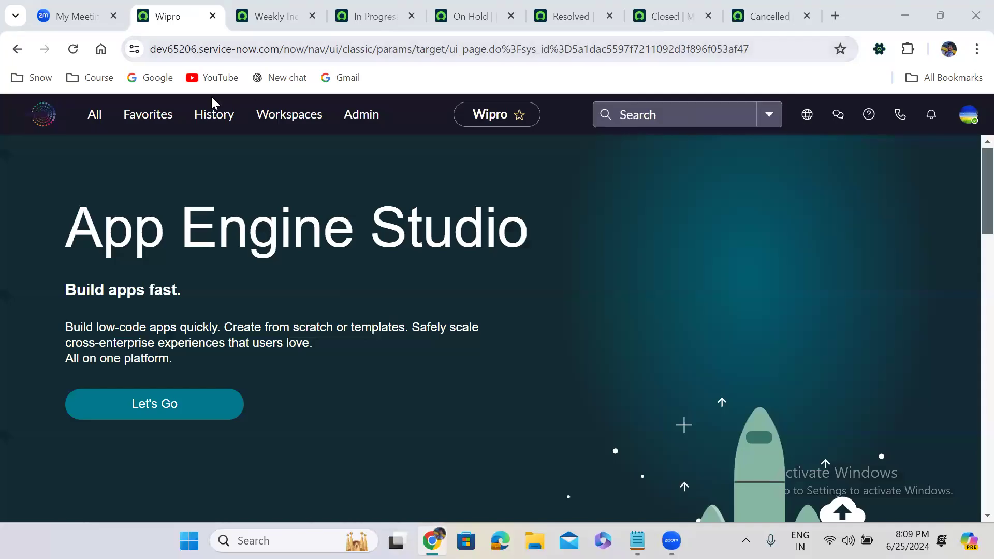
click(215, 118)
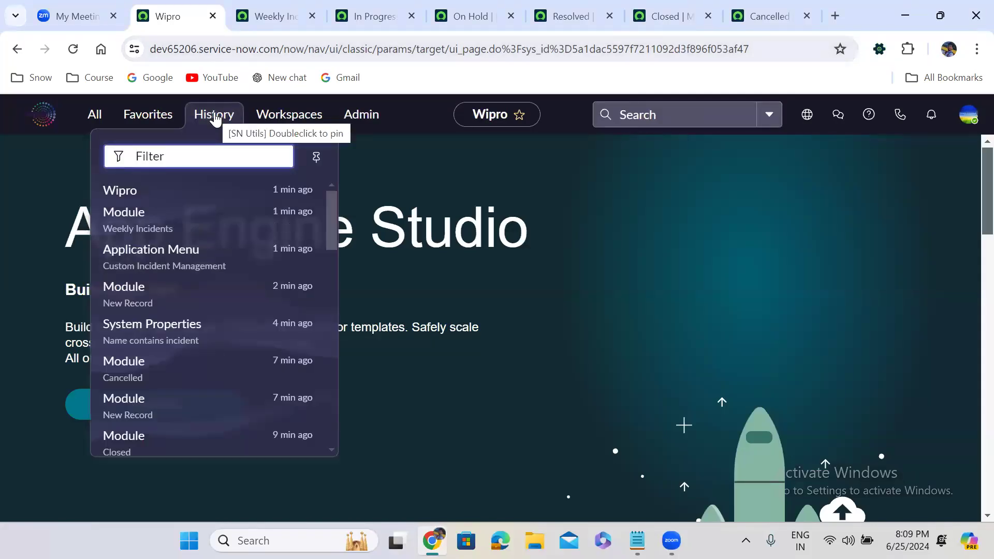
click(93, 121)
text(applic)
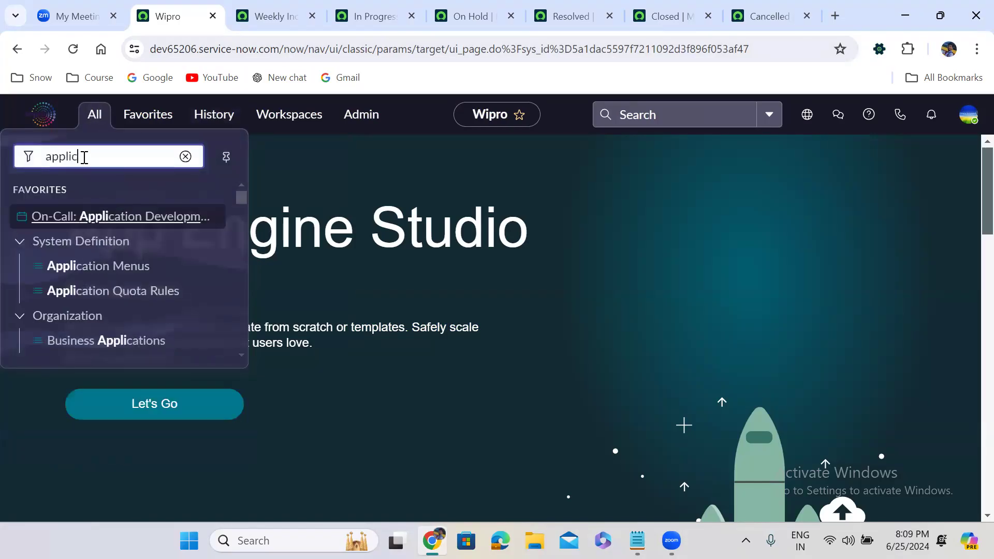
text(ation m)
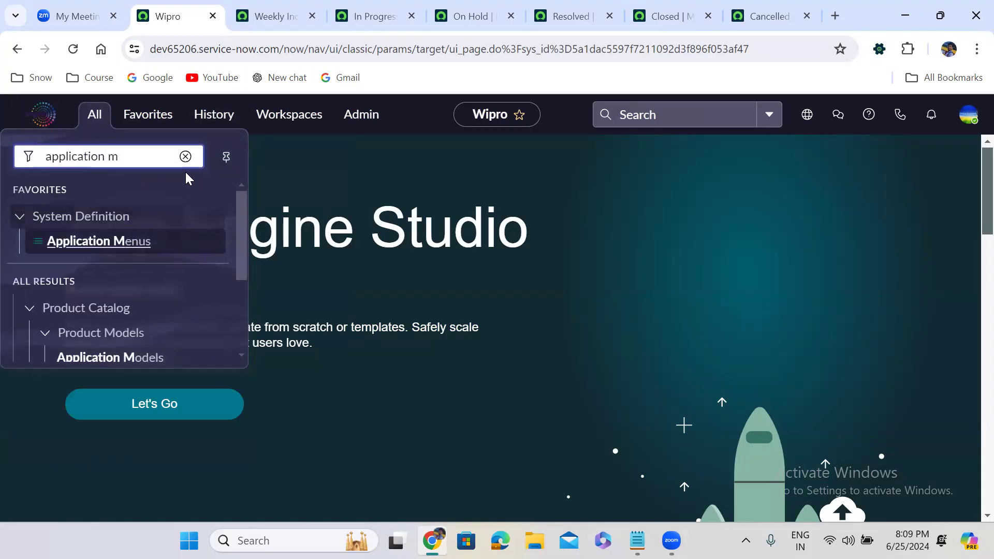
Step: Filter the navigator by "custom inc" again and look through the Custom Incident Management modules for Weekly Incidents
triple_click(153, 155)
text(cu)
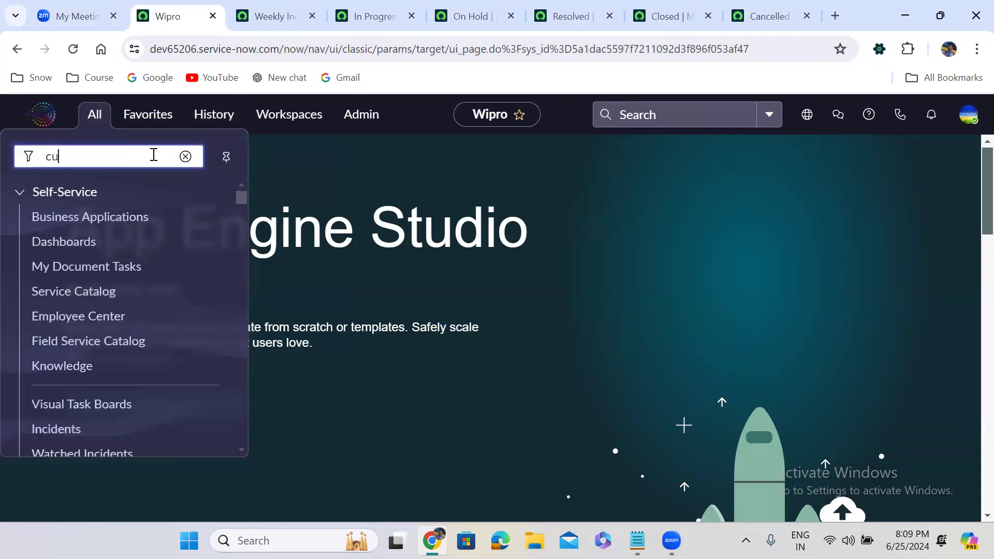
text(stom inc)
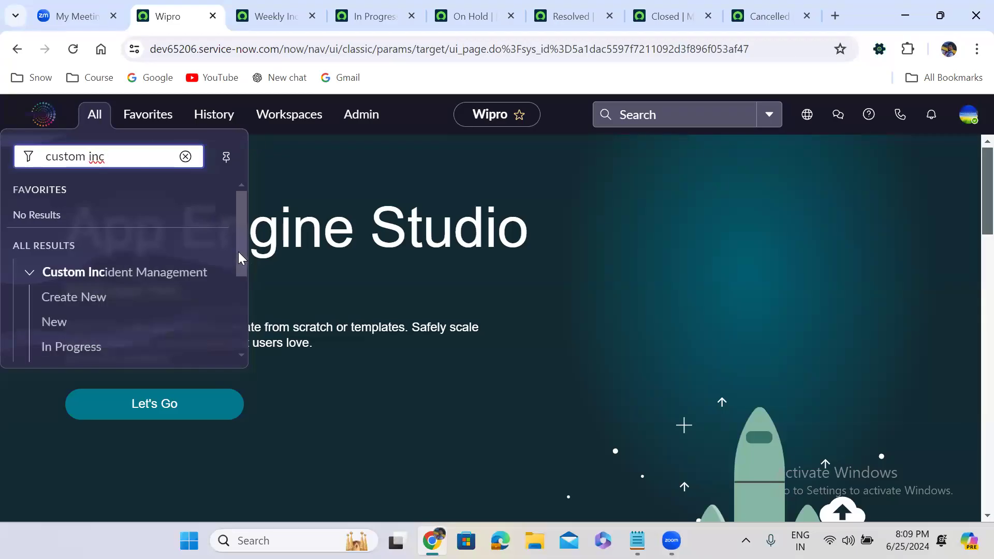
drag(238, 252, 265, 352)
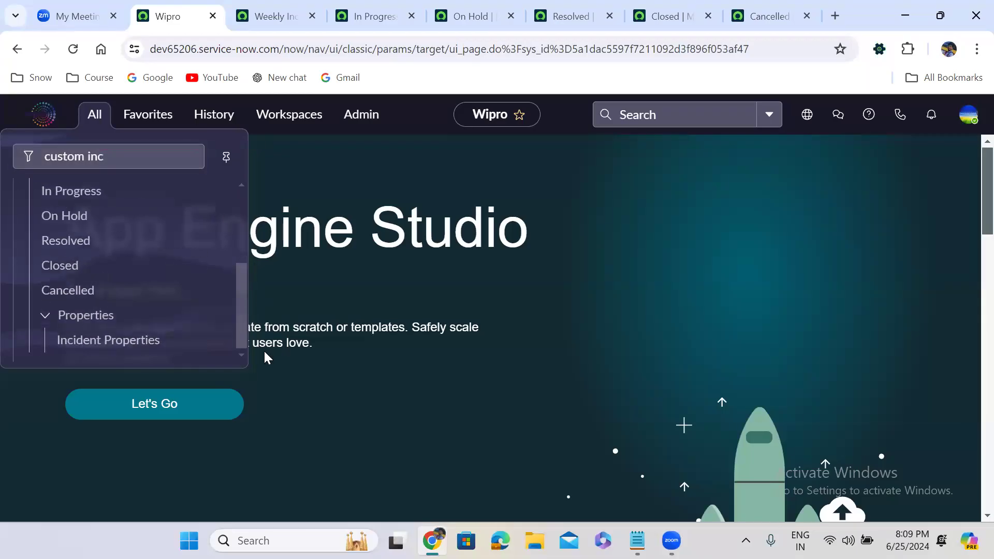
Step: Examine the Weekly Incidents module record's link type and report settings, and show its visibility settings
click(252, 15)
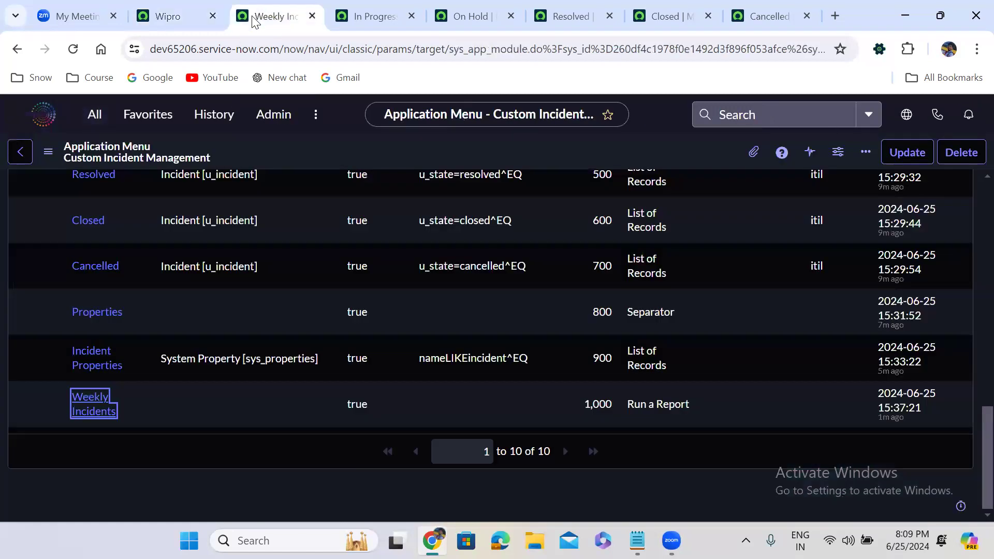
click(430, 212)
scroll(430, 212, down, 1)
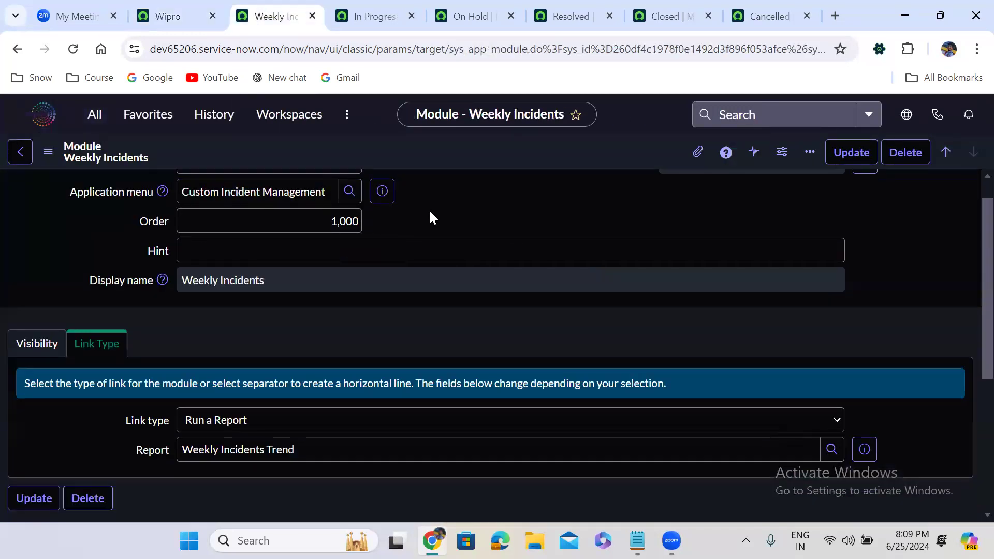
scroll(431, 212, down, 3)
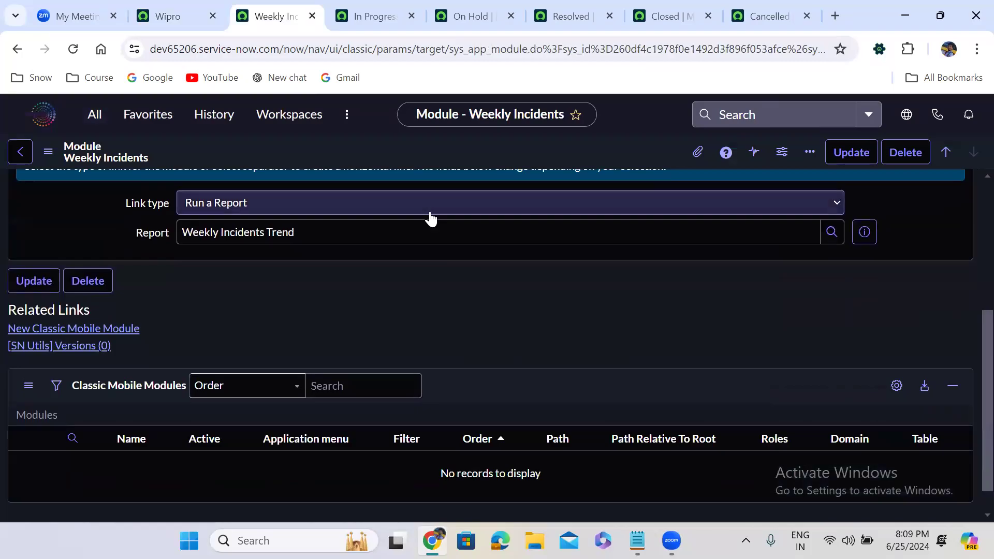
scroll(429, 217, up, 1)
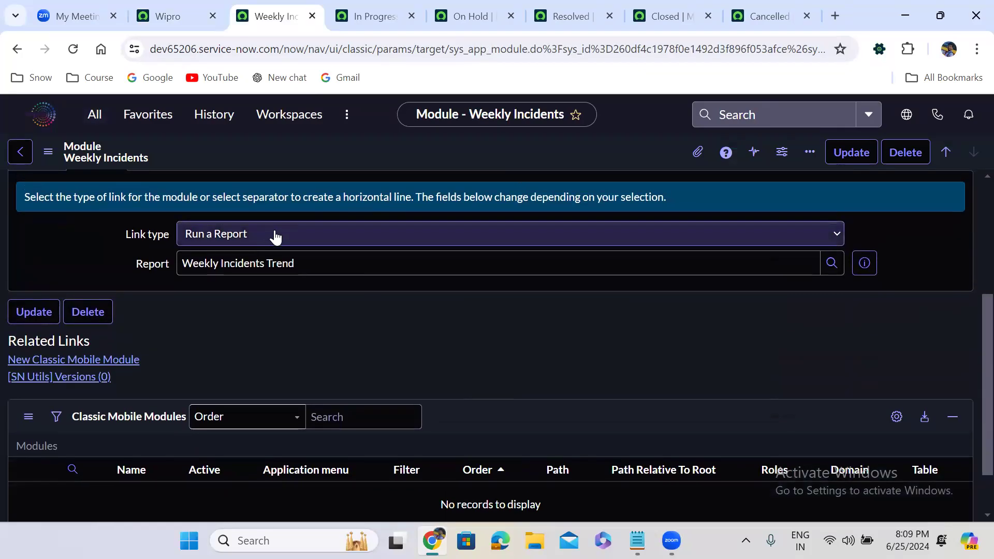
scroll(343, 201, up, 2)
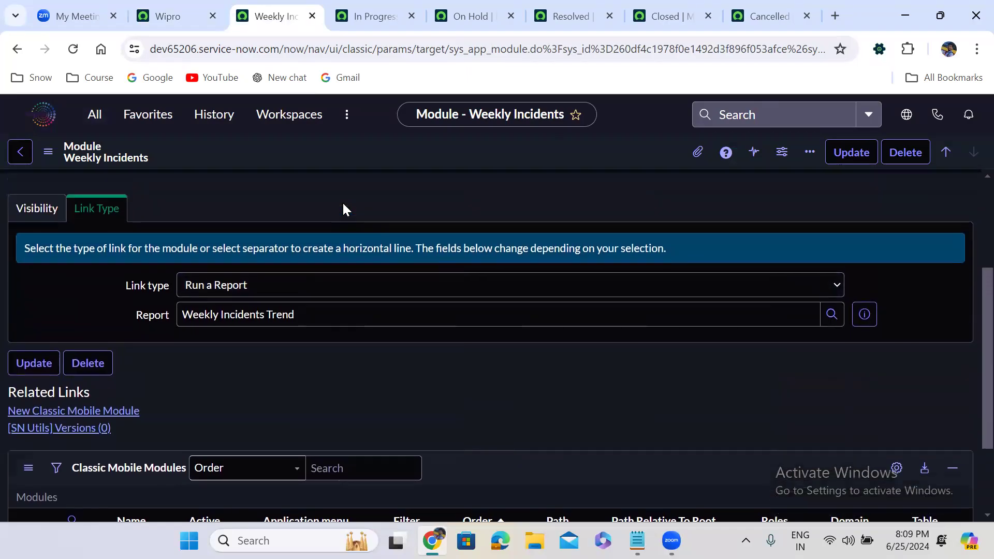
click(41, 259)
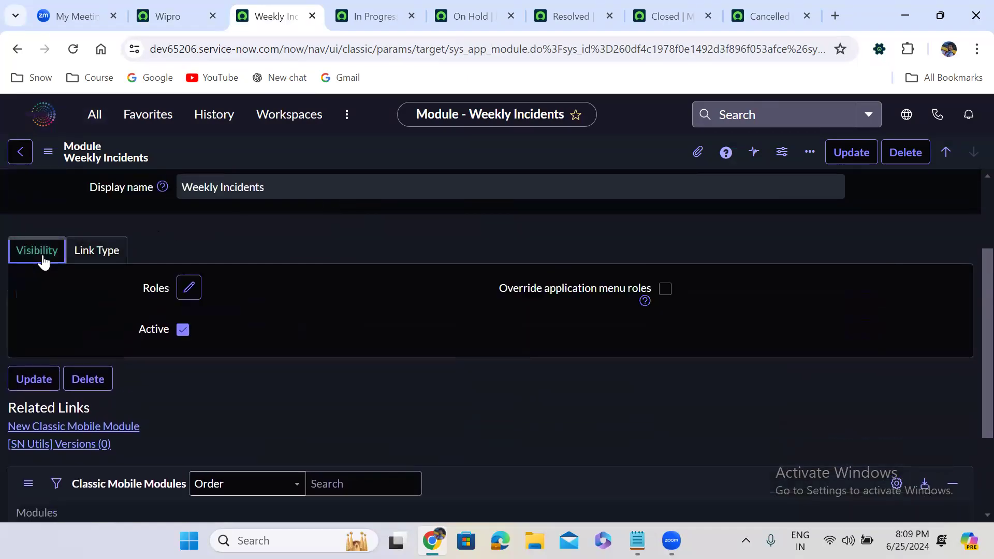
Step: Change the Weekly Incidents module's report to Incident SLA Breached and save the module record
click(82, 258)
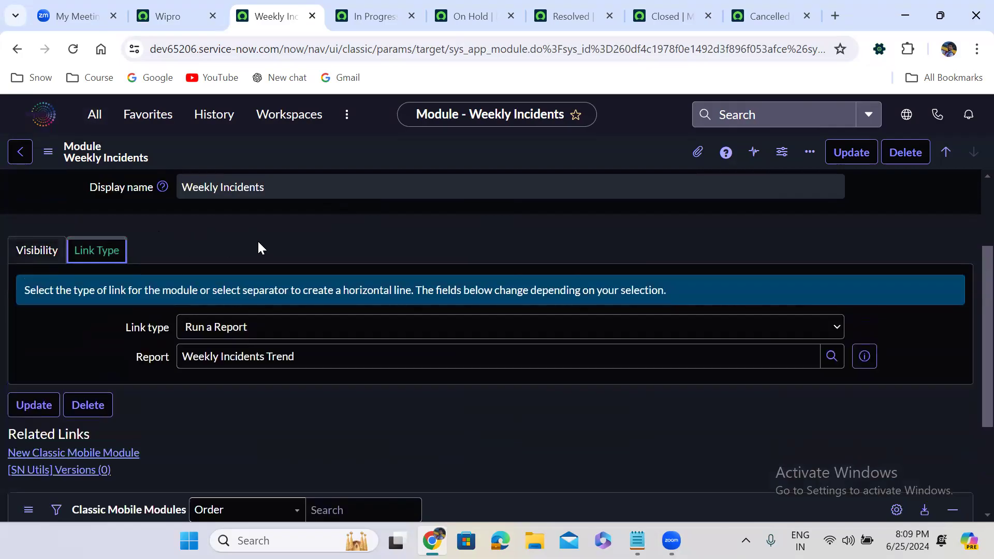
triple_click(308, 355)
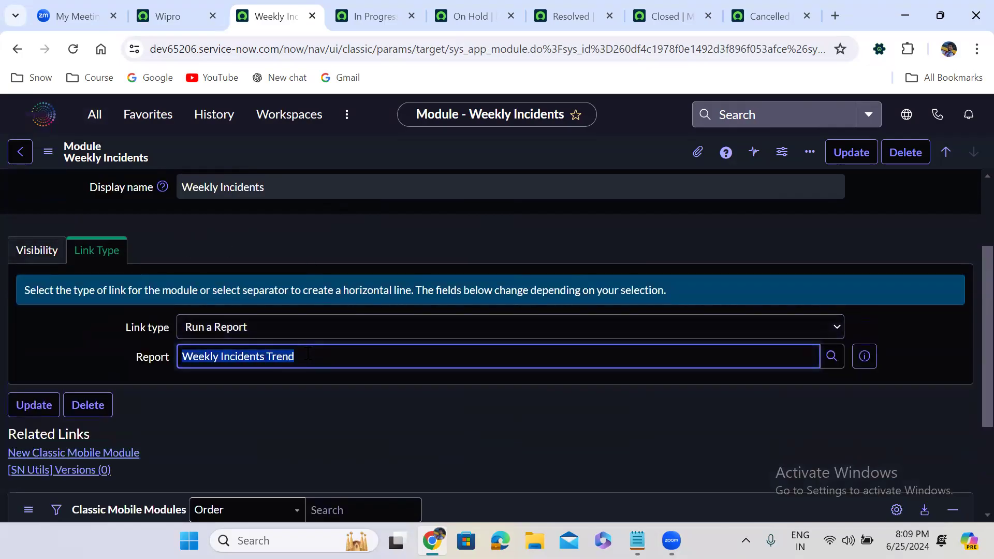
text(**)
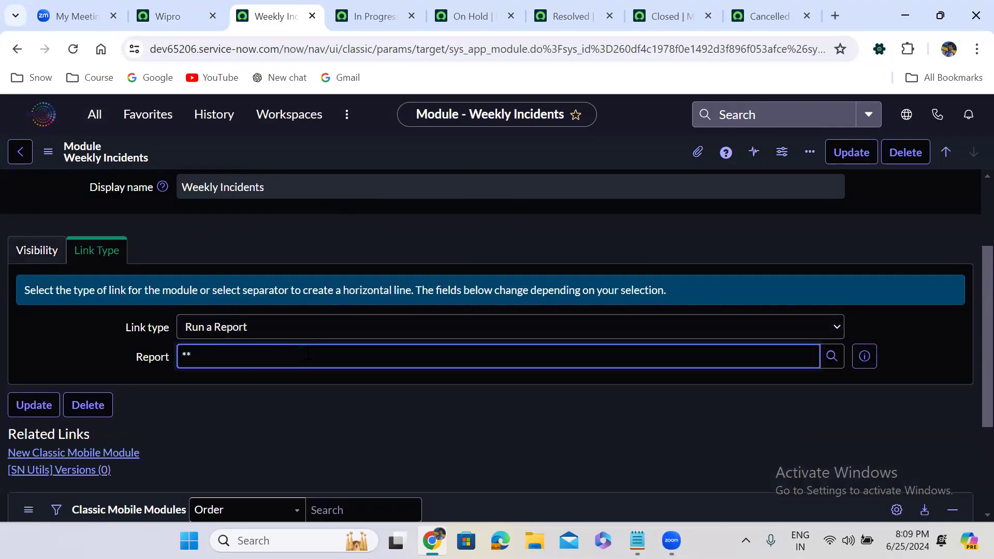
key(Down)
key(Down)
key(Down)
key(Up)
key(Up)
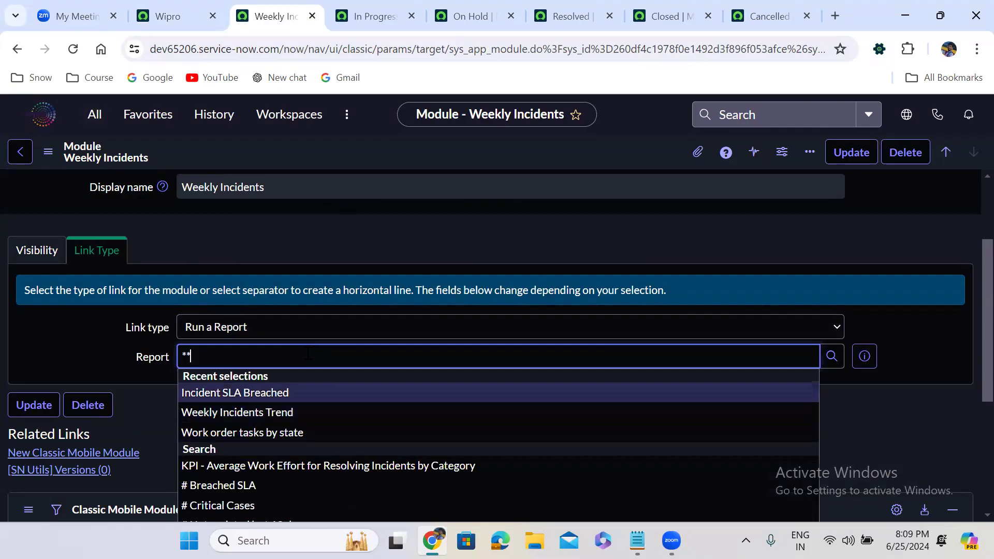
key(Return)
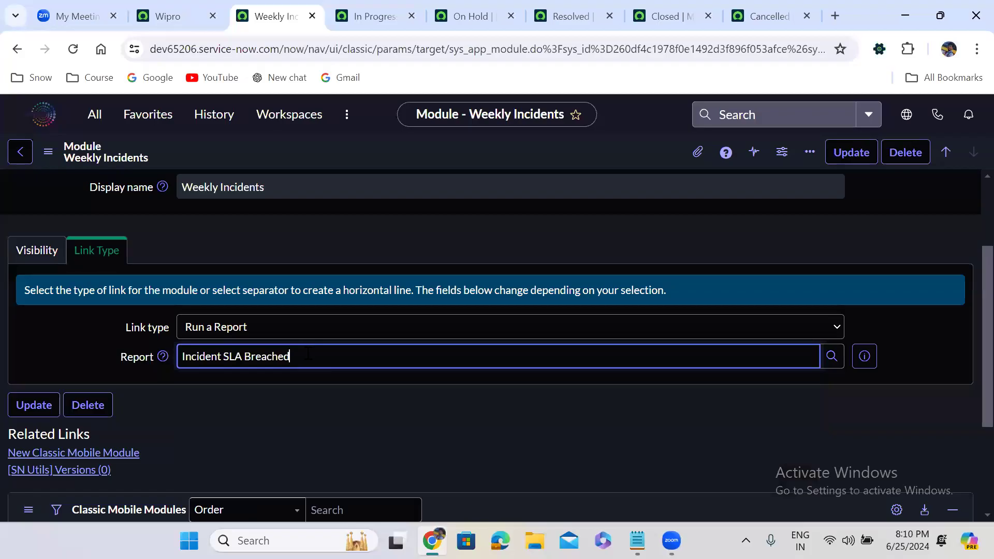
right_click(525, 157)
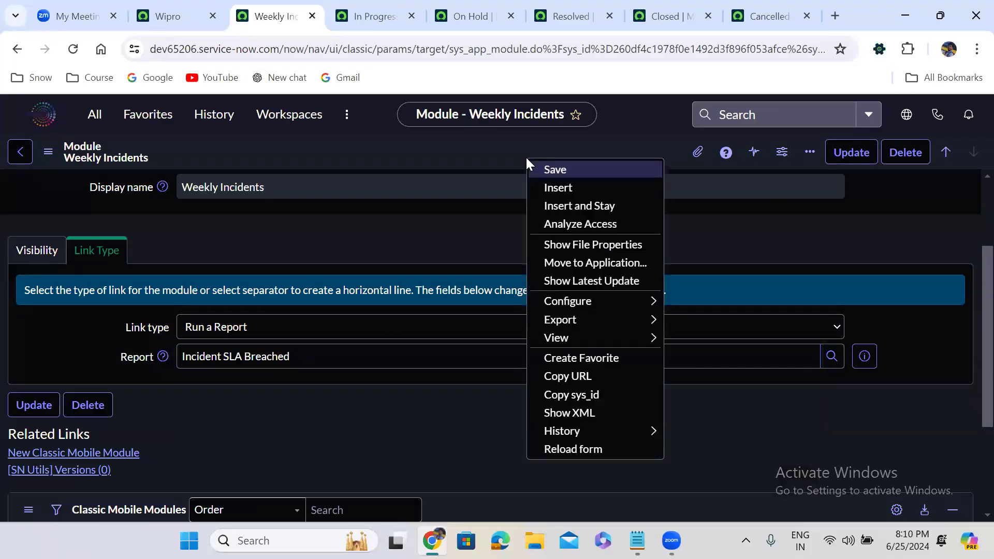
click(556, 169)
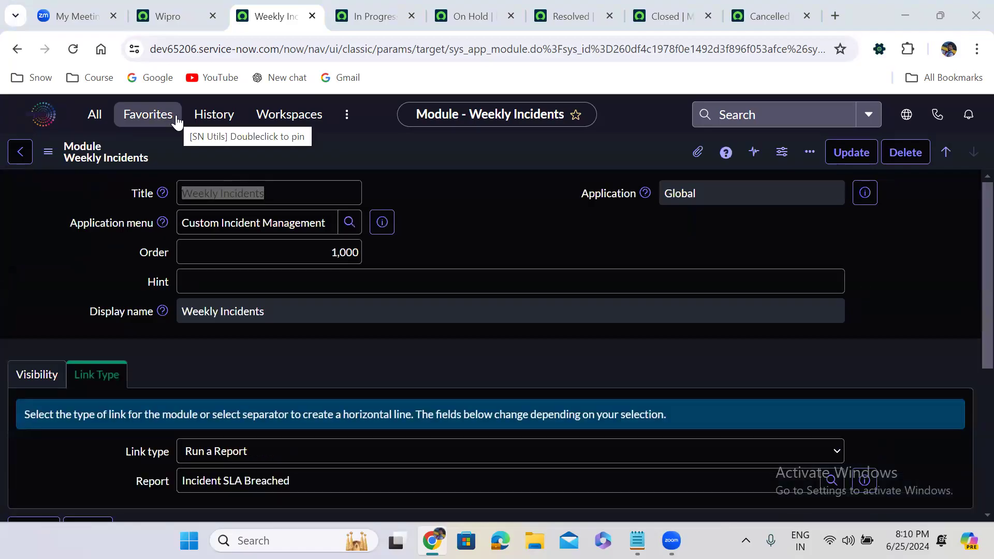
Step: Return to the instance home page, log out, and log back in as admin with the account password
click(179, 20)
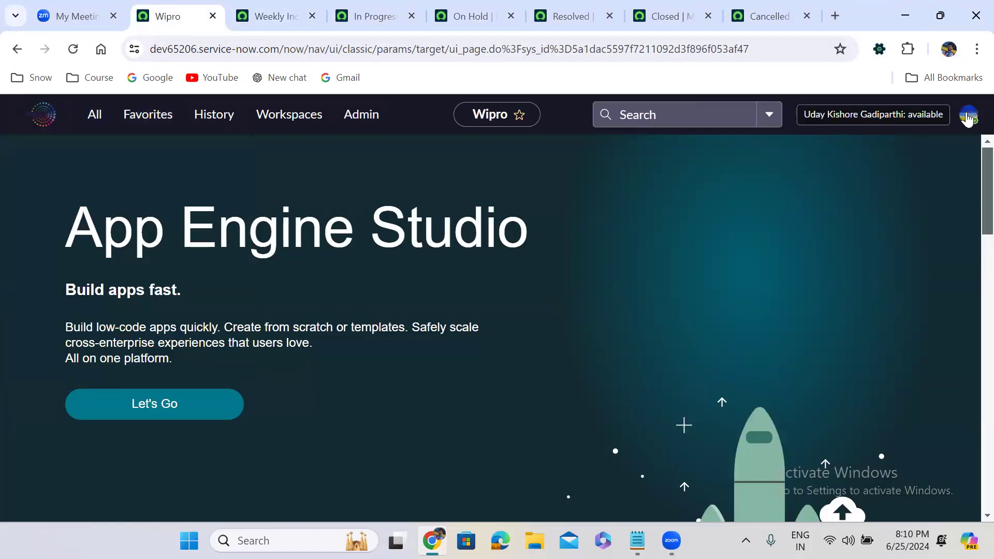
click(966, 117)
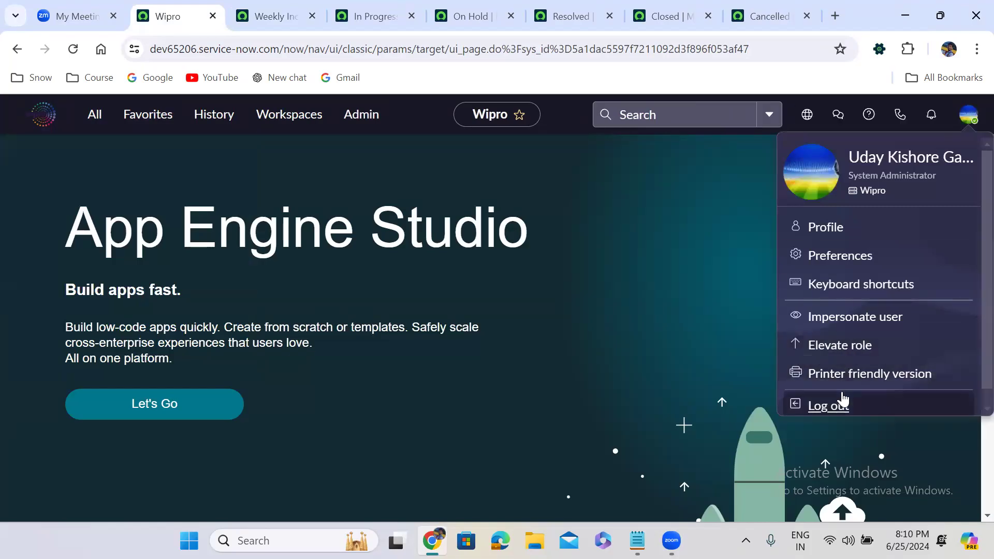
click(828, 406)
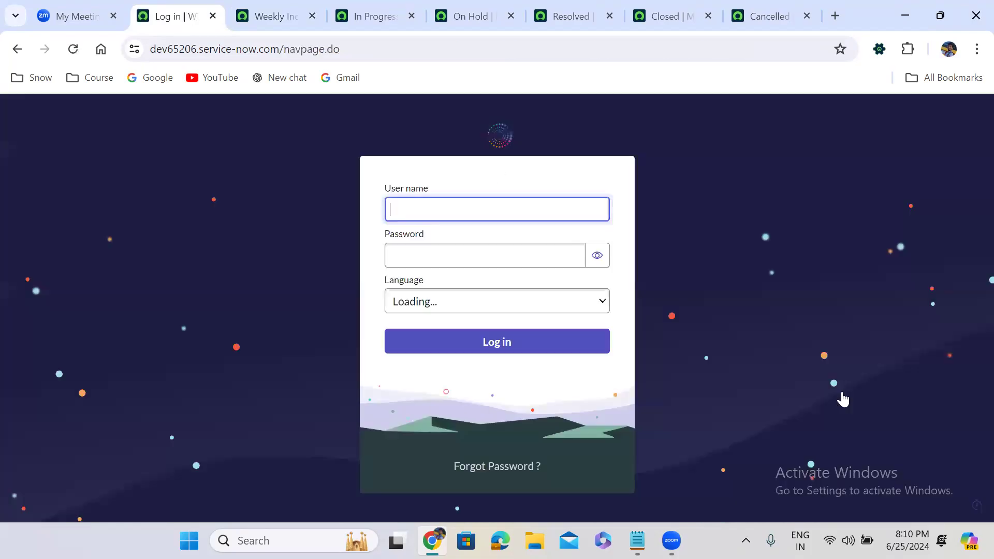
text(admin)
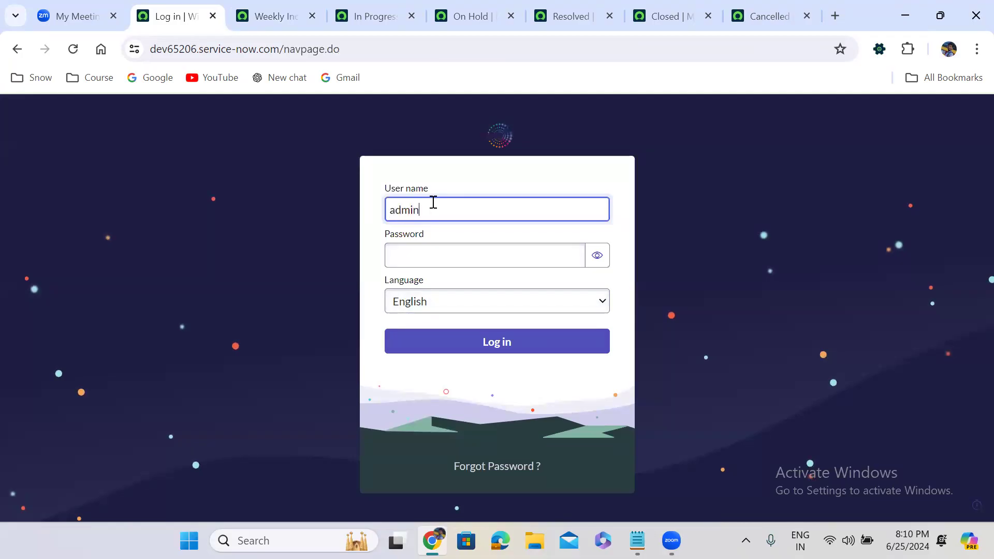
key(Tab)
text(*****)
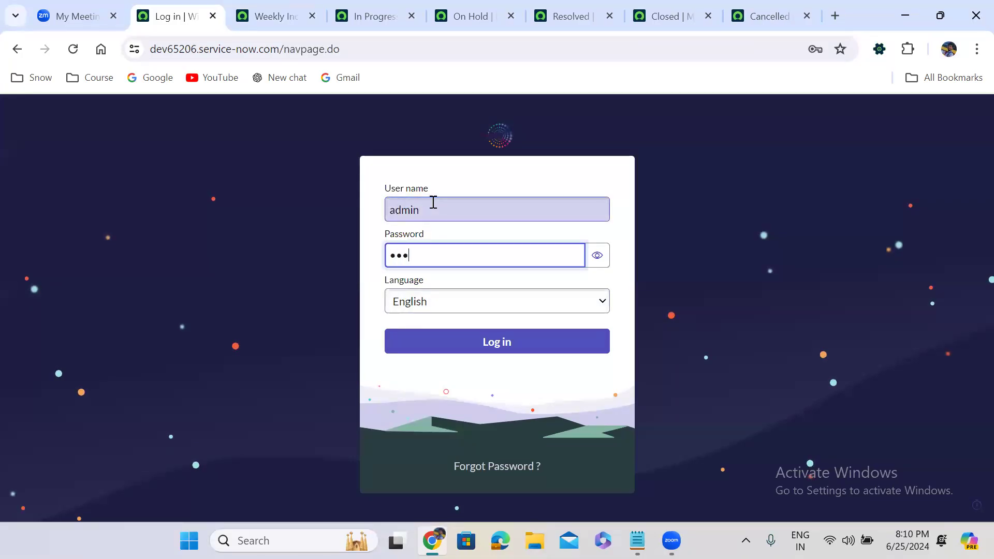
text(****)
click(504, 345)
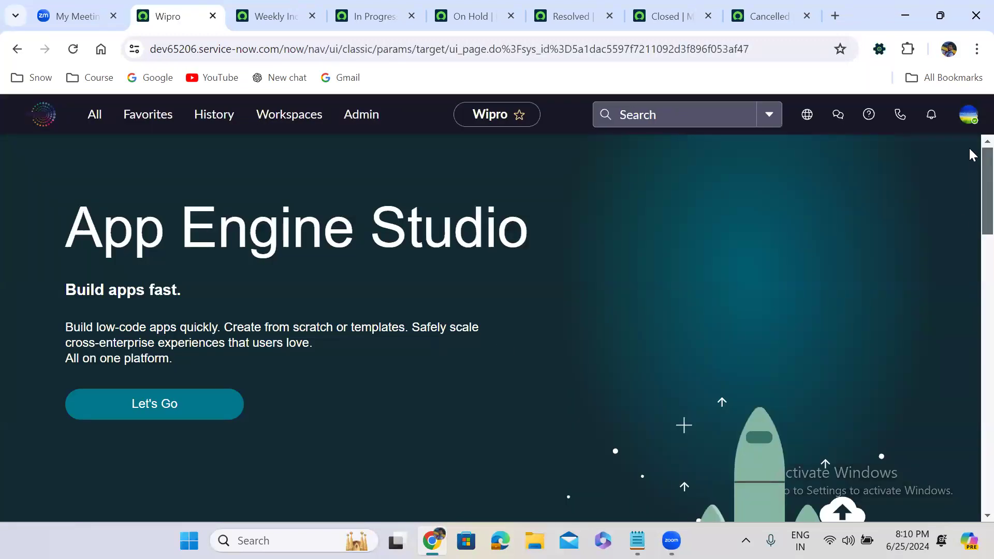
Step: Filter the navigator by "custom in" and open the Weekly Incidents module under Custom Incident Management
click(969, 116)
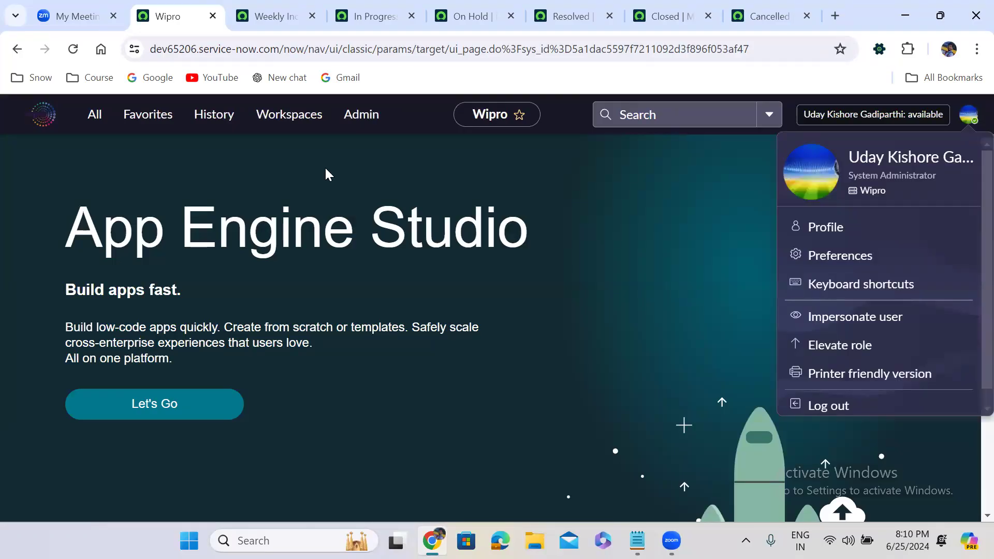
click(98, 120)
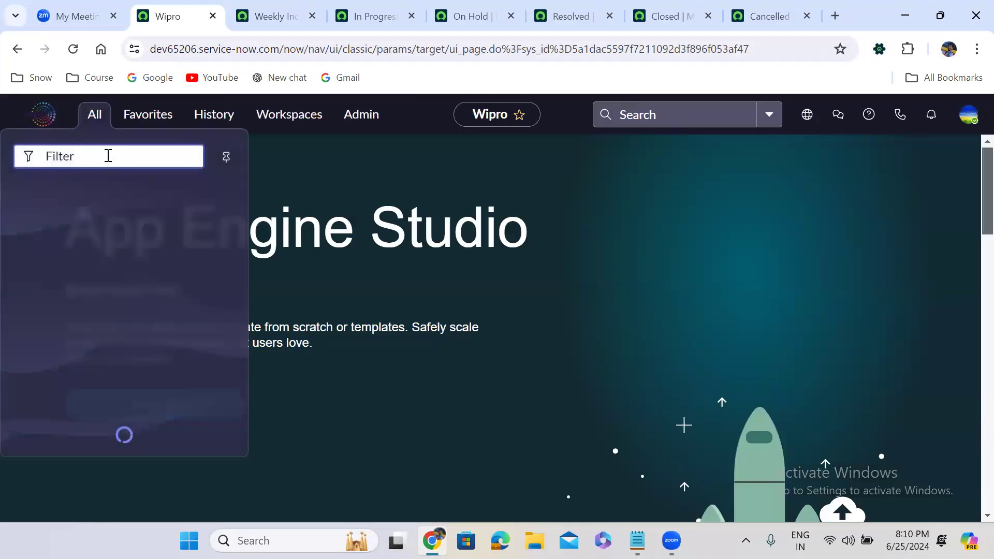
text(cust)
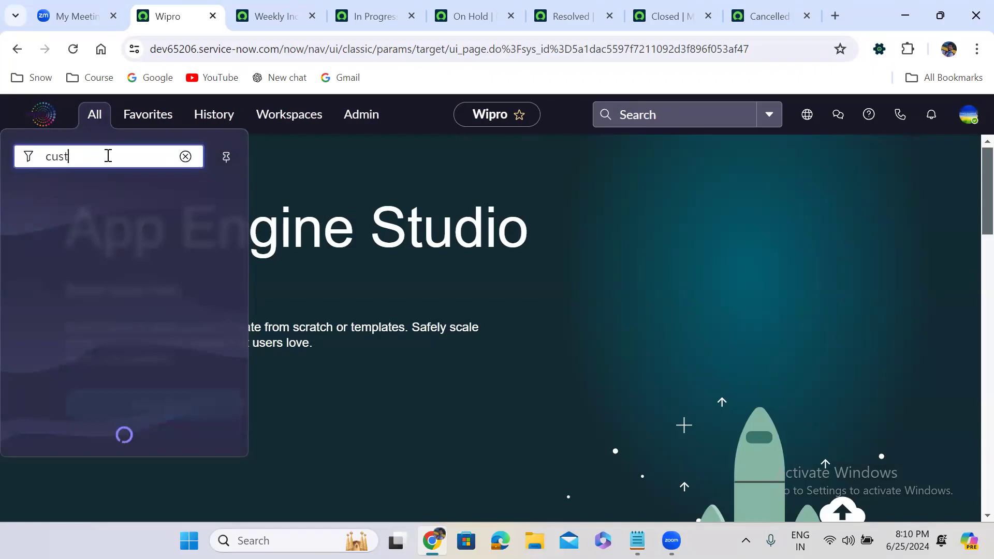
text(om in)
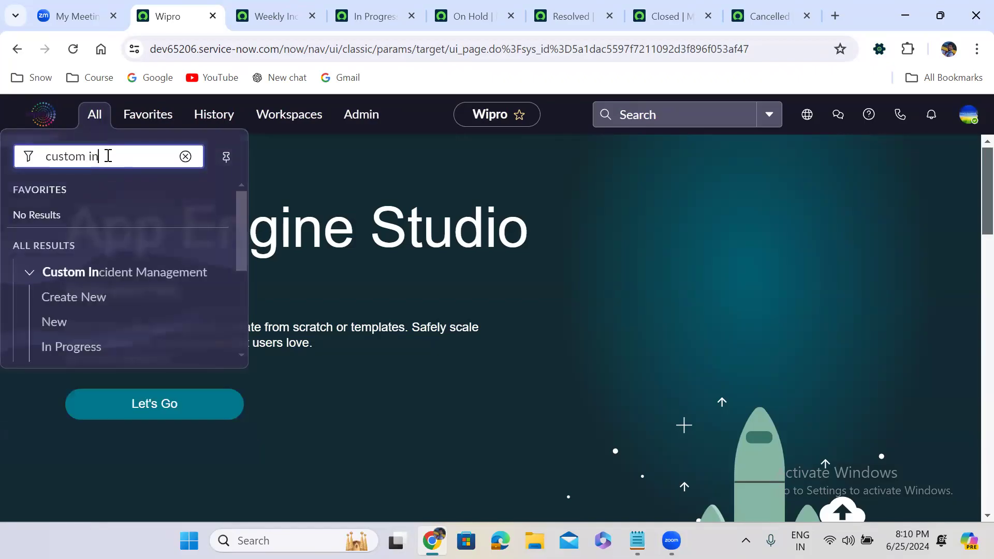
drag(243, 252, 253, 378)
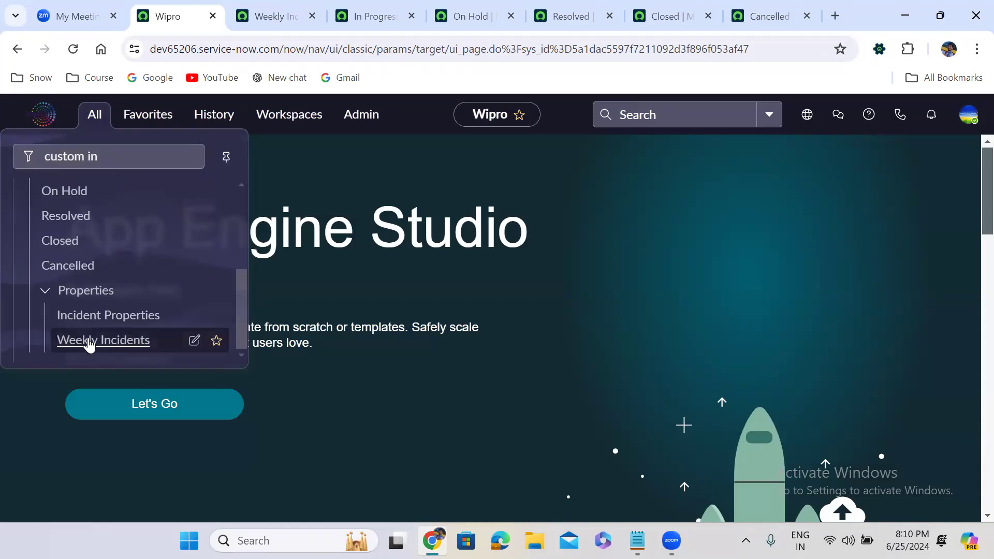
click(89, 343)
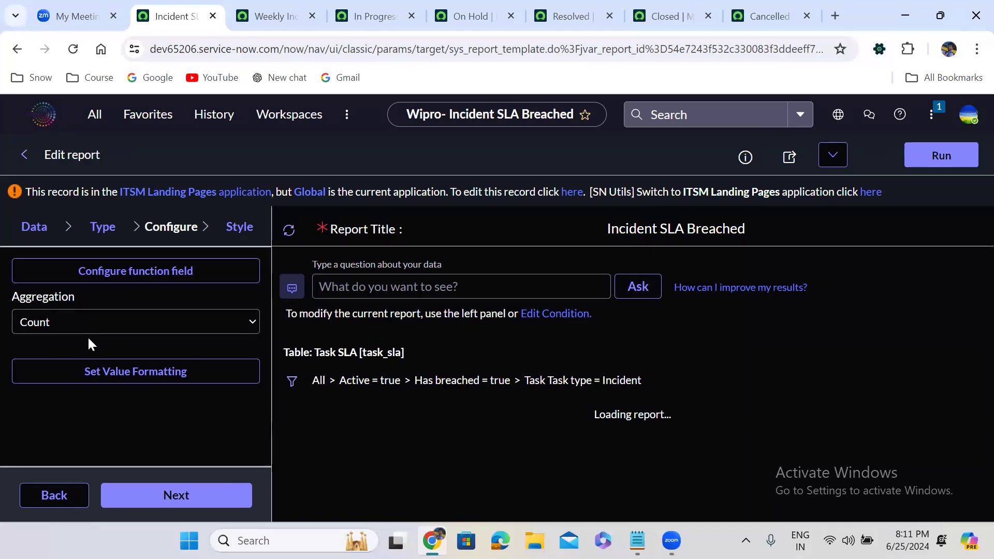
Step: Try Documentation Link as the In Progress module's link type and show the available link types again
click(95, 115)
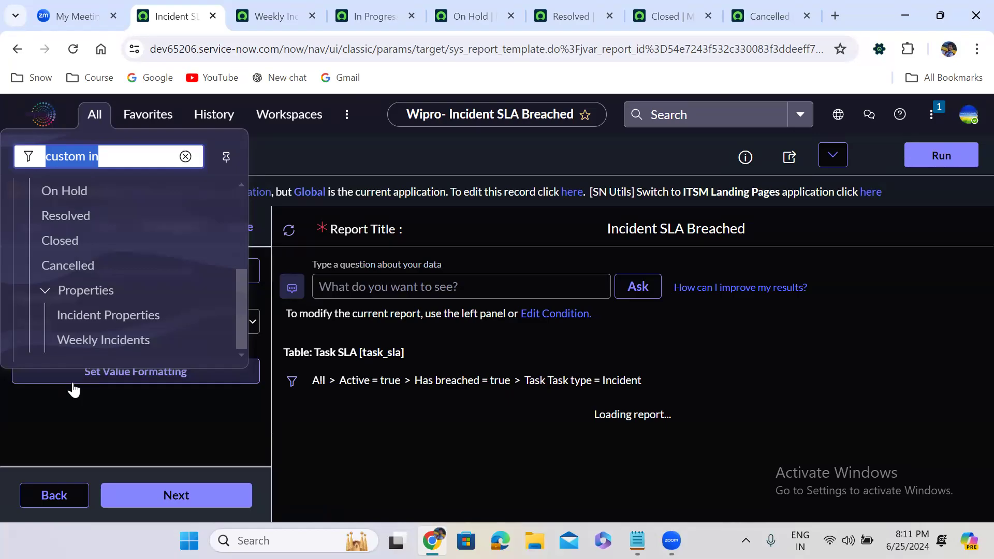
click(370, 16)
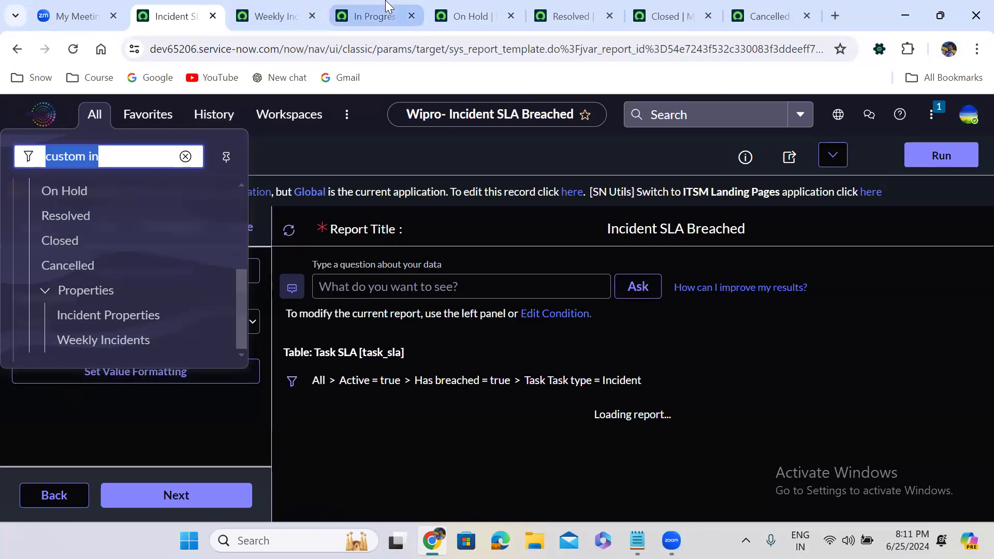
click(248, 199)
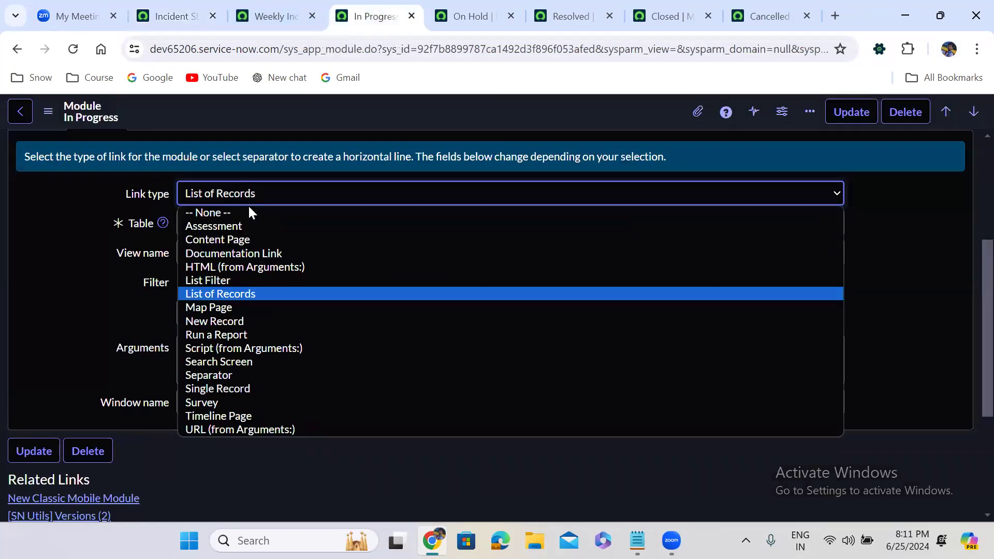
click(274, 254)
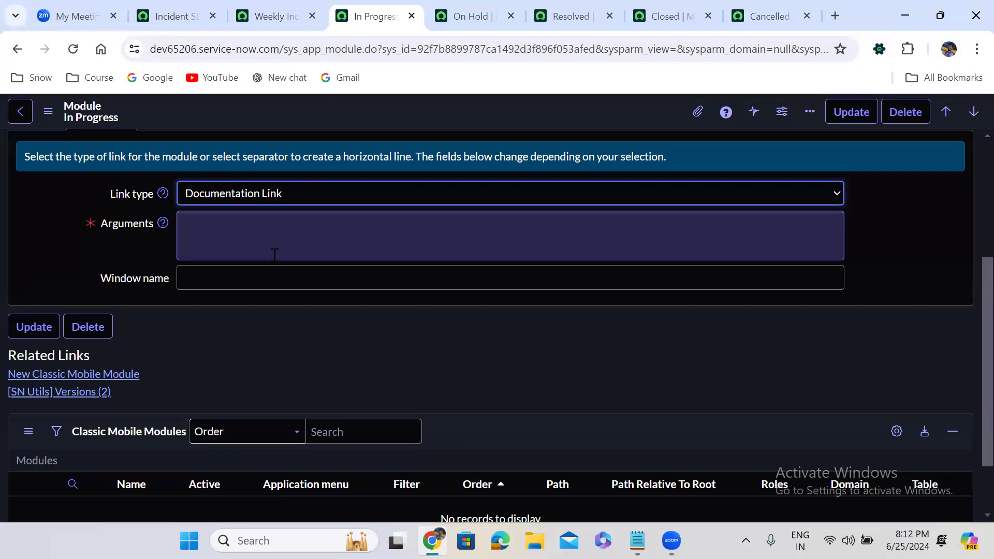
click(240, 197)
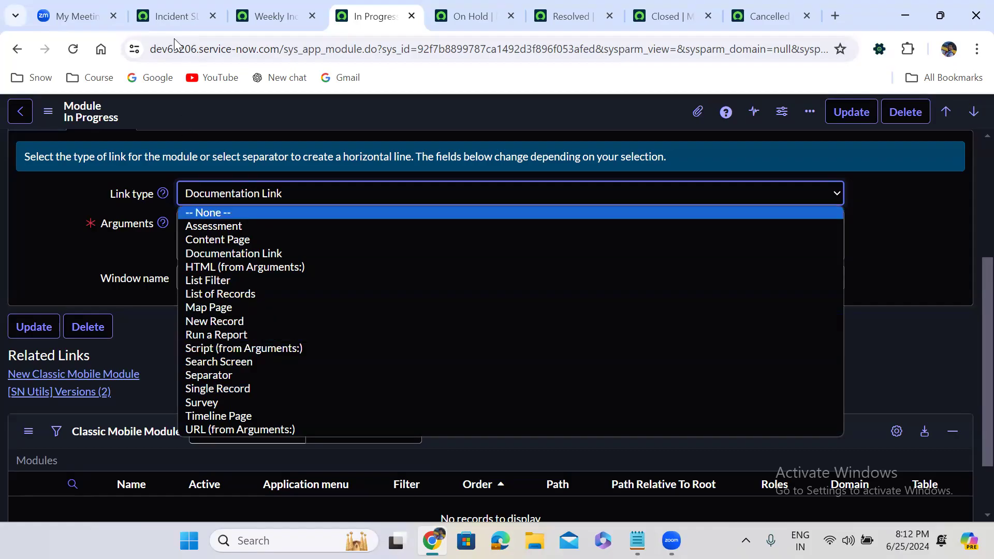
Step: Close all browser tabs after the Incident SLA Breached report tab, leaving the unsaved In Progress module page
click(171, 22)
right_click(173, 23)
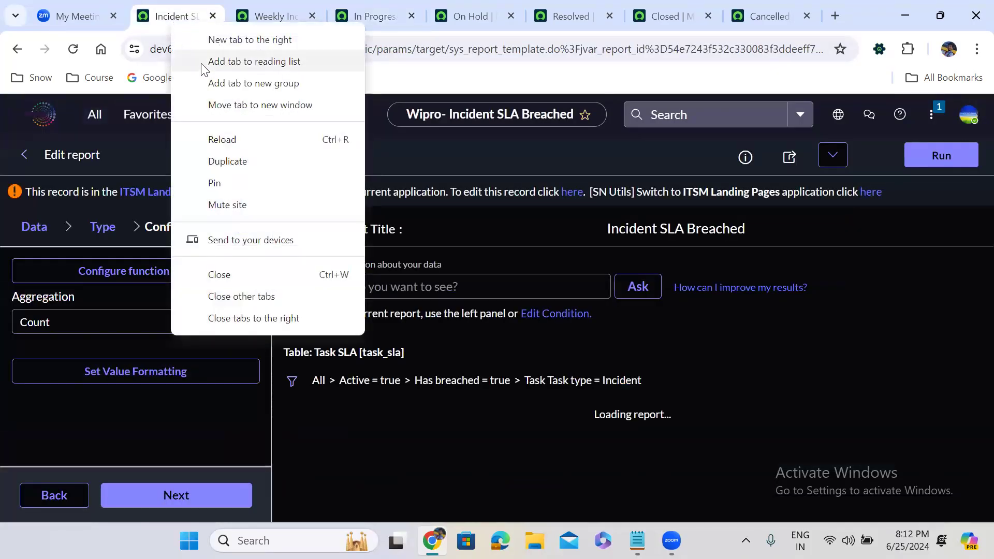
click(239, 317)
click(548, 145)
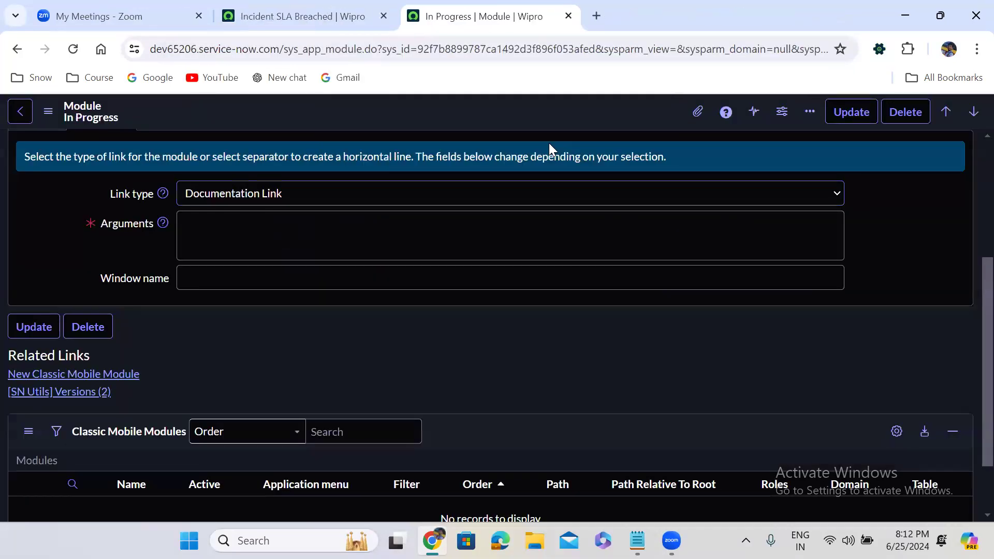
Step: Open a blank incident form through the Create New module of Custom Incident Management
click(94, 116)
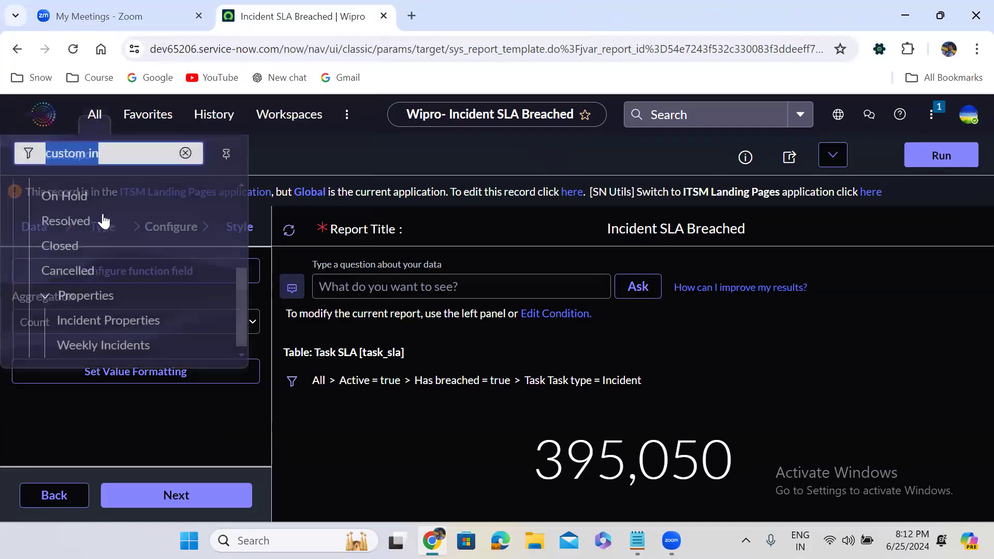
scroll(238, 198, up, 3)
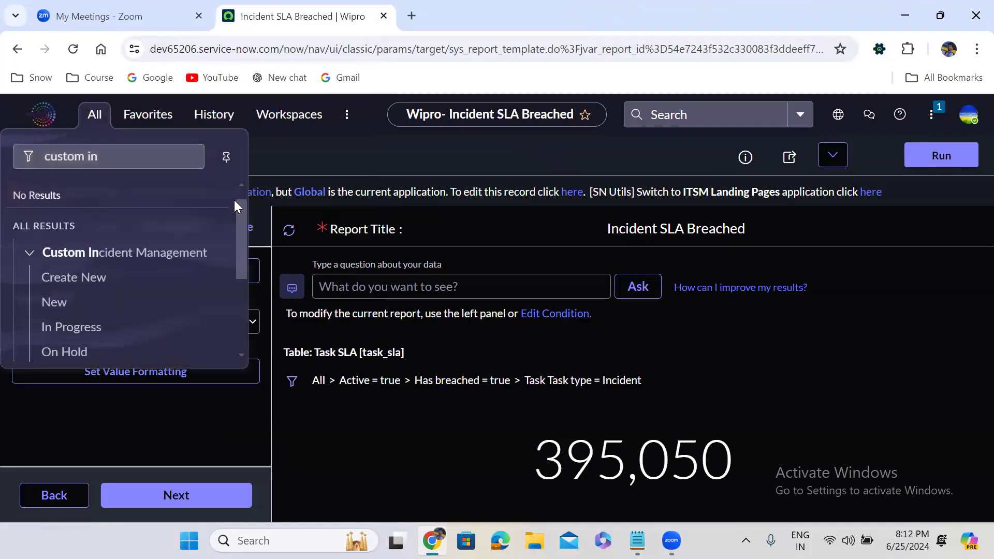
click(60, 276)
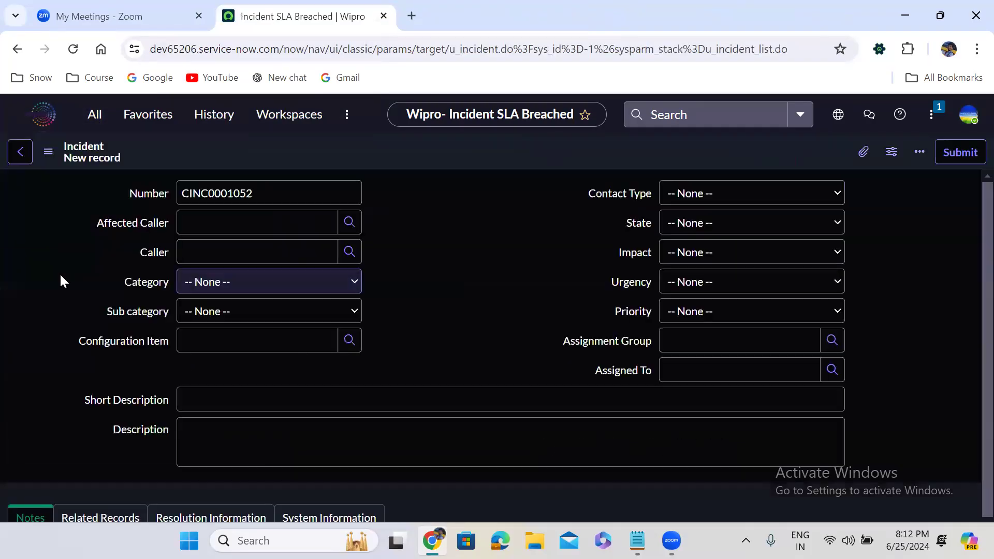
click(538, 275)
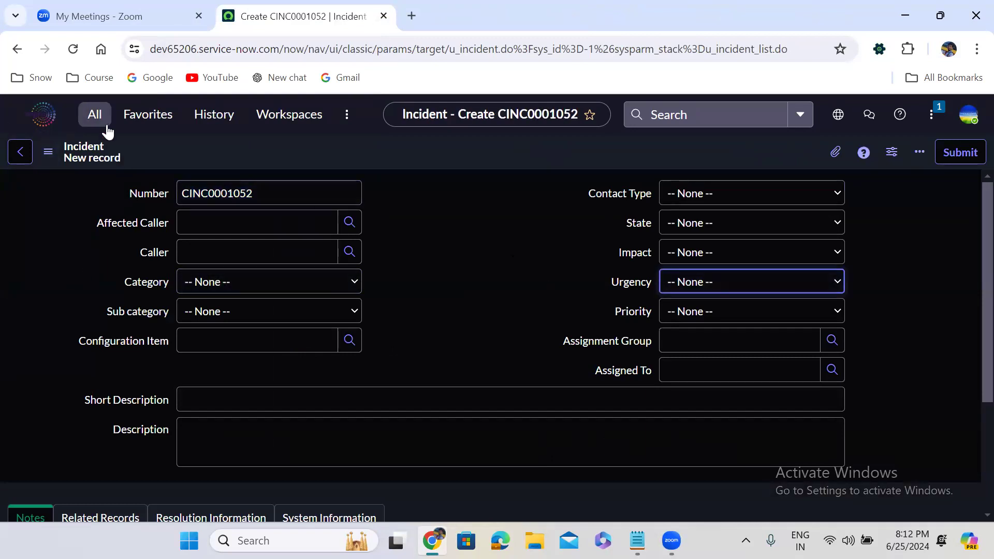
click(478, 212)
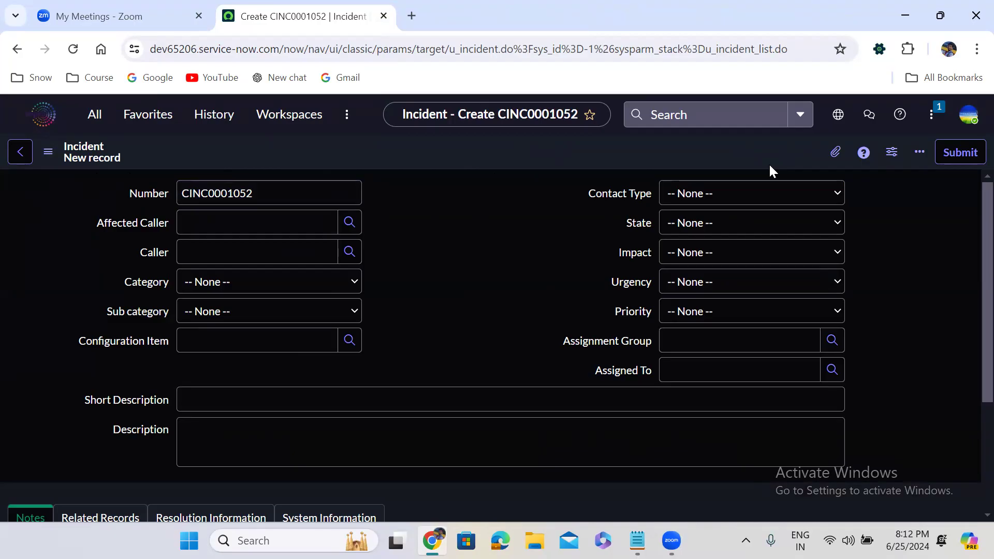
Step: Duplicate the browser tab holding the new incident form and return to the original tab
right_click(273, 13)
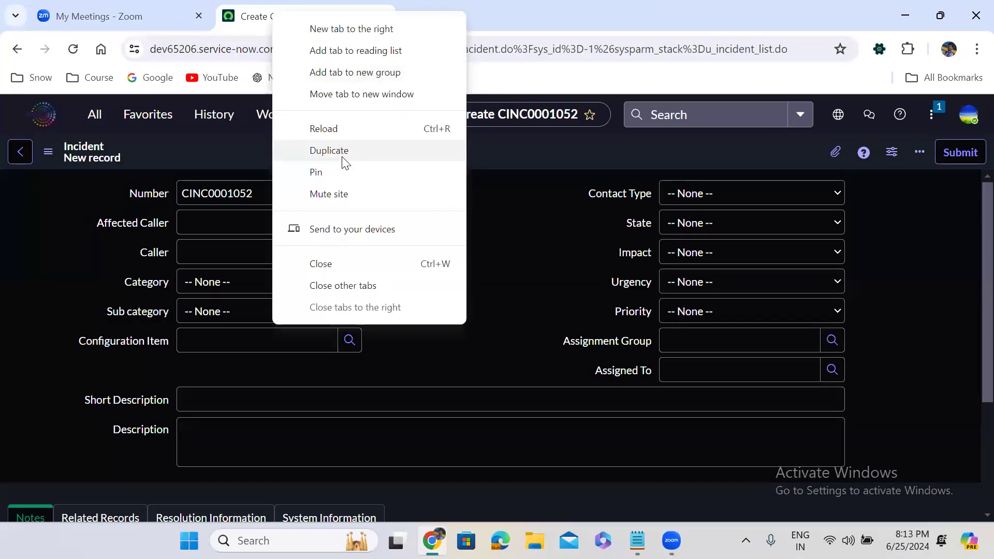
click(344, 162)
click(250, 12)
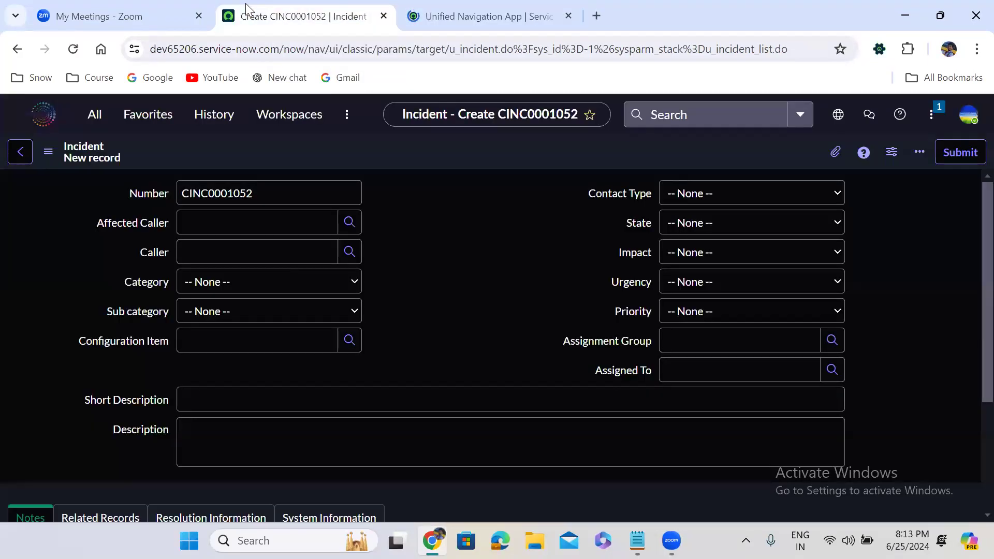
Step: Find the Process Flow module under System UI and open its Flow Formatters list in a separate browser tab
click(95, 115)
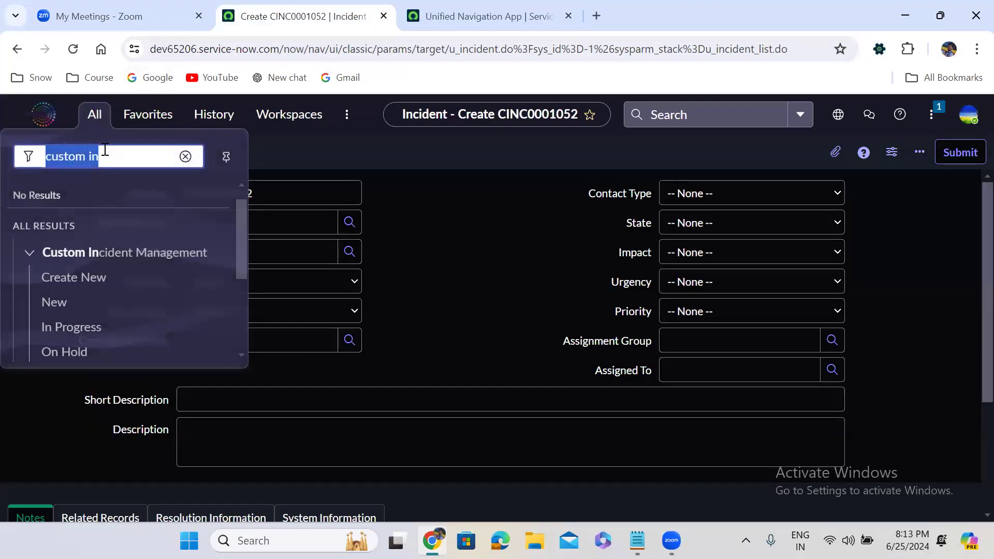
text(pro)
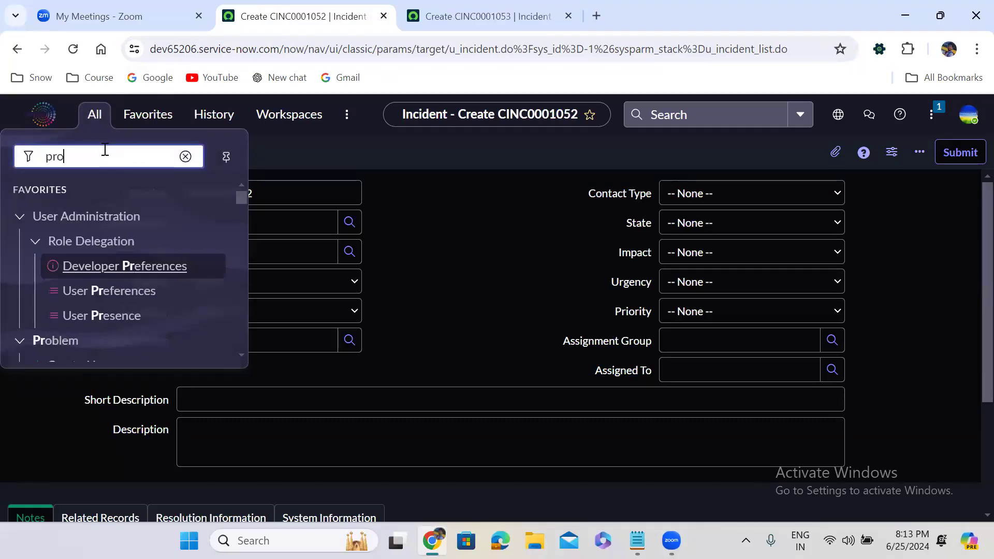
text(cess flow)
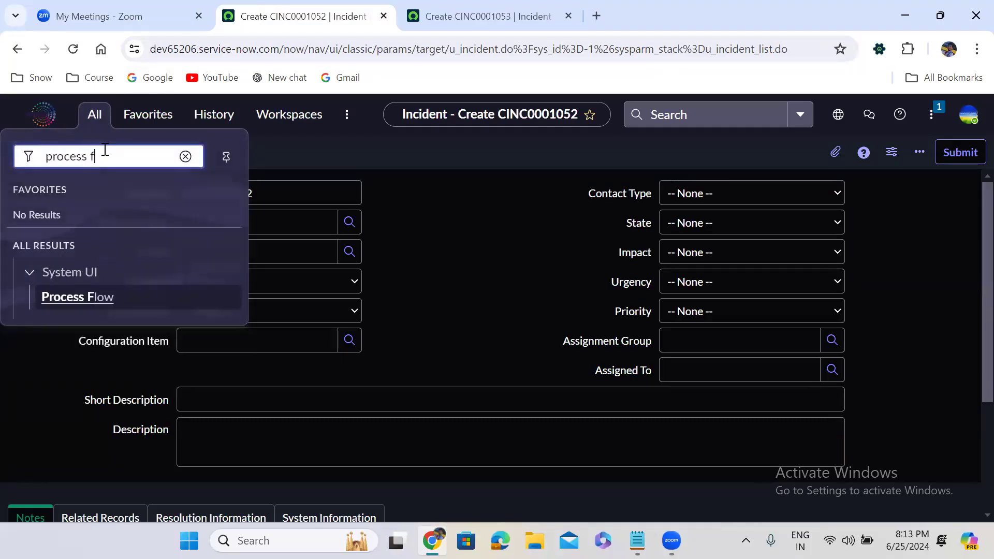
ctrl+click(86, 299)
click(680, 8)
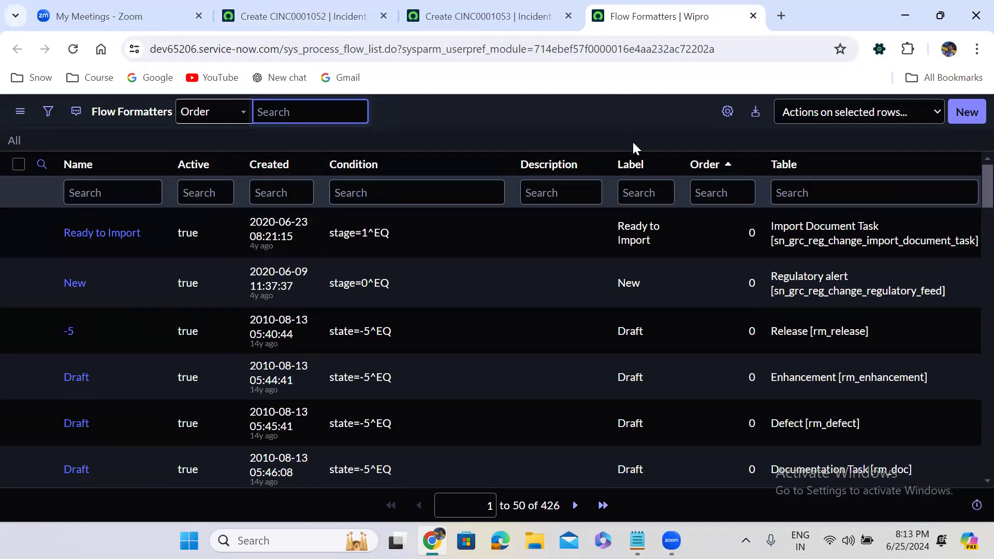
Step: Start a new flow formatter record for the Incident [u_incident] table
click(967, 112)
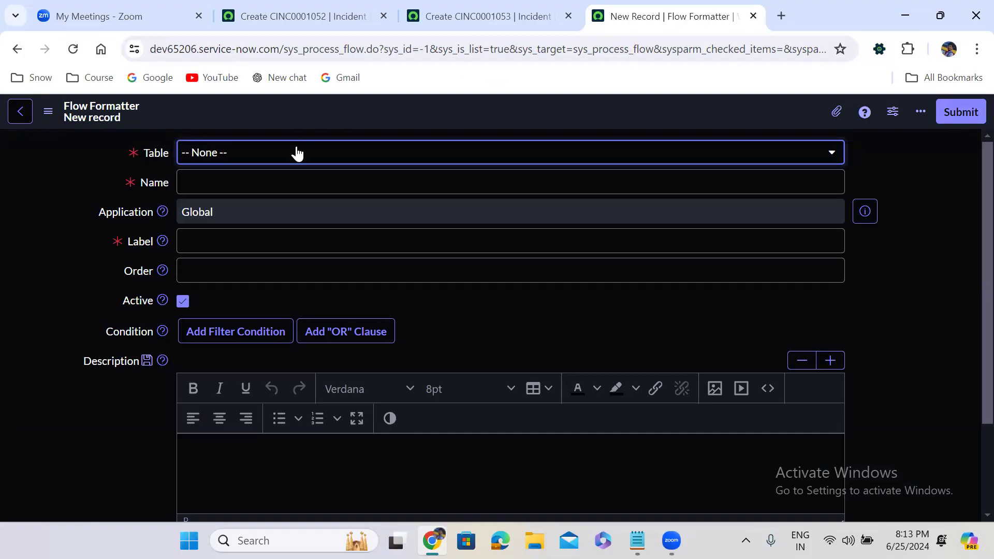
click(260, 155)
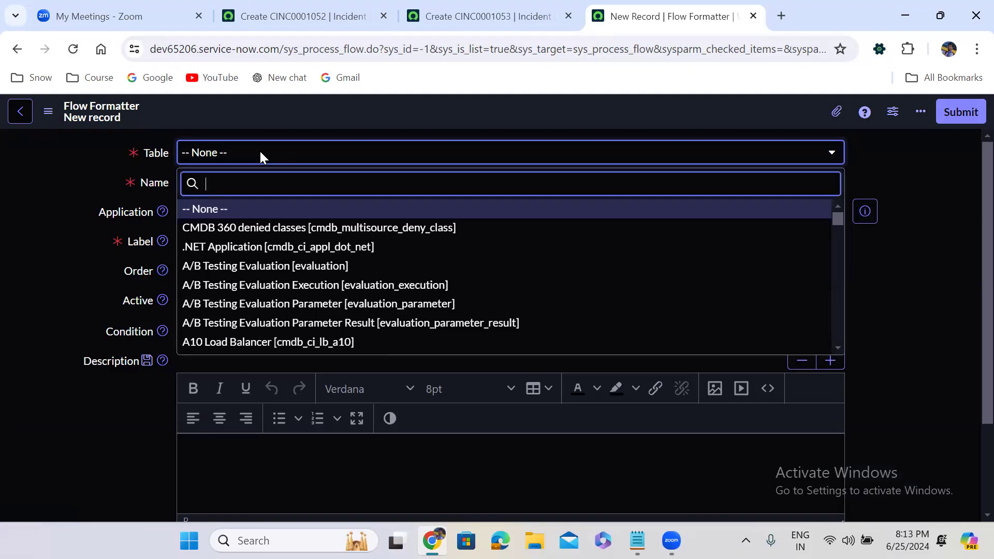
text(incident)
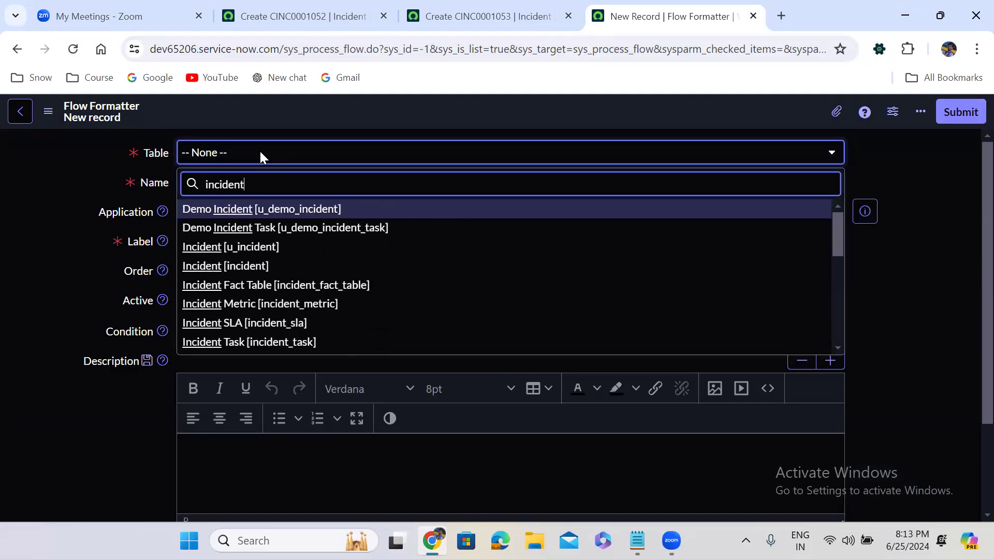
click(278, 249)
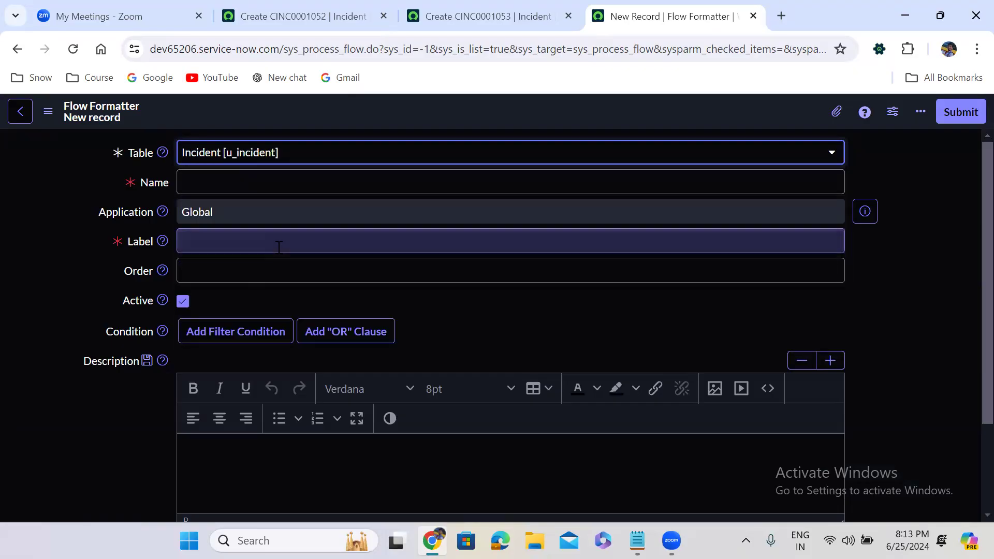
Step: Set the flow formatter's name and label to New and its order to 100
click(238, 183)
text(New)
click(239, 240)
text(New)
click(208, 183)
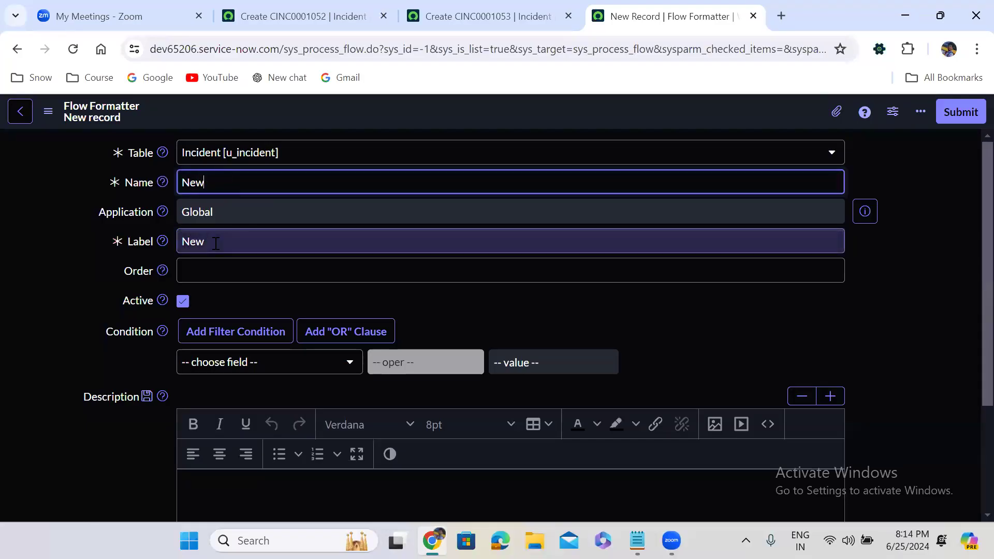
click(226, 268)
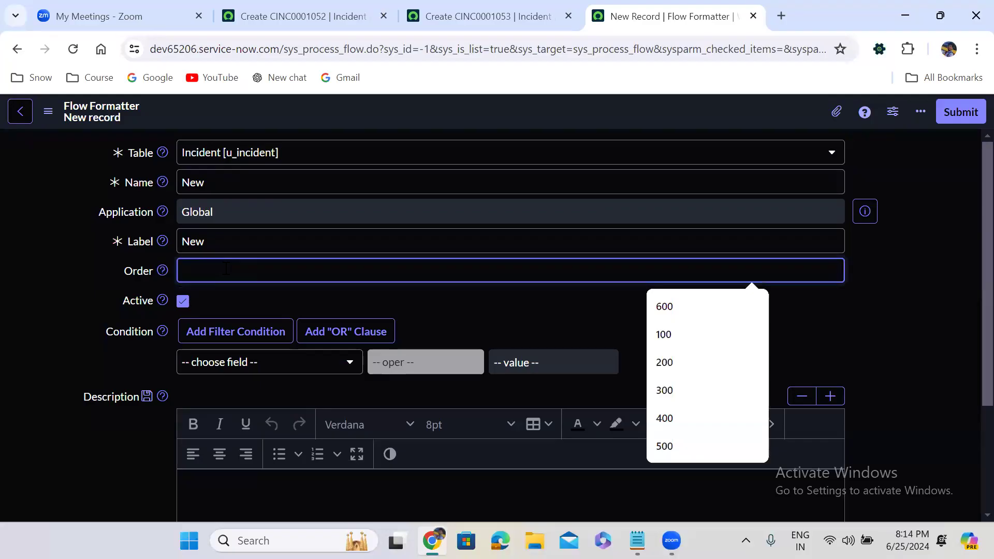
text(100)
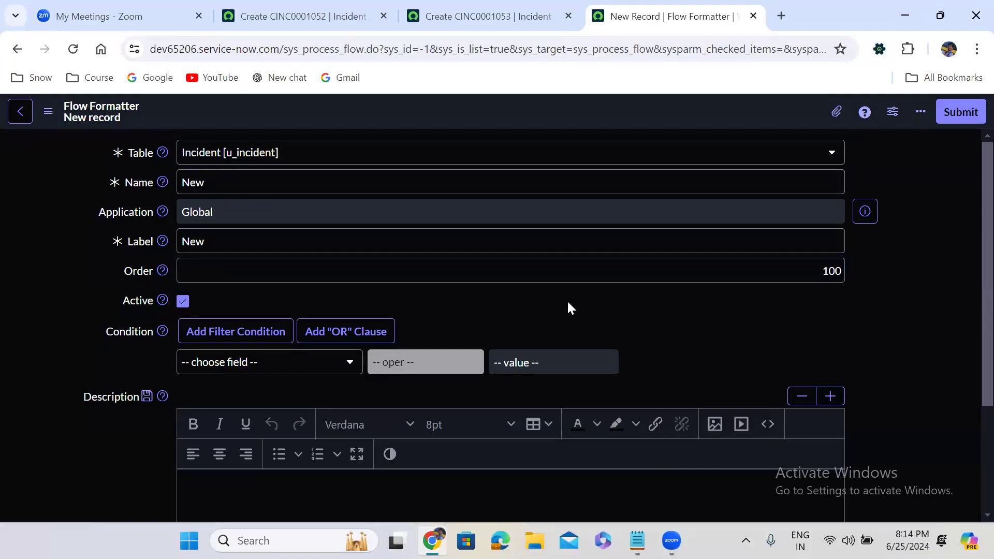
Step: Add the condition State is New to the flow formatter and save the record
scroll(568, 308, down, 3)
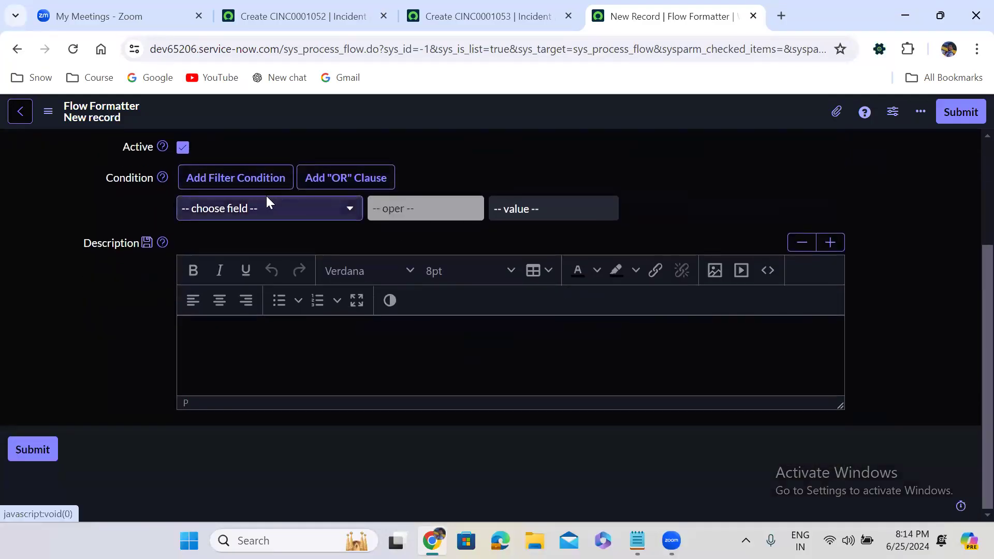
click(267, 198)
text(sta)
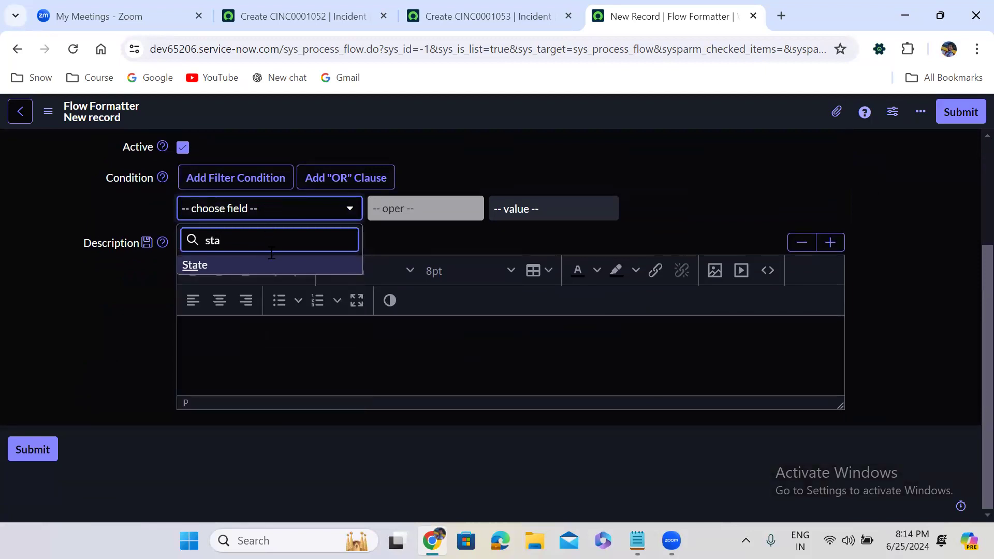
click(275, 266)
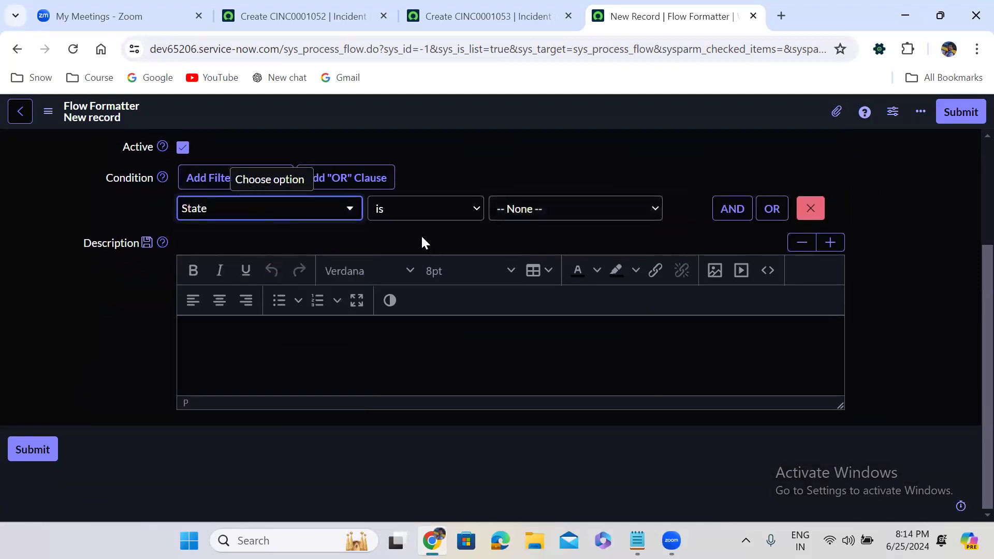
click(543, 208)
click(529, 241)
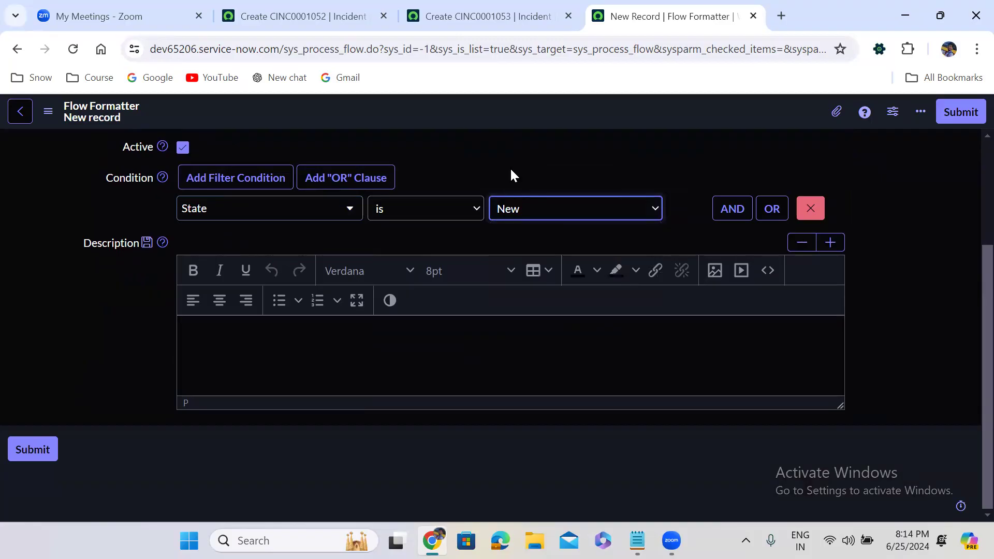
right_click(428, 113)
click(455, 119)
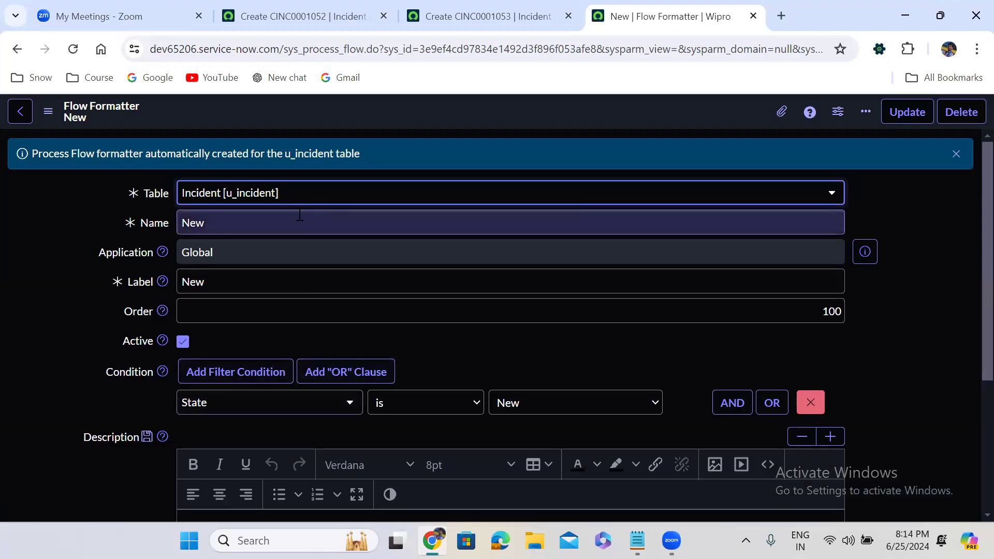
Step: Replace the name and label in the saved New flow formatter form with In Progress
double_click(213, 227)
text(In)
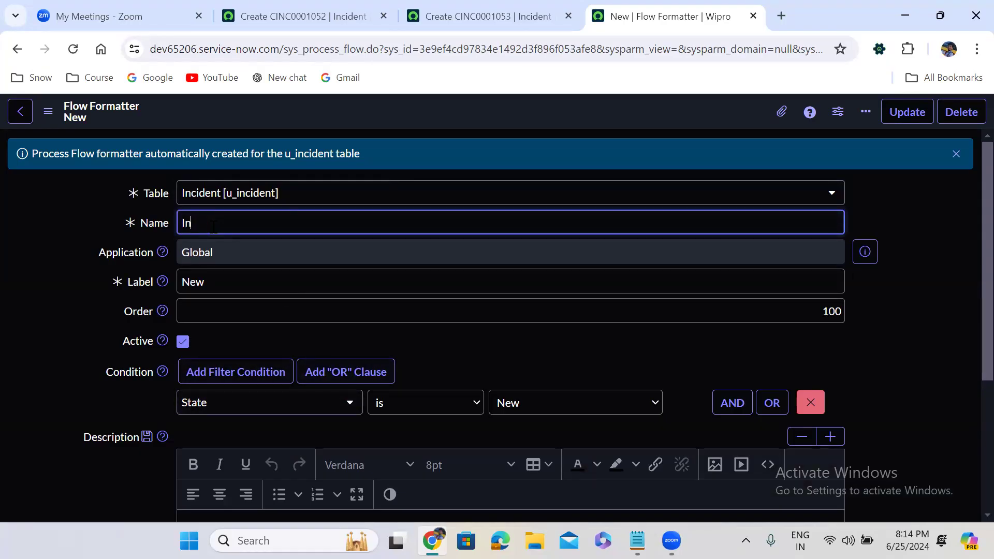
text( Progress)
triple_click(213, 227)
key(ctrl+c)
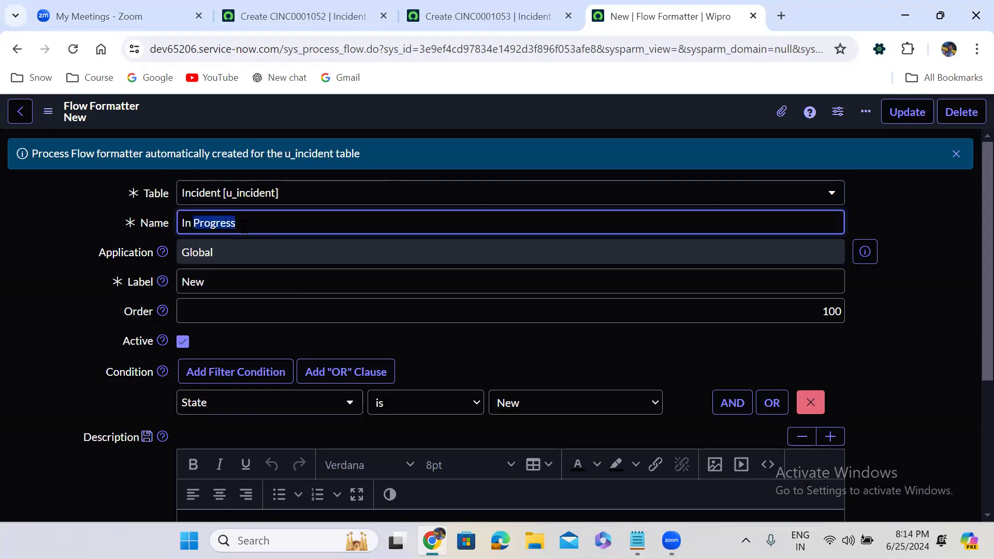
double_click(250, 281)
key(ctrl+v)
click(599, 358)
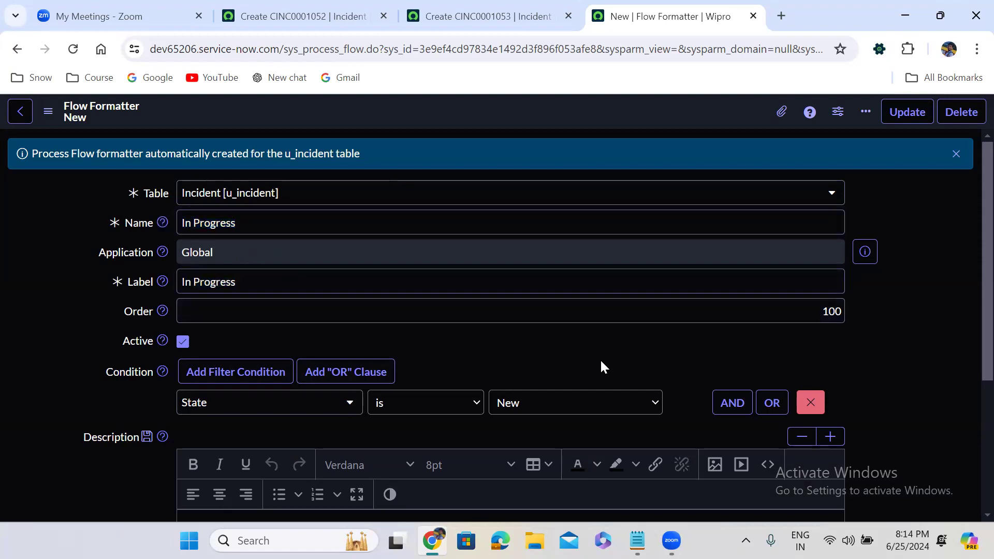
Step: Set the condition to State is In Progress and the order to 200, and insert it as a separate record while staying on the form
scroll(599, 358, down, 1)
click(569, 353)
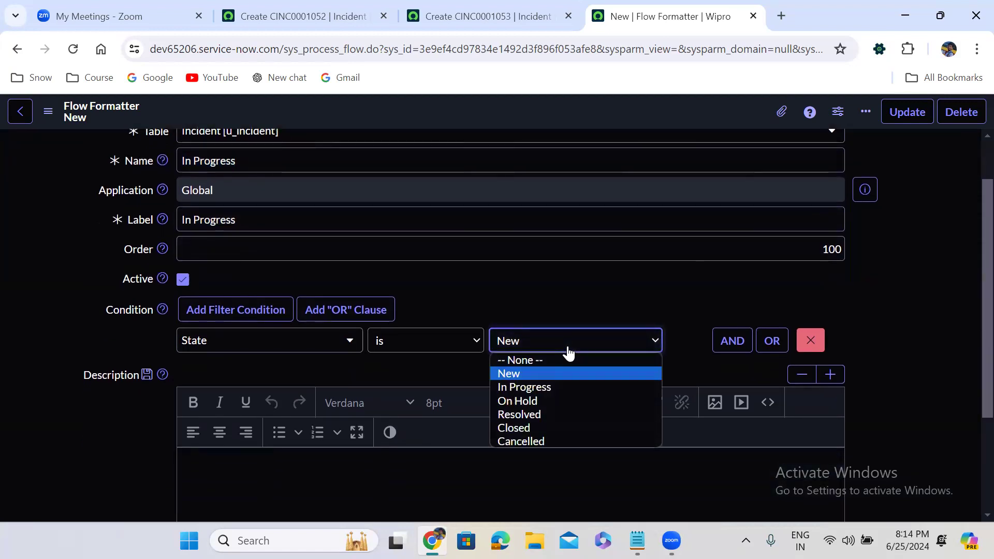
click(541, 384)
double_click(827, 249)
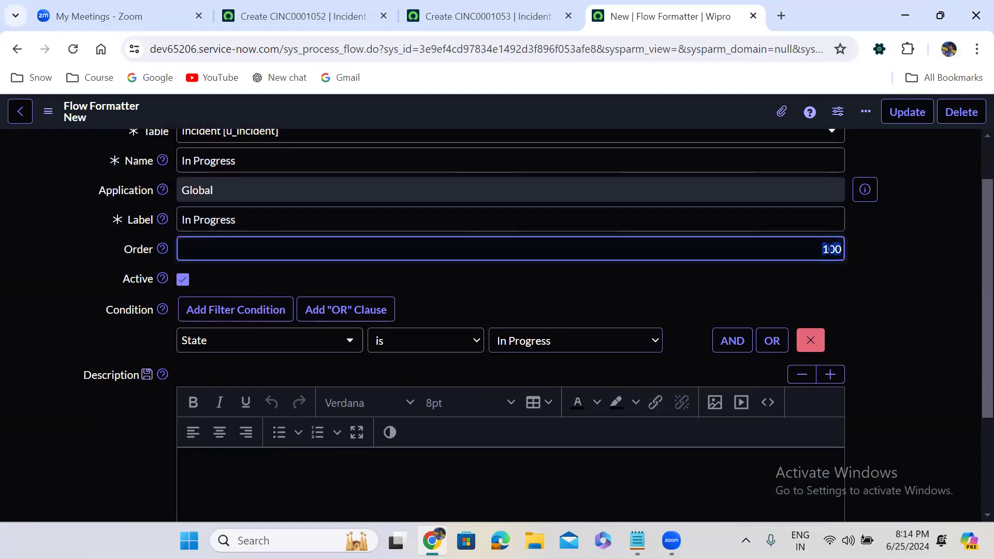
text(200)
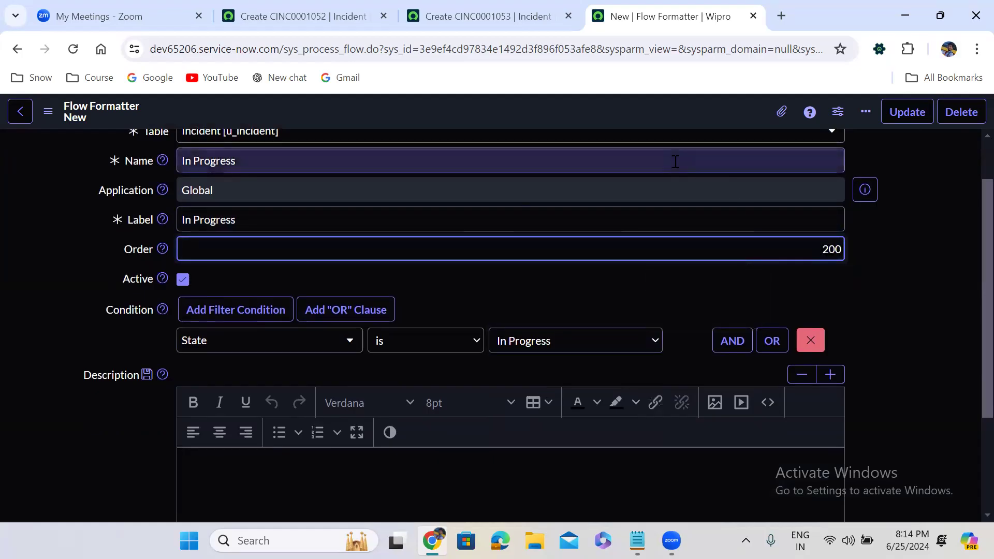
right_click(444, 108)
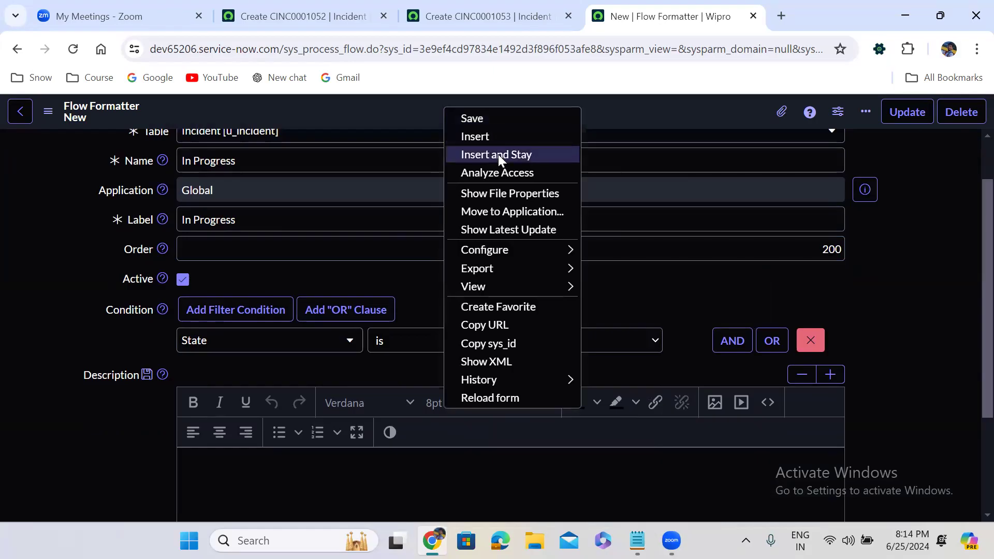
click(498, 155)
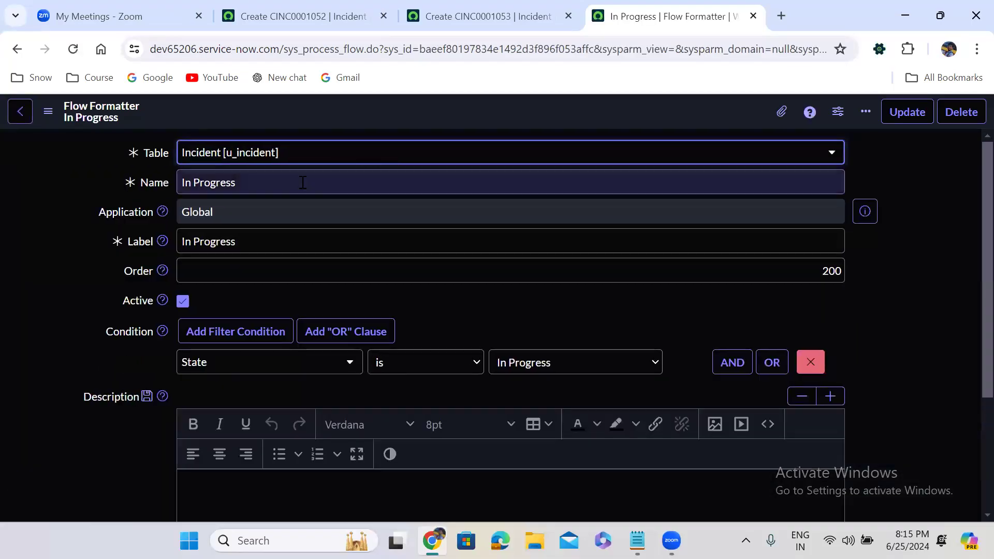
Step: Replace the name and label in the In Progress flow formatter form with On Hold
triple_click(254, 185)
text(On Hold)
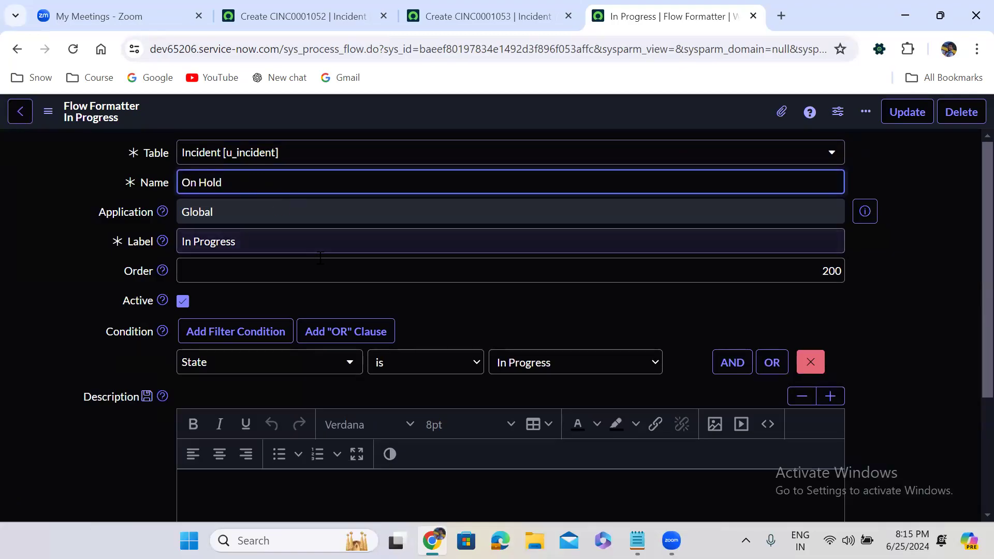
triple_click(272, 242)
text(On Hold)
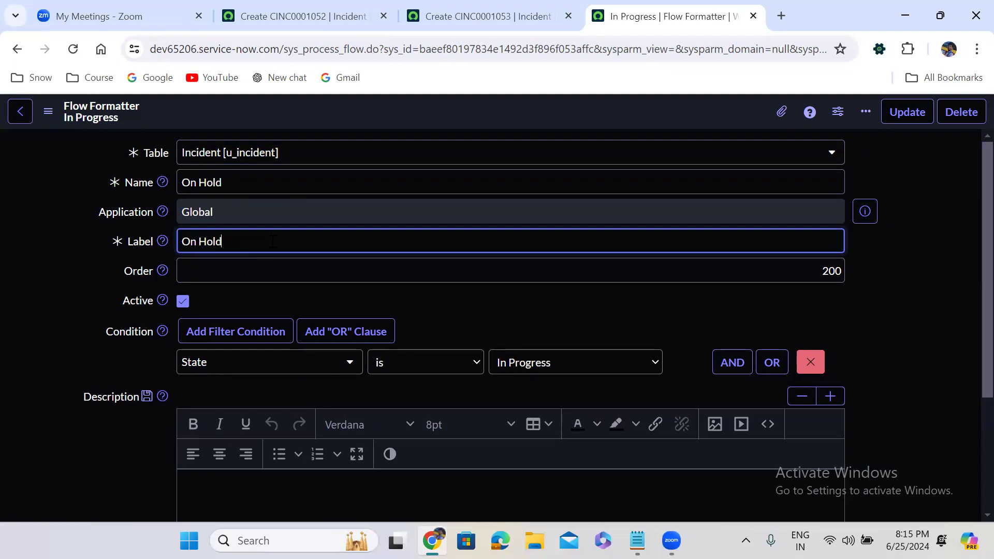
click(408, 295)
Step: Set the condition to State is On Hold and the order to 300, and insert it as a separate record while staying on the form
scroll(408, 295, down, 1)
click(533, 300)
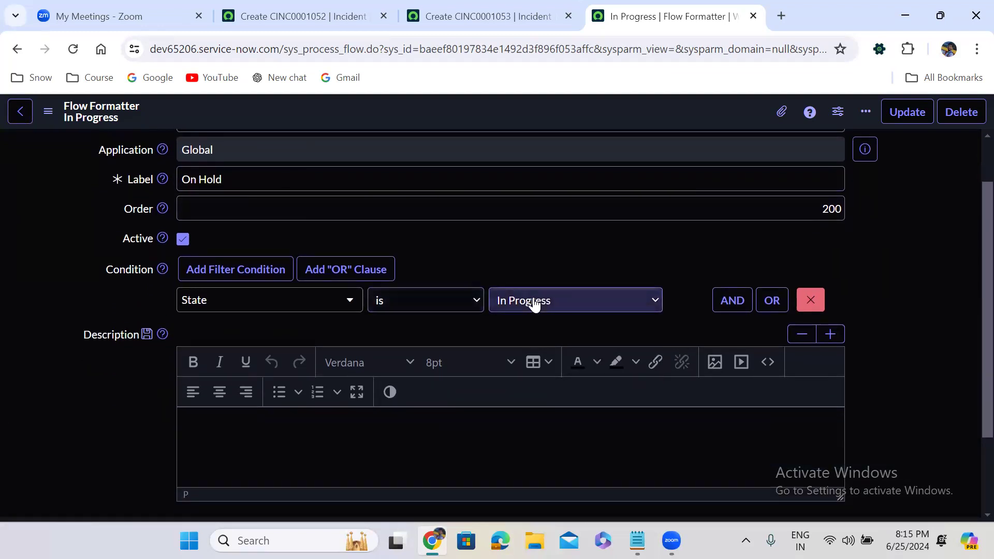
click(549, 360)
click(828, 209)
text(30)
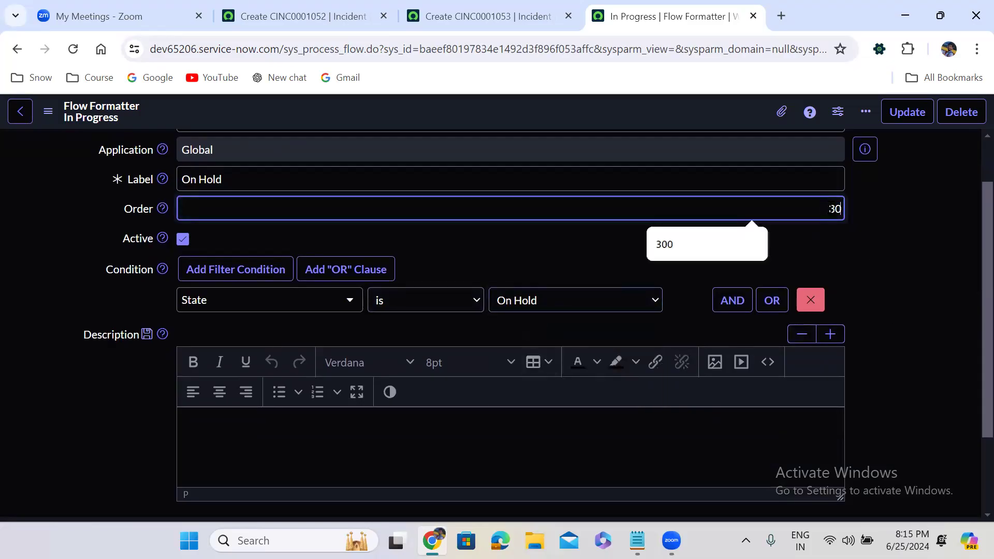
right_click(452, 105)
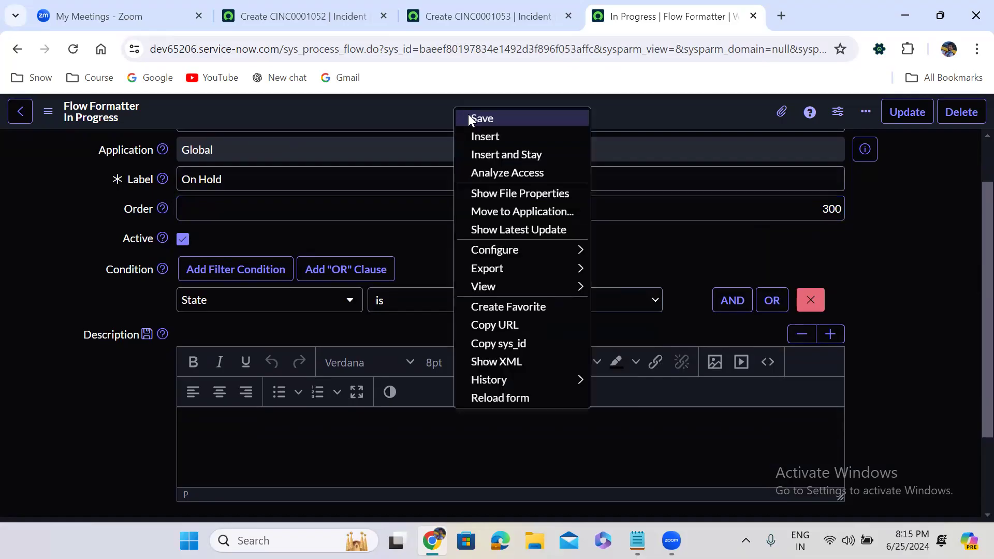
click(501, 154)
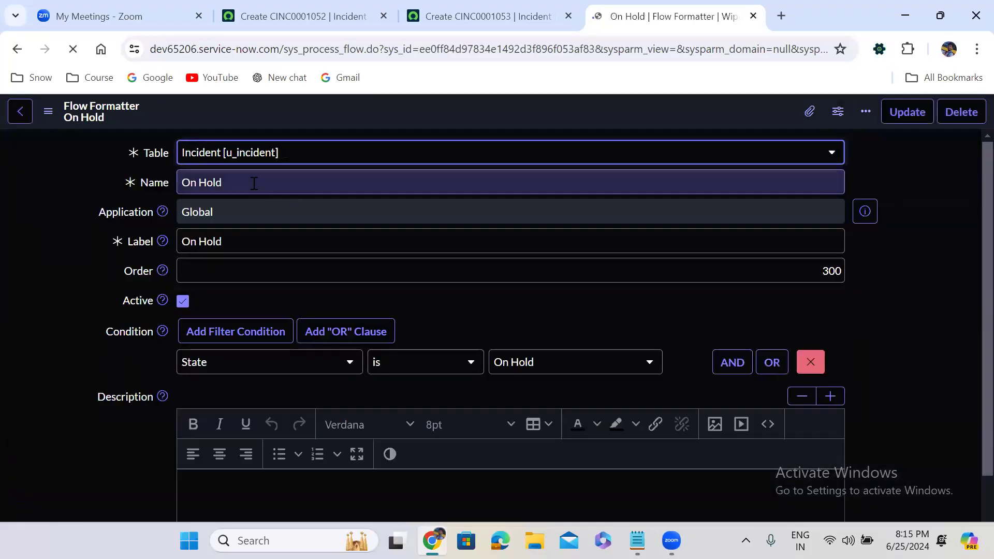
Step: Replace the name and label in the On Hold flow formatter form with Resolved
triple_click(254, 183)
text(Resolved)
triple_click(258, 243)
text(Resolved)
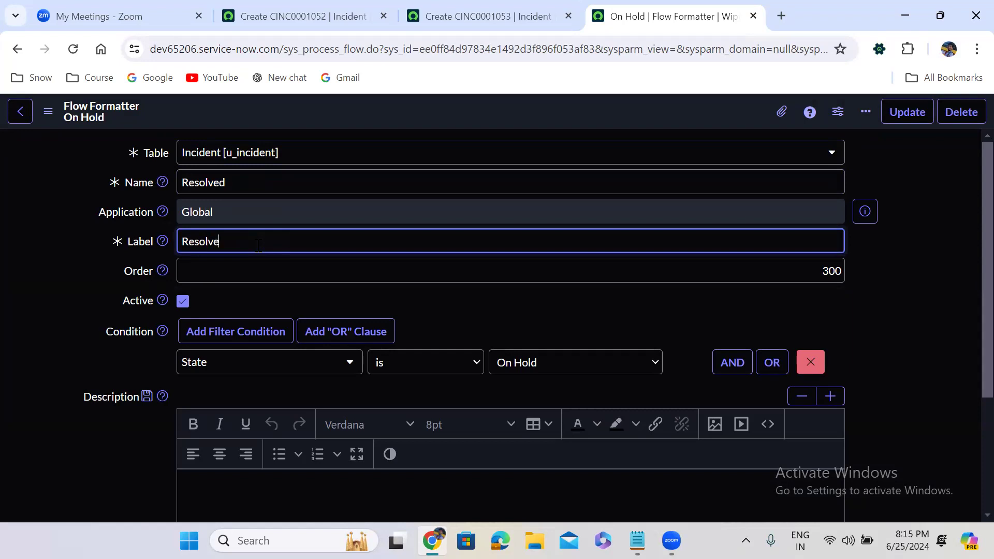
Step: Set the condition to State is Resolved and the order to 400, and insert it as a separate record while staying on the form
click(537, 364)
key(Down)
key(Down)
key(Up)
key(Return)
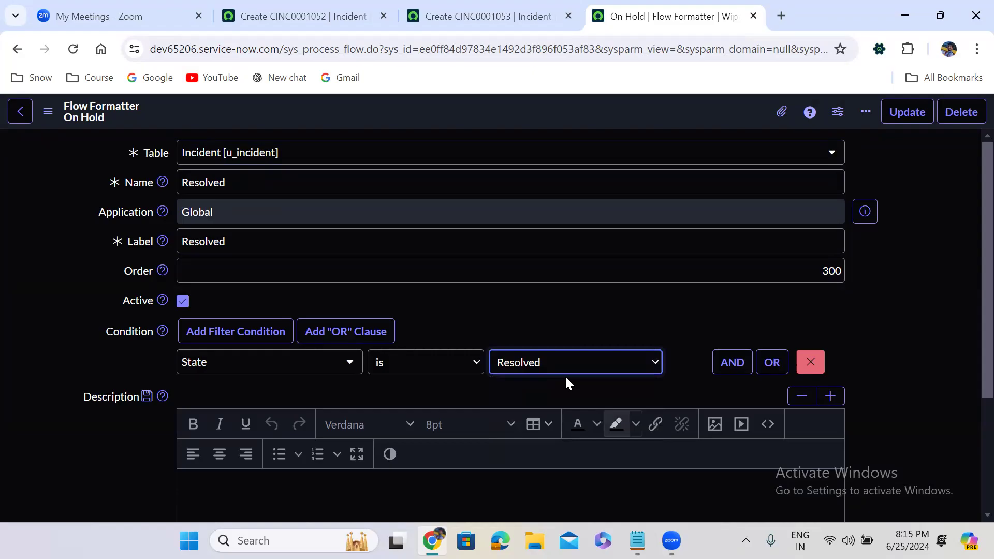
double_click(796, 275)
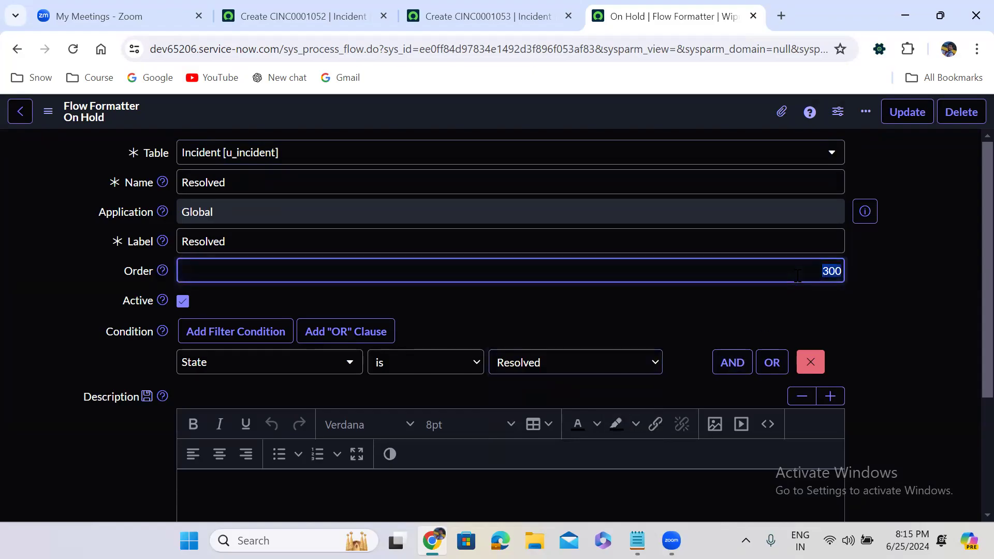
text(400)
right_click(448, 111)
click(498, 159)
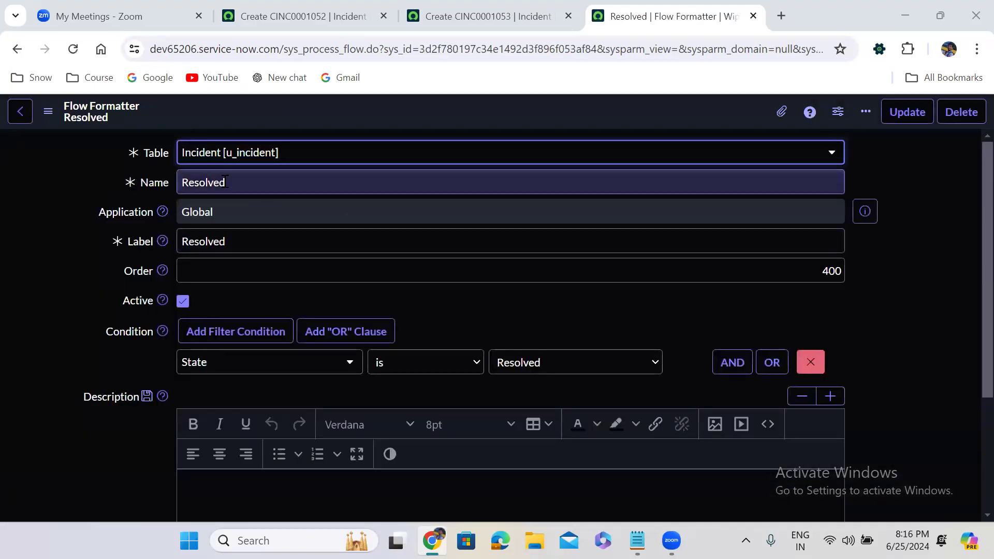
Step: Replace the name and label in the Resolved flow formatter form with Closed
double_click(226, 182)
text(Closed)
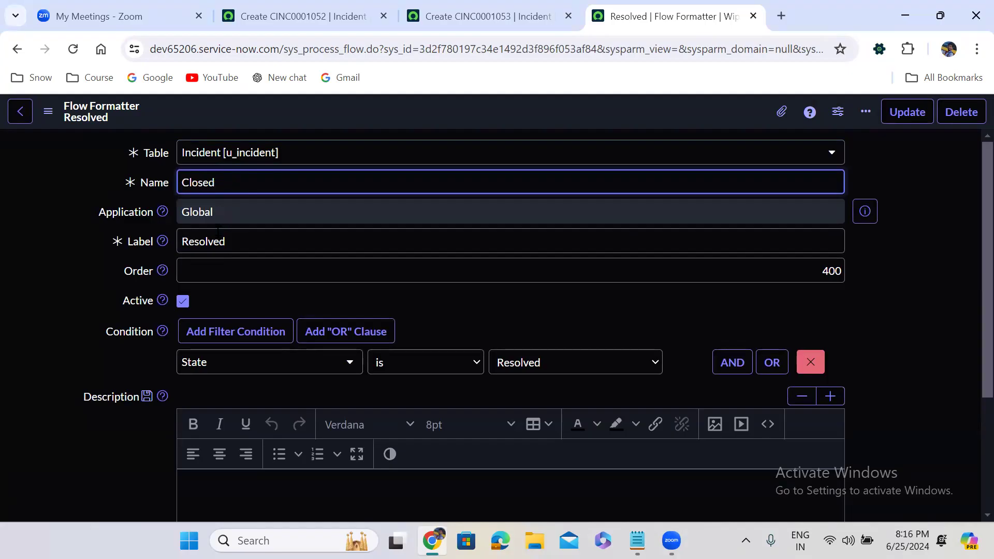
click(217, 234)
double_click(218, 234)
text(Closed)
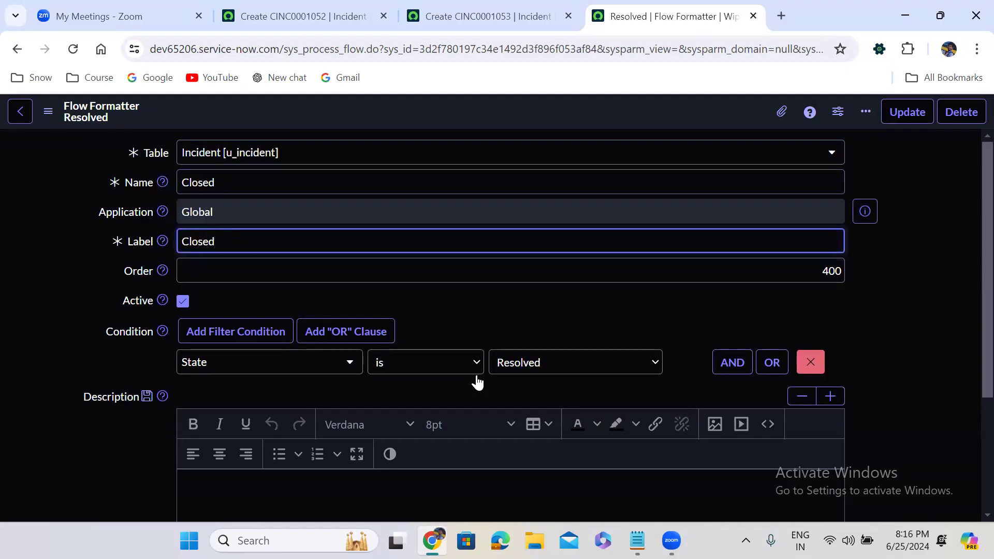
Step: Set the order to 500 and the condition to State is Closed, and insert it as a separate record while staying on the form
double_click(820, 271)
text(500)
click(590, 368)
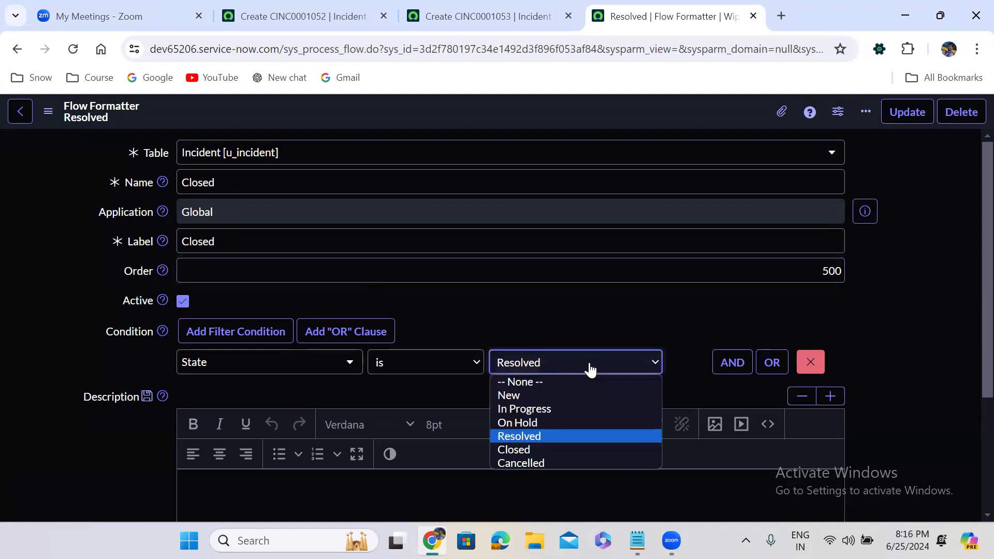
key(Down)
key(Return)
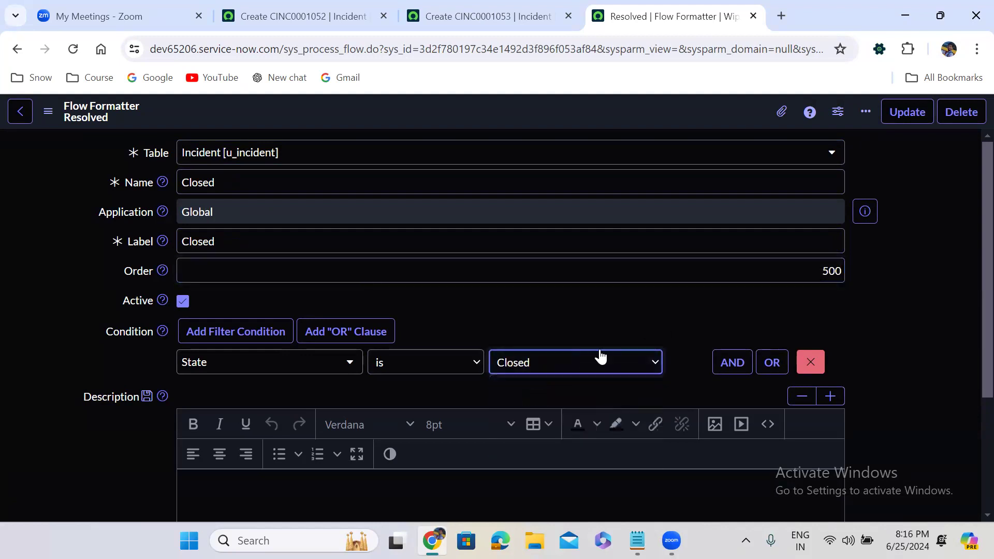
scroll(499, 297, down, 2)
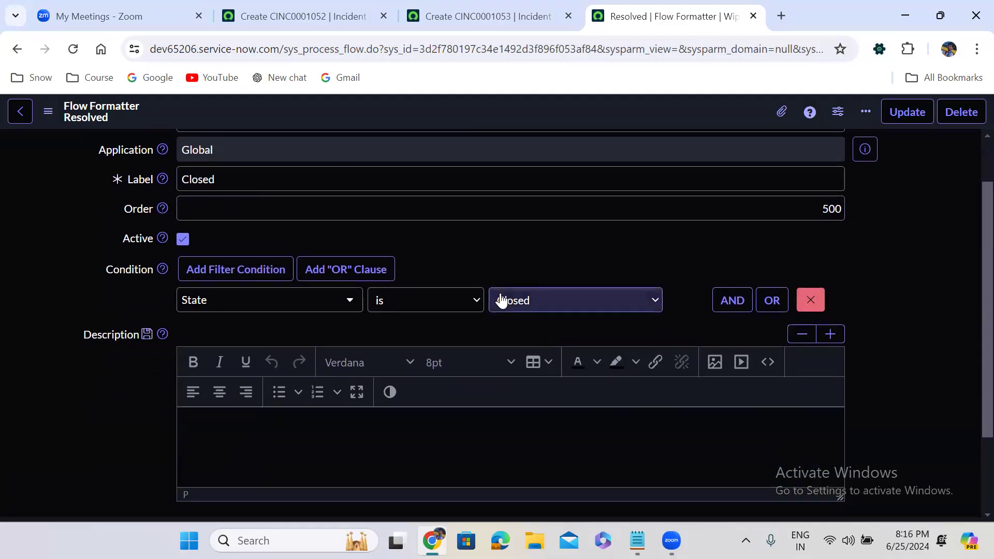
scroll(499, 300, down, 2)
scroll(499, 299, up, 3)
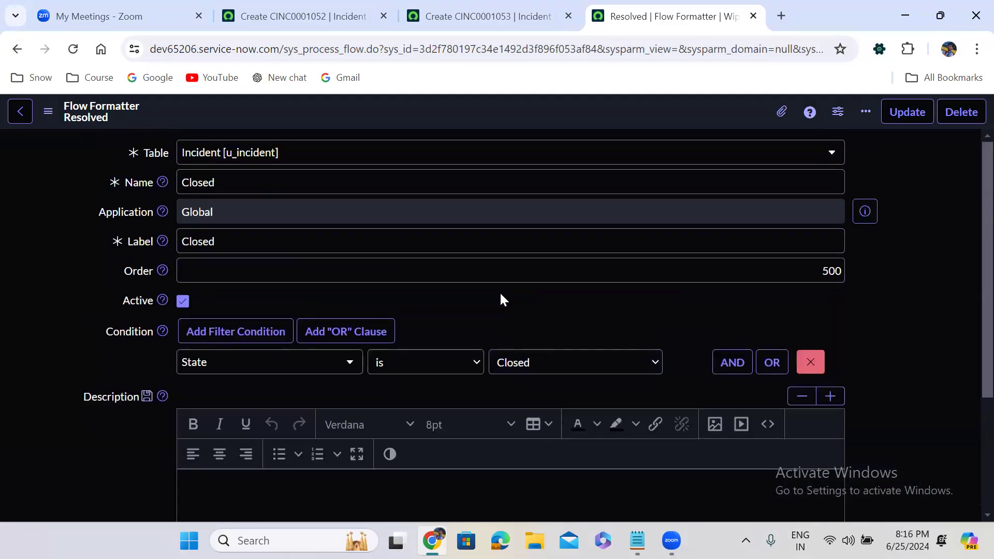
right_click(417, 109)
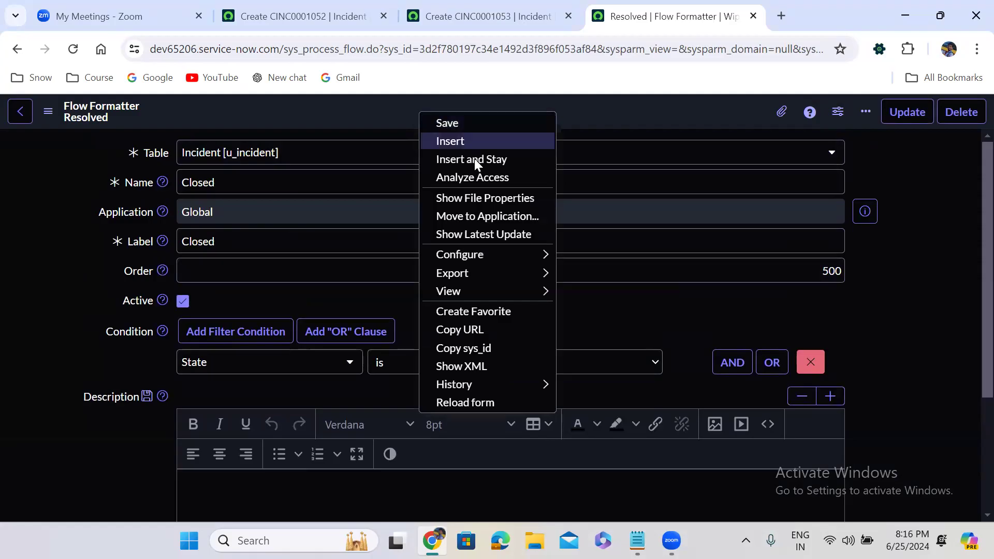
click(475, 160)
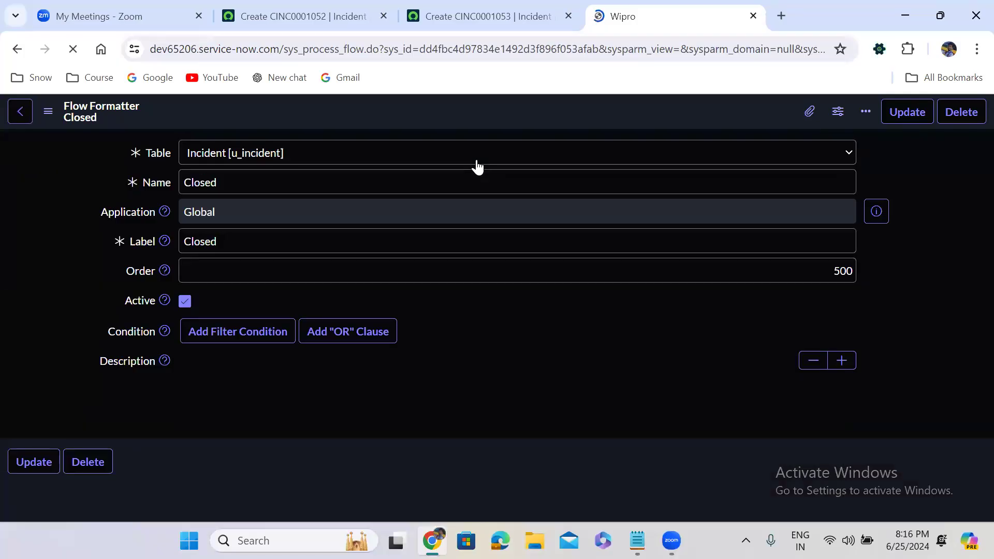
Step: Replace the name and label in the Closed flow formatter form with Cancelled
click(230, 178)
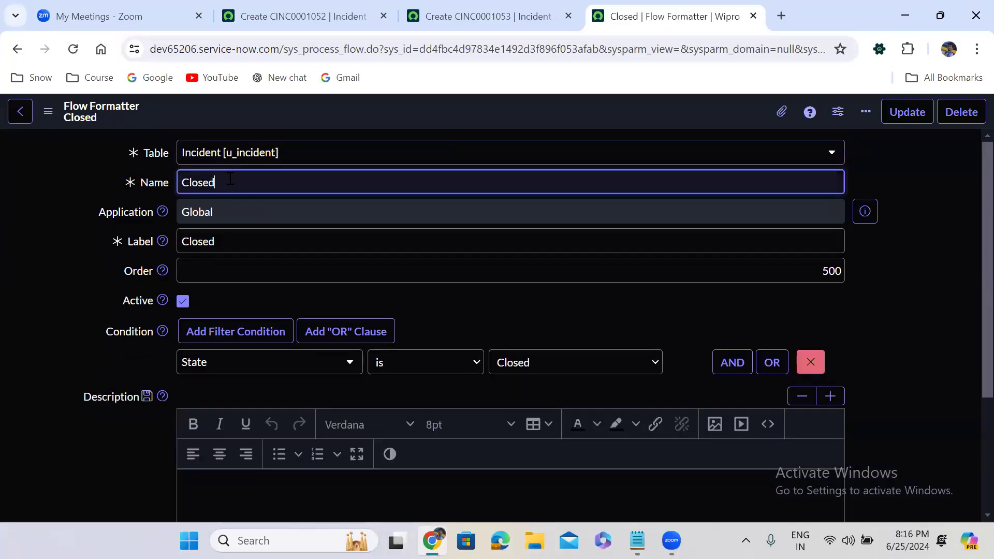
key(ctrl+a)
text(Cancelled)
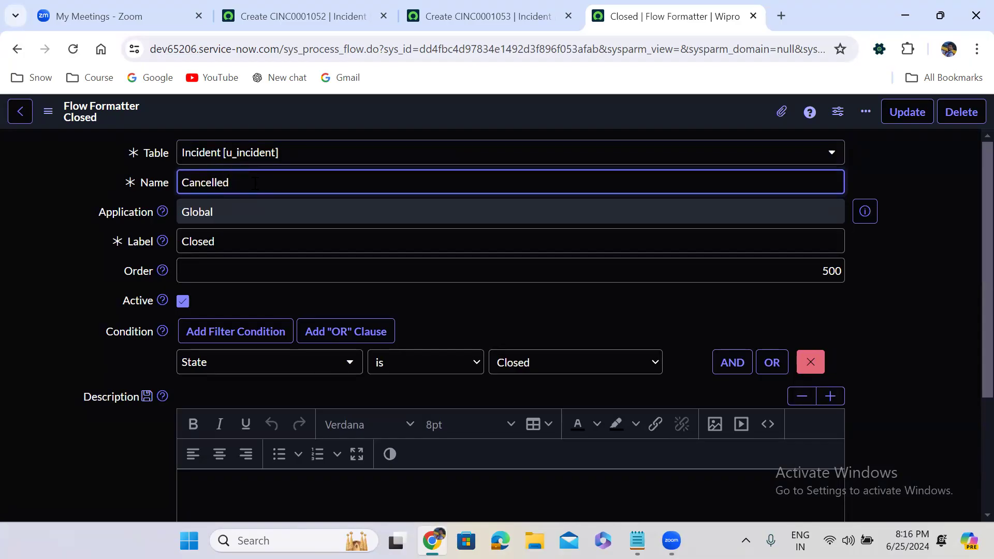
key(ctrl+a)
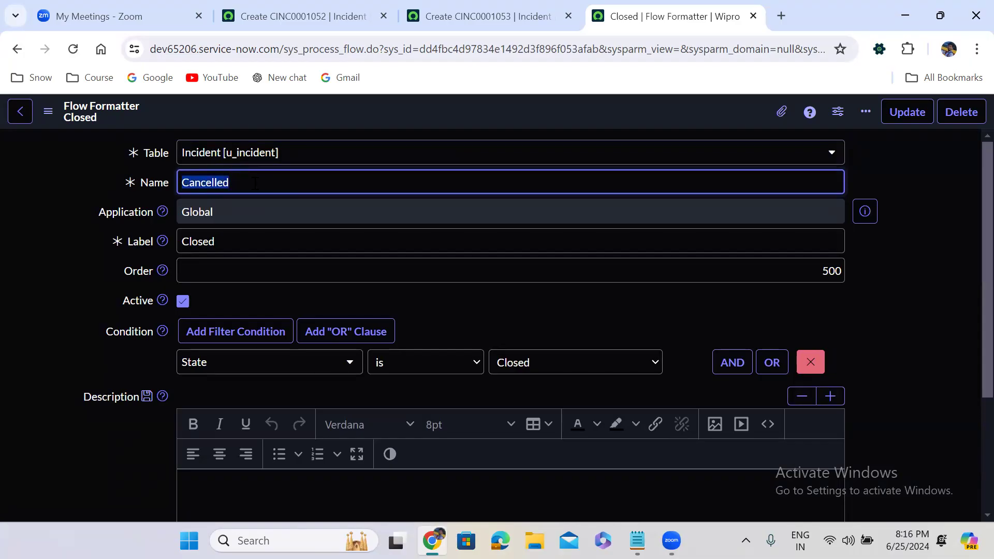
key(ctrl+c)
click(243, 233)
key(ctrl+a)
key(ctrl+v)
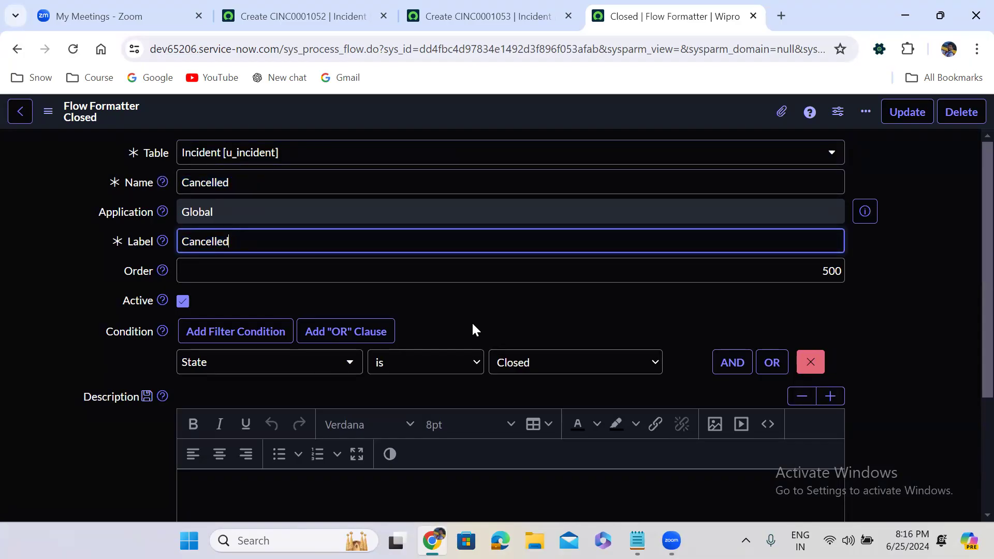
Step: Set the condition to State is Cancelled and the order to 600, and insert it as a separate record while staying on the form
click(548, 365)
key(Down)
key(Down)
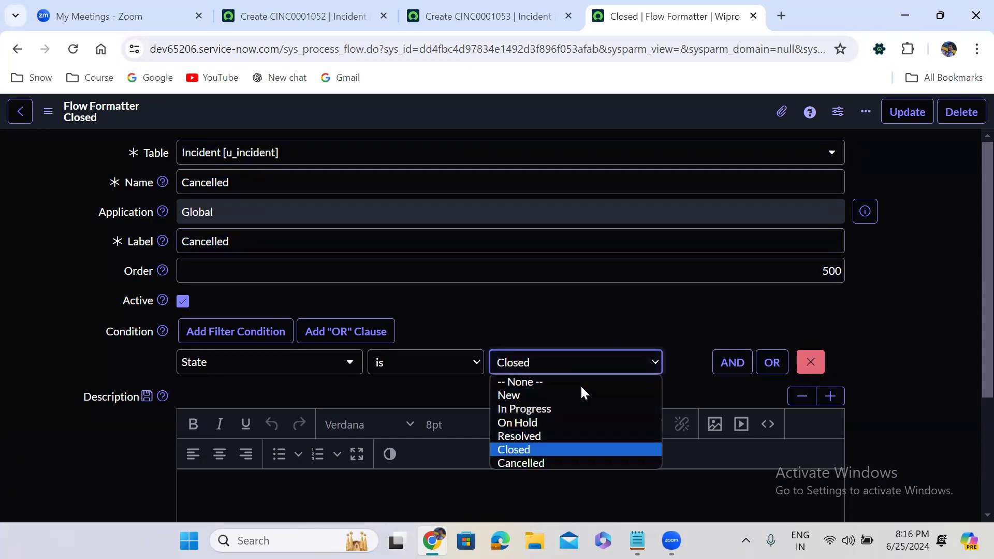
key(Return)
click(888, 304)
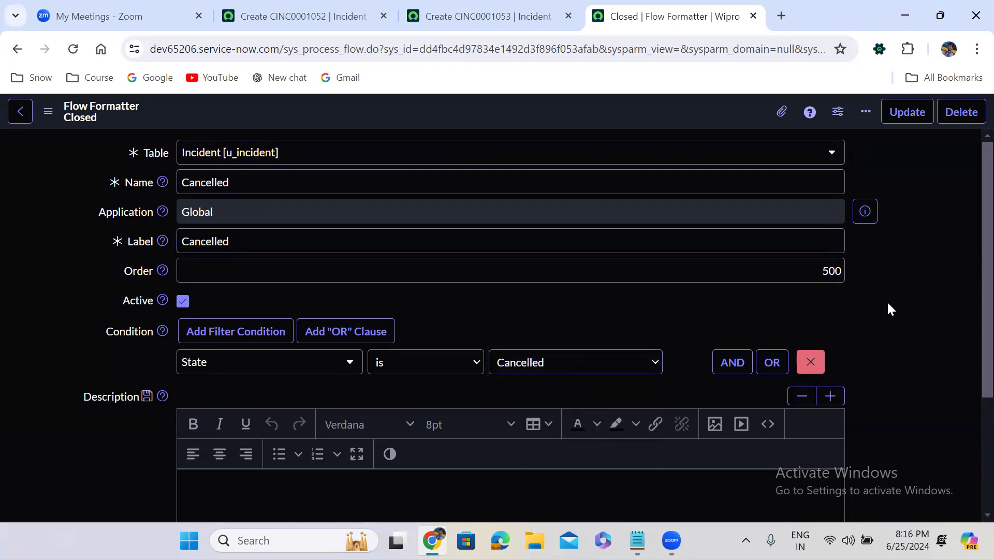
scroll(888, 304, down, 3)
scroll(886, 309, up, 3)
click(828, 270)
double_click(824, 270)
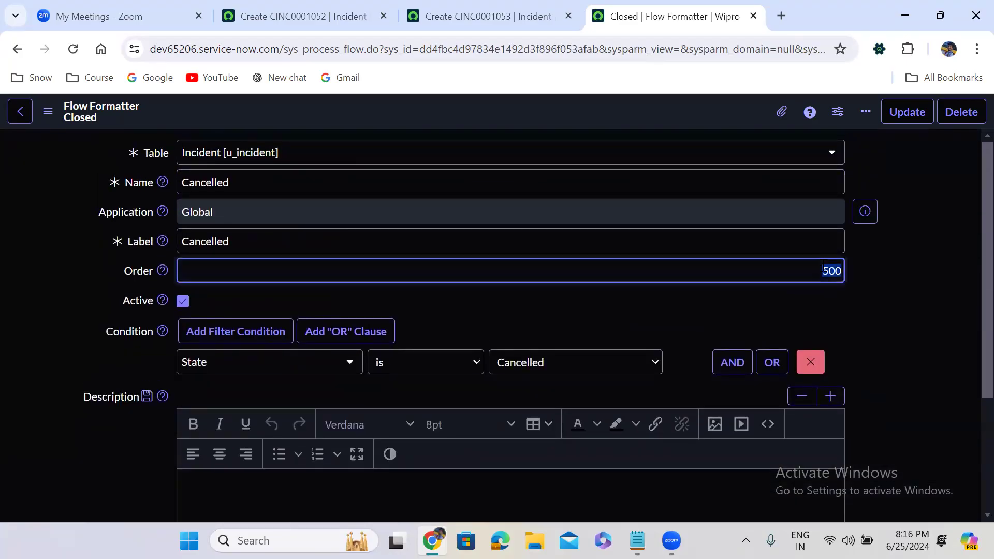
text(600)
right_click(468, 109)
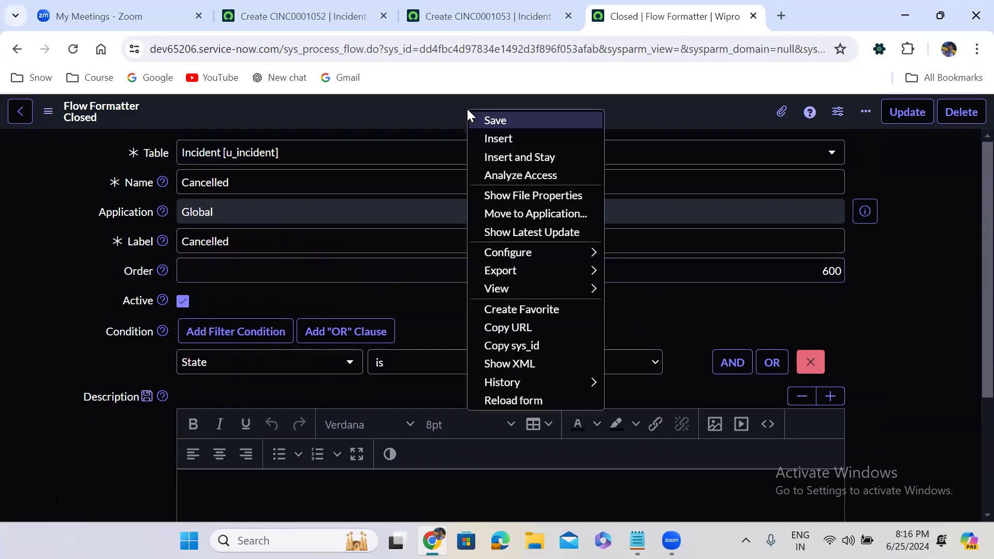
click(514, 158)
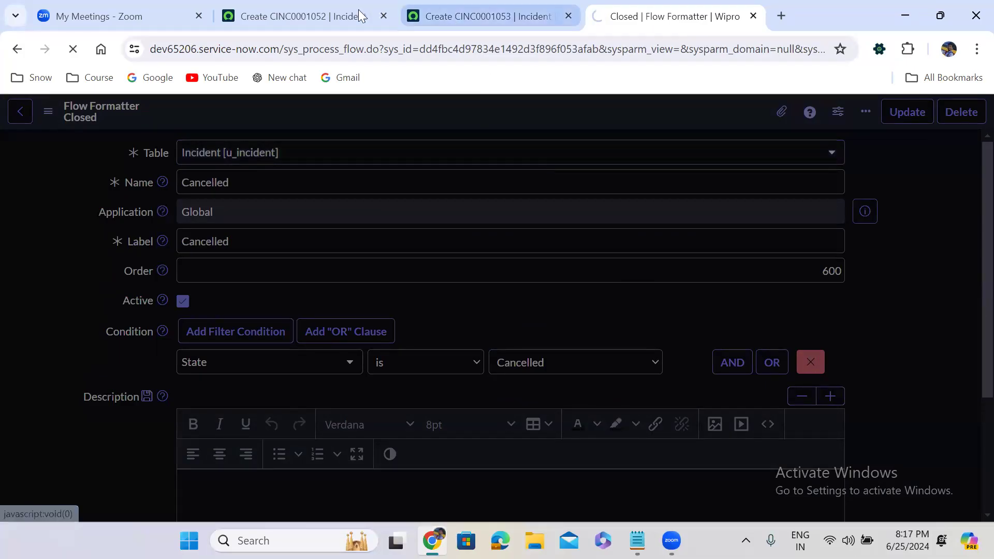
Step: List the flow formatters with the most recently created first and show only those for the Incident [u_incident] table
click(320, 13)
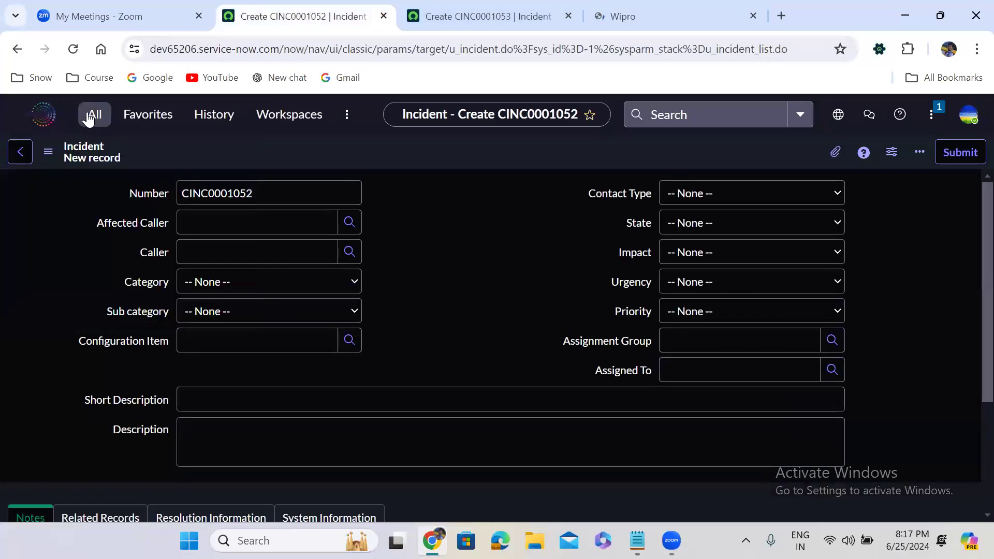
click(91, 113)
click(89, 299)
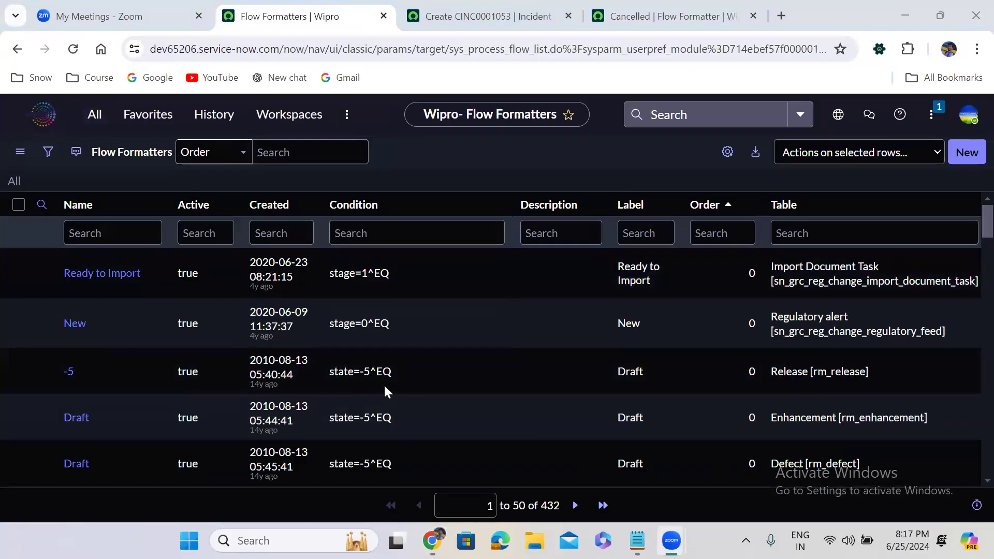
click(270, 207)
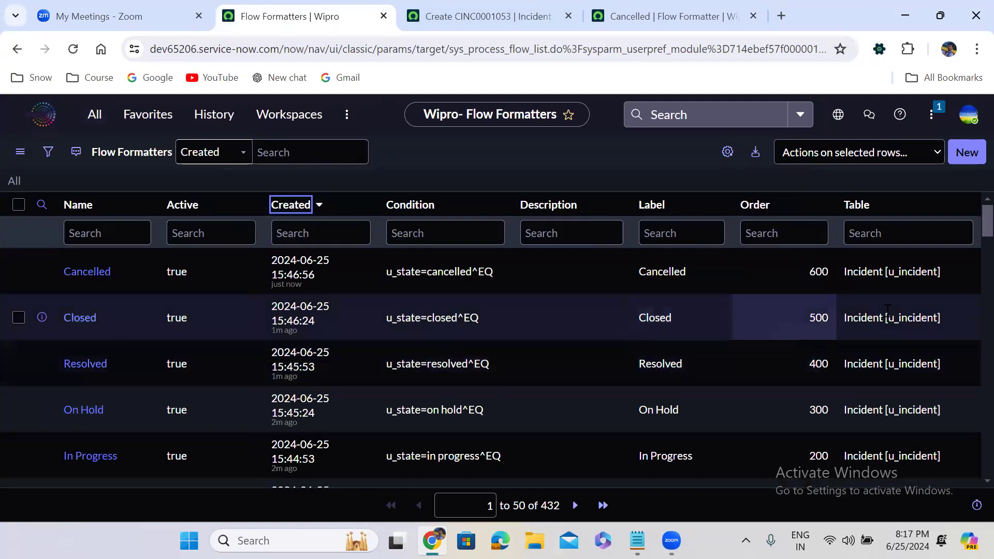
right_click(898, 272)
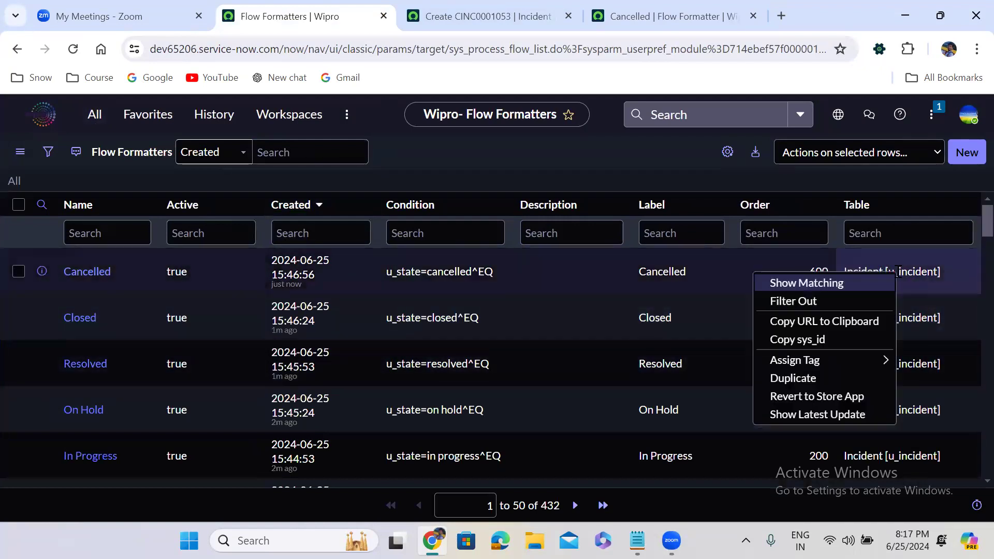
click(847, 279)
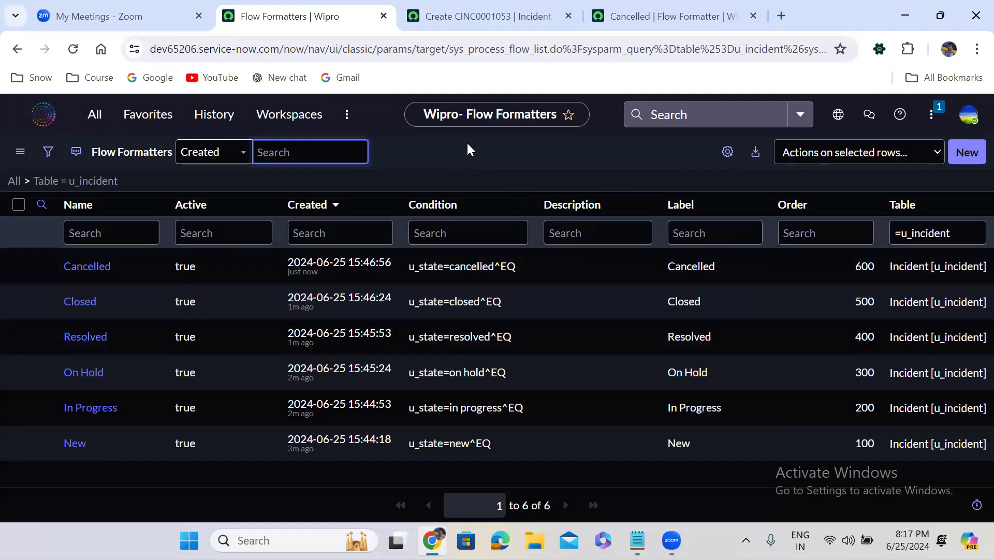
Step: Open Form Design for the custom incident form and decline the offer to try Form Builder
click(494, 16)
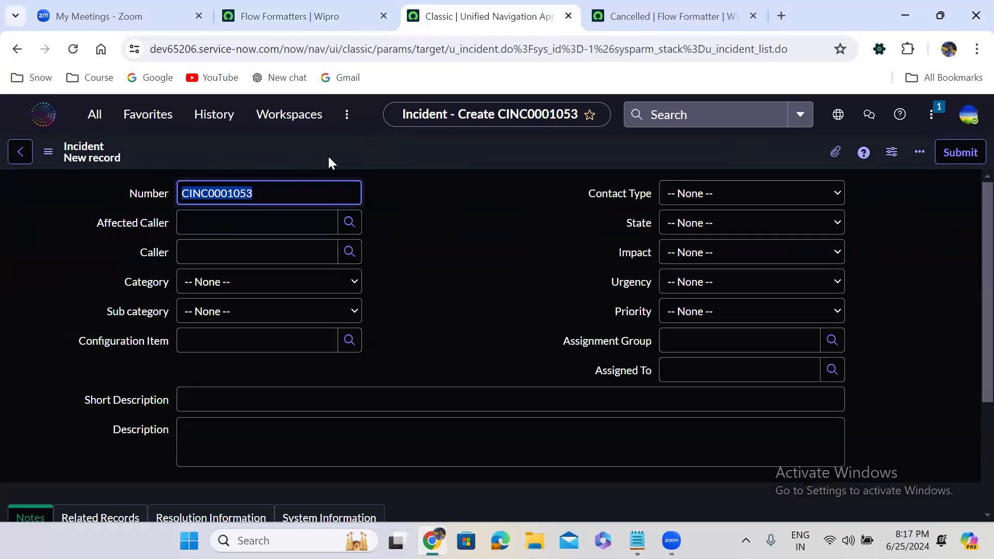
right_click(357, 153)
mouse_move(387, 179)
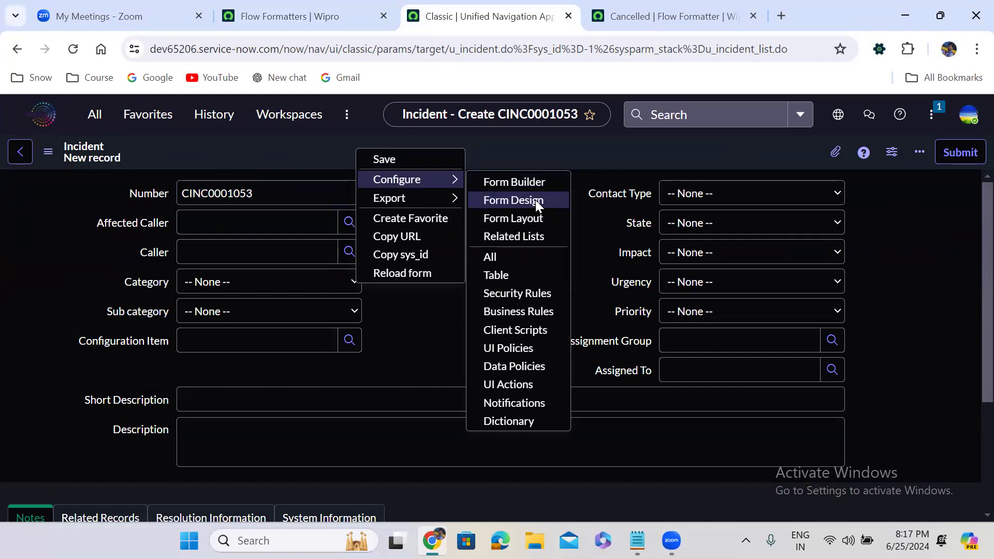
right_click(312, 142)
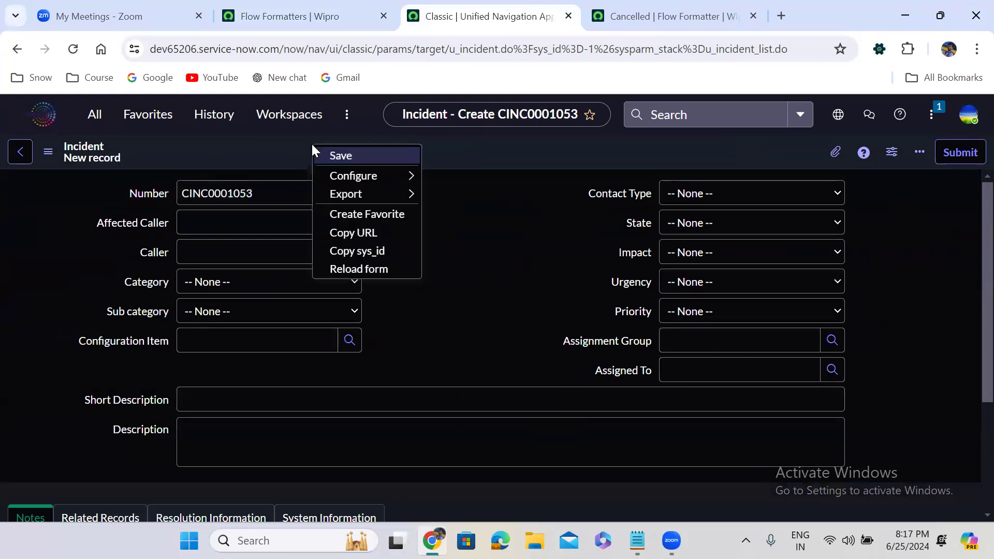
mouse_move(339, 180)
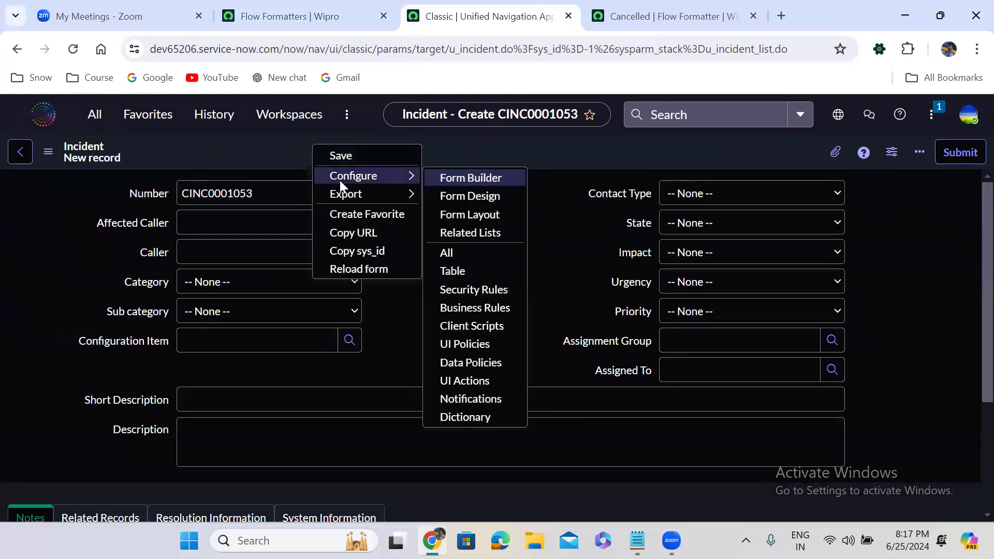
click(461, 197)
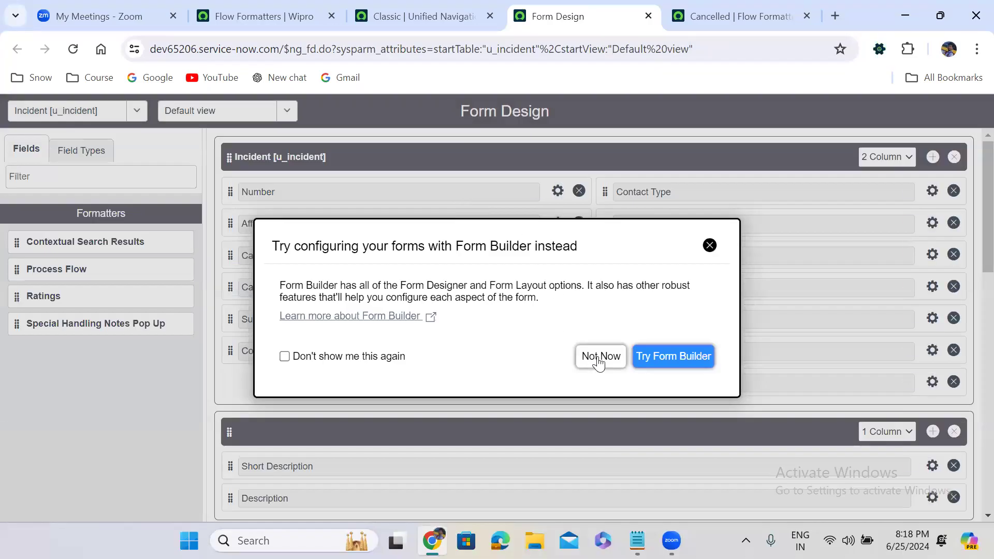
click(599, 361)
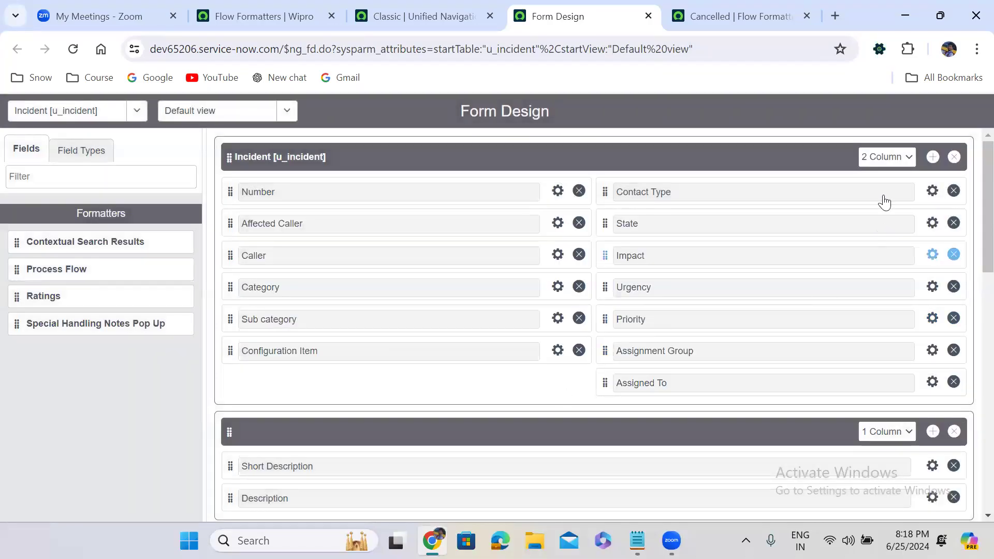
Step: Add a new section to the incident form layout, move it above all other sections, and clear its title
click(933, 158)
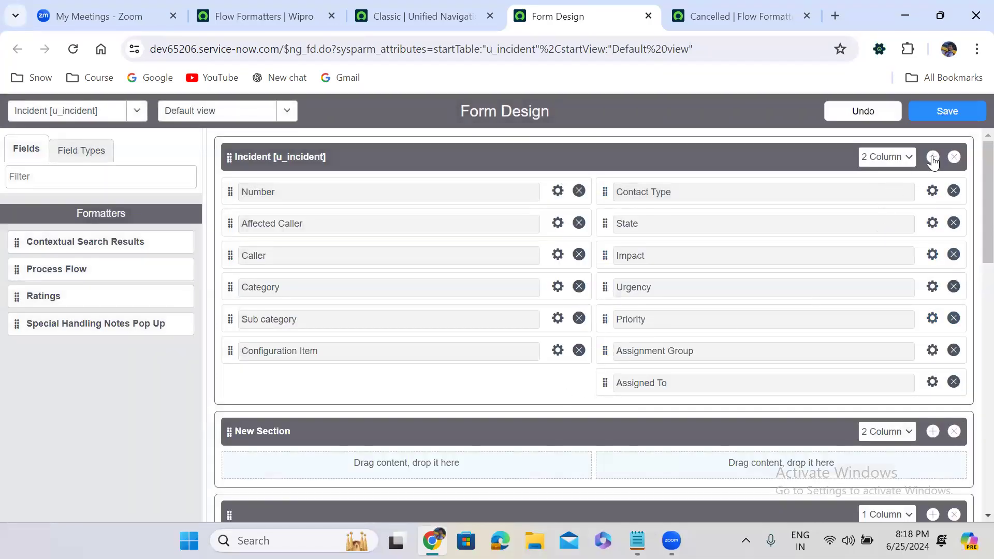
drag(229, 431, 254, 161)
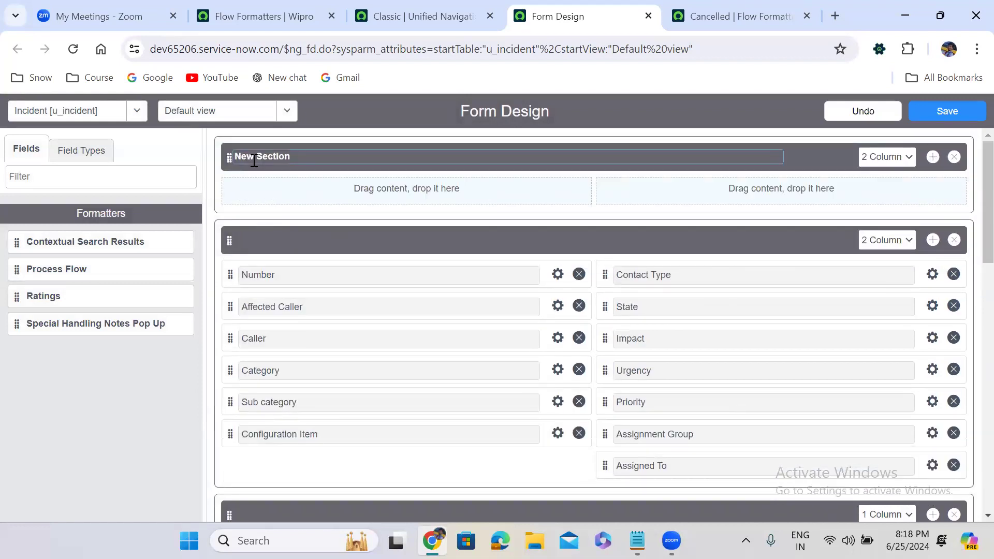
click(357, 153)
key(ctrl+a)
key(BackSpace)
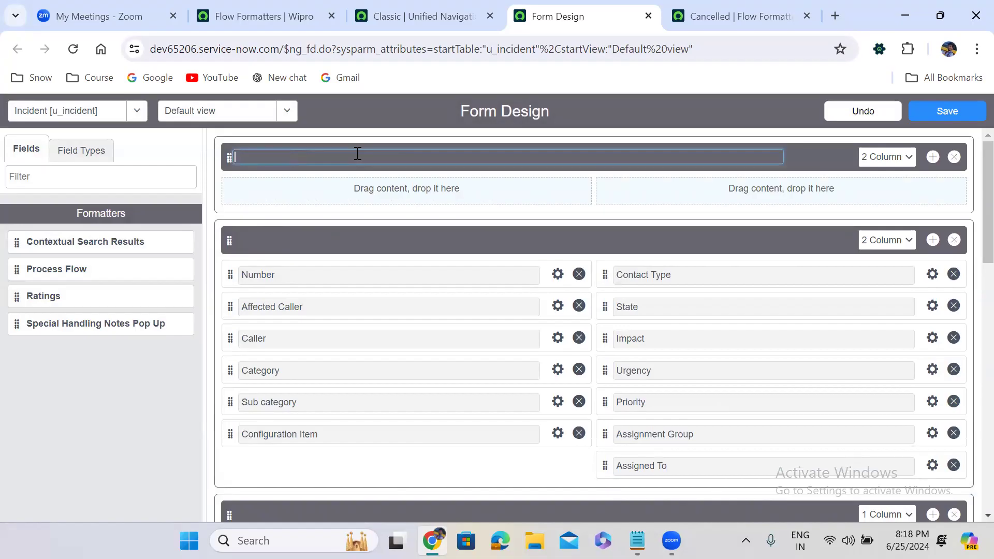
Step: Make the first section one column, place the Process Flow formatter in it, and save the form design
click(887, 156)
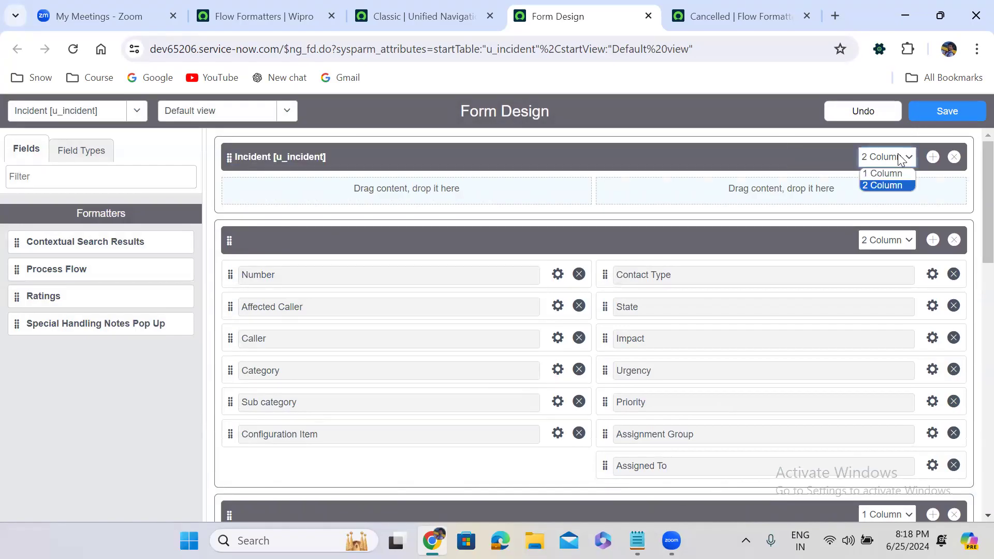
click(881, 178)
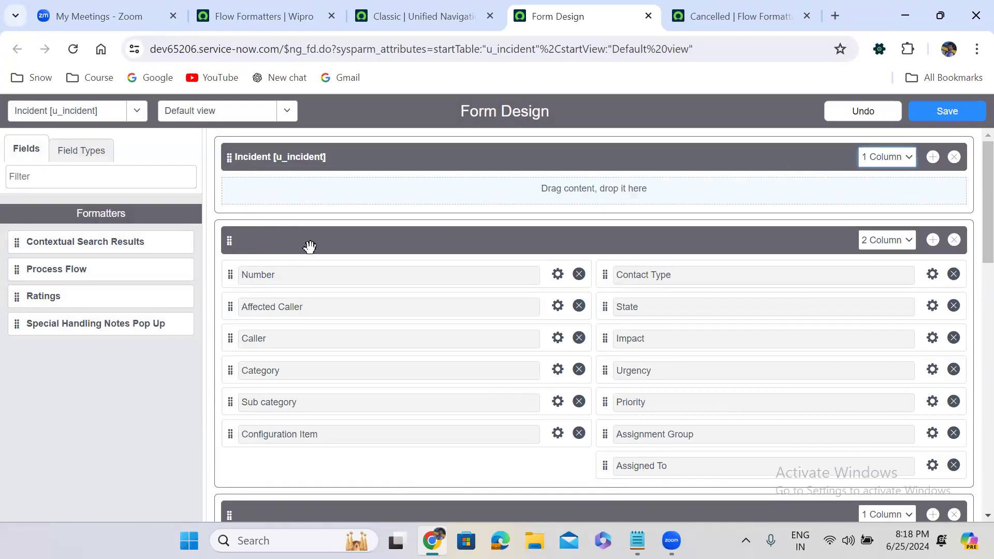
drag(17, 272, 258, 189)
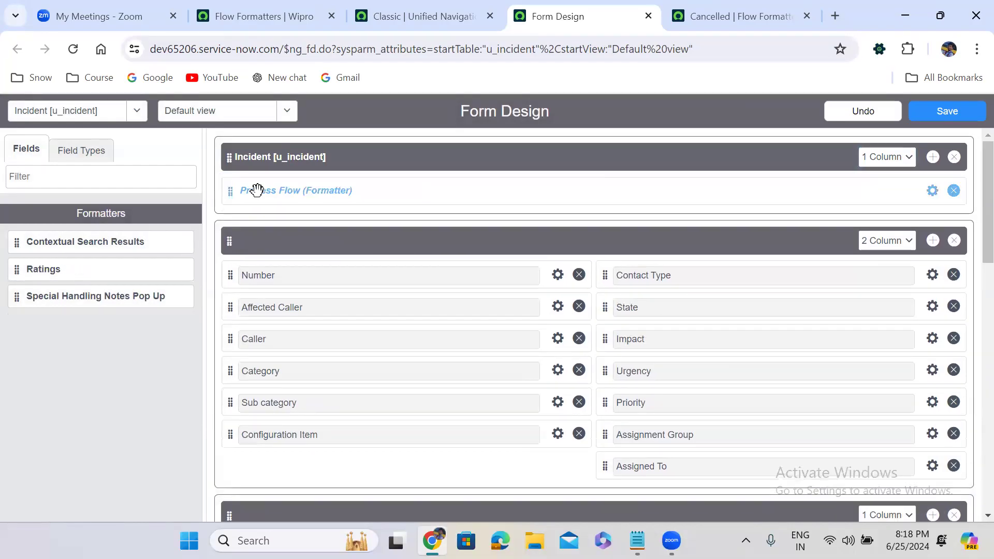
click(944, 111)
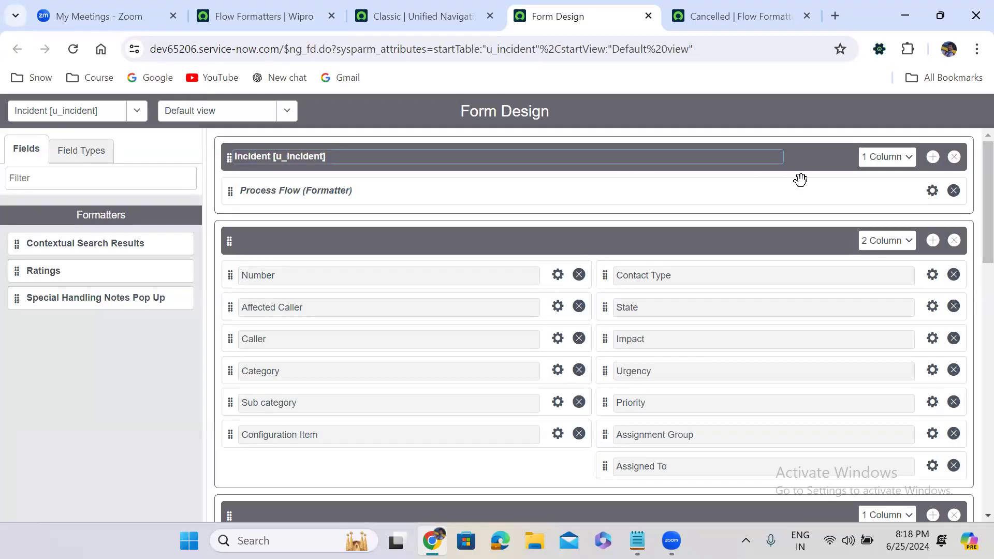
Step: Reload the new incident form, set State to New, and save the record while staying on it
click(456, 16)
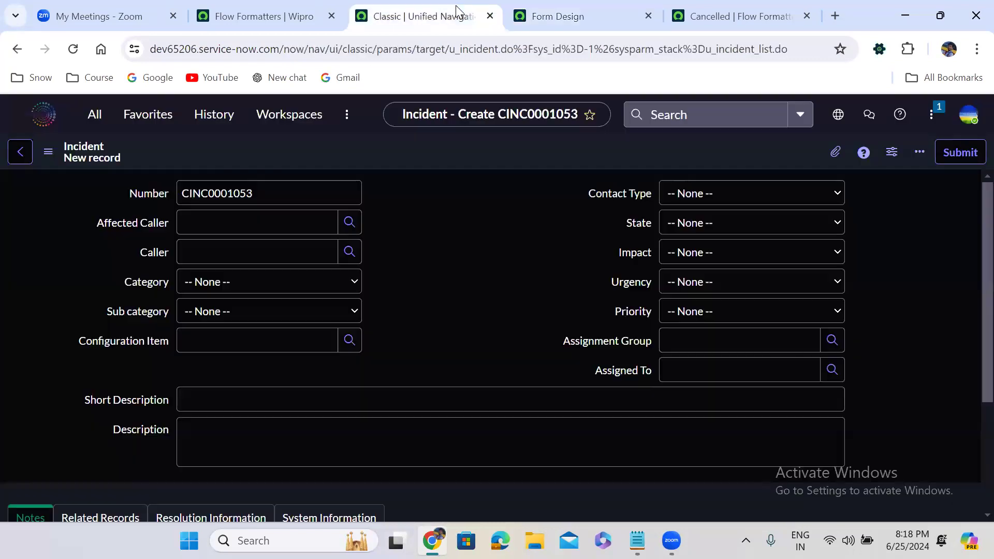
click(75, 43)
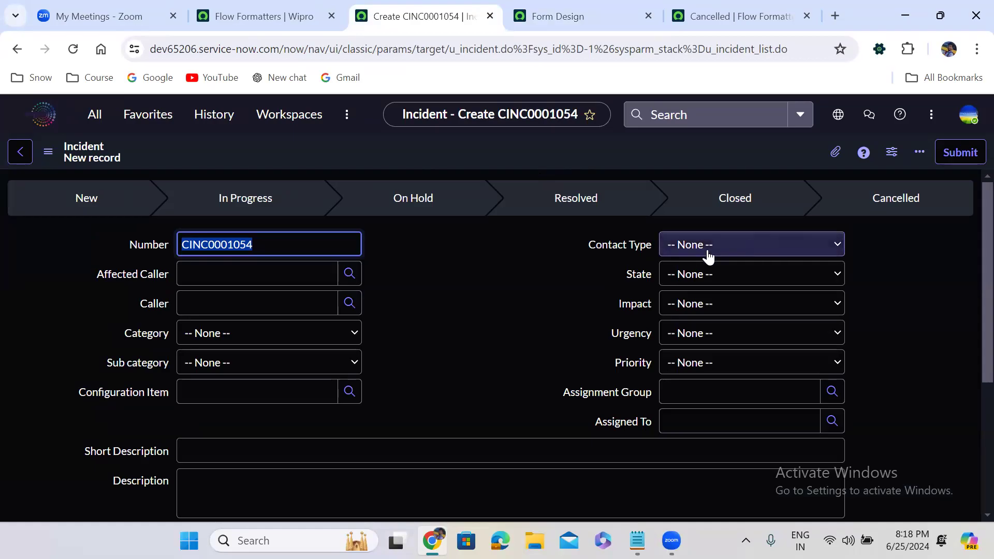
click(708, 277)
click(712, 307)
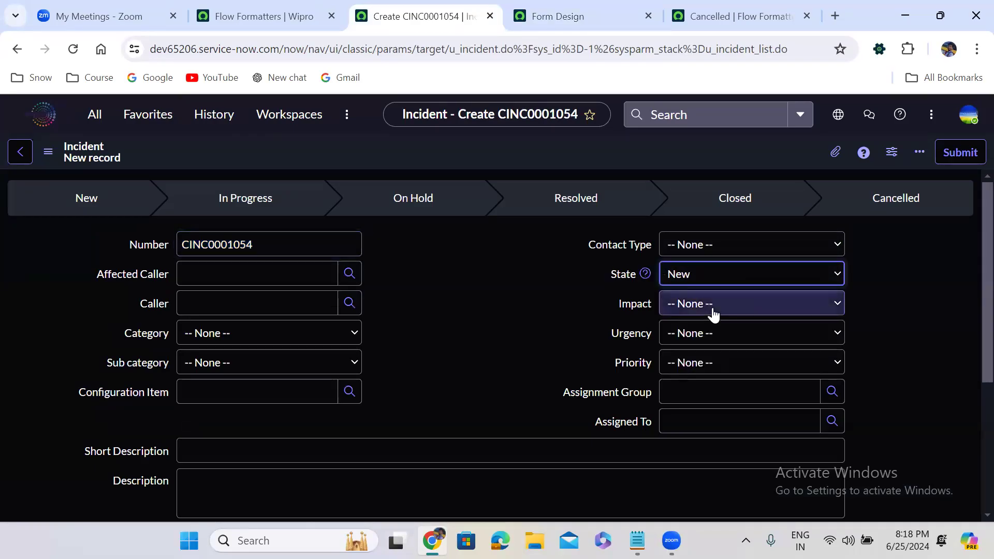
right_click(417, 150)
click(438, 158)
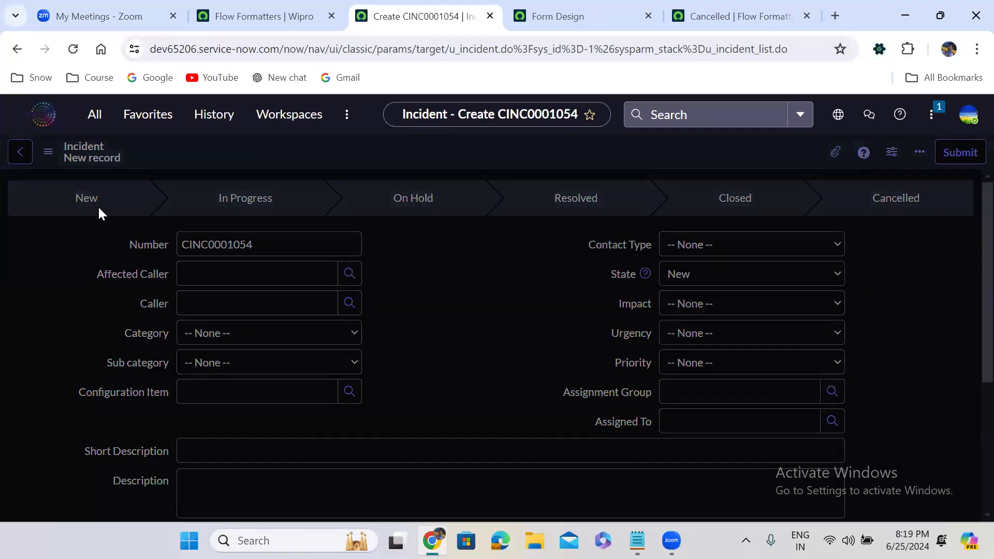
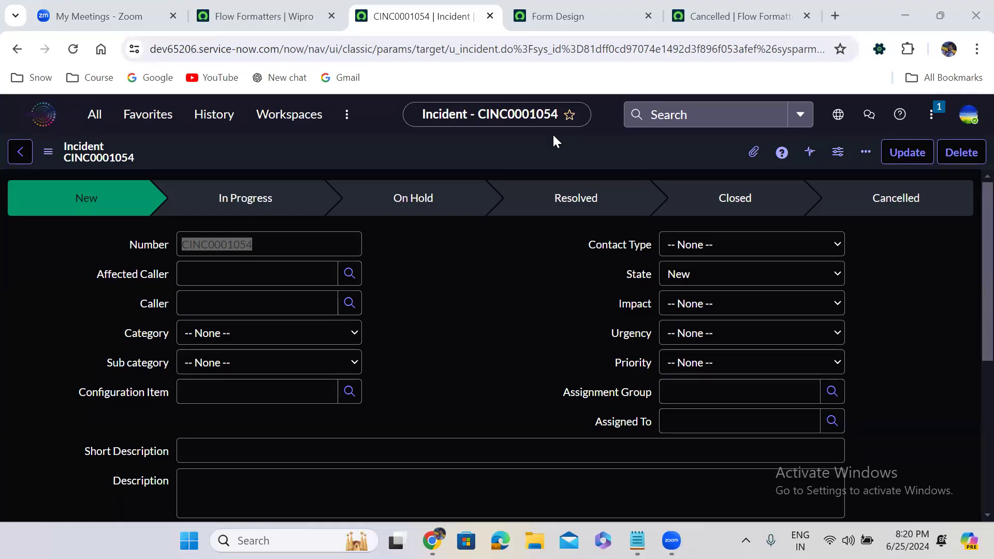
Step: Switch to the Flow Formatters tab and open the Users list from User Administration, searching the navigator for "user admin"
click(277, 13)
click(94, 117)
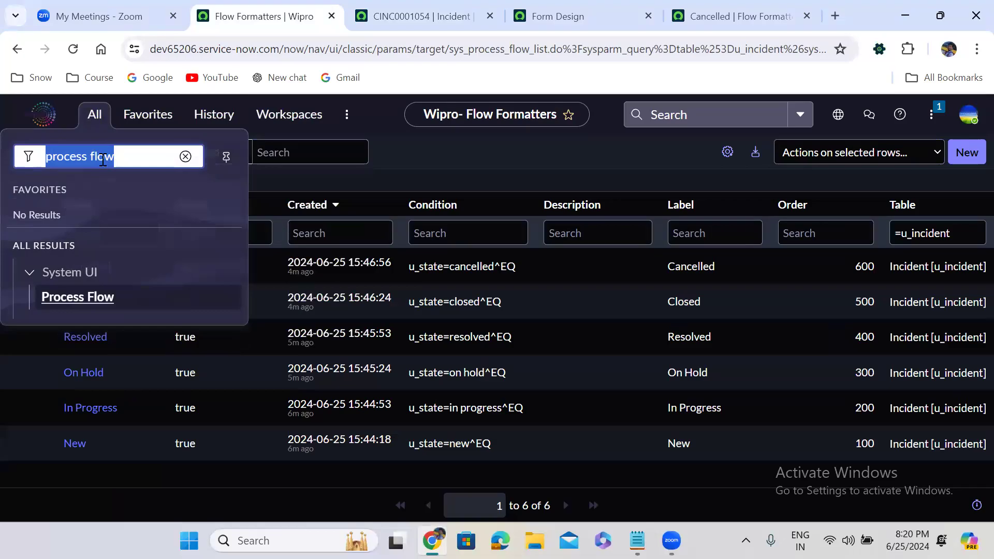
text(user ad)
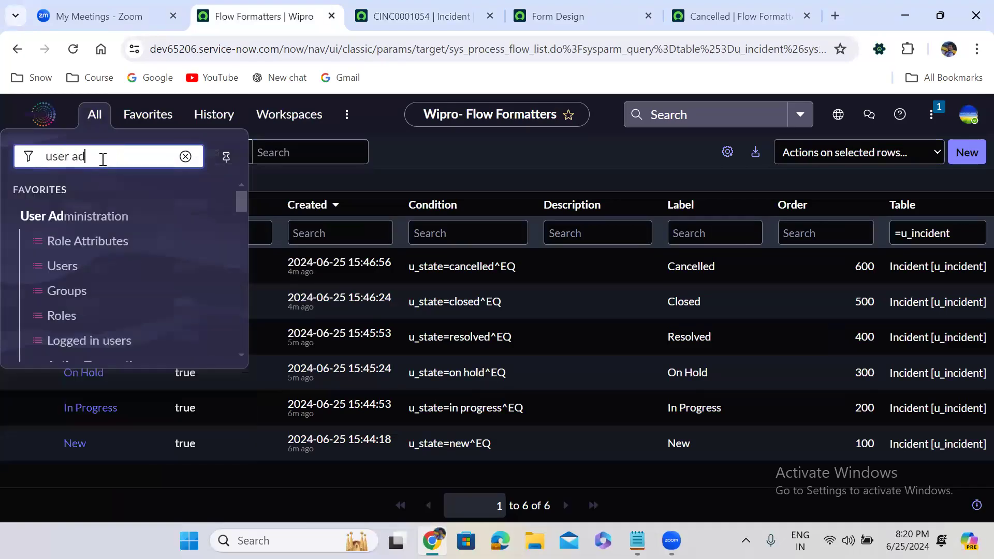
text(min)
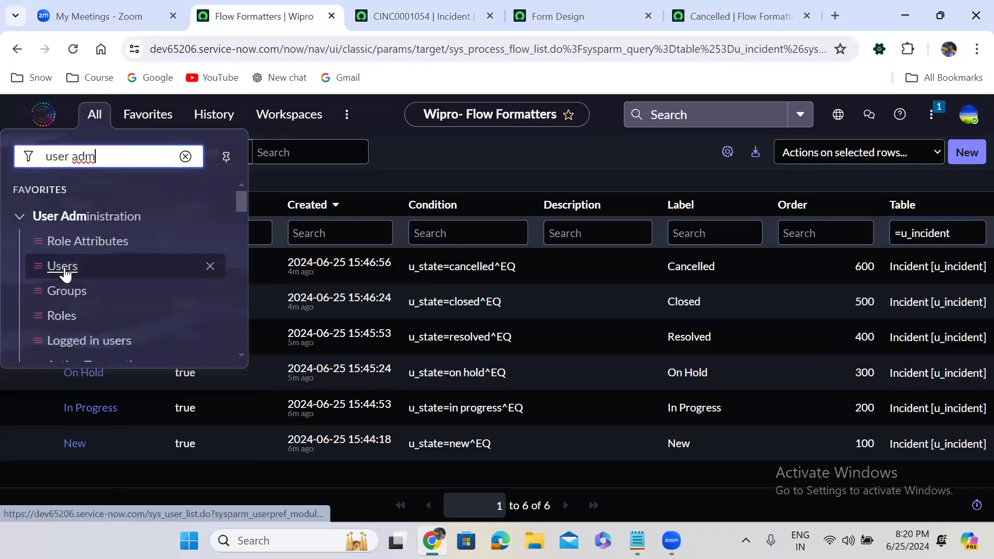
click(63, 266)
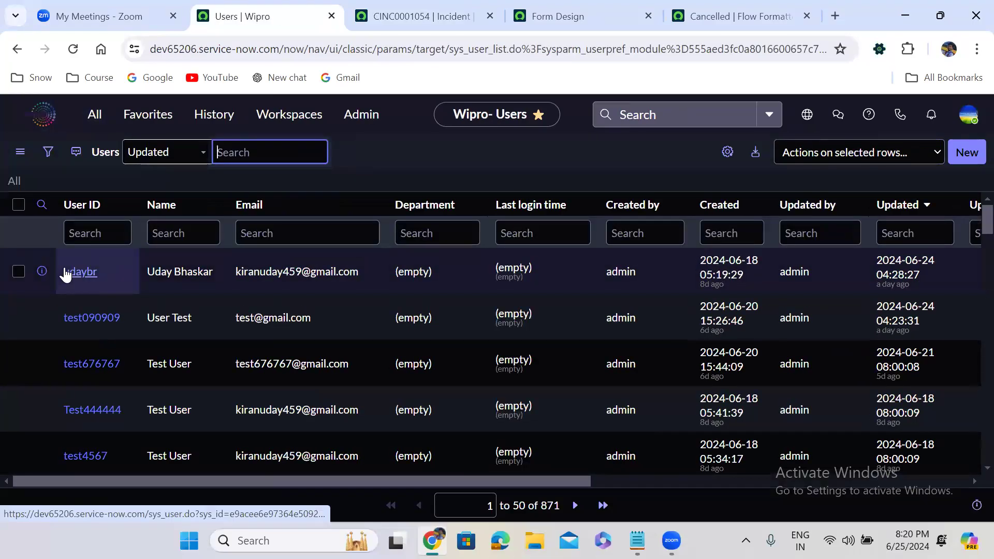
click(126, 173)
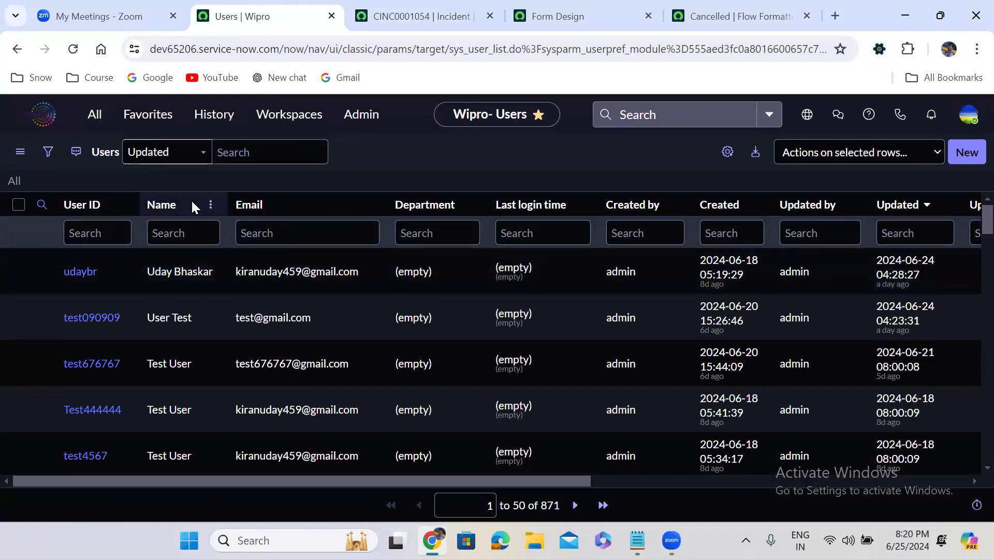
Step: Open the user table's list in a separate tab with the navigator command sys_user.LIST
click(94, 115)
text(s)
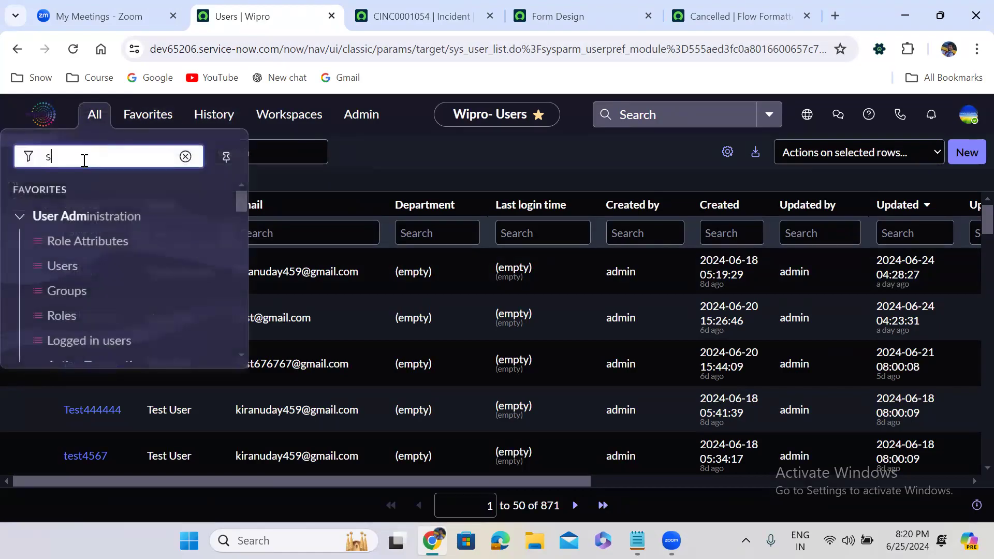
text(ys_user.LIST)
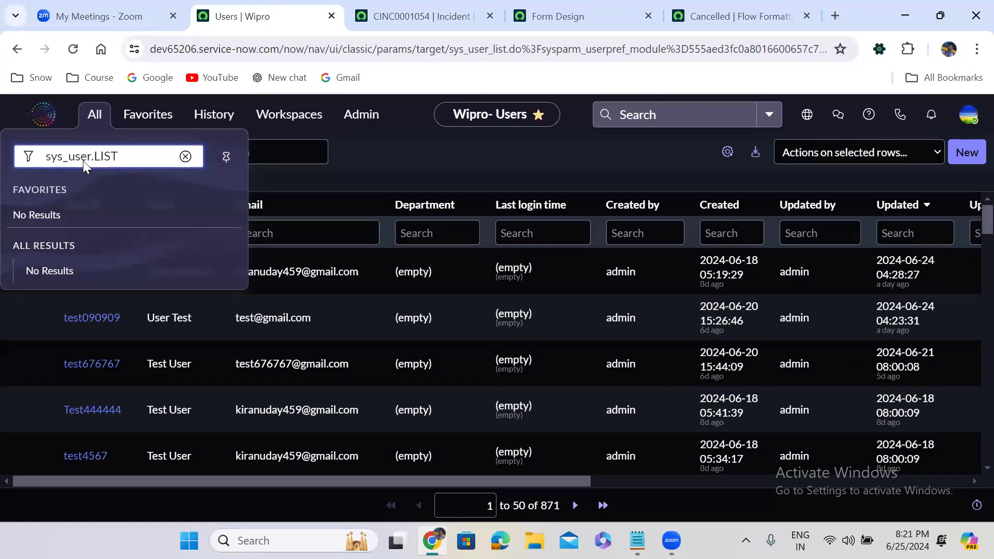
key(Return)
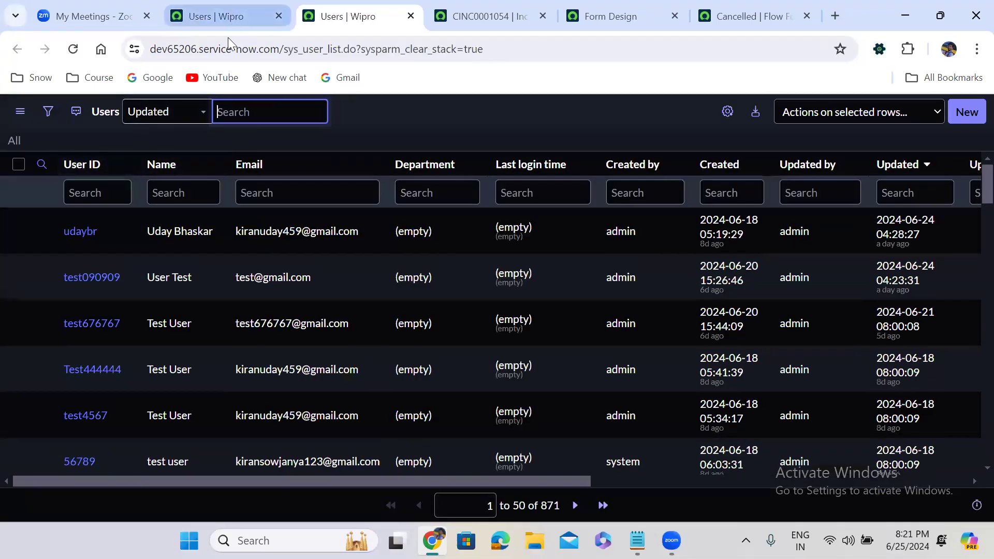
Step: Return to the original Users tab and run sys_user.LIST again to open another user list
click(218, 11)
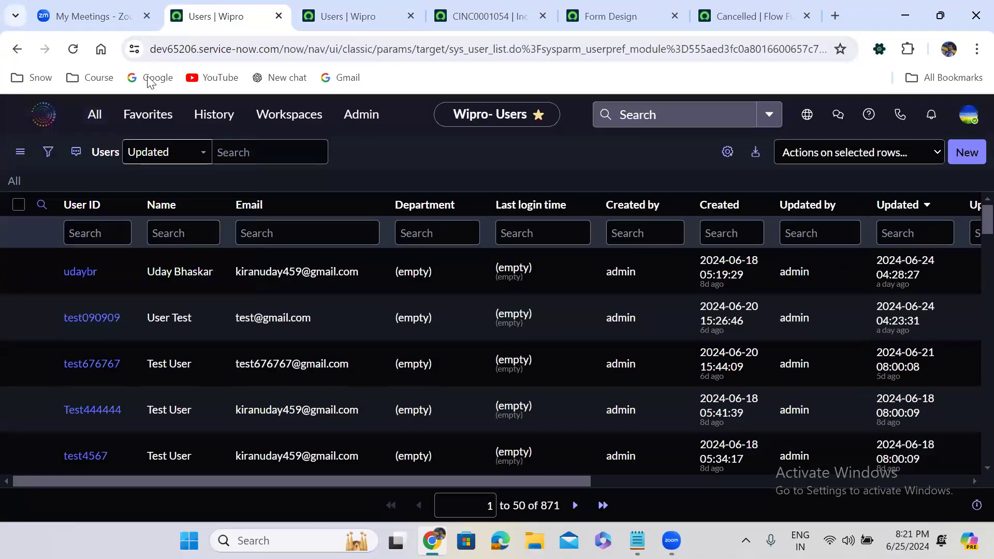
click(95, 115)
text(sys)
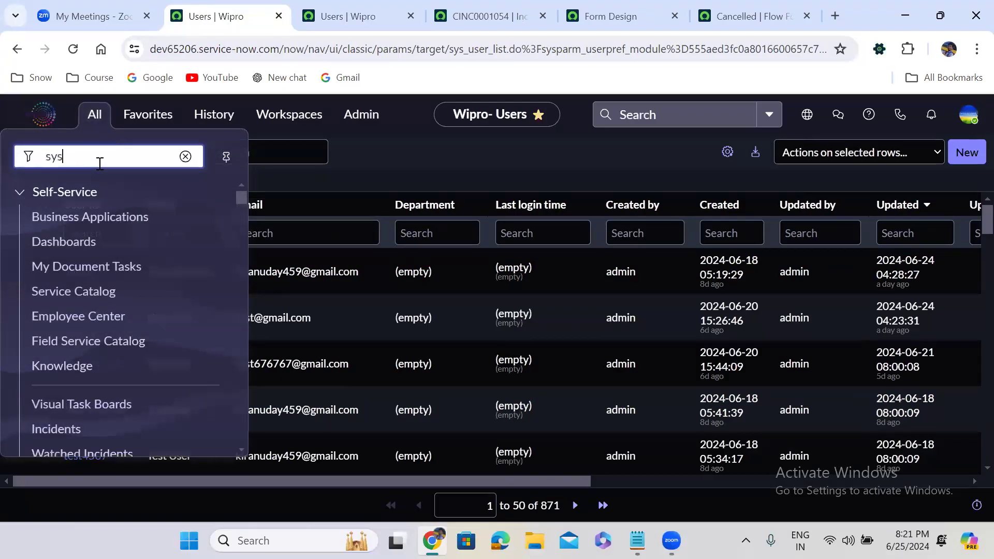
text(_user.LIST)
key(Return)
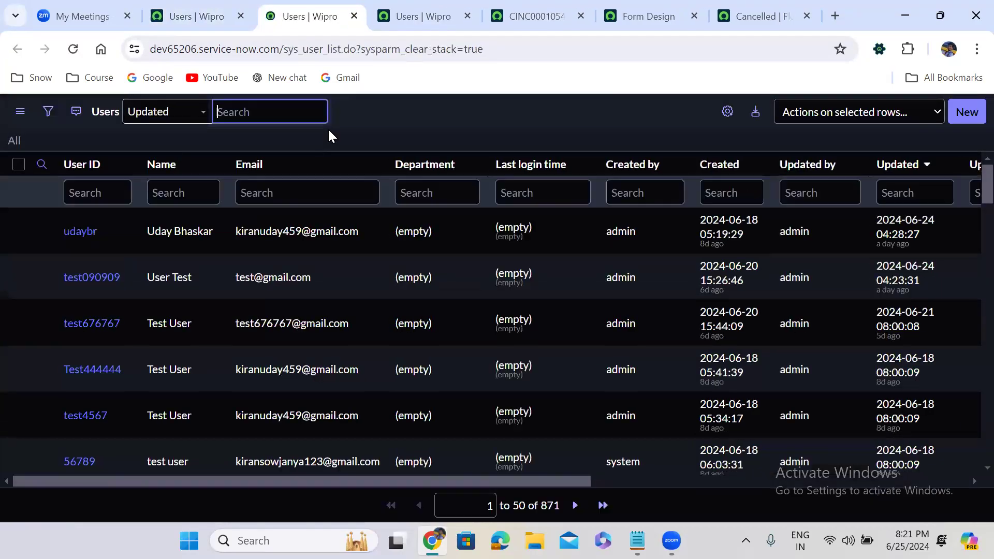
Step: Filter the new user list by Name starts with the administrator's first name
click(49, 113)
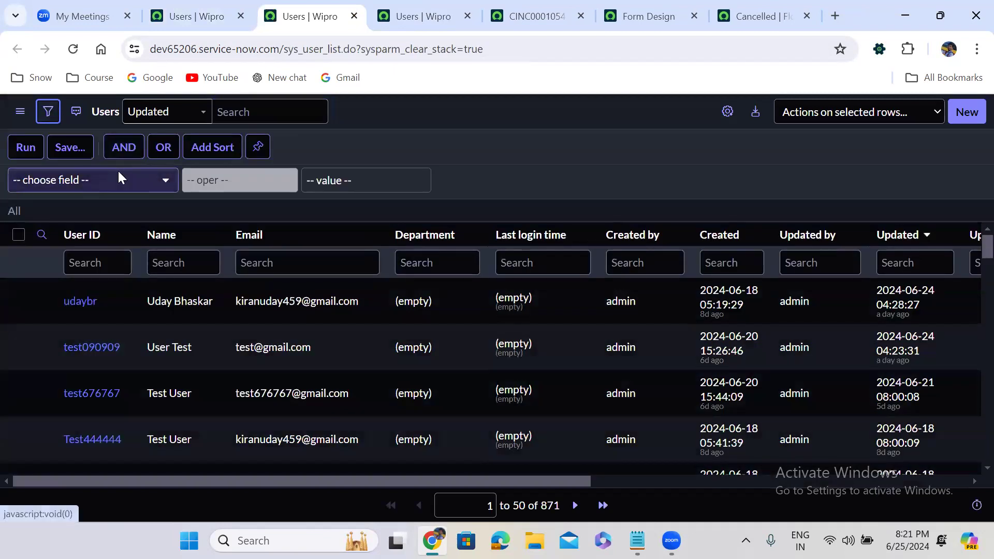
click(118, 173)
text(name)
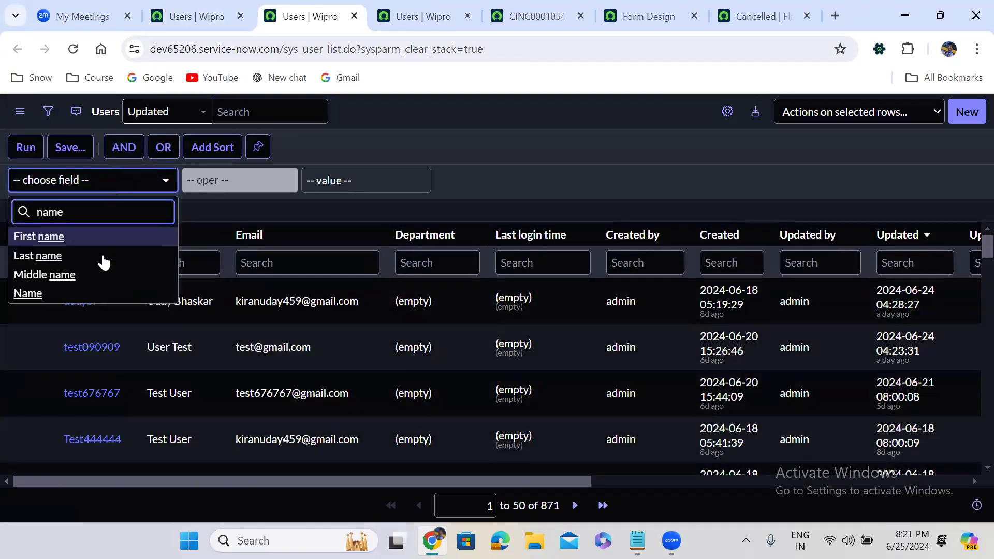
click(94, 287)
click(341, 178)
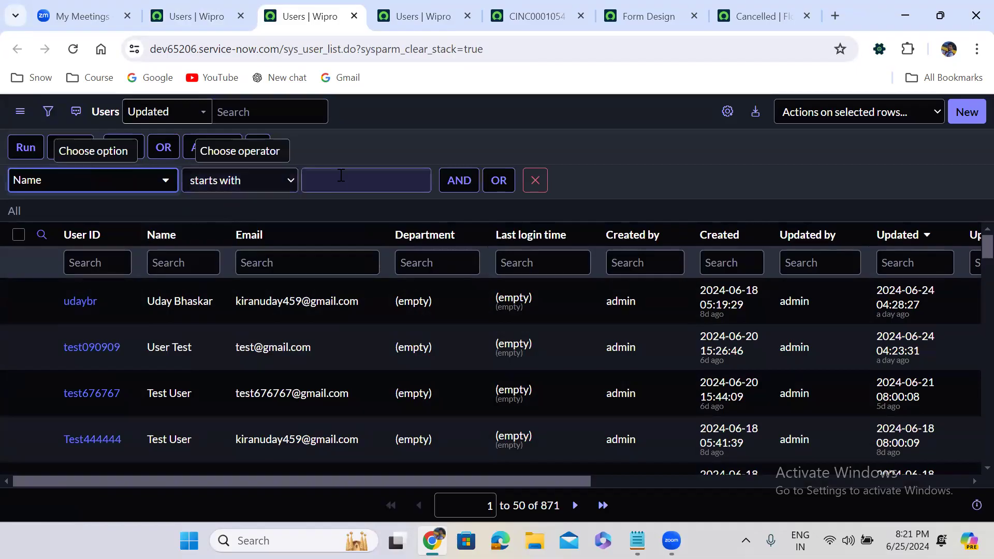
text(Uday)
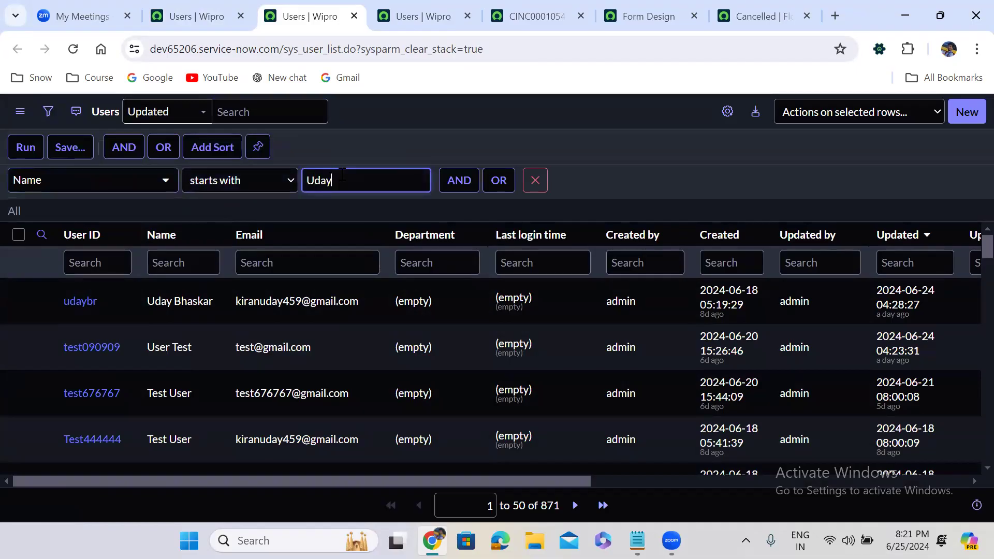
click(28, 149)
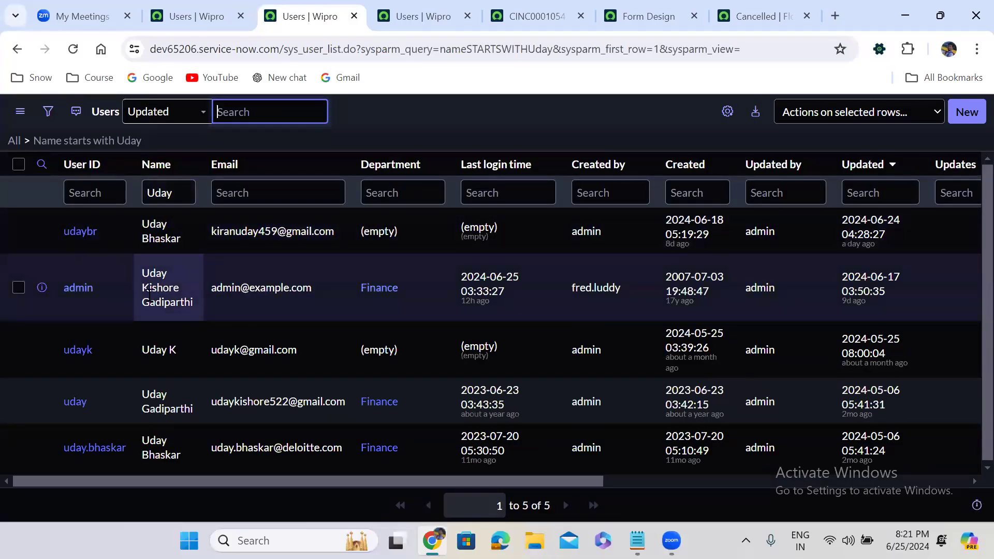
Step: Open the admin user record in a new browser tab and review its profile fields
right_click(41, 288)
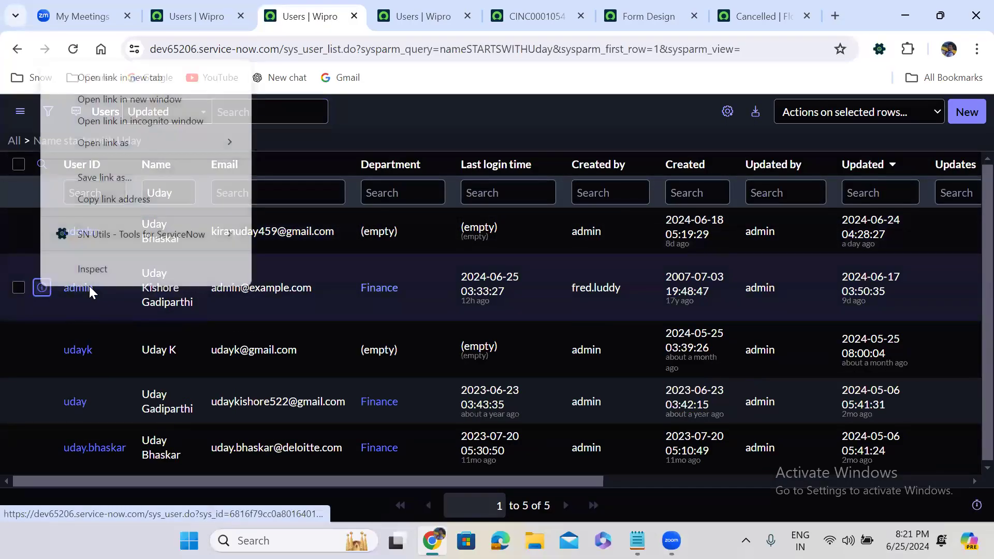
click(119, 79)
click(357, 6)
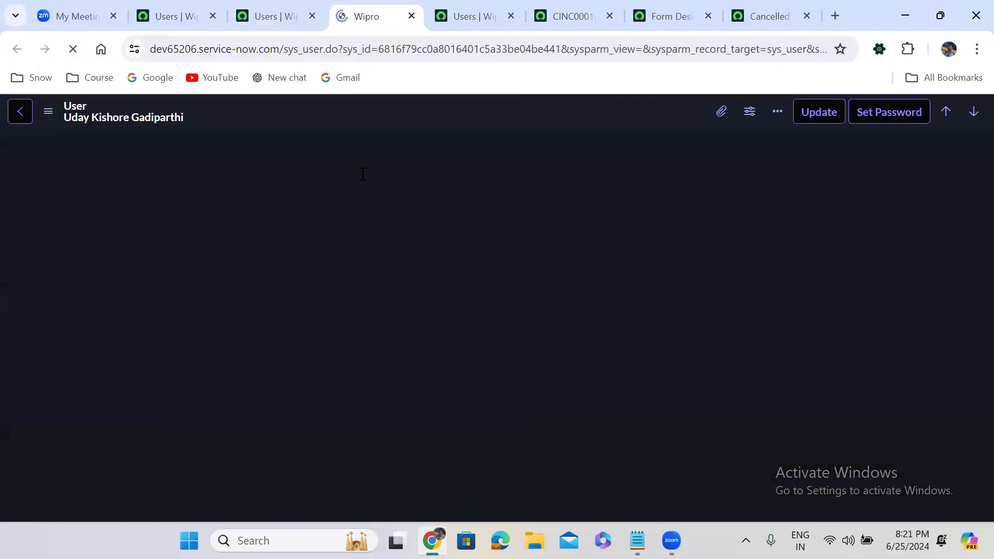
scroll(419, 201, down, 10)
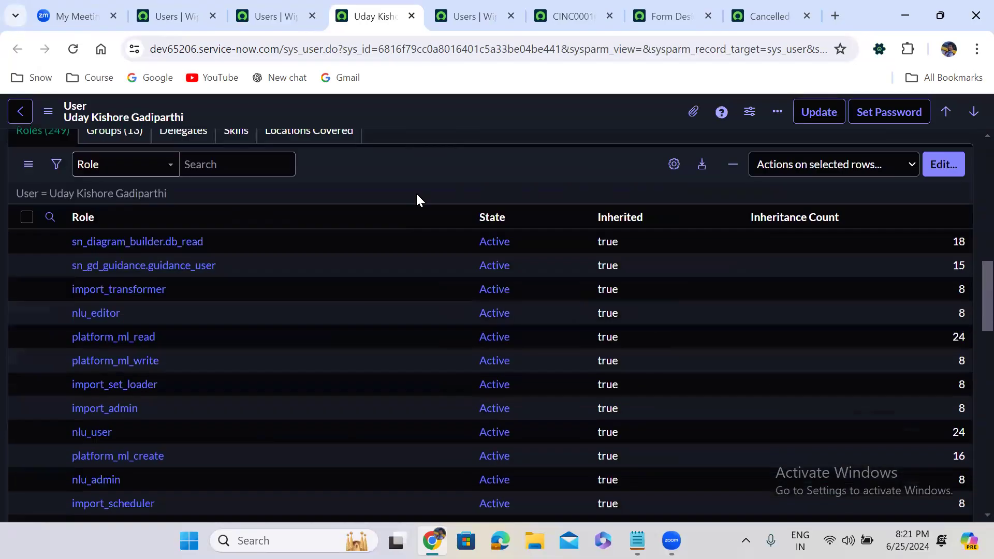
scroll(418, 200, down, 4)
scroll(418, 200, up, 6)
scroll(419, 200, up, 2)
Step: Show the groups related to the admin user and review their managers and team leads
click(52, 334)
click(115, 328)
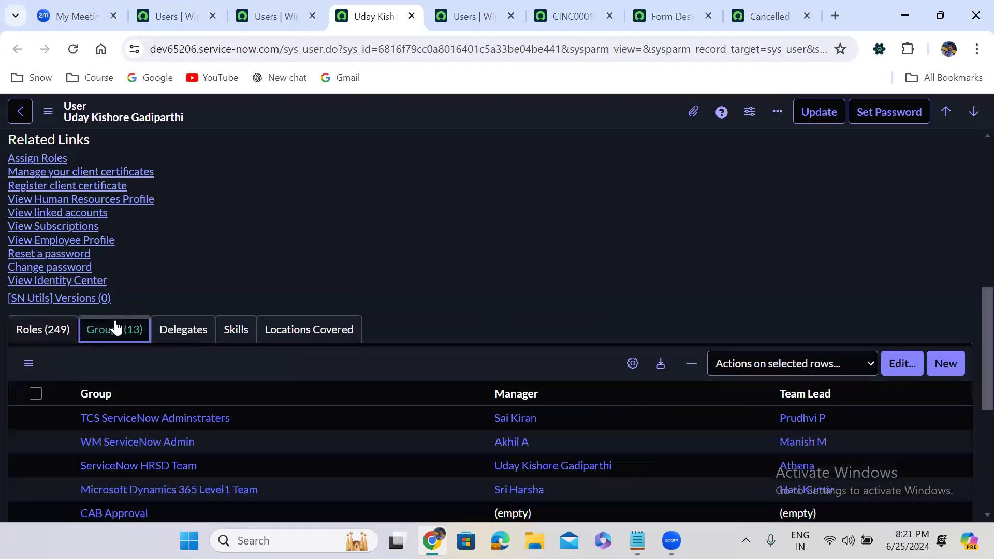
scroll(213, 280, down, 1)
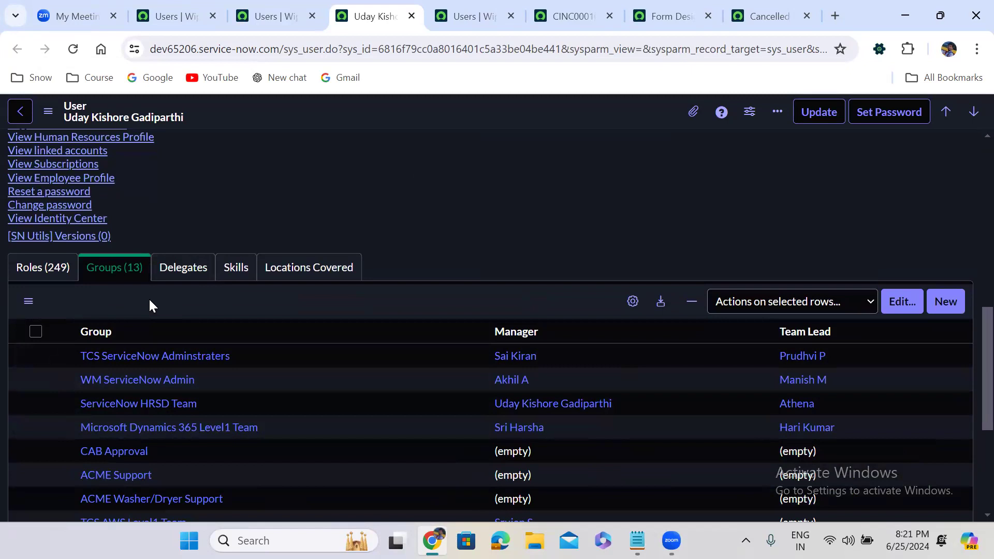
scroll(252, 217, up, 10)
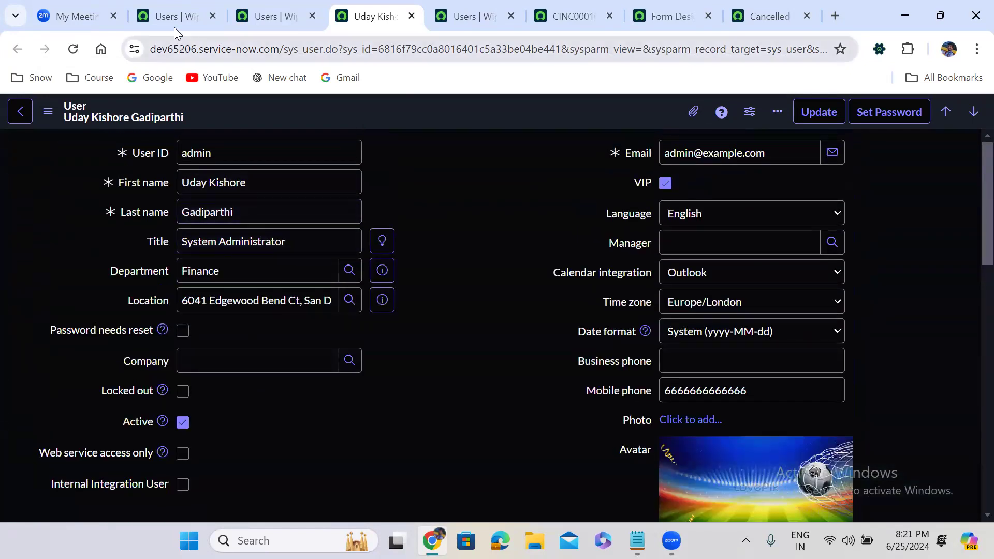
Step: Return to the instance home page from the original Users tab, then reopen the In Progress flow formatter from the visit history and review it
click(173, 22)
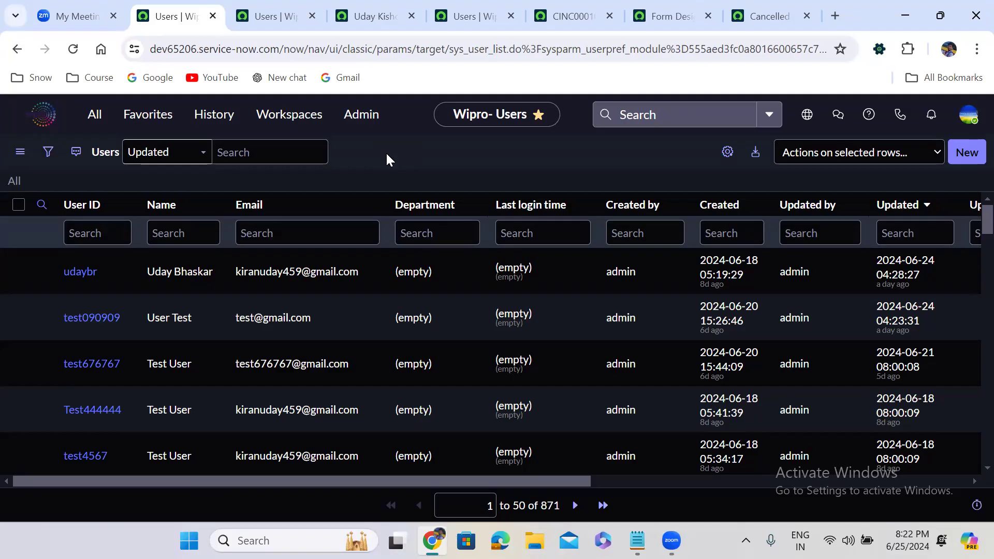
click(41, 117)
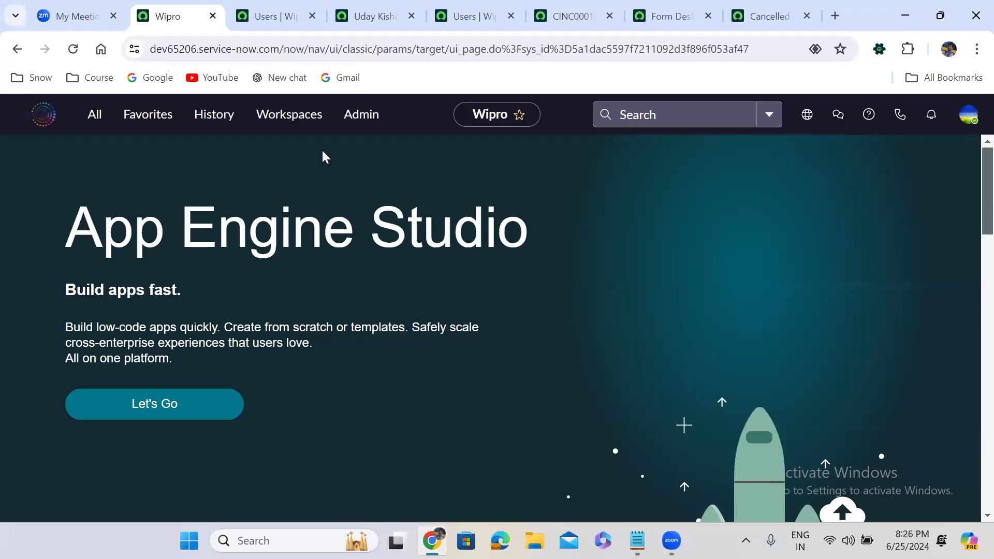
click(212, 117)
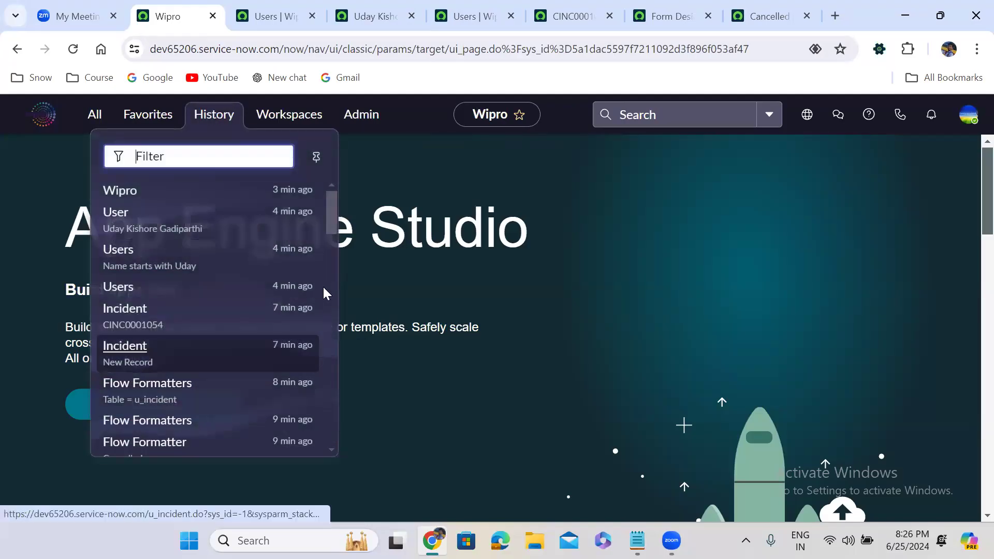
scroll(330, 288, down, 5)
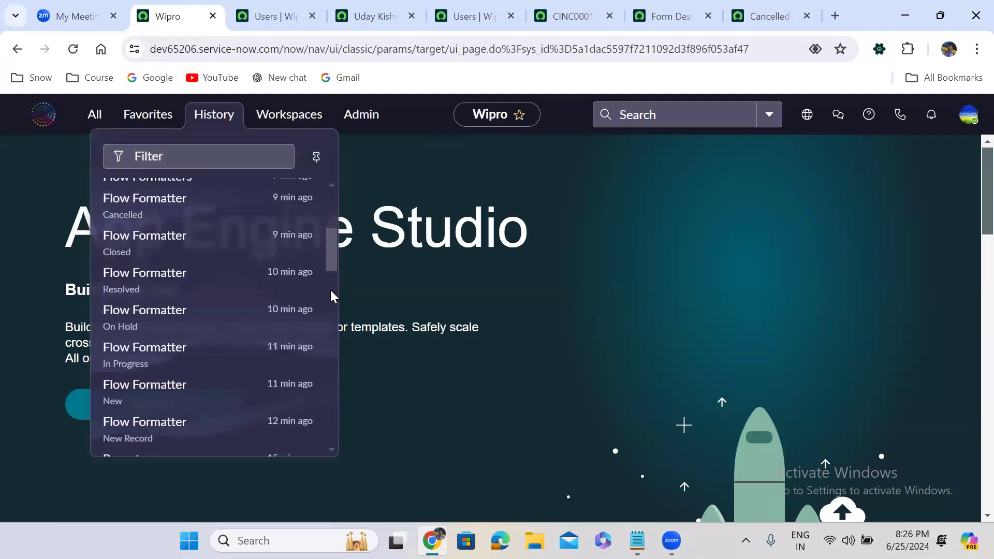
click(188, 358)
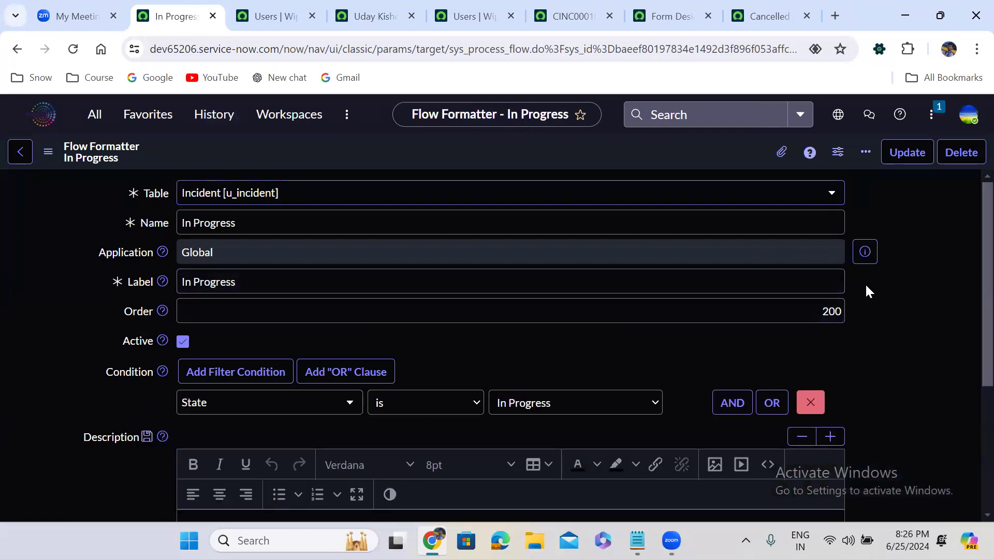
scroll(866, 285, down, 4)
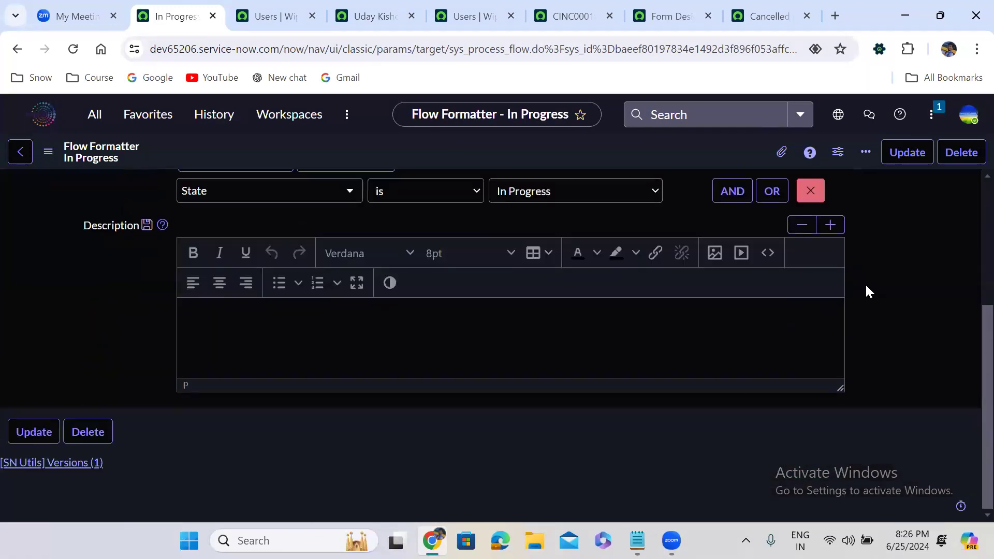
scroll(865, 286, up, 4)
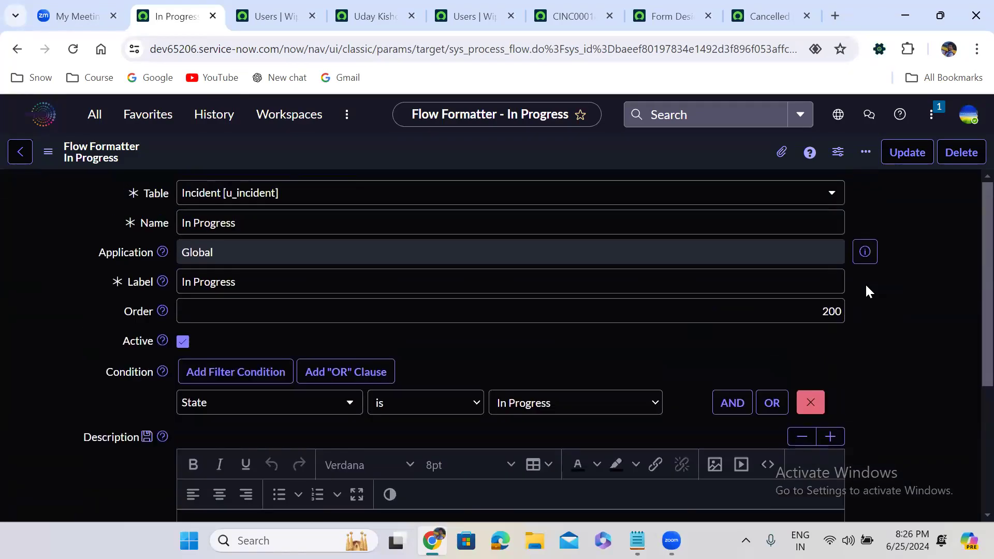
Step: Review the older entries in the visit history, down to the application modules created for the custom incident application
click(217, 115)
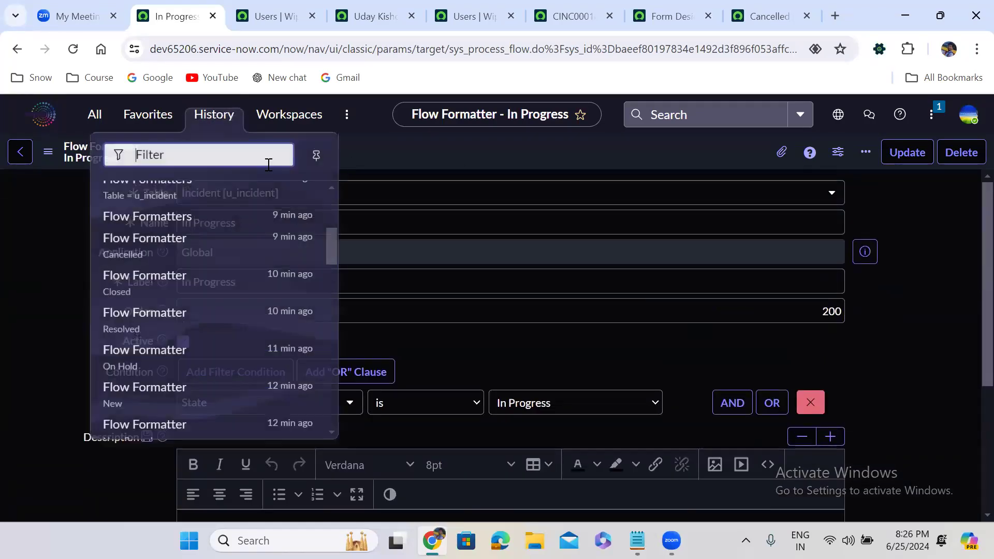
drag(332, 244, 333, 294)
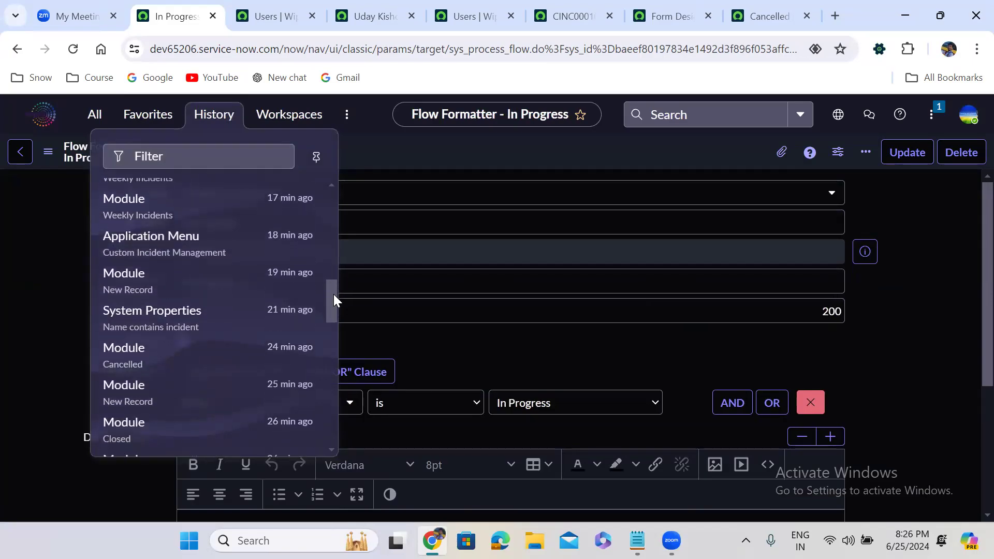
drag(333, 294, 333, 350)
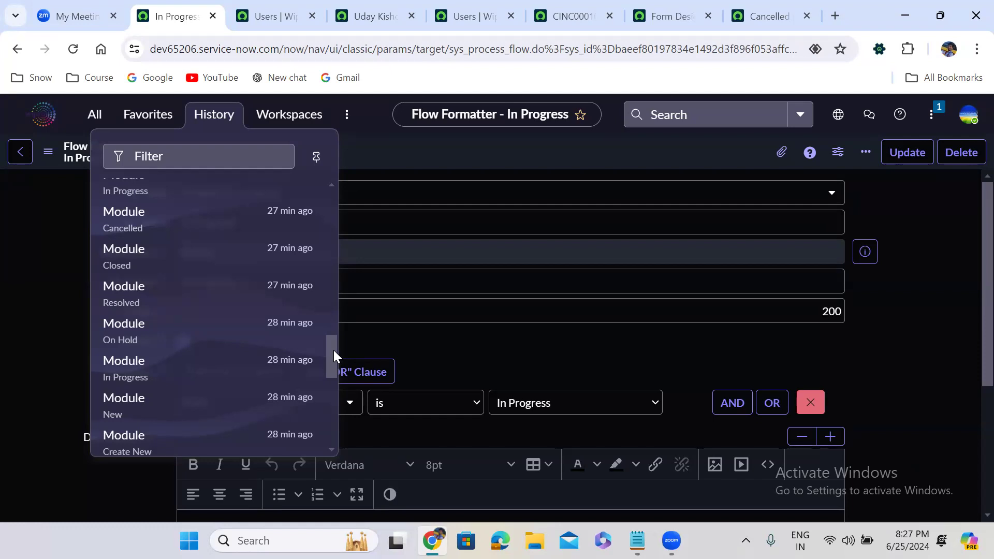
Step: Filter the application navigator for "incident" and open the configuration record of the standard Incident application menu
click(94, 124)
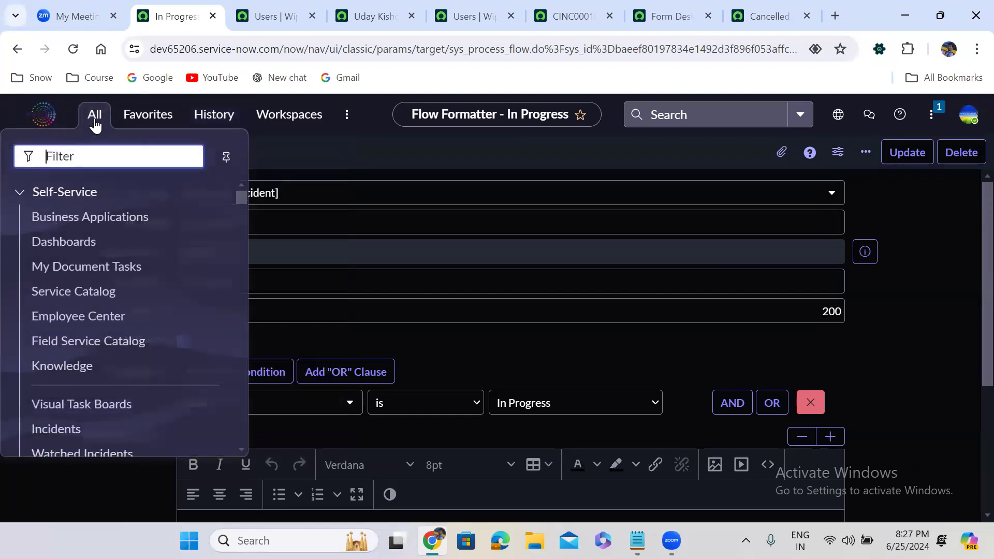
text(incide)
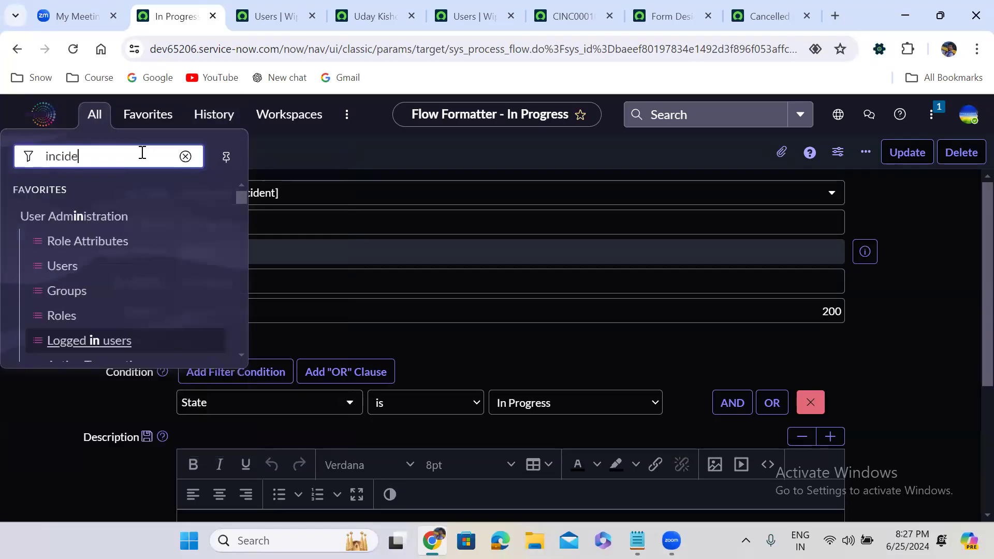
text(nt)
drag(239, 199, 241, 305)
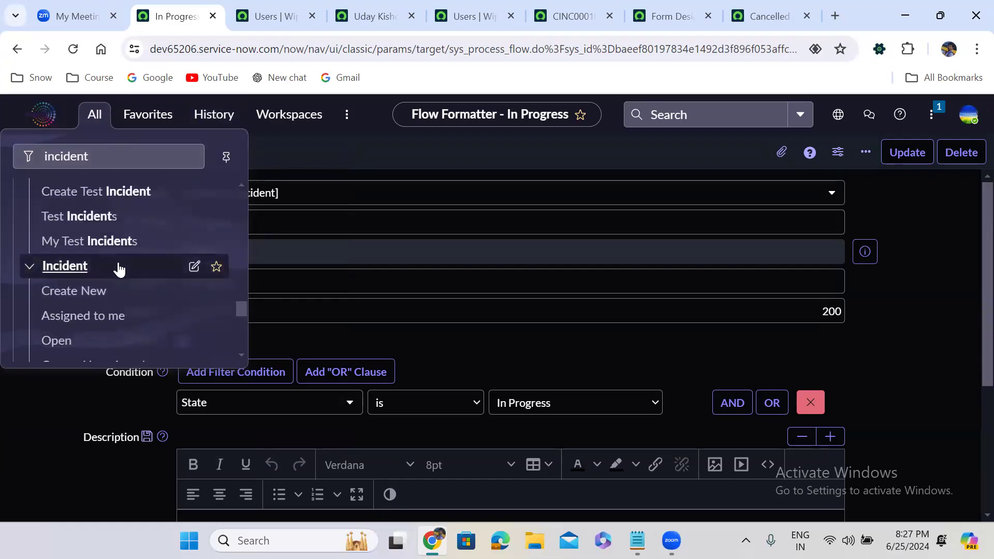
click(198, 270)
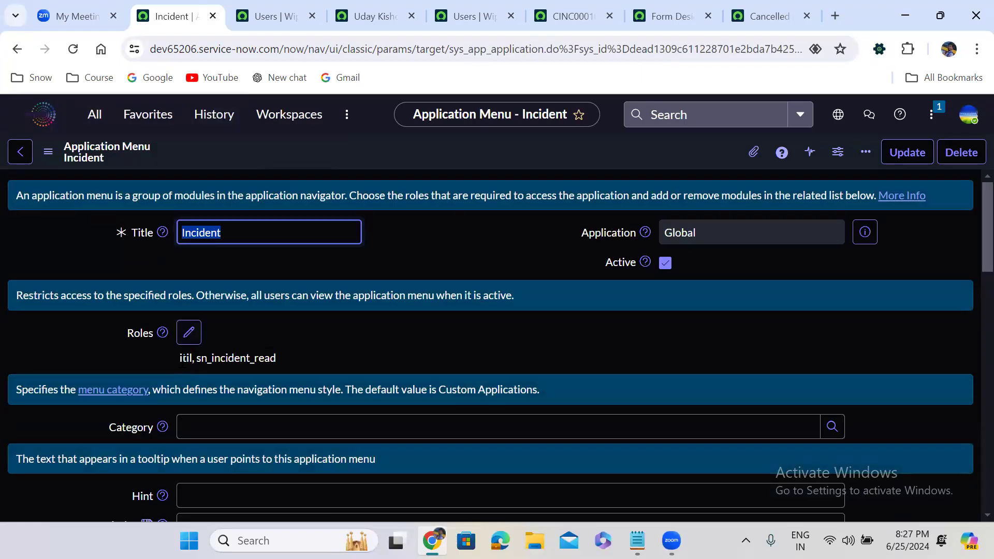
Step: Review the roles required for the Incident application menu and its related list of modules
double_click(185, 358)
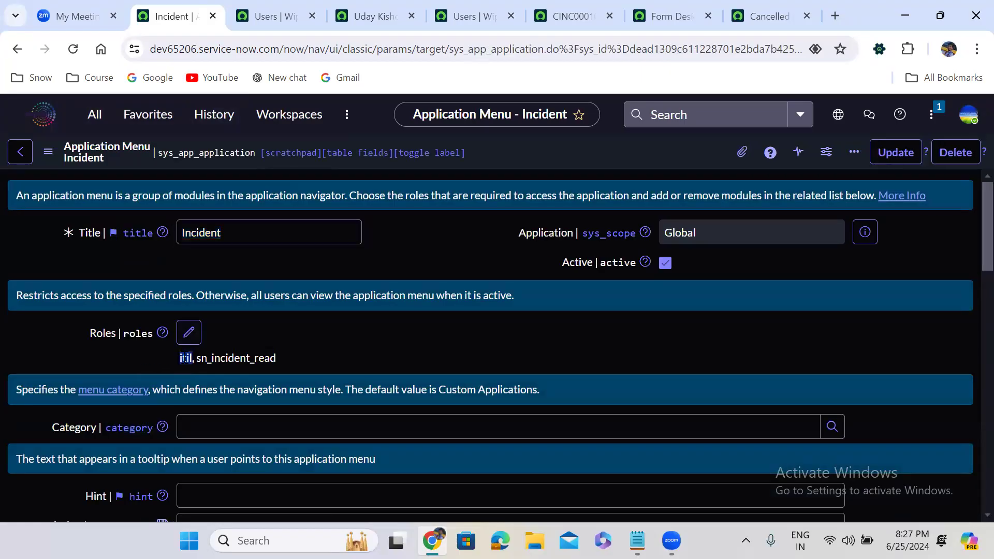
double_click(249, 357)
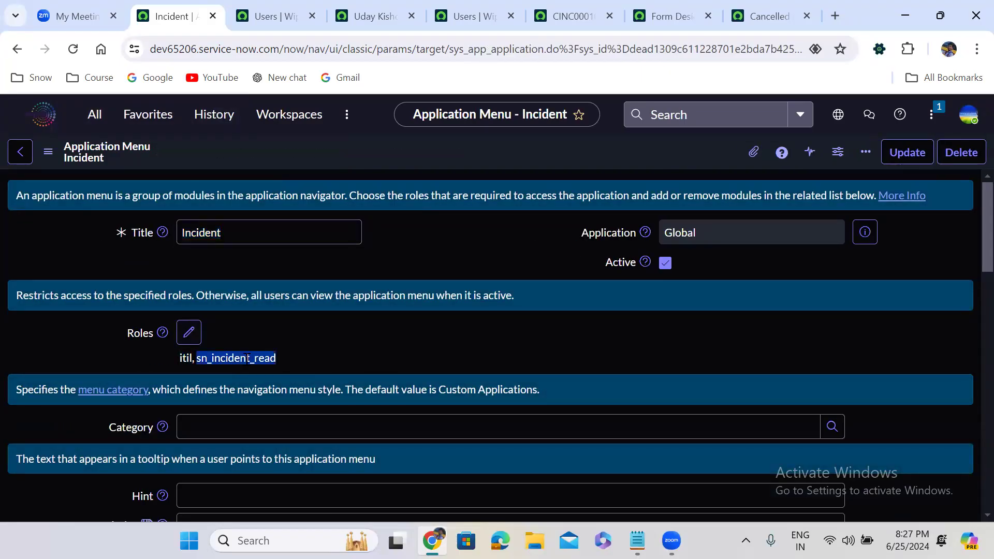
click(331, 353)
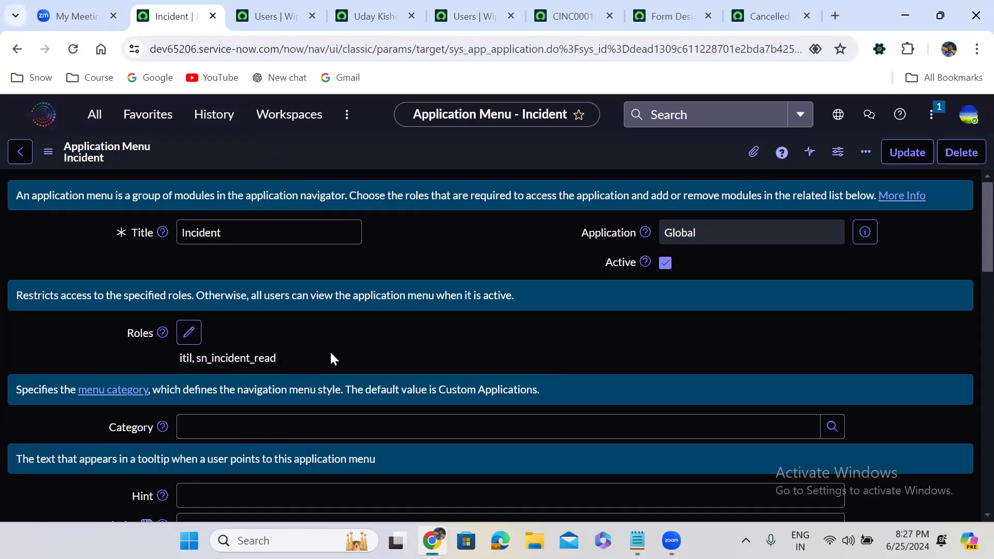
scroll(330, 357, down, 3)
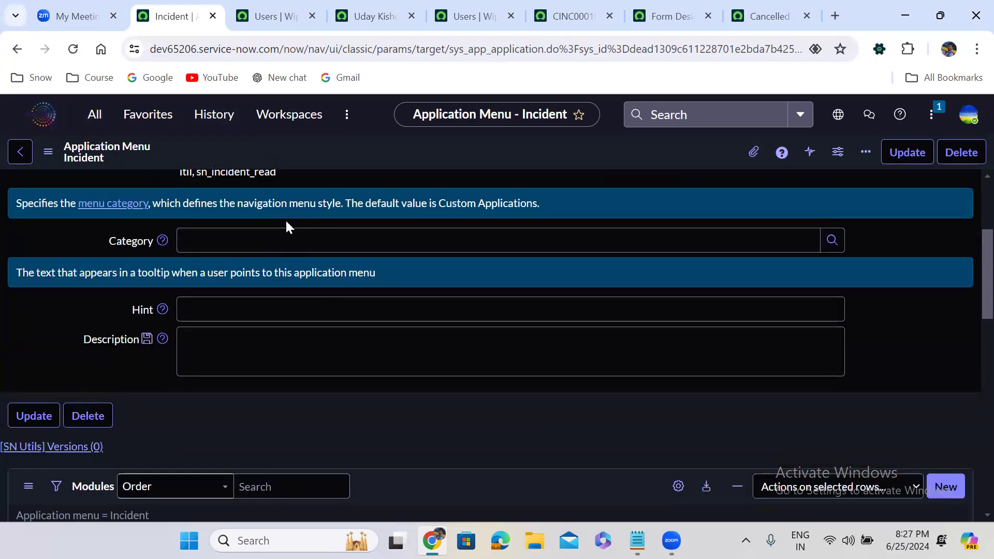
scroll(288, 226, down, 6)
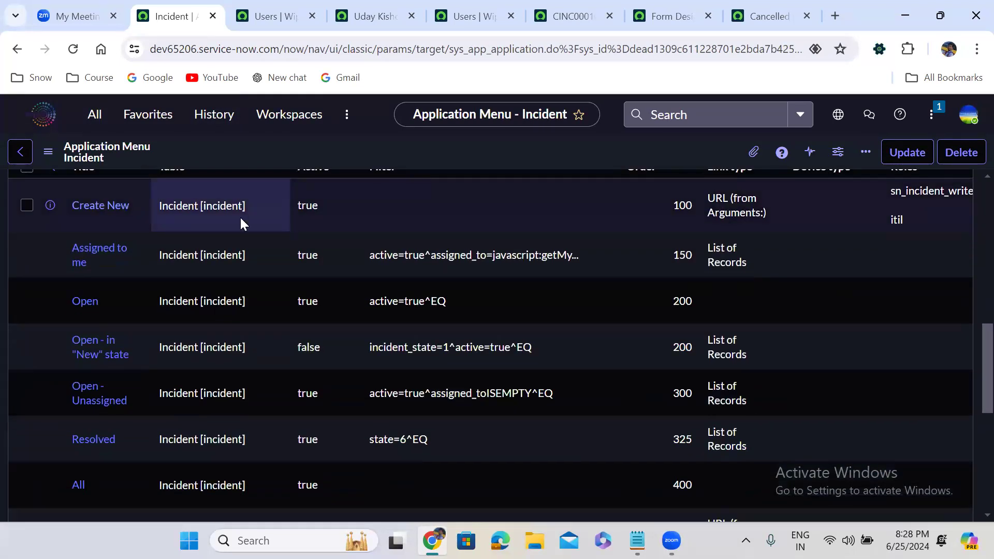
Step: Open the Create New module of the Incident application in a new browser tab and review its visibility roles and link type arguments
right_click(50, 206)
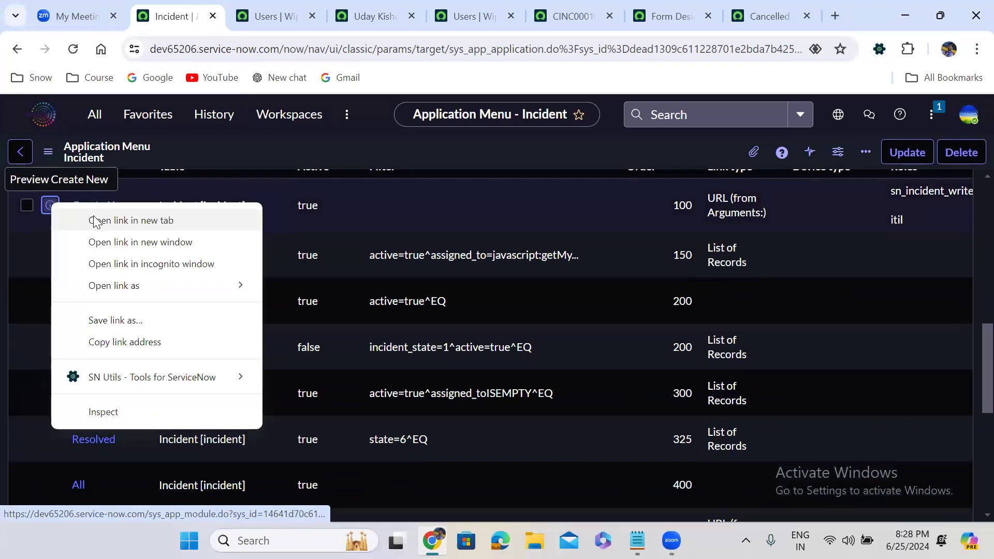
click(122, 220)
click(235, 7)
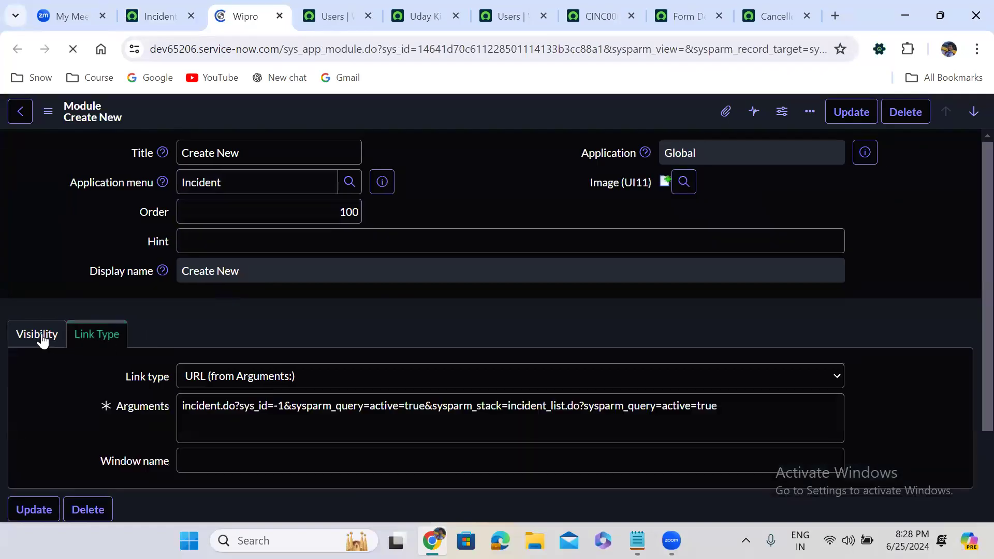
click(41, 335)
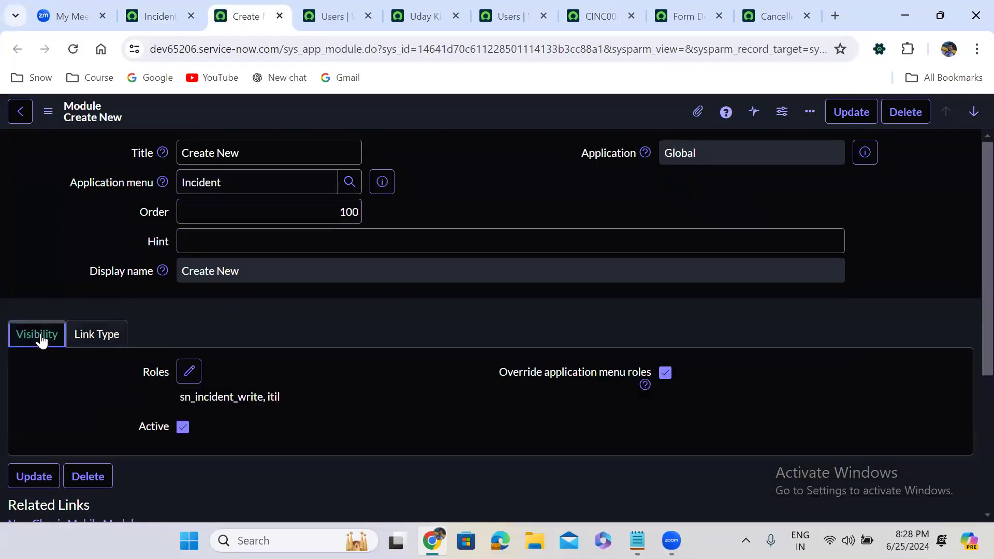
scroll(260, 334, down, 2)
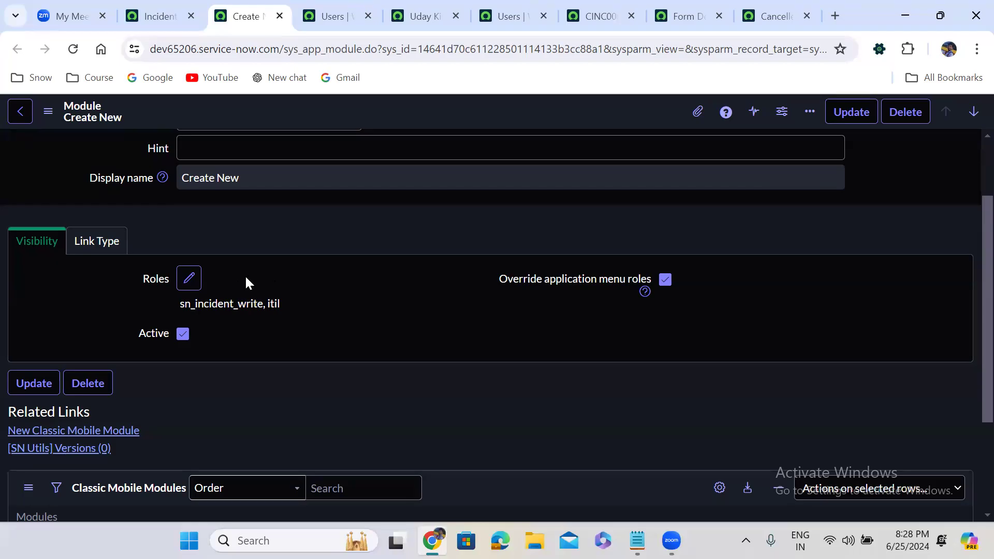
click(97, 242)
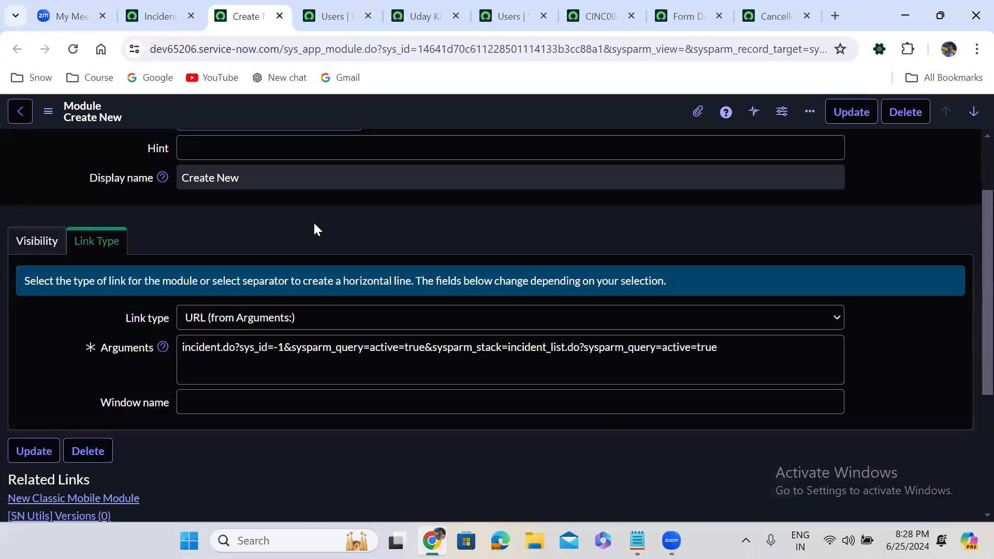
scroll(312, 221, up, 2)
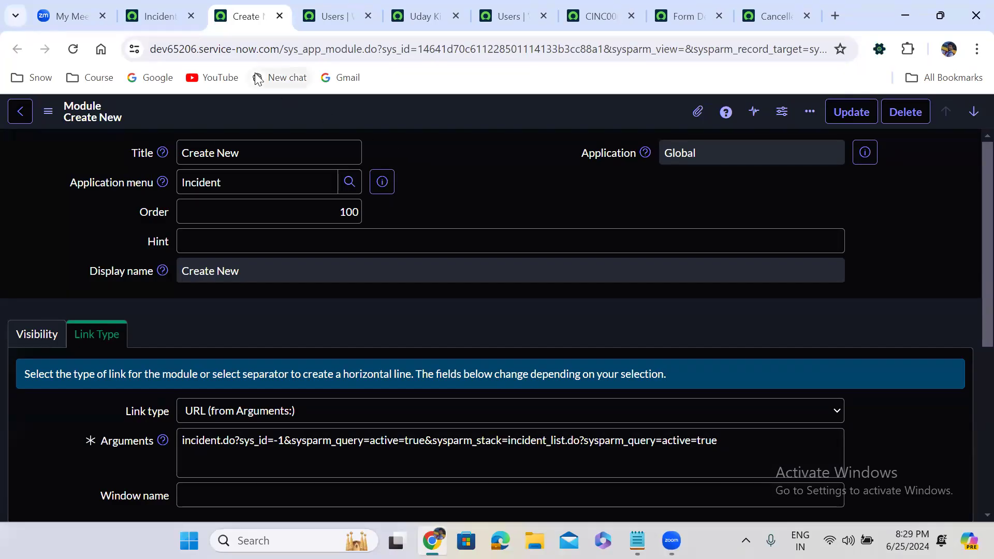
Step: Review the modules list on the Incident application menu again in its original tab, and return to the instance home page
click(166, 18)
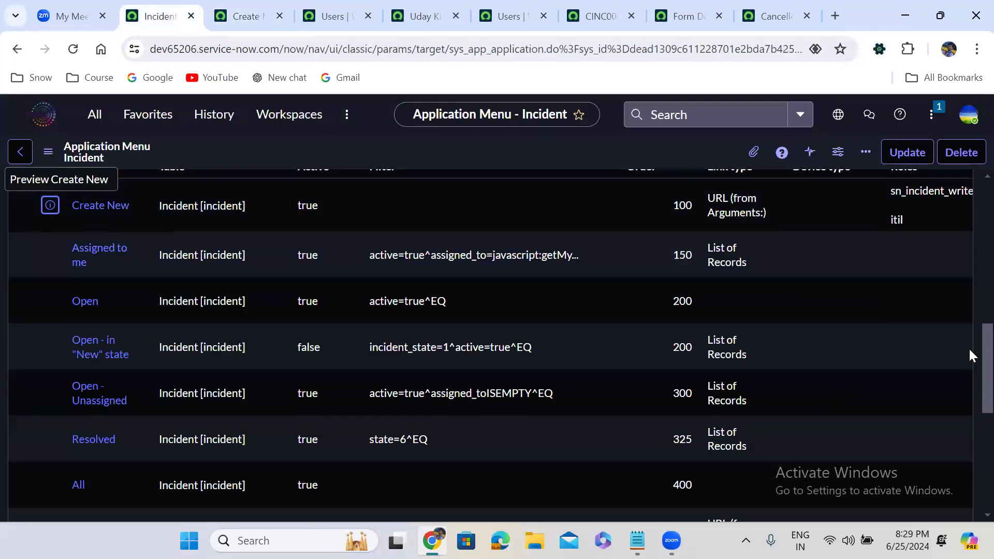
scroll(968, 353, up, 2)
scroll(969, 332, down, 1)
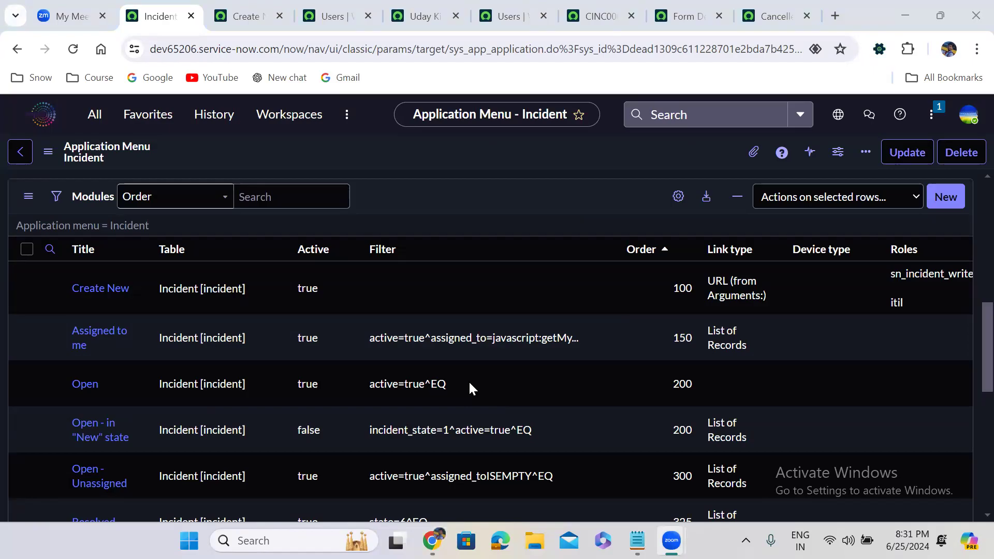
click(257, 20)
click(180, 21)
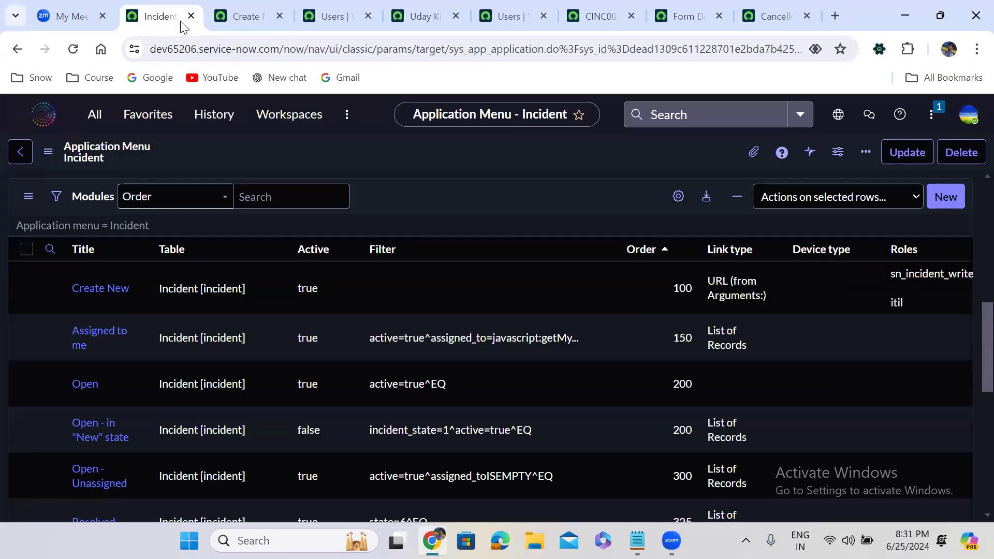
click(48, 117)
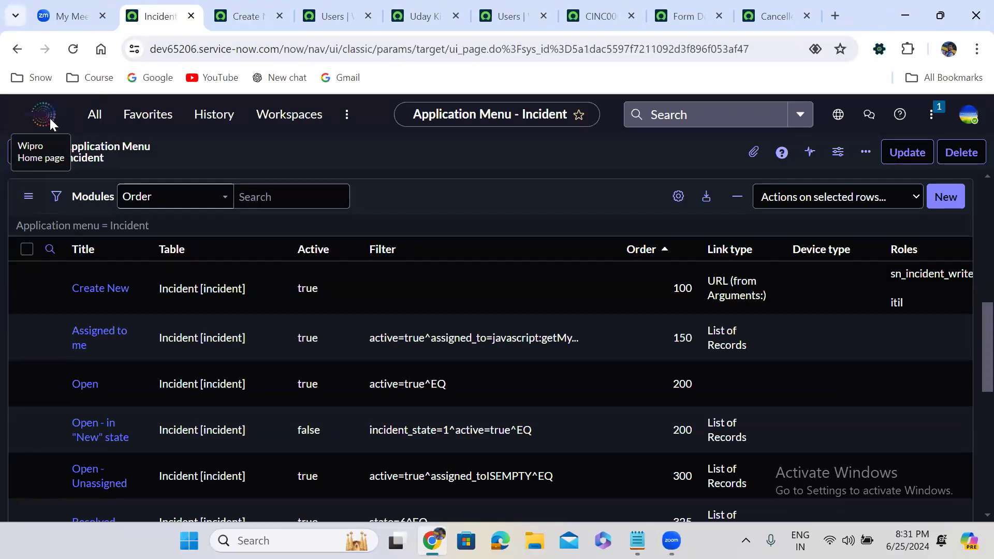